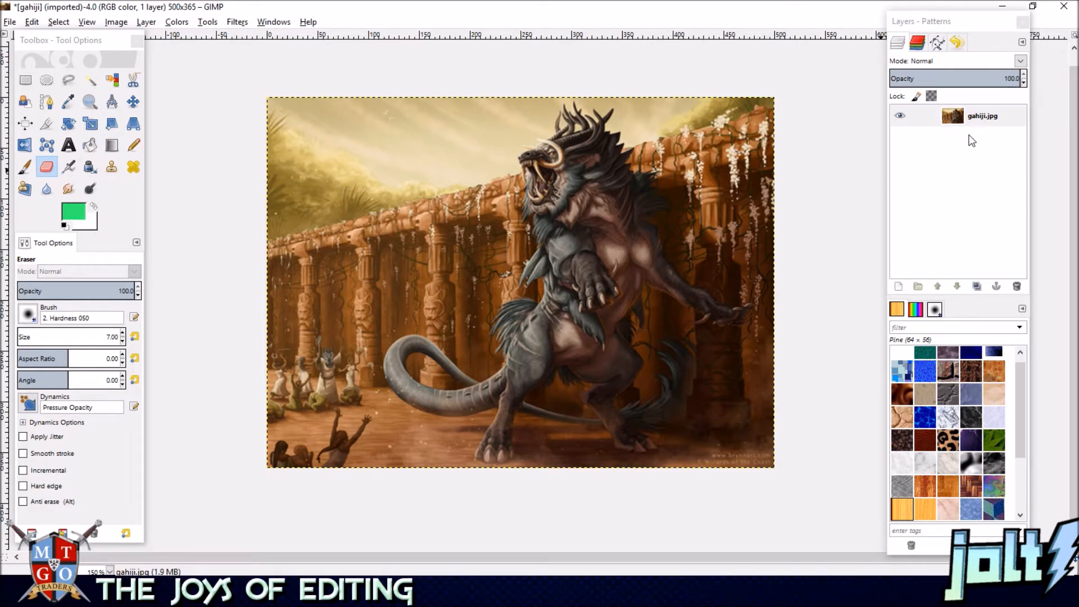
drag(490, 173, 512, 168)
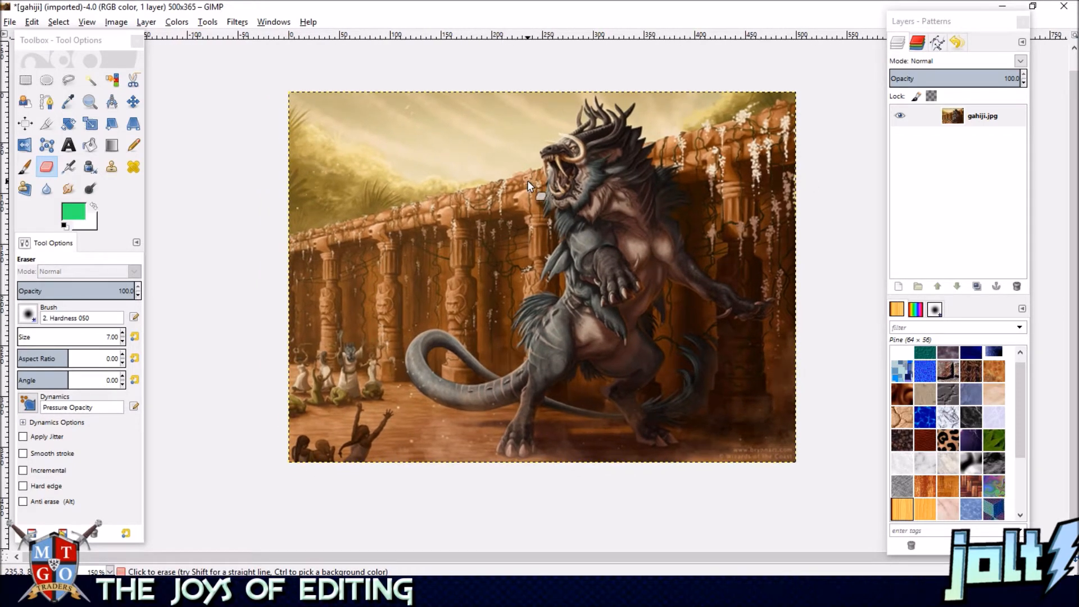
drag(487, 186, 457, 188)
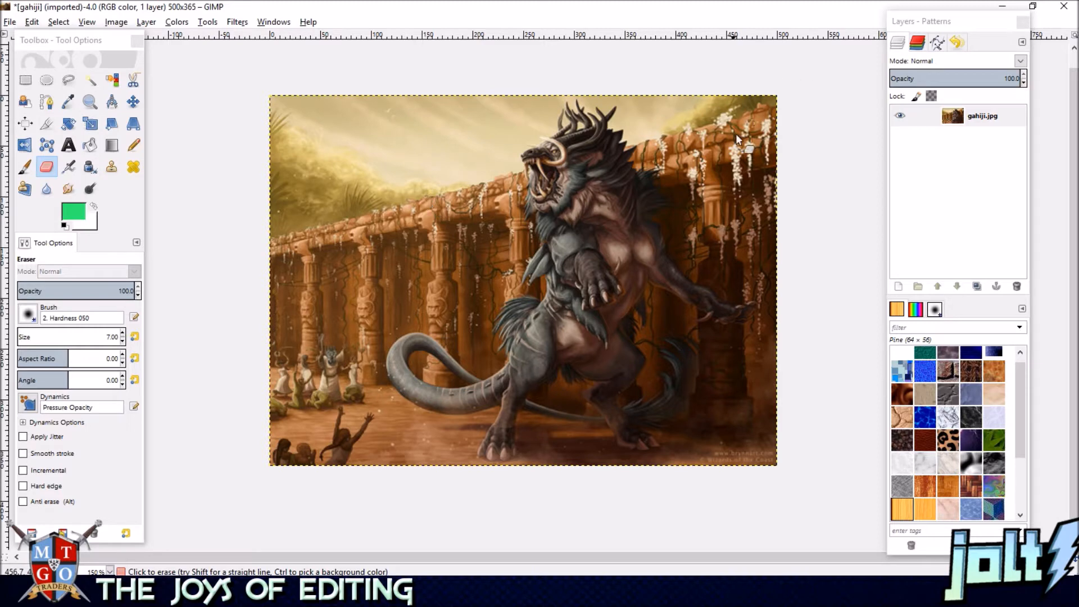
drag(618, 222, 647, 217)
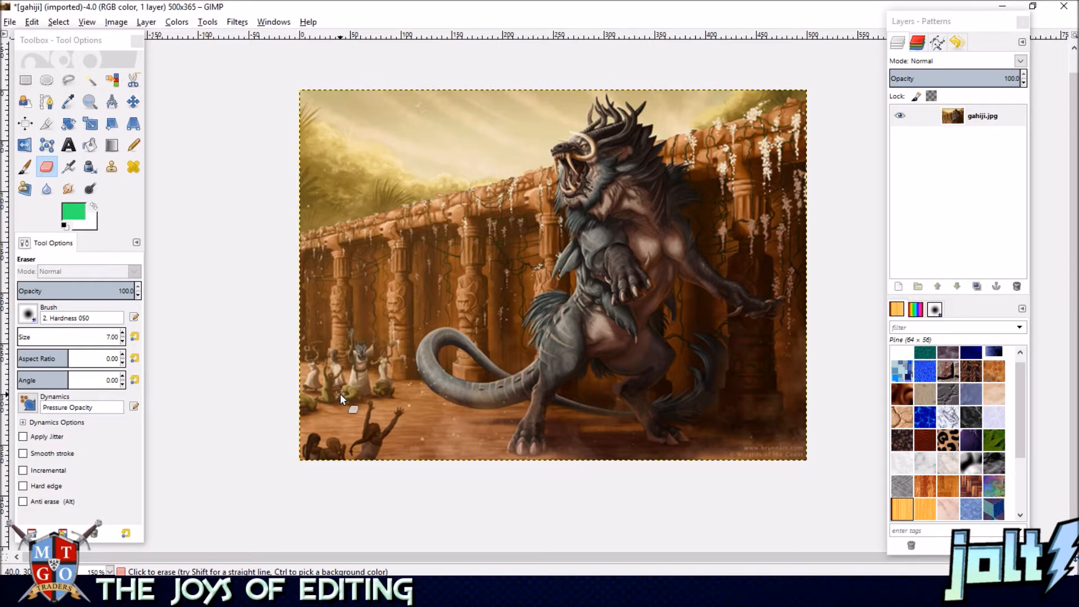
mouse_move(449, 199)
mouse_down()
mouse_move(431, 172)
mouse_move(425, 188)
mouse_up()
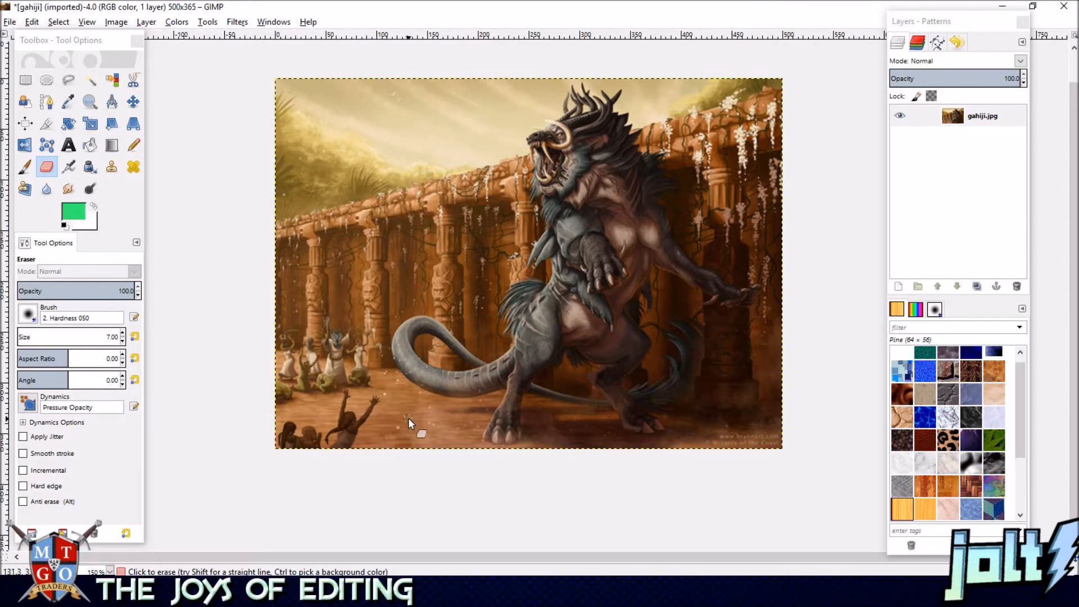
Set the Eraser brush size to 14.
click(123, 334)
click(123, 334)
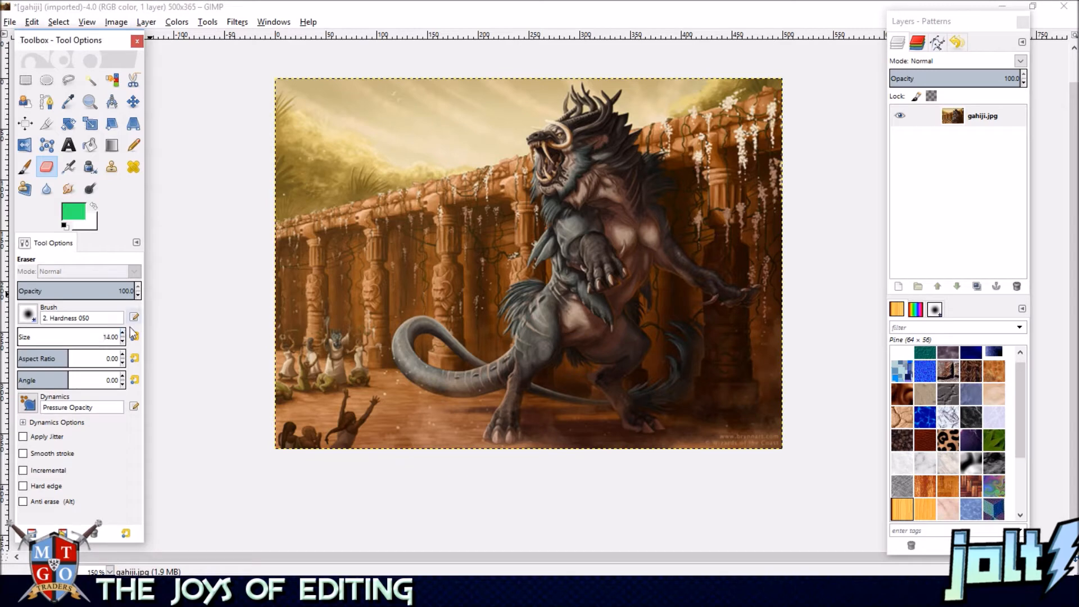
Add a 500 × 365 px transparent layer and move it below the gahiji.jpg layer.
click(986, 116)
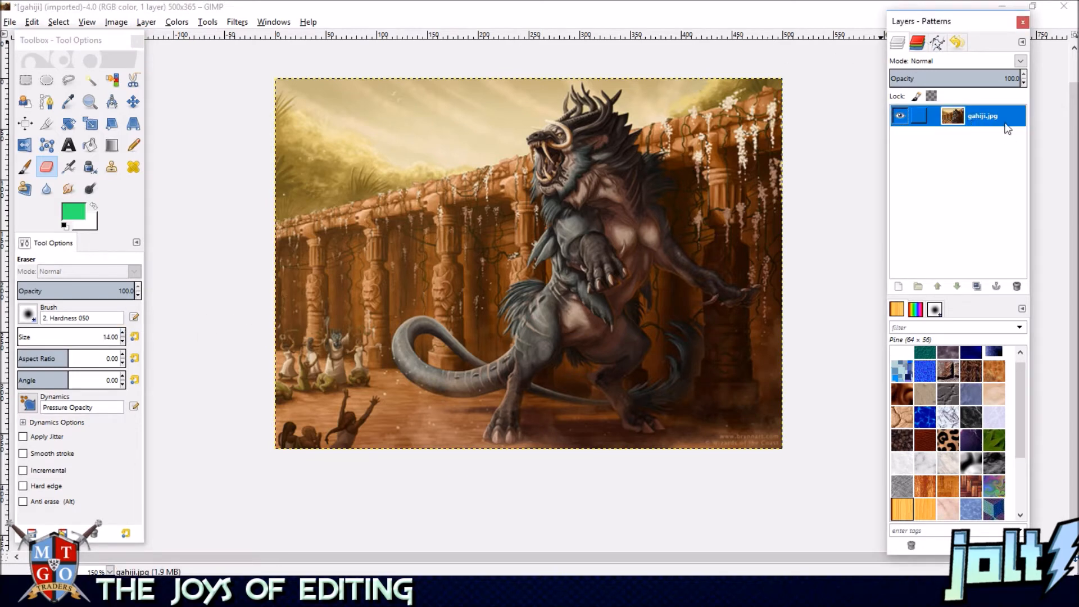
right_click(990, 118)
click(935, 148)
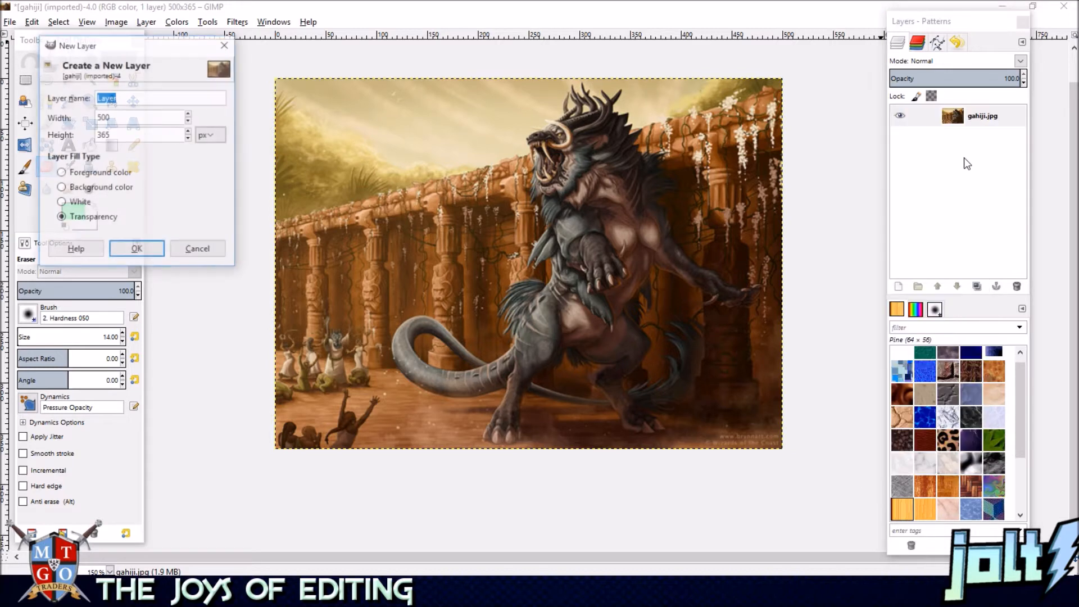
click(137, 250)
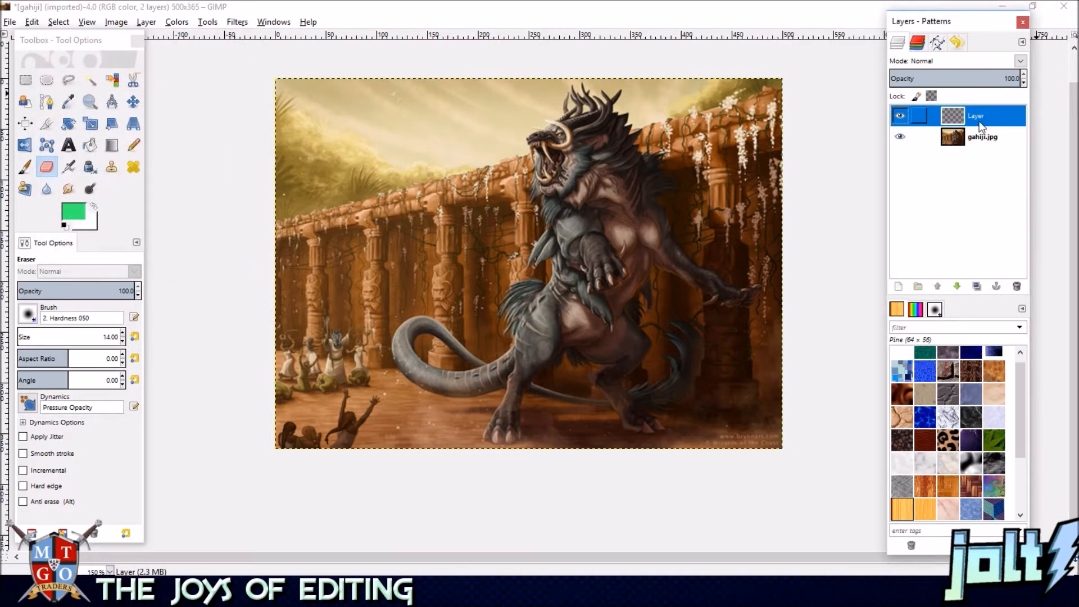
drag(981, 145, 990, 147)
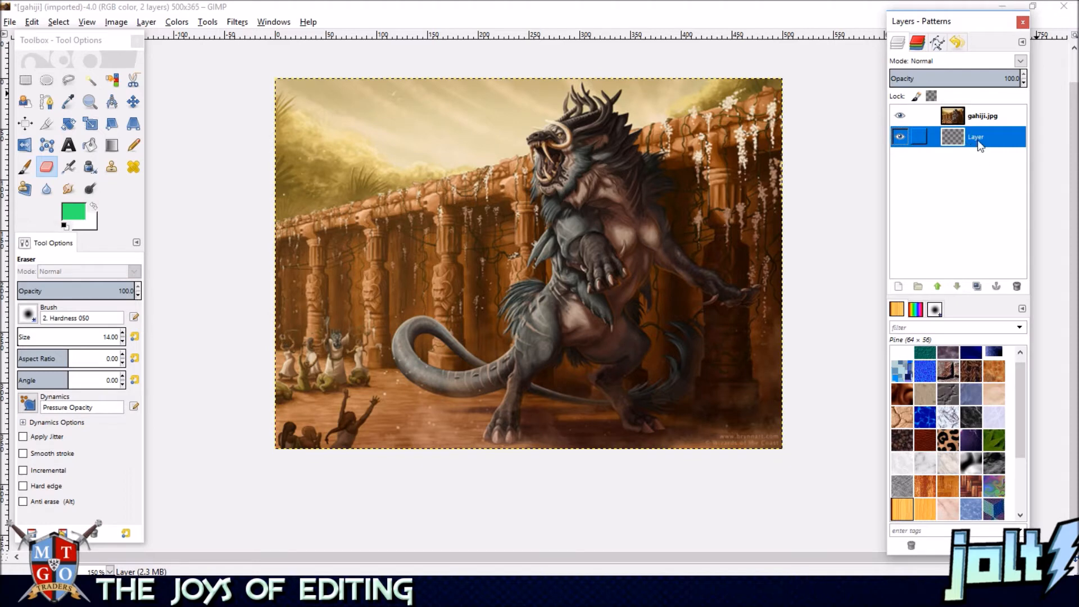
Add a second 500 × 365 px layer with transparency fill between the gahiji.jpg layer and the first empty layer.
right_click(981, 148)
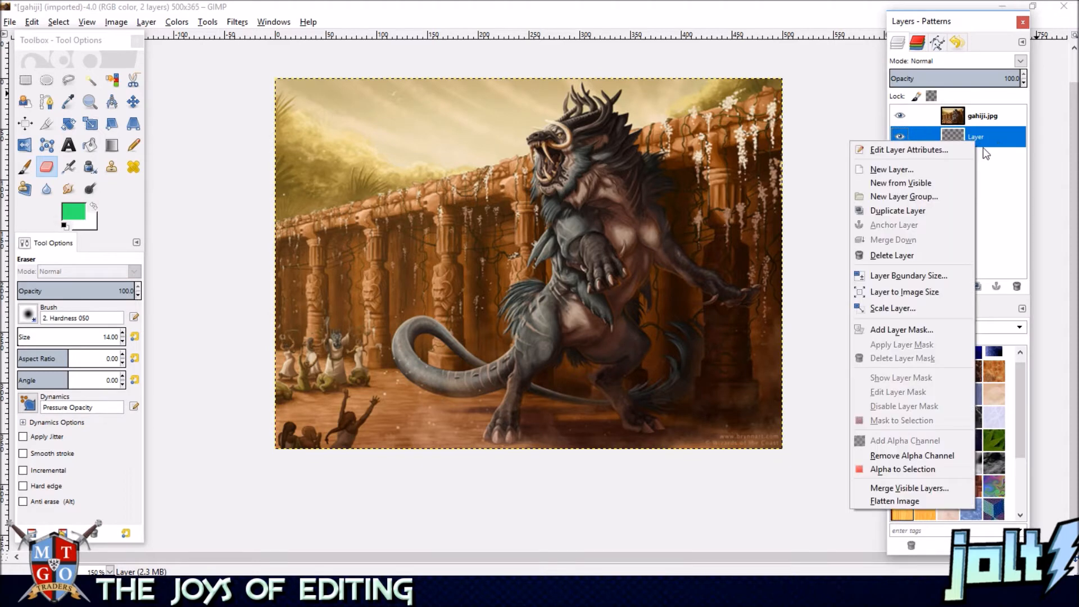
click(943, 168)
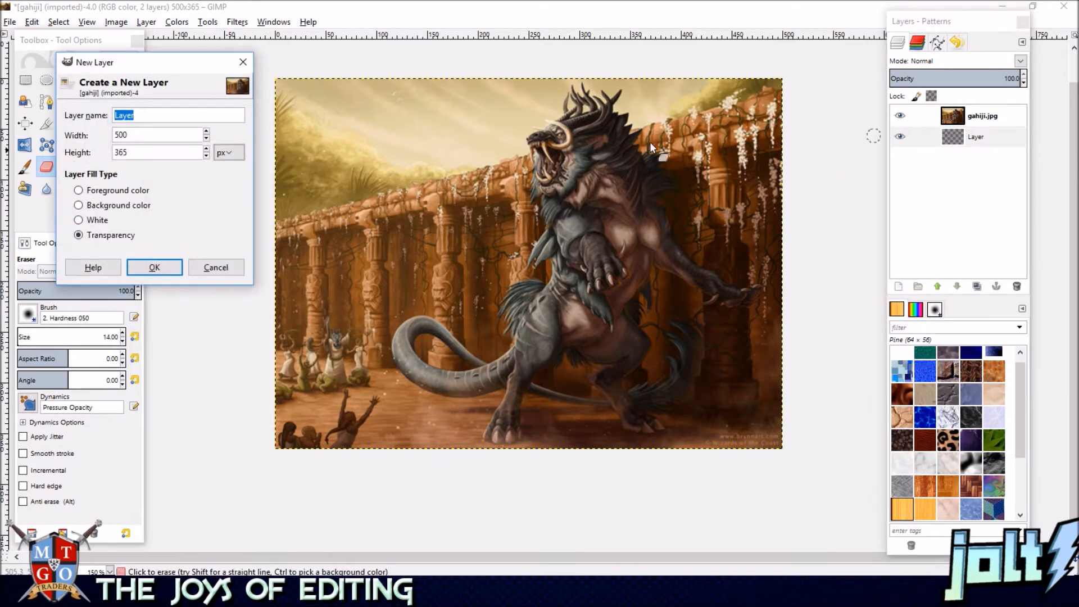
click(154, 267)
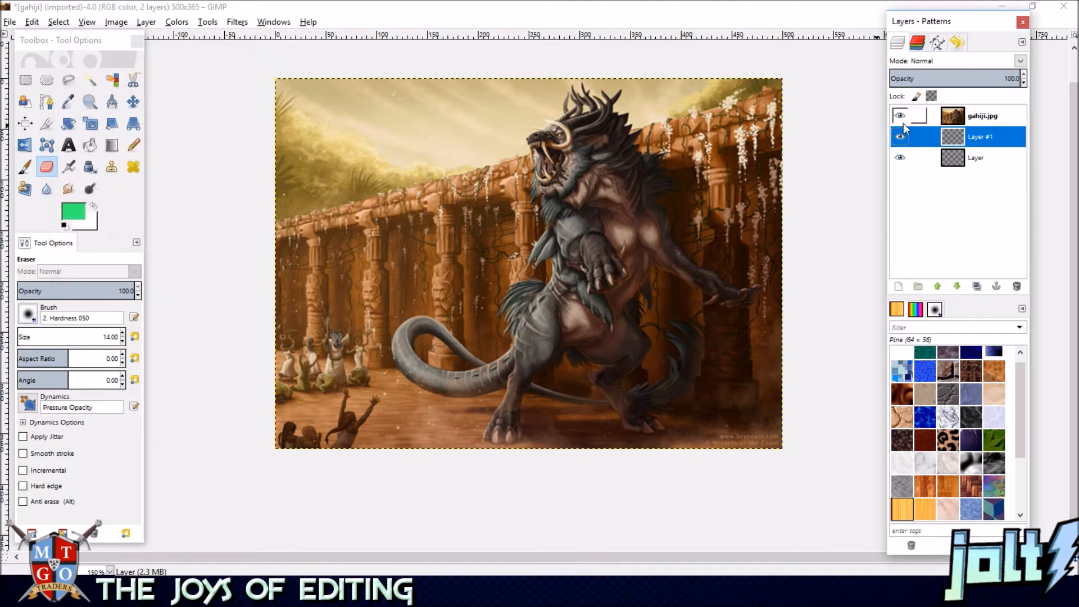
Bucket-fill Layer #1 with the green foreground color, hiding the gahiji.jpg layer during the fill and showing it again.
click(90, 145)
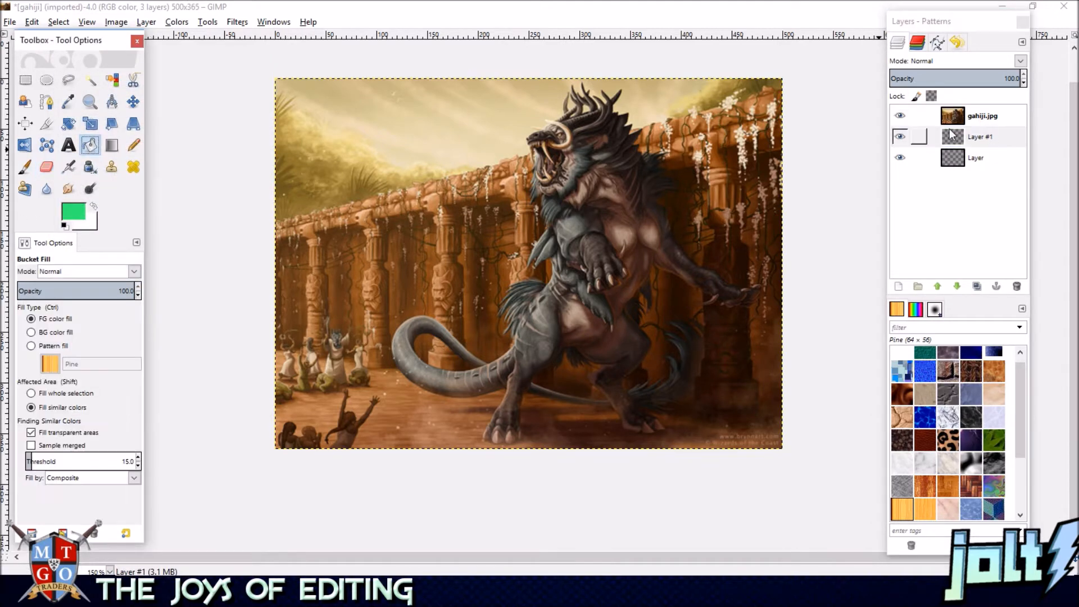
click(901, 116)
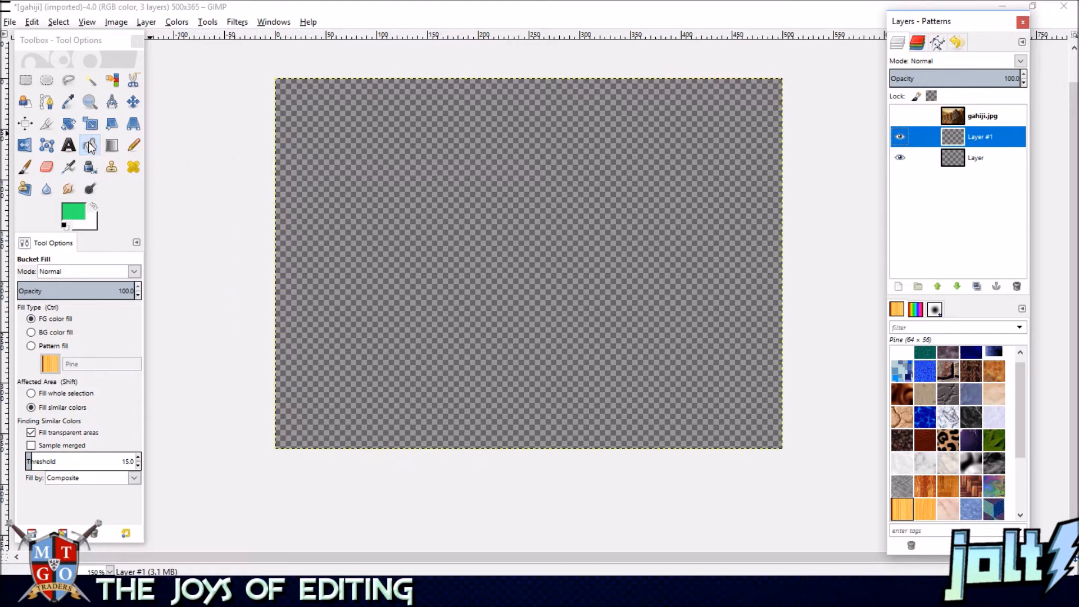
click(484, 179)
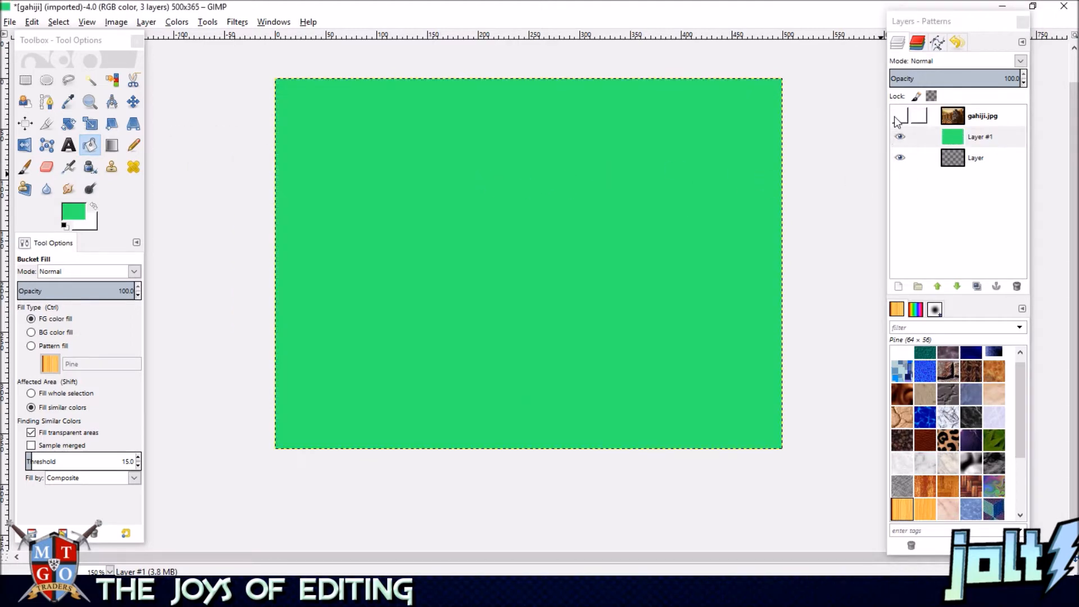
click(900, 115)
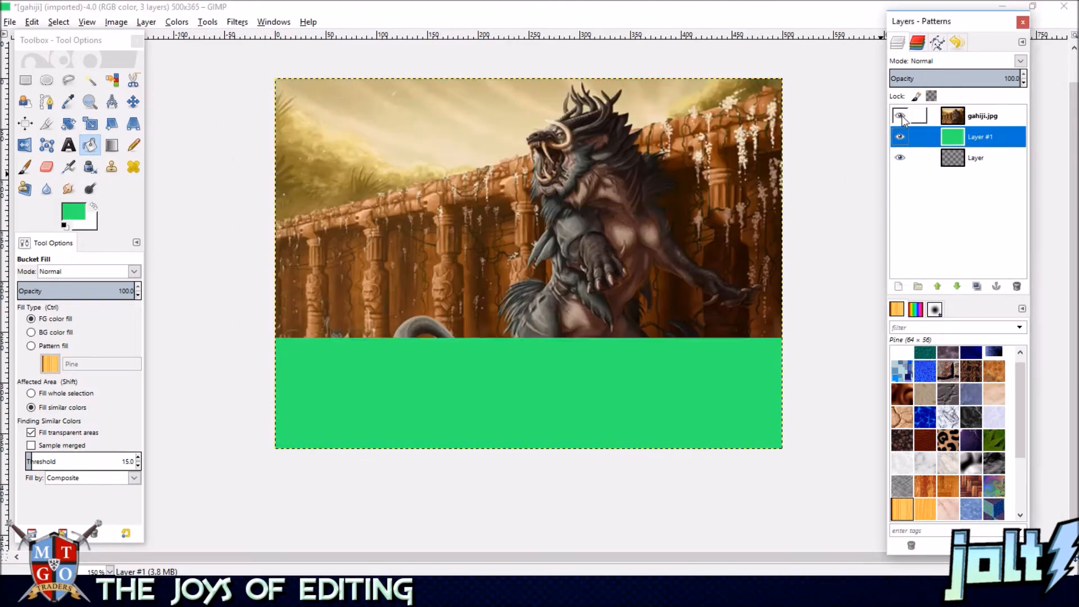
Move the empty layer above the green Layer #1 and merge the gahiji.jpg layer down into it.
click(974, 159)
drag(977, 158, 973, 130)
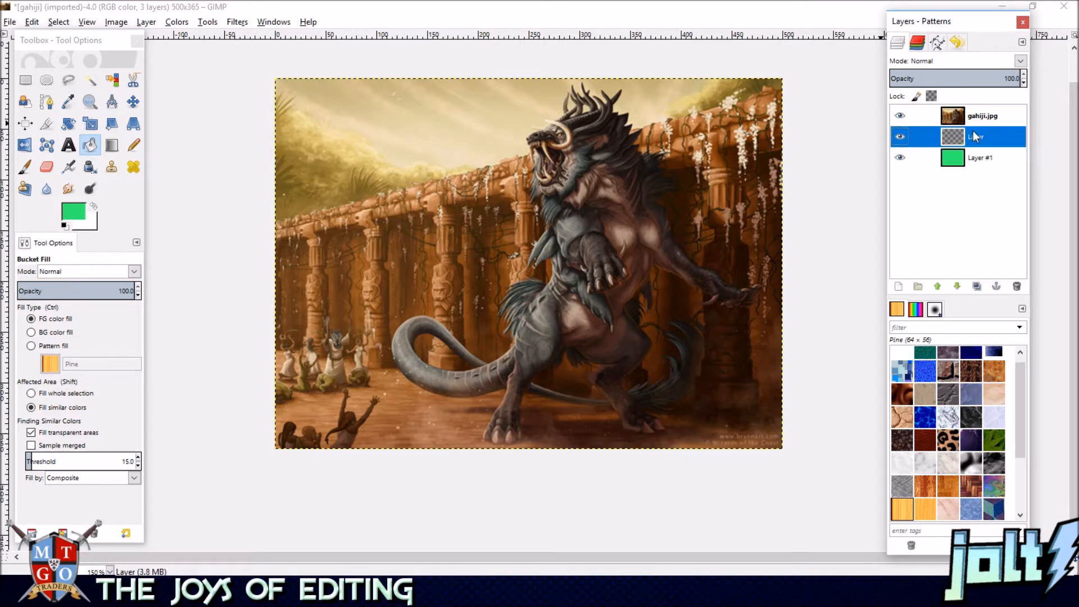
click(981, 116)
right_click(977, 112)
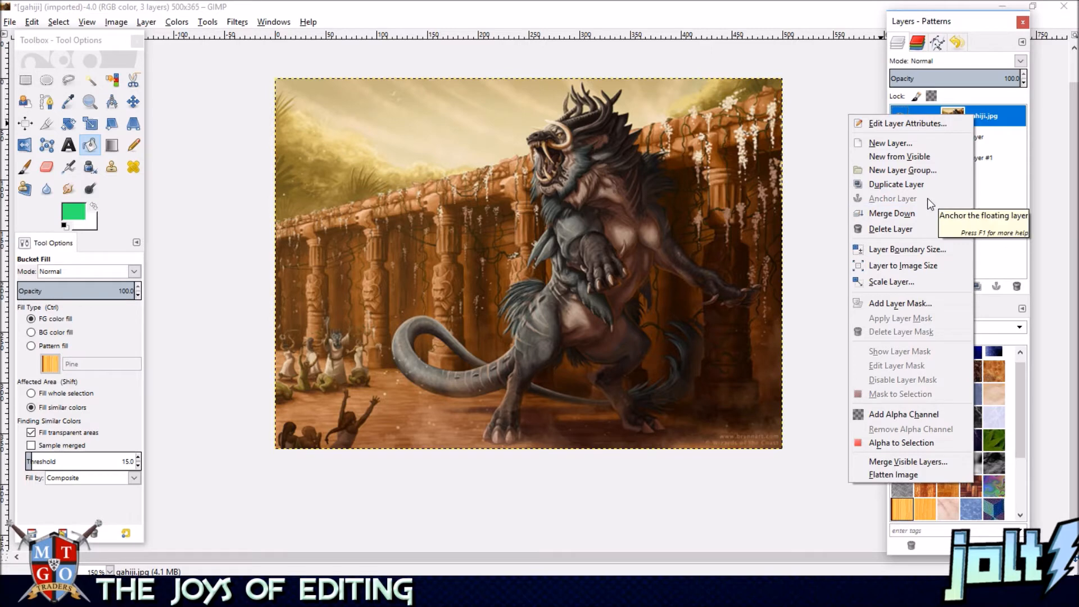
click(910, 214)
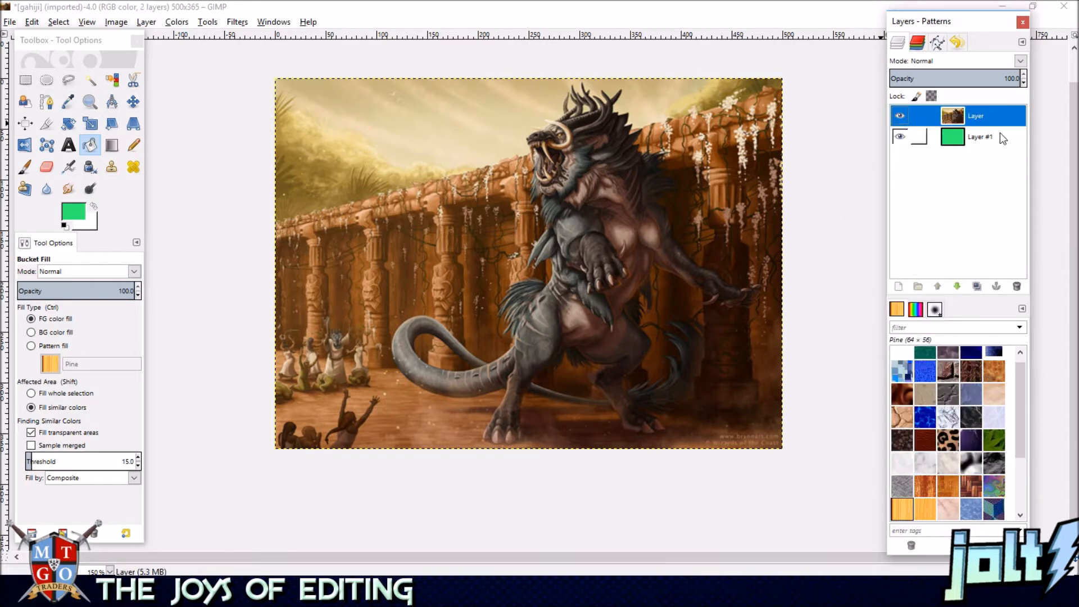
Erase the upper-left area of the merged picture layer with the Eraser at size 126.70.
click(978, 138)
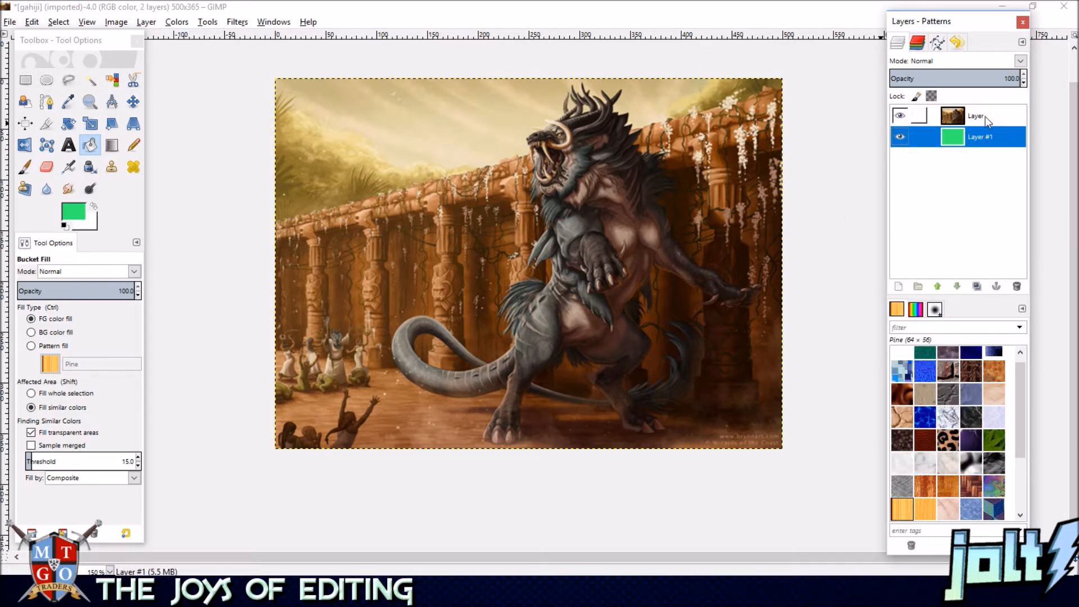
click(921, 116)
click(42, 170)
drag(20, 337, 30, 337)
mouse_move(365, 118)
mouse_down()
mouse_move(278, 217)
mouse_move(248, 131)
mouse_up()
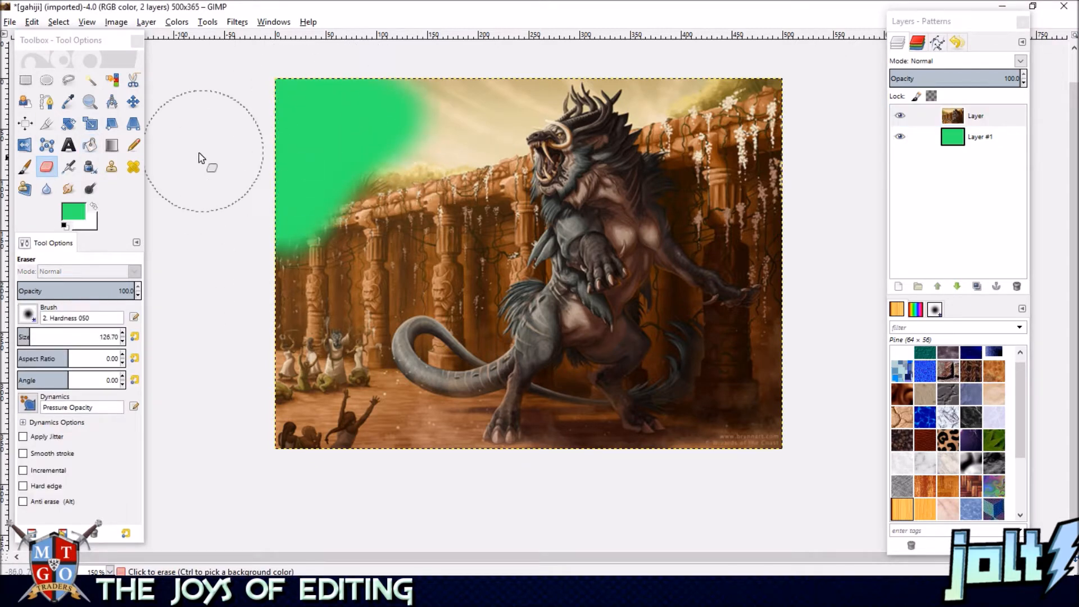
Try erasing on the green Layer #1, and undo the erasing done so far.
click(987, 140)
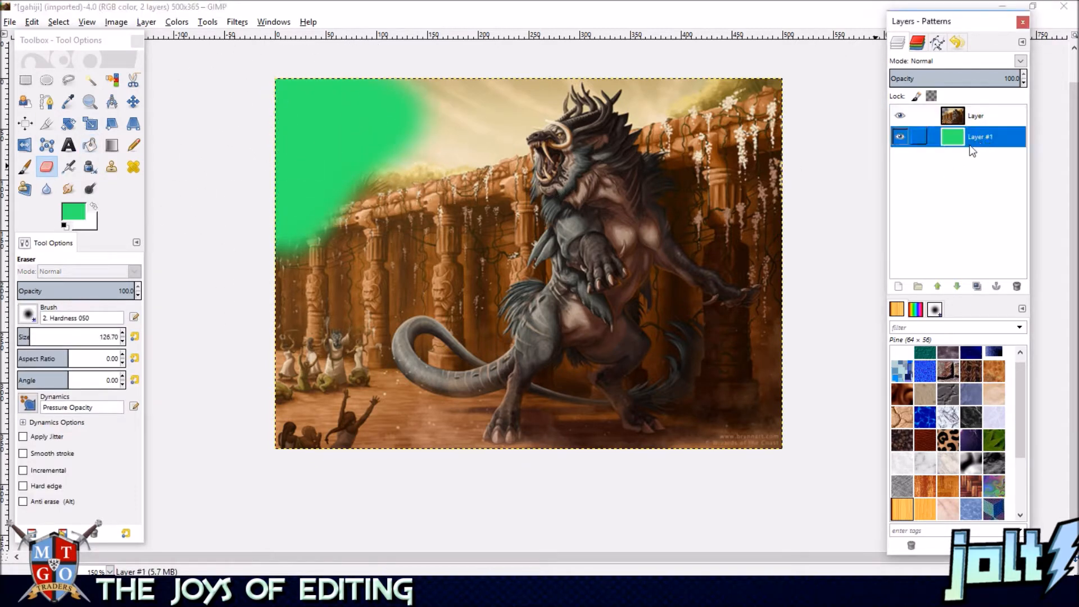
mouse_move(419, 209)
mouse_down()
mouse_move(410, 231)
mouse_move(308, 294)
mouse_up()
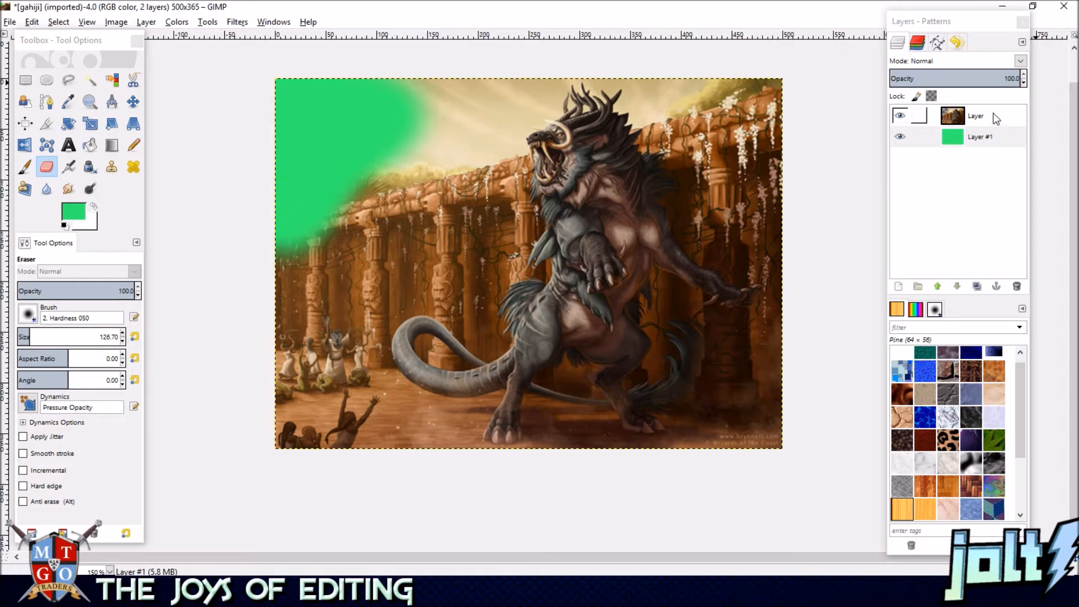
key(ctrl+z)
Try erasing broad strokes across the left background on the picture layer, and undo them.
click(986, 135)
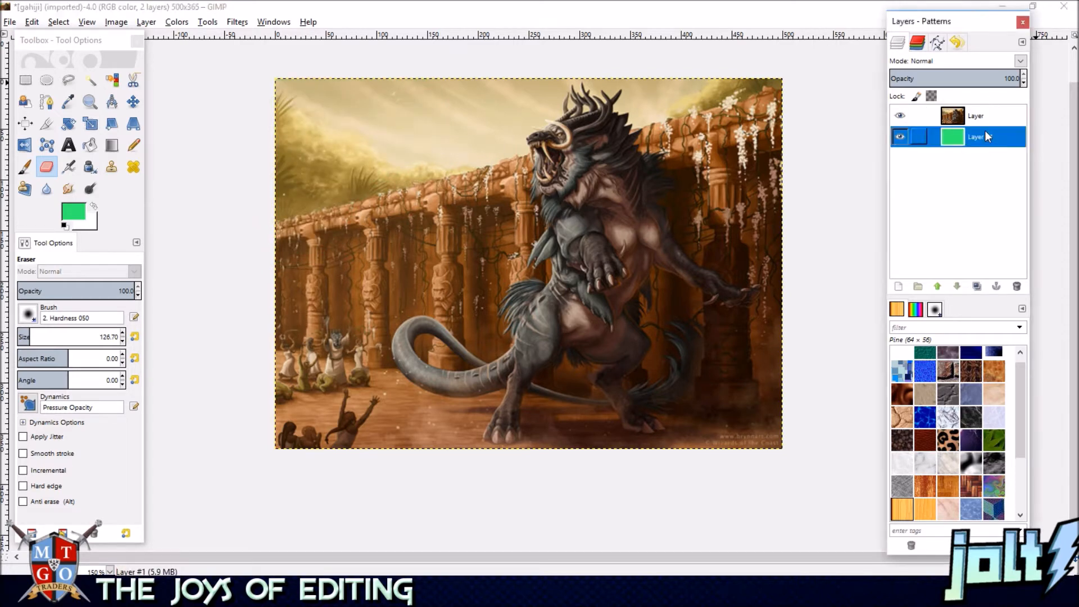
click(978, 116)
mouse_move(415, 130)
mouse_down()
mouse_move(170, 237)
mouse_move(282, 193)
mouse_move(425, 57)
mouse_move(243, 306)
mouse_move(378, 248)
mouse_move(424, 184)
mouse_move(354, 30)
mouse_up()
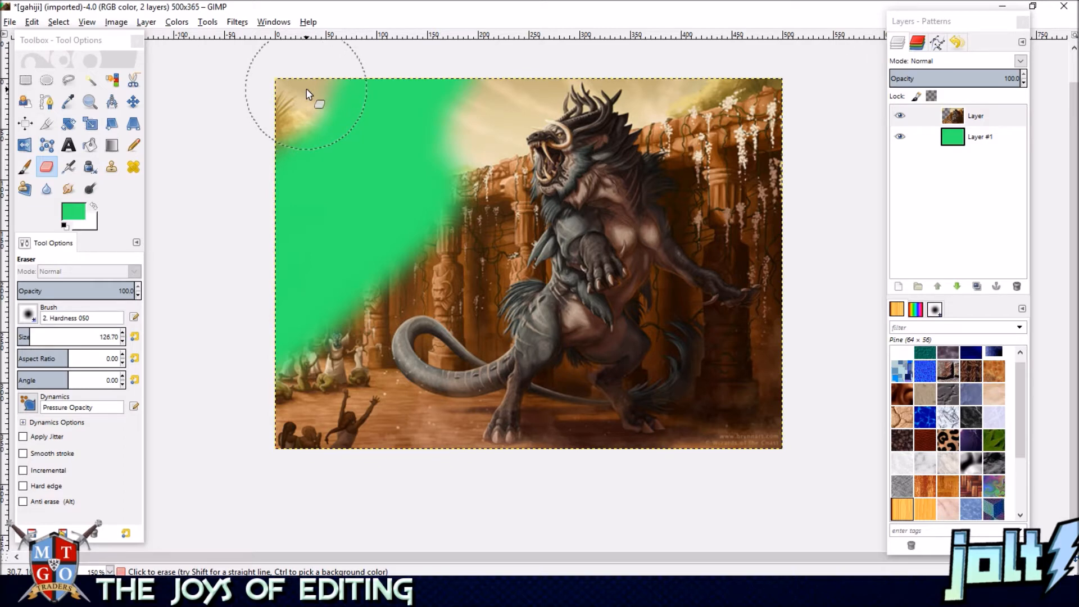
key(ctrl+z)
key(ctrl+z)
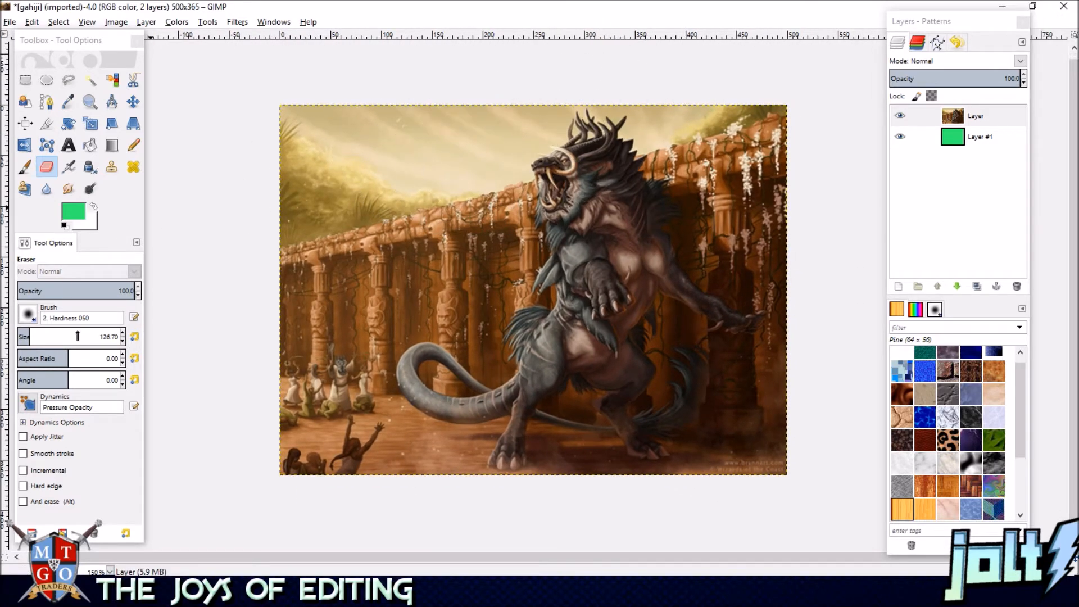
Erase the outer background around the beast on the picture layer with the Eraser at size 166.40.
drag(30, 337, 34, 337)
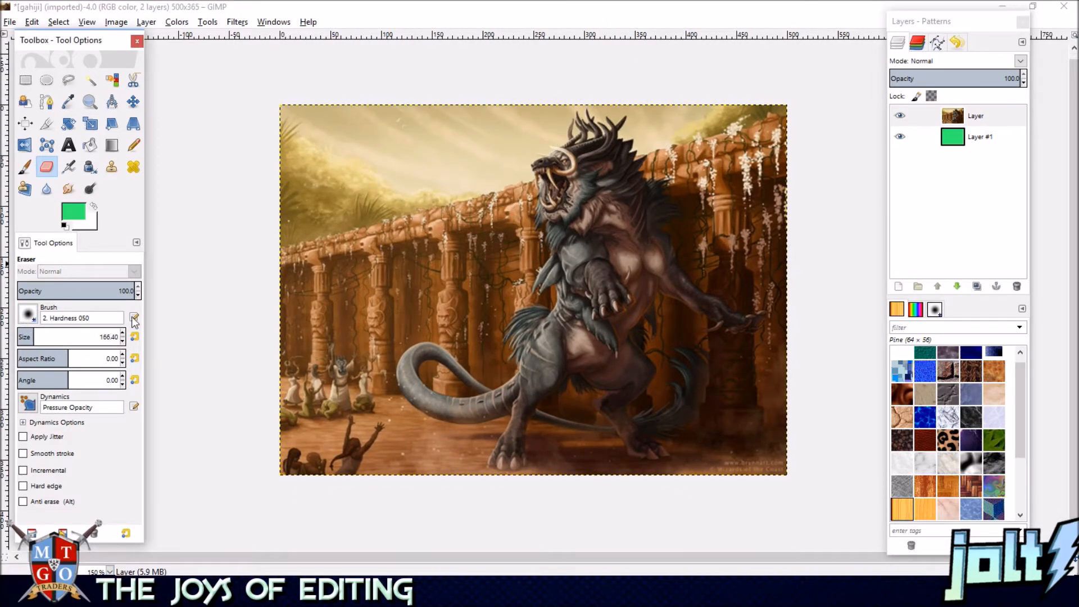
mouse_move(315, 137)
mouse_down()
mouse_move(284, 133)
mouse_move(485, 86)
mouse_move(448, 151)
mouse_move(318, 189)
mouse_move(269, 315)
mouse_move(320, 301)
mouse_move(265, 417)
mouse_move(332, 466)
mouse_move(410, 495)
mouse_move(369, 498)
mouse_move(303, 434)
mouse_move(311, 329)
mouse_move(357, 221)
mouse_move(402, 197)
mouse_move(425, 238)
mouse_move(397, 253)
mouse_move(448, 223)
mouse_move(460, 168)
mouse_move(412, 150)
mouse_move(708, 95)
mouse_move(818, 167)
mouse_move(762, 76)
mouse_move(799, 136)
mouse_up()
drag(783, 504, 799, 452)
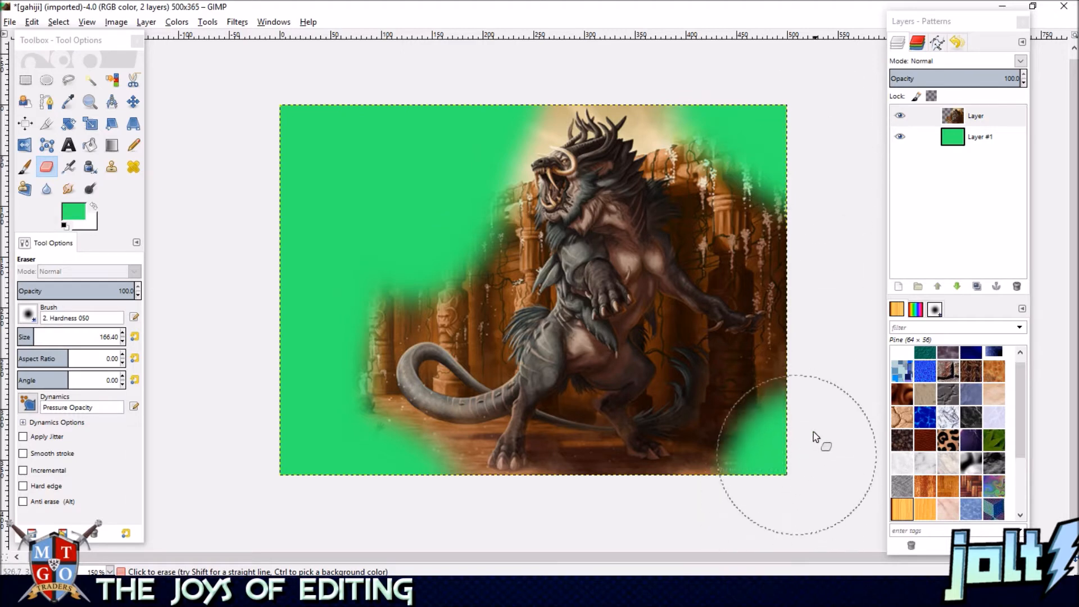
Set the Eraser size to 73.77, try erasing closer along the beast's left side and tail, and undo those strokes.
drag(33, 338, 24, 332)
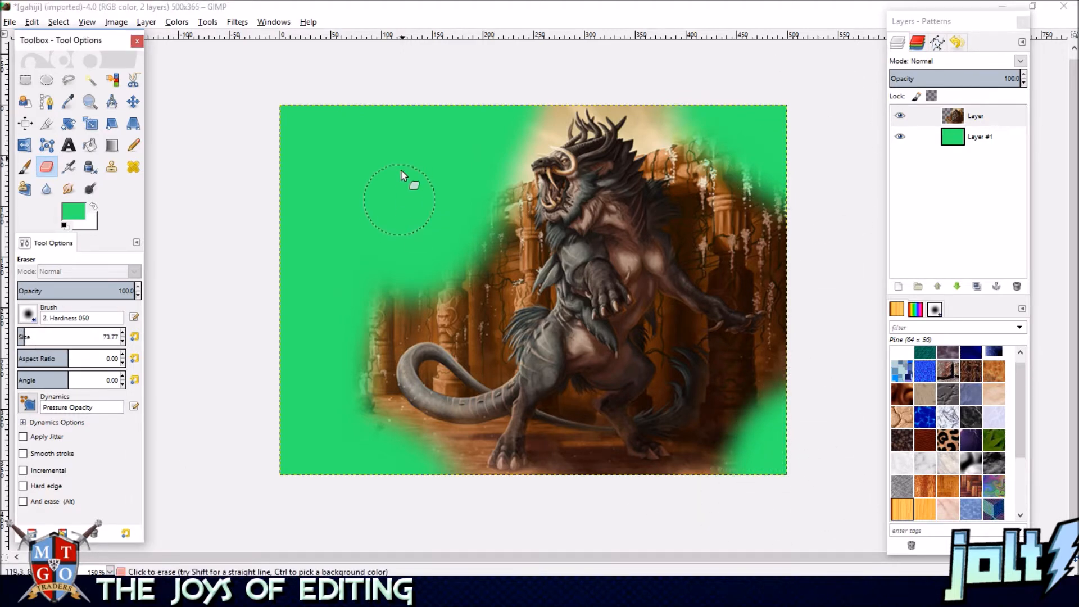
mouse_move(478, 93)
mouse_down()
mouse_move(534, 111)
mouse_move(500, 139)
mouse_move(479, 277)
mouse_move(457, 295)
mouse_up()
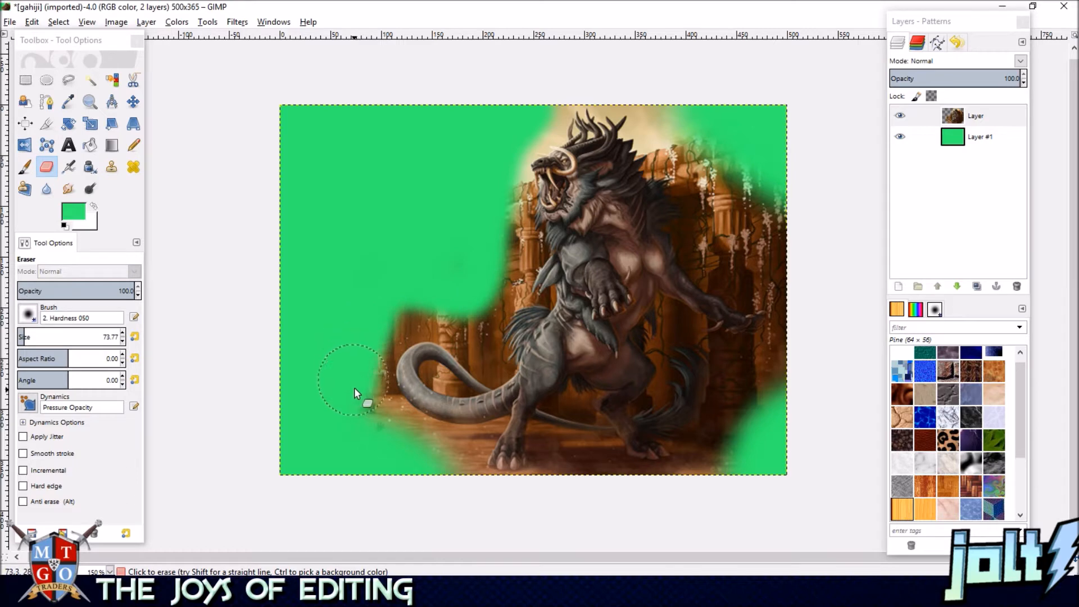
mouse_move(431, 462)
mouse_down()
mouse_move(457, 470)
mouse_move(383, 420)
mouse_up()
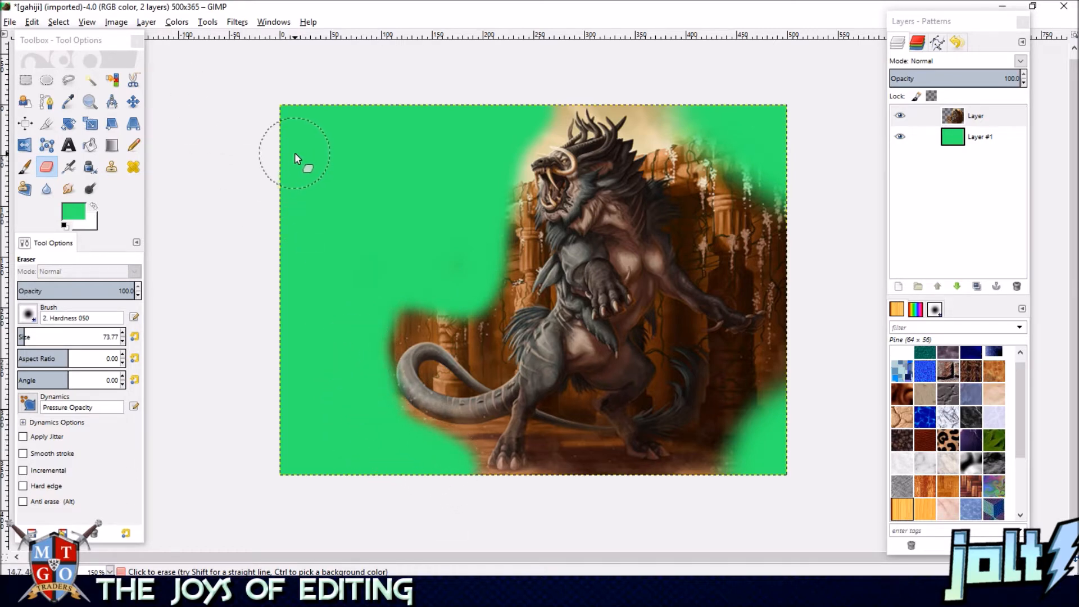
key(ctrl+z)
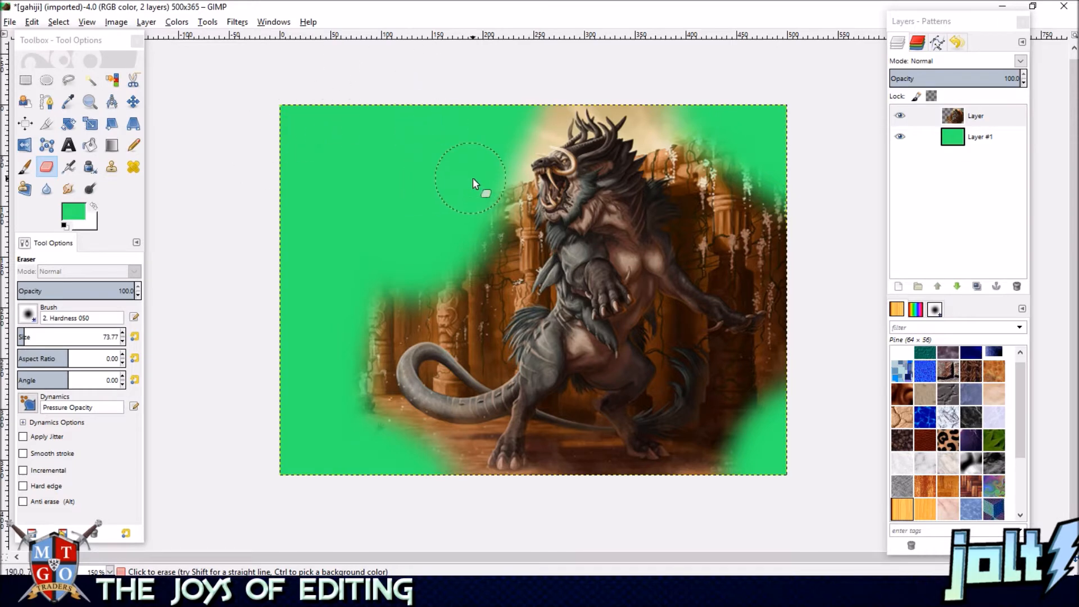
Erase the background close to the beast's tail, left foot and left side, undoing and redoing the stroke above the tail.
click(474, 261)
mouse_move(407, 460)
mouse_down()
mouse_move(447, 482)
mouse_move(433, 466)
mouse_move(453, 477)
mouse_up()
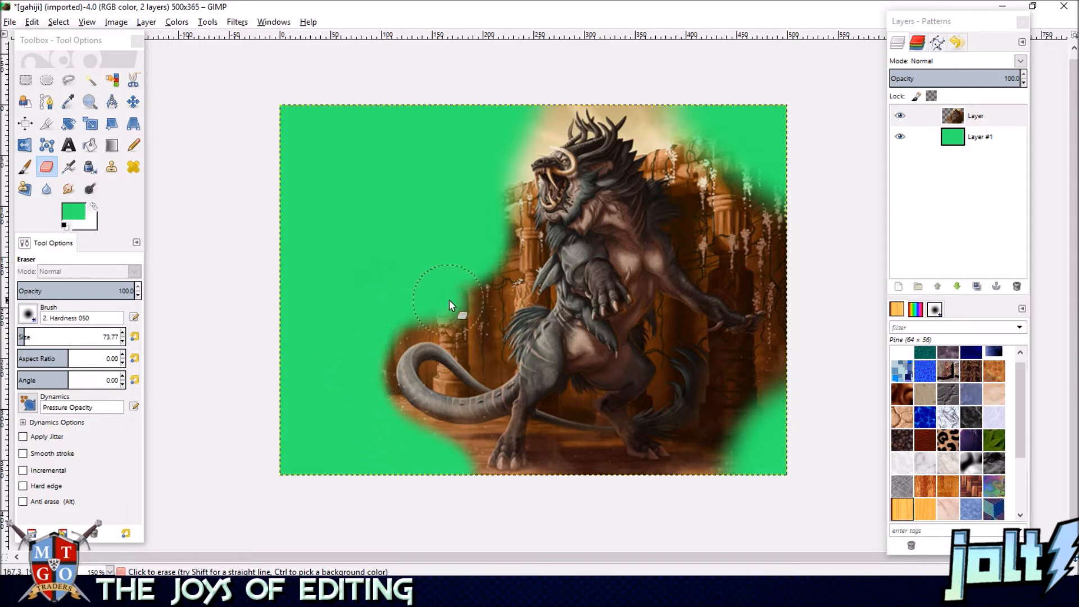
key(ctrl+z)
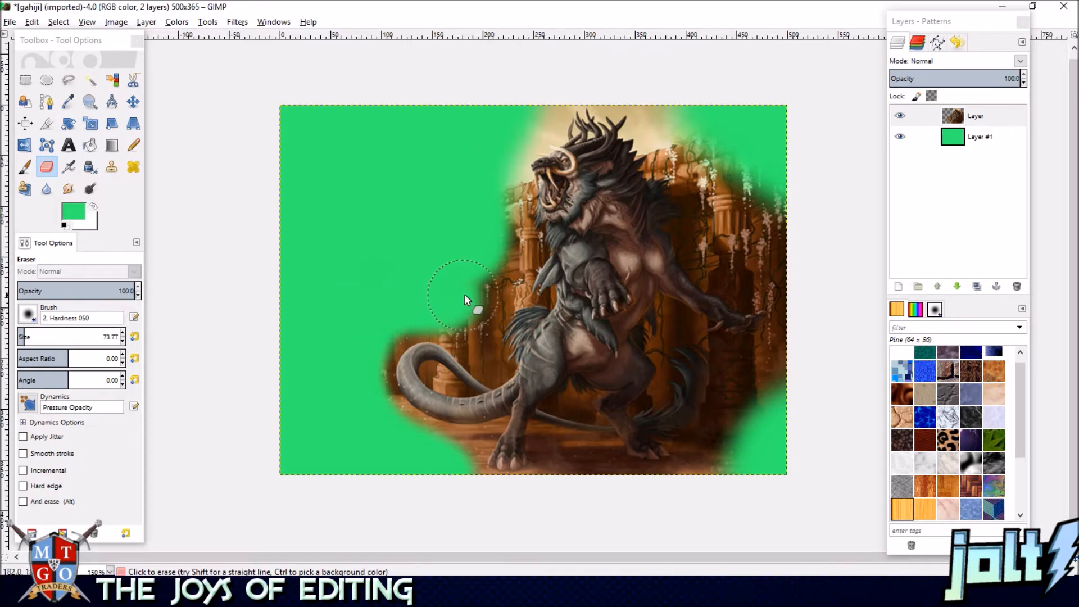
drag(485, 276, 499, 231)
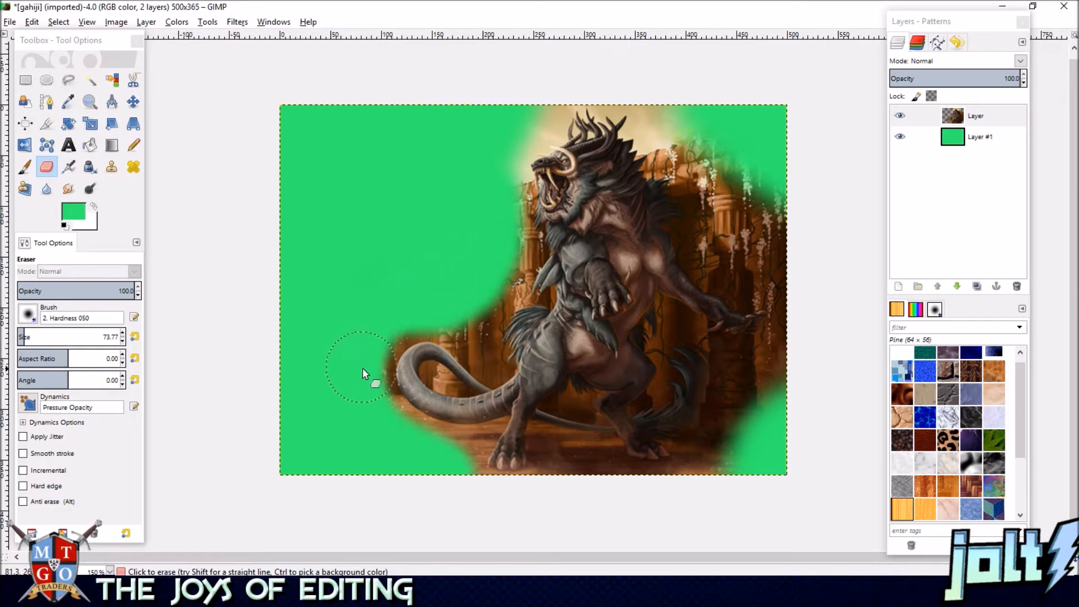
Erase the background behind the beast's head and back, down towards its outstretched arm, at Eraser size 73.77.
drag(427, 430, 447, 407)
scroll(495, 220, up, 2)
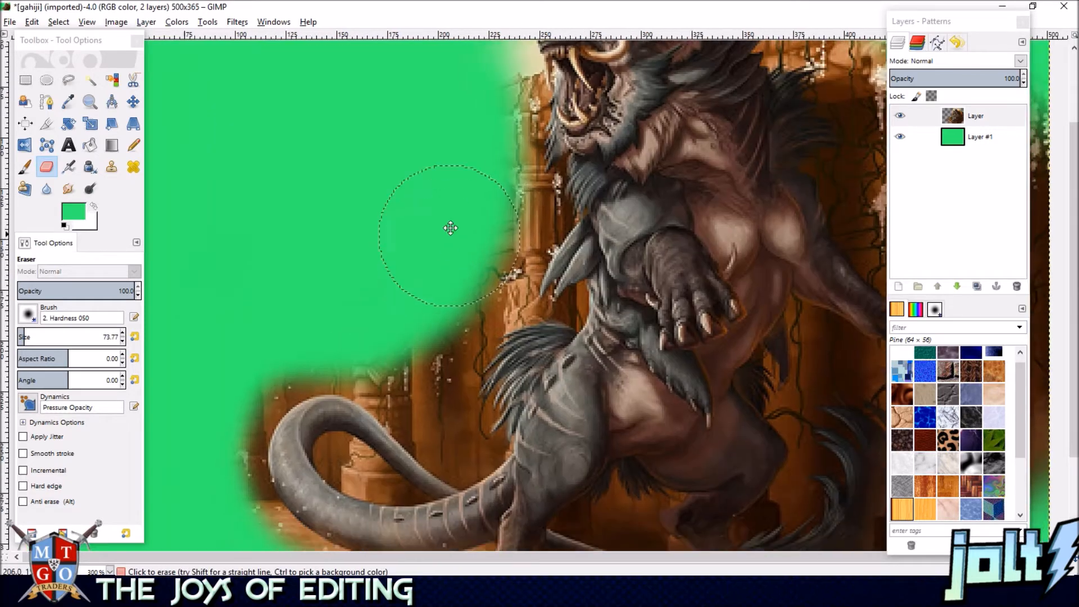
drag(450, 227, 481, 98)
scroll(434, 236, up, 5)
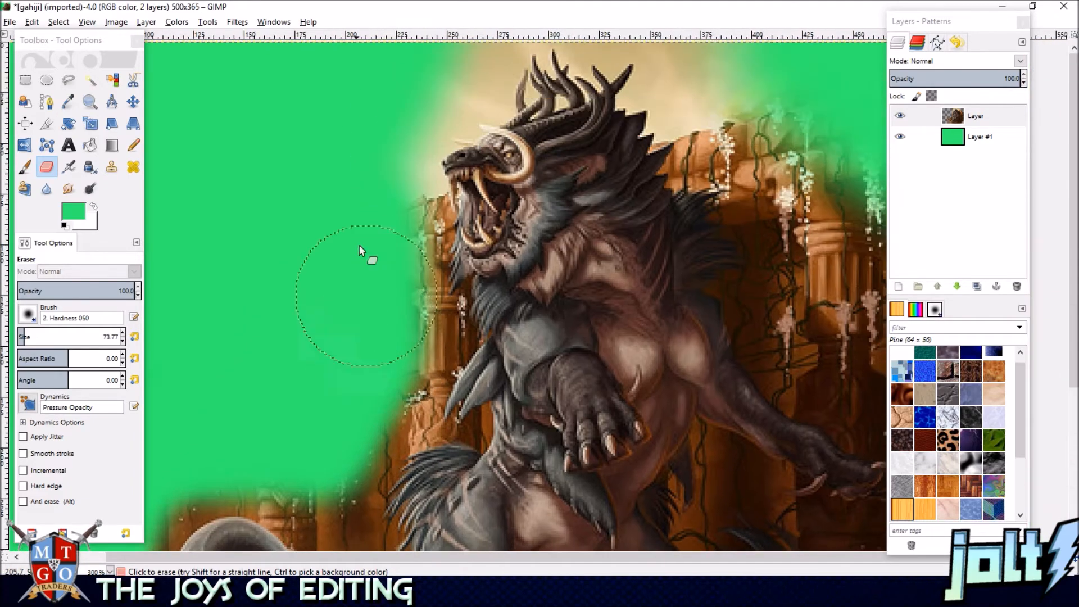
drag(355, 168, 308, 262)
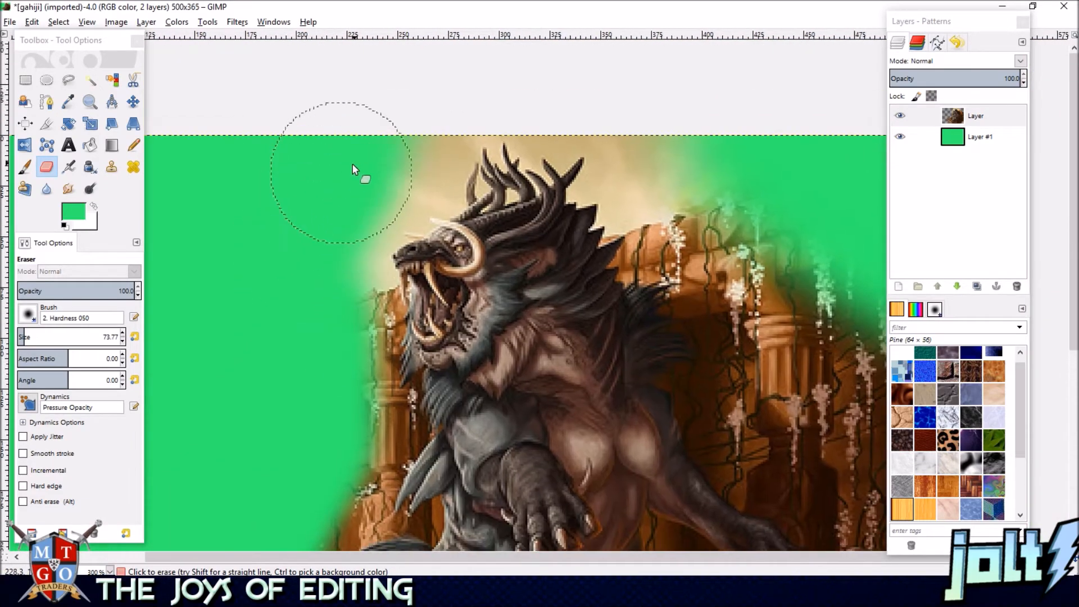
drag(412, 133, 308, 98)
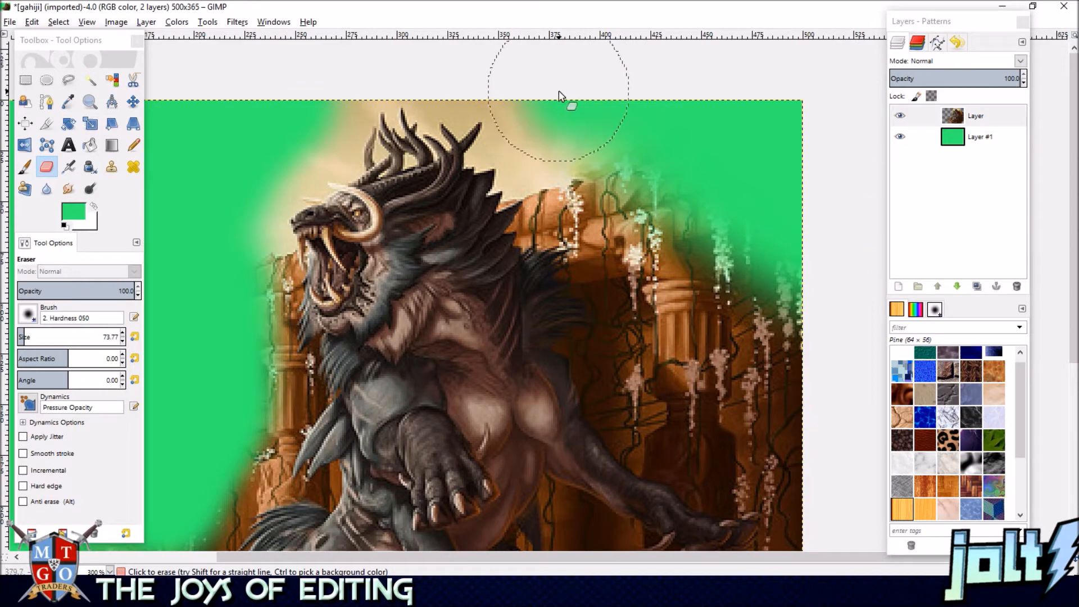
drag(683, 207, 807, 272)
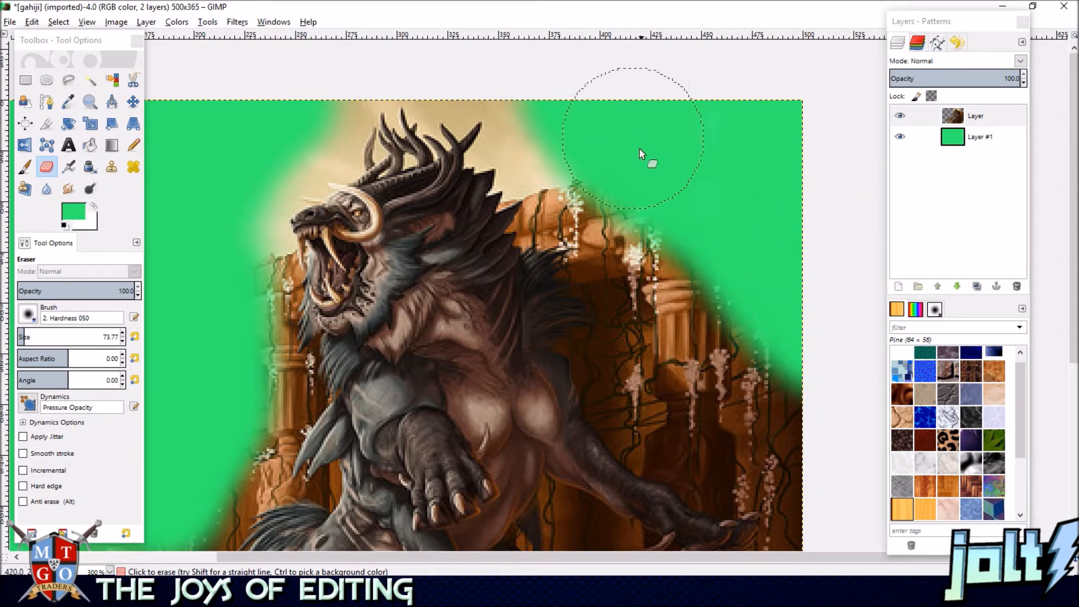
scroll(702, 146, down, 5)
scroll(727, 137, up, 5)
mouse_move(595, 141)
mouse_down()
mouse_move(686, 240)
mouse_move(706, 318)
mouse_move(751, 313)
mouse_up()
Erase the background beside the tail tip, beneath the beast's right foot and on the floor between its feet.
drag(738, 258, 737, 23)
mouse_move(740, 400)
mouse_down()
mouse_move(757, 325)
mouse_move(730, 346)
mouse_move(651, 514)
mouse_move(499, 569)
mouse_up()
mouse_move(447, 537)
mouse_down()
mouse_move(499, 535)
mouse_move(610, 494)
mouse_move(544, 465)
mouse_move(749, 513)
mouse_move(511, 486)
mouse_move(480, 506)
mouse_up()
drag(530, 535, 379, 534)
mouse_move(662, 500)
mouse_down()
mouse_move(750, 287)
mouse_move(674, 429)
mouse_move(696, 369)
mouse_move(775, 244)
mouse_move(696, 340)
mouse_move(754, 262)
mouse_move(726, 144)
mouse_move(617, 130)
mouse_move(615, 224)
mouse_up()
mouse_move(613, 224)
mouse_down()
mouse_move(583, 200)
mouse_move(586, 127)
mouse_move(685, 252)
mouse_move(752, 315)
mouse_move(702, 456)
mouse_move(752, 355)
mouse_move(692, 380)
mouse_move(662, 485)
mouse_move(791, 332)
mouse_up()
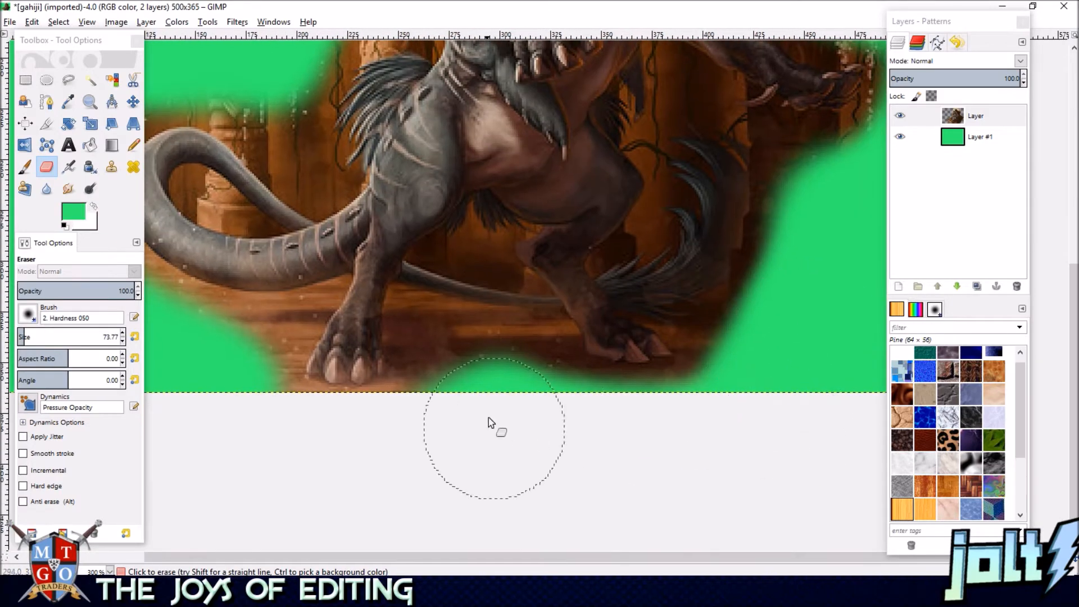
drag(473, 414, 467, 415)
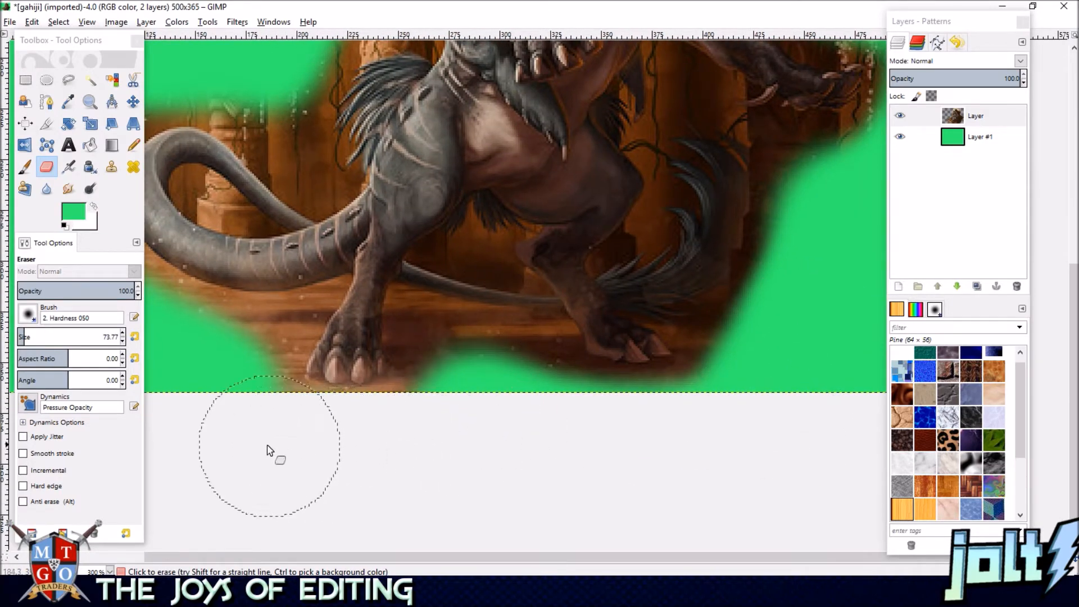
drag(216, 382, 347, 391)
Erase more of the background above the tail and beside the beast's left hip.
drag(182, 250, 256, 480)
mouse_move(222, 399)
mouse_down()
mouse_move(394, 284)
mouse_move(442, 306)
mouse_move(487, 275)
mouse_move(542, 194)
mouse_move(519, 286)
mouse_move(485, 331)
mouse_move(493, 139)
mouse_move(551, 83)
mouse_move(507, 120)
mouse_move(418, 120)
mouse_up()
mouse_move(676, 89)
mouse_down()
mouse_move(676, 140)
mouse_move(738, 234)
mouse_move(745, 355)
mouse_move(807, 409)
mouse_move(693, 169)
mouse_up()
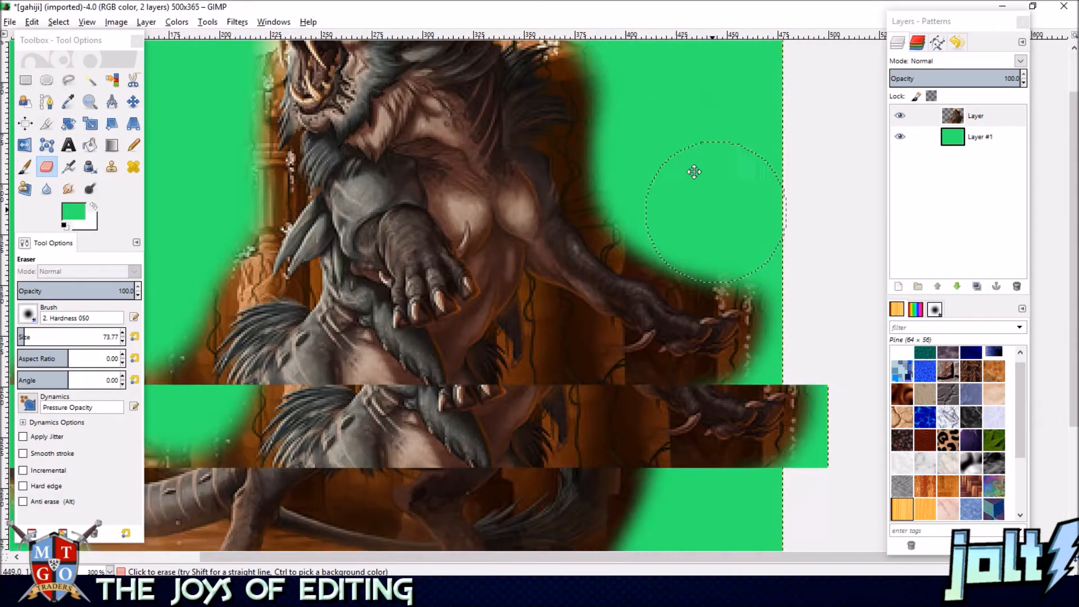
drag(691, 368, 689, 357)
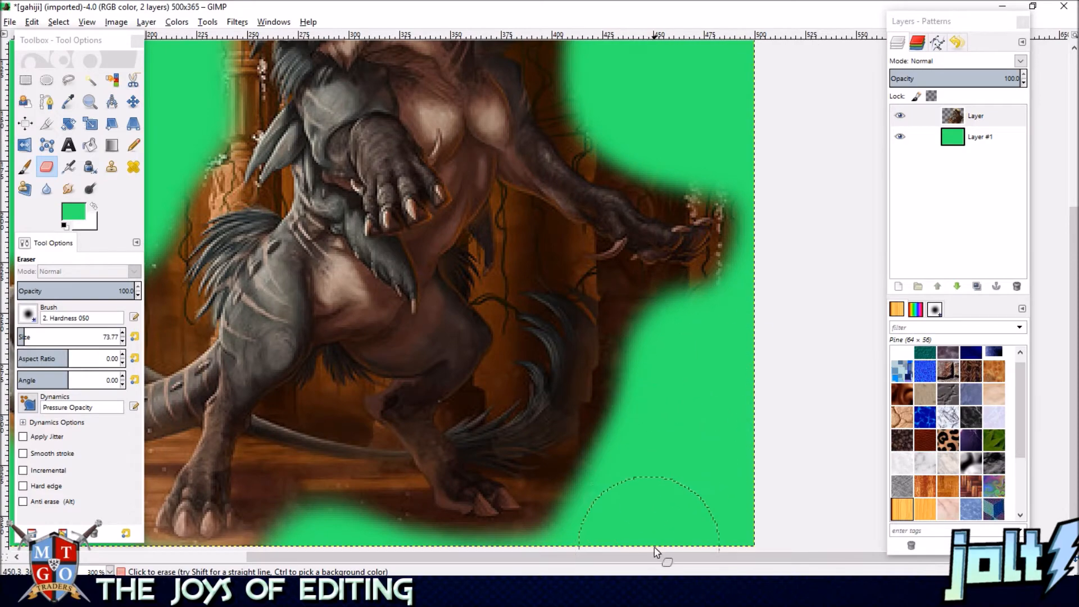
drag(656, 548, 763, 378)
mouse_move(511, 409)
mouse_down()
mouse_move(492, 386)
mouse_move(432, 367)
mouse_move(373, 436)
mouse_up()
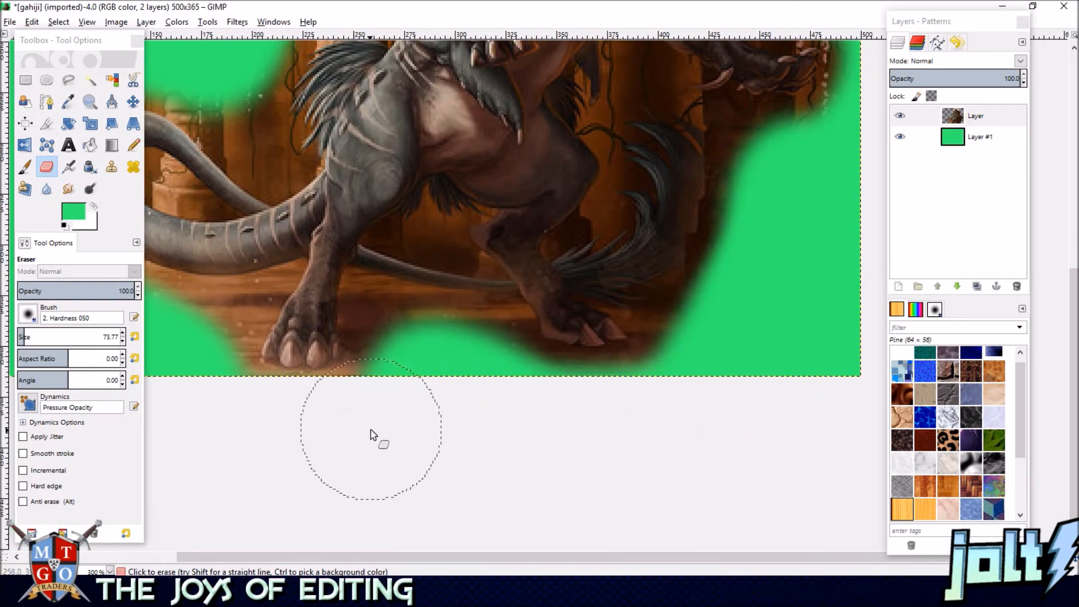
drag(190, 411, 370, 416)
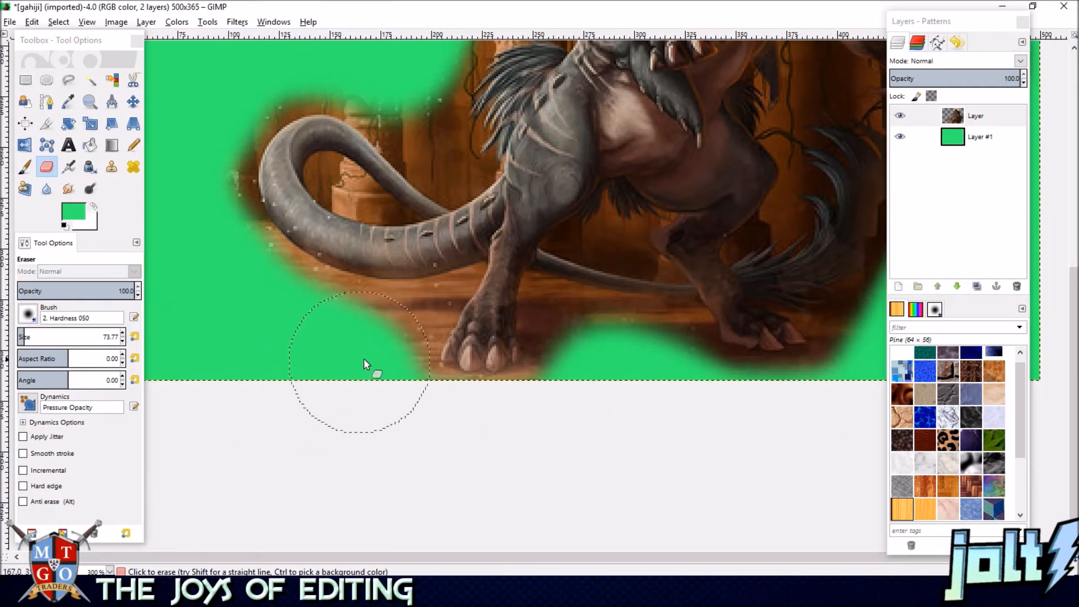
drag(244, 293, 294, 416)
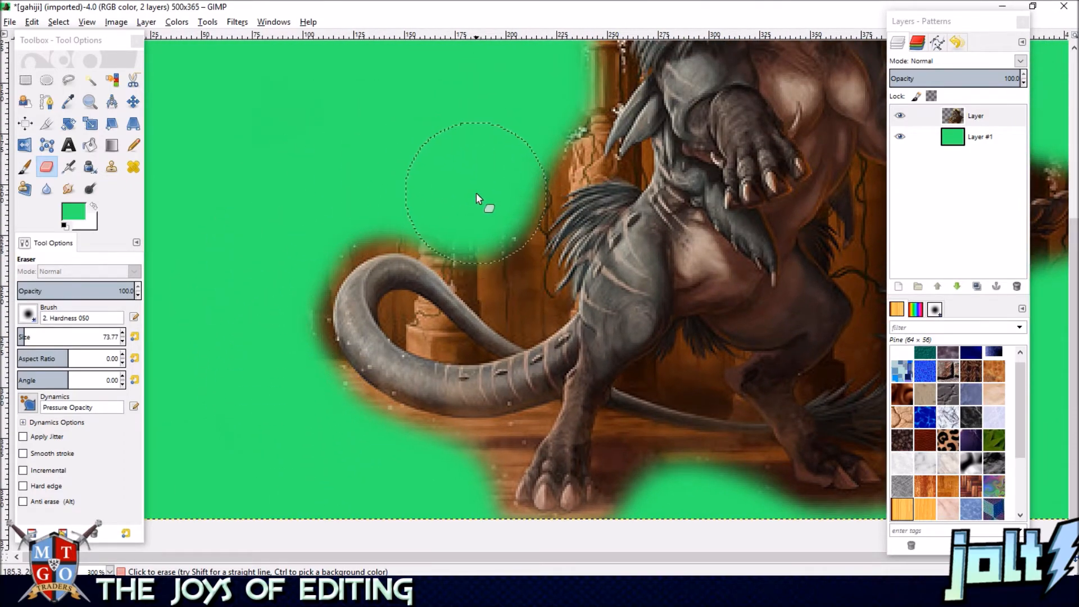
drag(476, 194, 441, 255)
drag(513, 162, 490, 301)
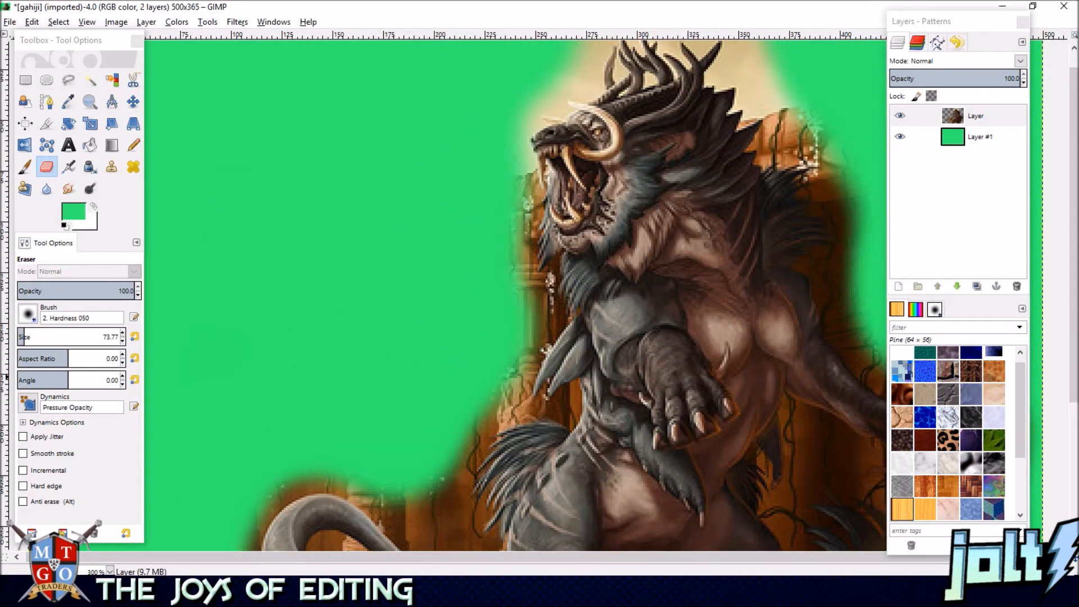
Set the Eraser size to 42.77 and erase closer to the beast's back and along the top of its outstretched hand.
click(123, 341)
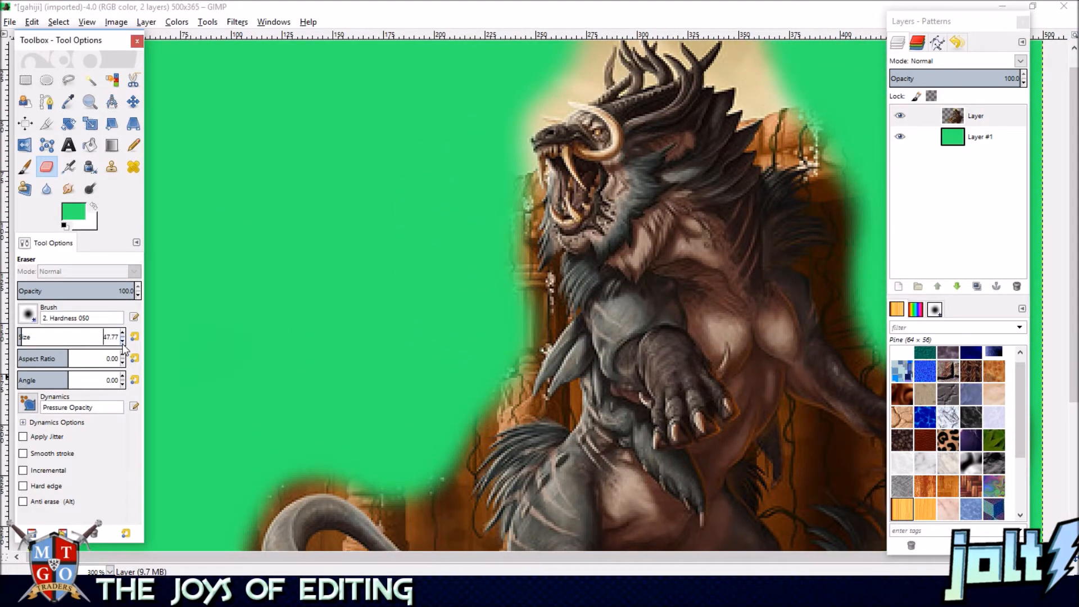
click(122, 340)
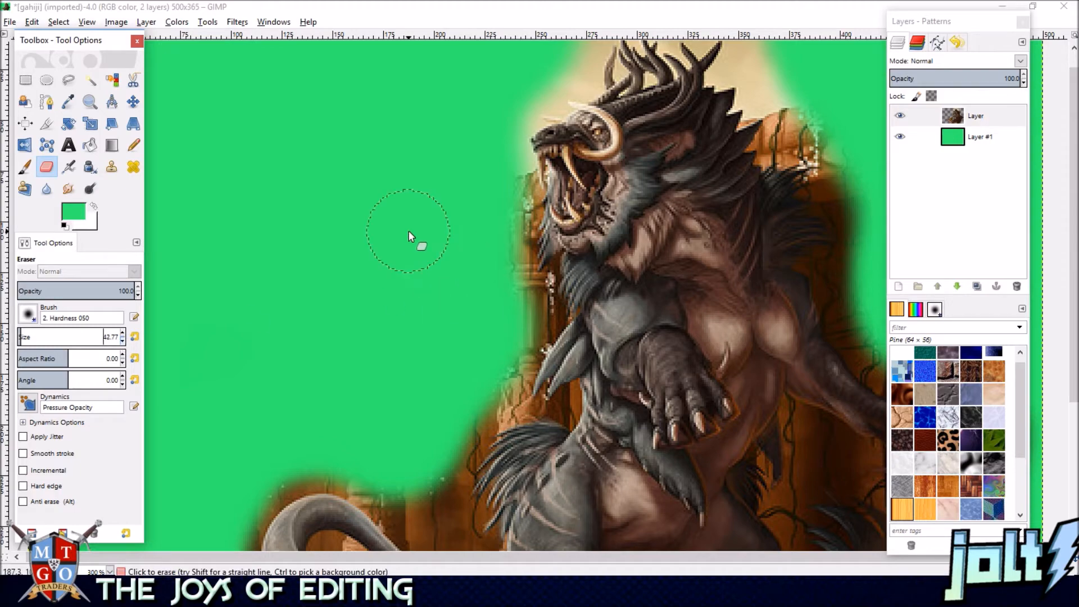
drag(412, 236, 281, 413)
drag(639, 191, 628, 216)
drag(675, 305, 690, 322)
mouse_move(733, 327)
mouse_down()
mouse_move(739, 304)
mouse_move(647, 160)
mouse_up()
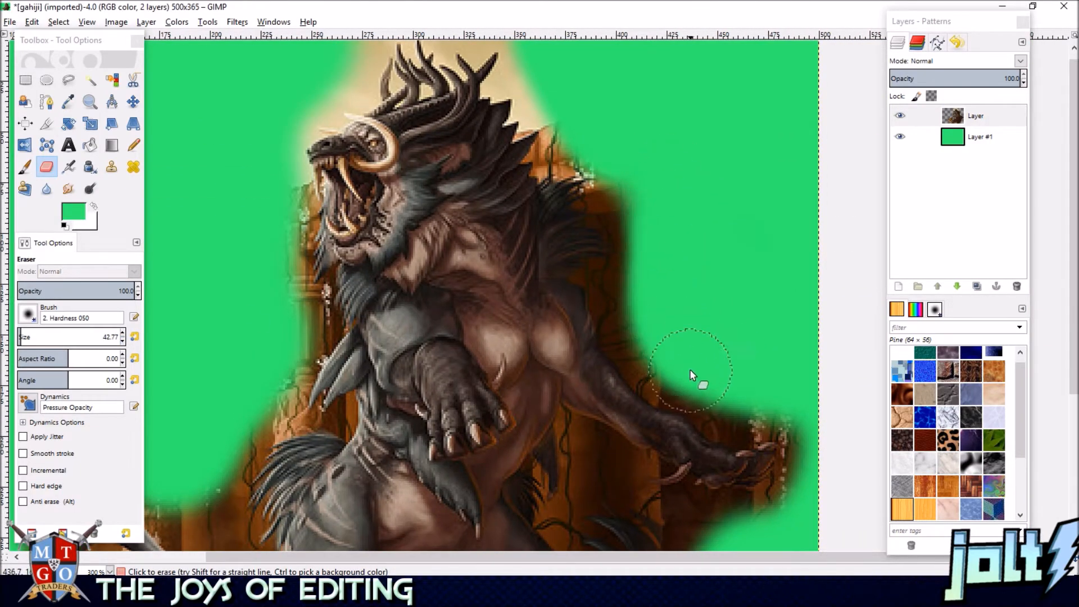
drag(739, 396, 769, 398)
drag(789, 372, 777, 206)
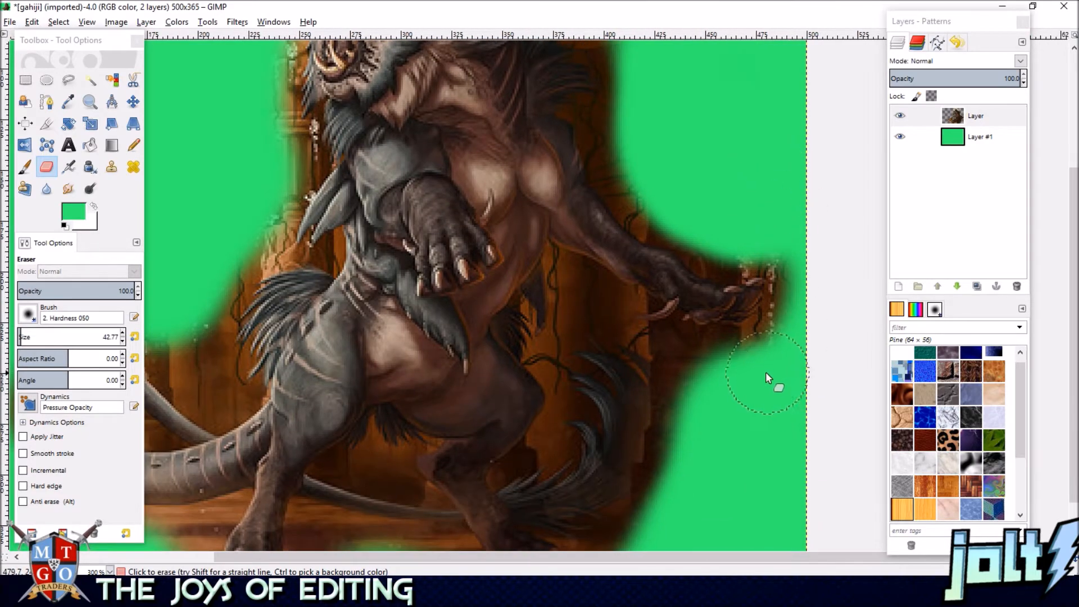
Erase the remaining floor beneath the right foot, between the feet and along the outer edge of the tail tip.
drag(685, 464, 738, 347)
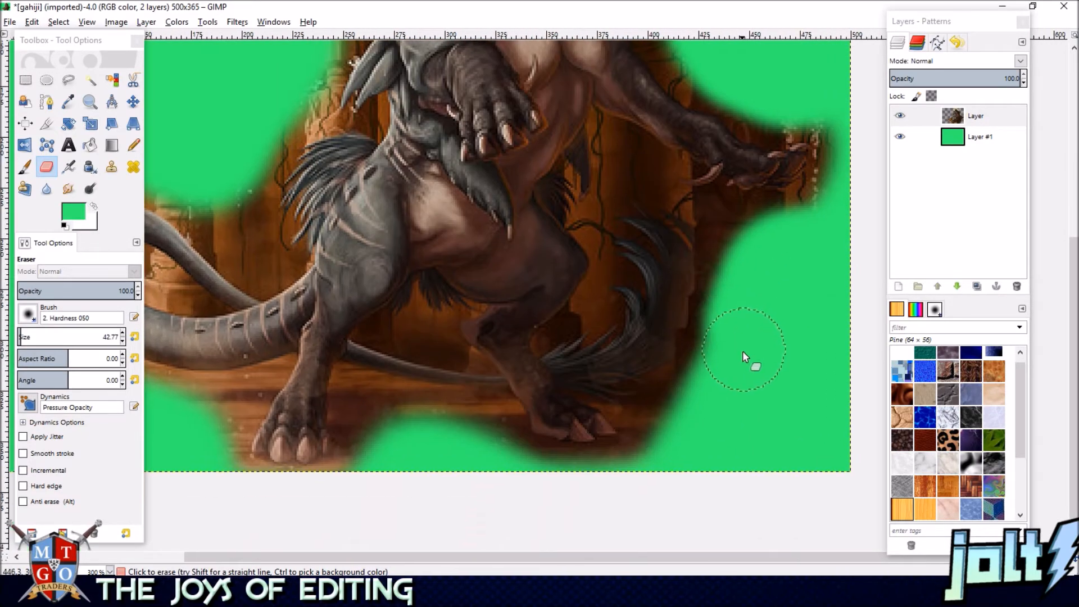
mouse_move(666, 445)
mouse_down()
mouse_move(638, 493)
mouse_move(571, 493)
mouse_move(488, 472)
mouse_up()
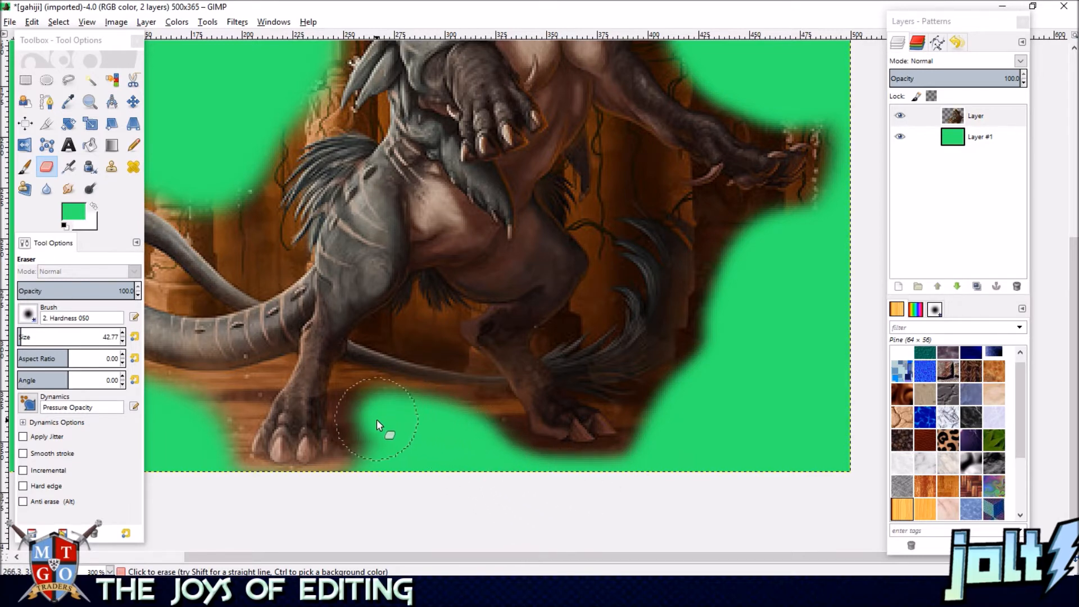
mouse_move(489, 441)
mouse_down()
mouse_move(508, 471)
mouse_move(627, 486)
mouse_move(668, 467)
mouse_up()
drag(723, 392, 772, 262)
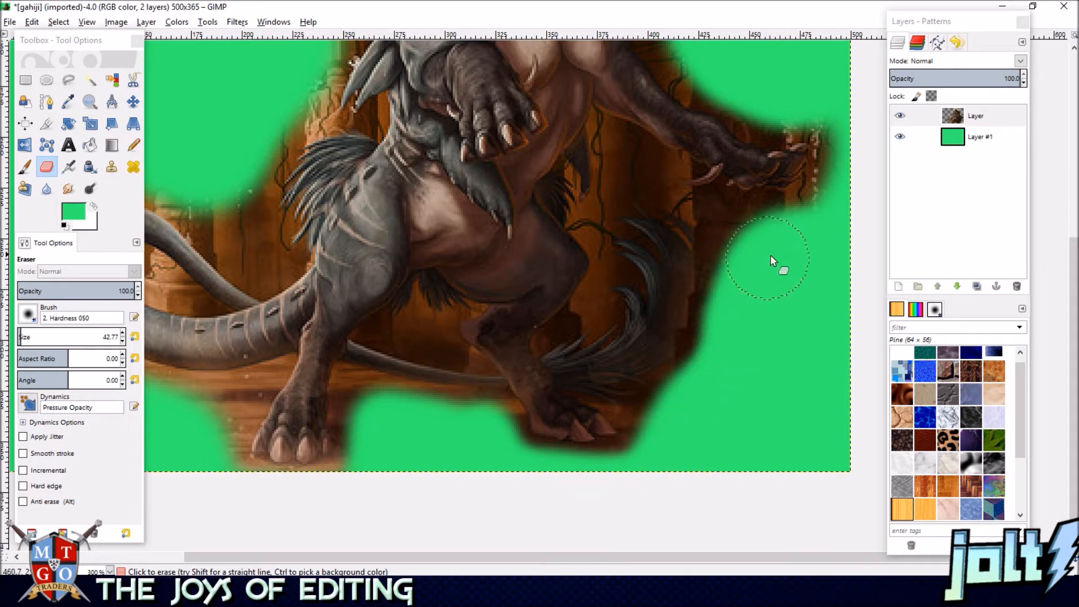
Erase the background more closely behind the beast's shoulder and above its outstretched arm.
drag(831, 211, 766, 366)
drag(668, 116, 660, 194)
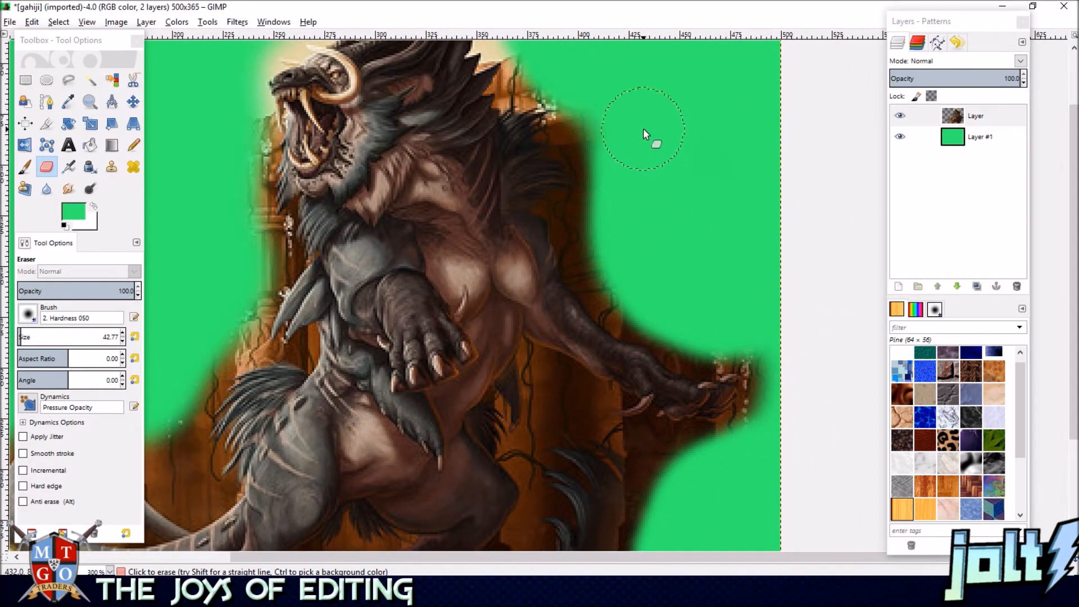
mouse_move(667, 308)
mouse_down()
mouse_move(694, 330)
mouse_move(780, 350)
mouse_move(764, 419)
mouse_up()
Erase the background between the tail and left hip, along the tail's underside and beside the left foot.
mouse_move(771, 464)
mouse_down()
mouse_move(816, 383)
mouse_move(943, 275)
mouse_up()
drag(366, 320, 494, 101)
drag(501, 169, 370, 151)
drag(289, 259, 319, 306)
mouse_move(487, 392)
mouse_down()
mouse_move(488, 454)
mouse_move(564, 478)
mouse_move(618, 479)
mouse_move(652, 463)
mouse_move(673, 403)
mouse_up()
drag(743, 421, 506, 371)
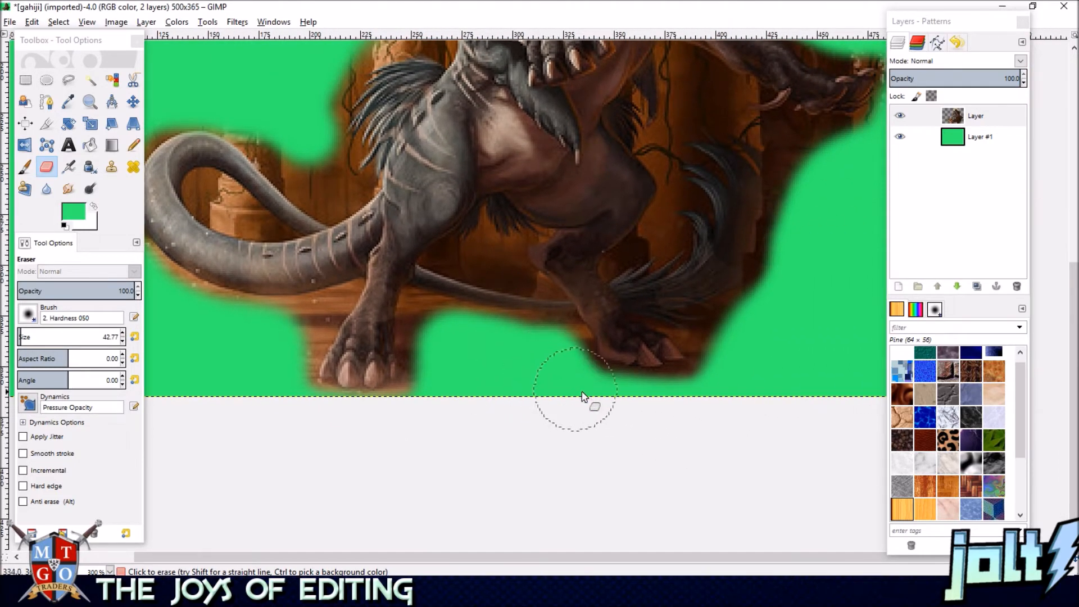
Touch up the erased edge near the right foot and along the top of the picture above the antlers.
drag(578, 394, 638, 415)
drag(779, 373, 718, 416)
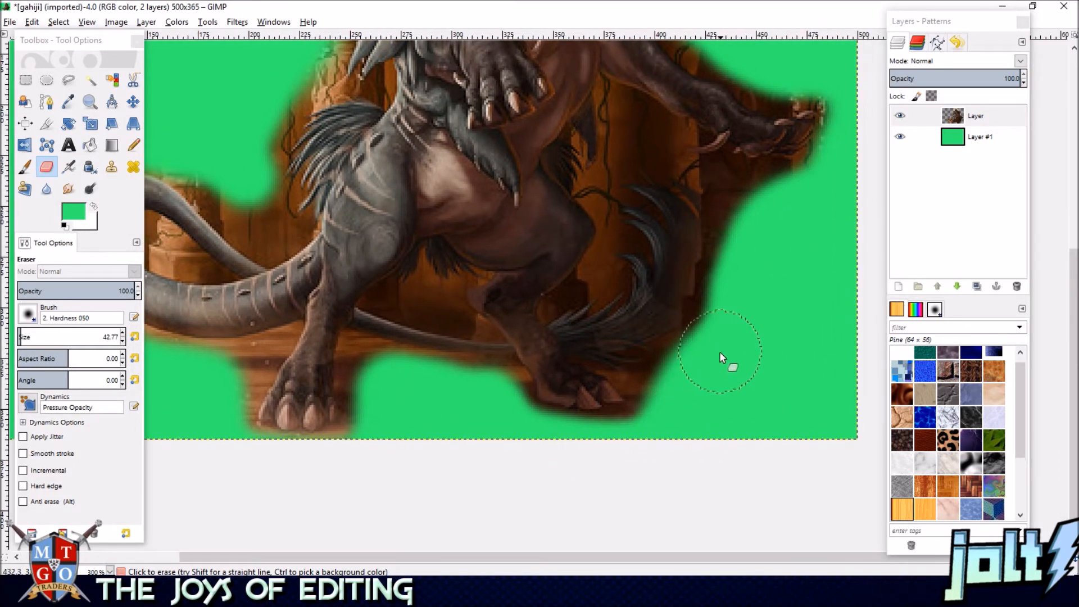
drag(813, 191, 681, 435)
mouse_move(554, 186)
mouse_down()
mouse_move(578, 244)
mouse_move(579, 220)
mouse_up()
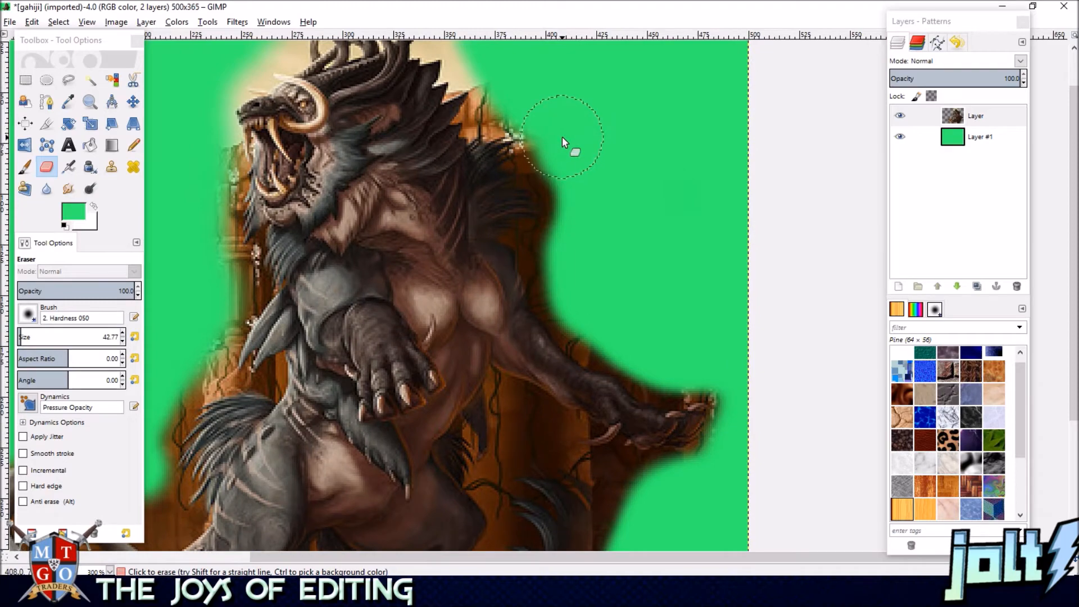
drag(562, 137, 678, 267)
mouse_move(544, 77)
mouse_down()
mouse_move(433, 79)
mouse_move(371, 109)
mouse_up()
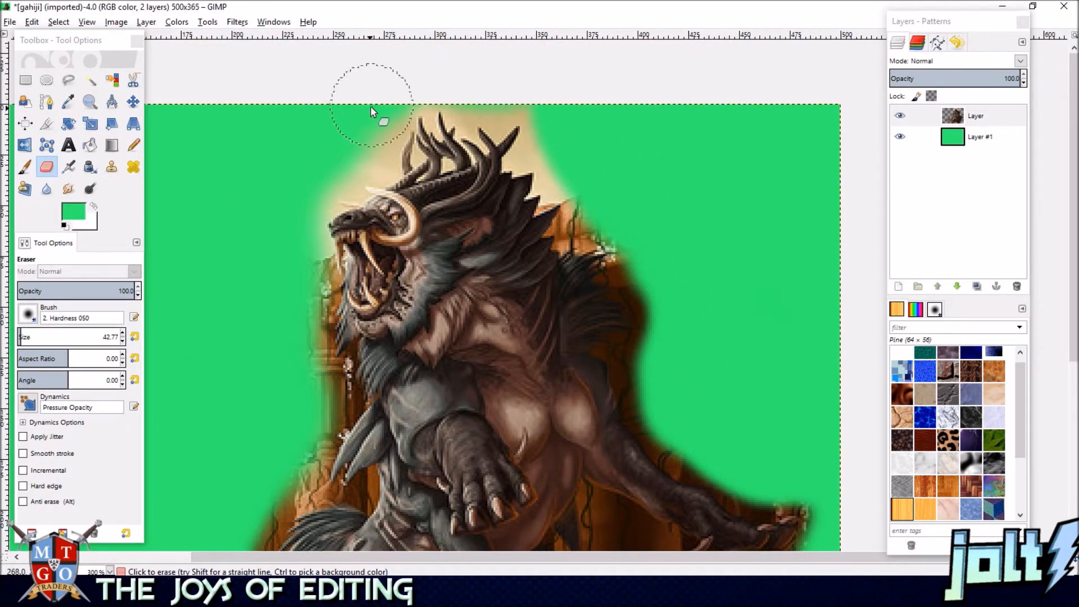
Try erasing closer to the upper edge of the outstretched arm, and undo the stroke.
drag(294, 187, 374, 84)
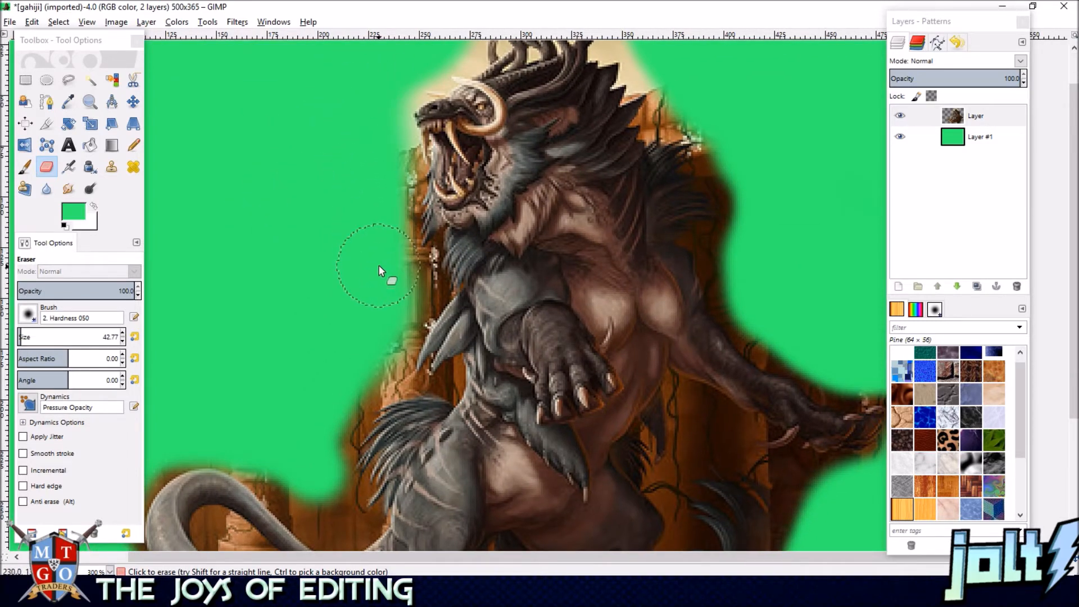
mouse_move(373, 352)
mouse_down()
mouse_move(386, 281)
mouse_move(411, 268)
mouse_up()
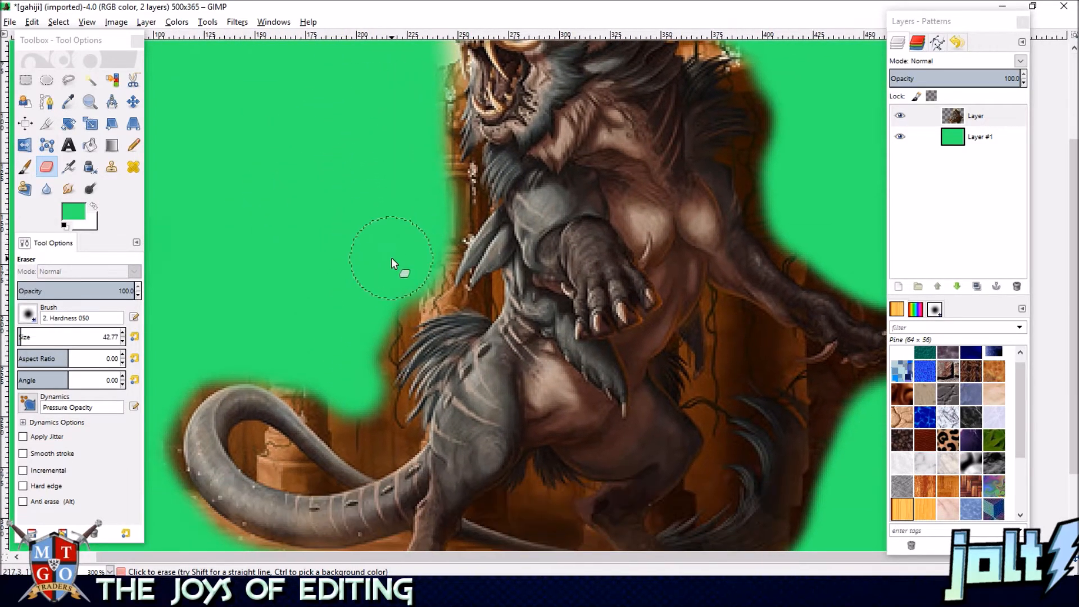
mouse_move(364, 322)
mouse_down()
mouse_move(352, 370)
mouse_move(403, 200)
mouse_up()
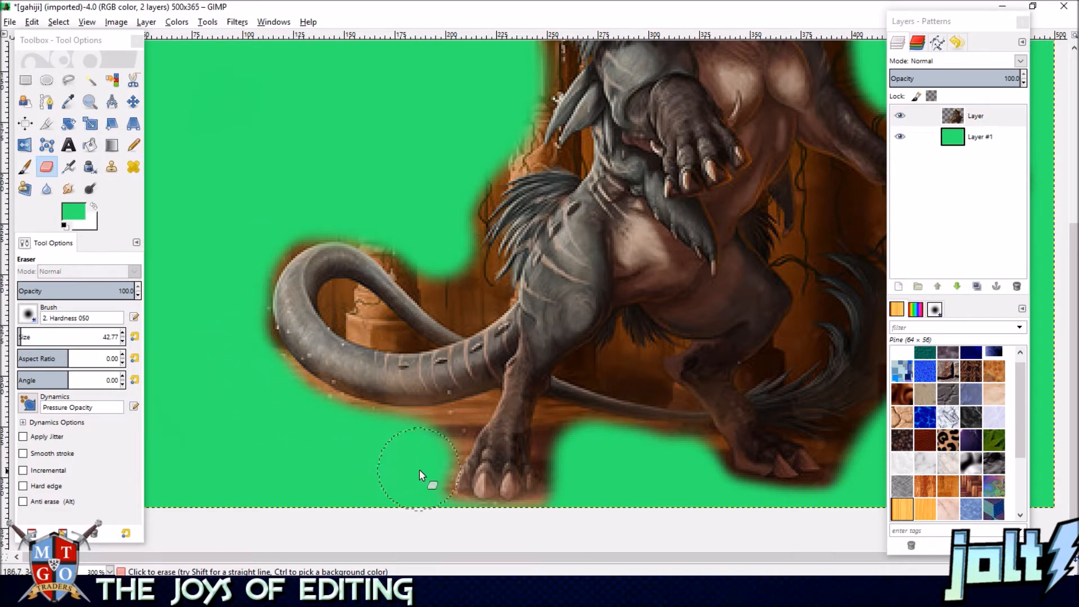
drag(393, 489, 305, 374)
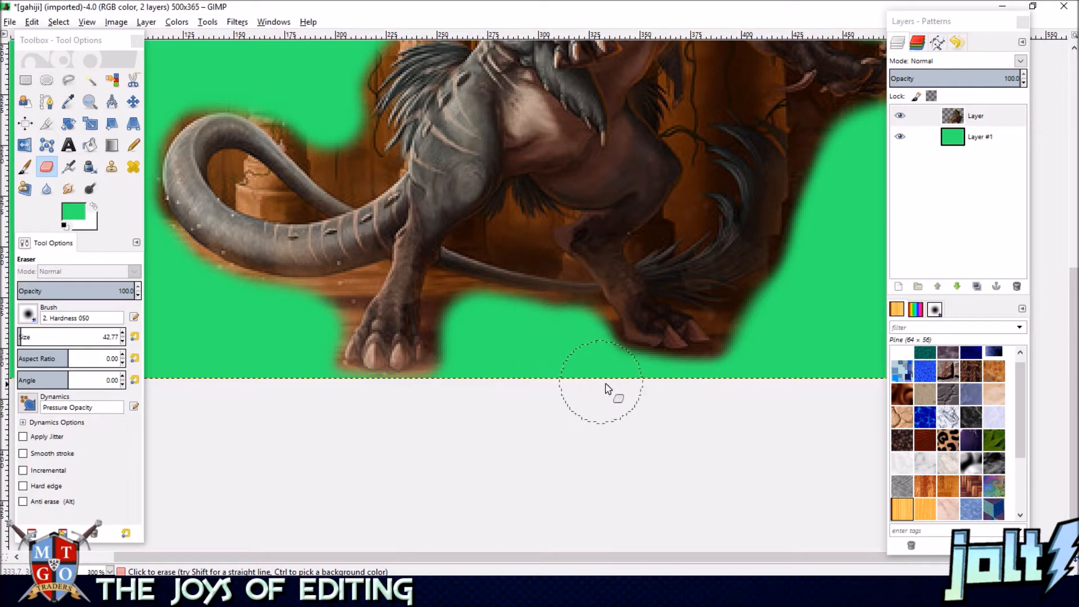
drag(786, 332, 671, 413)
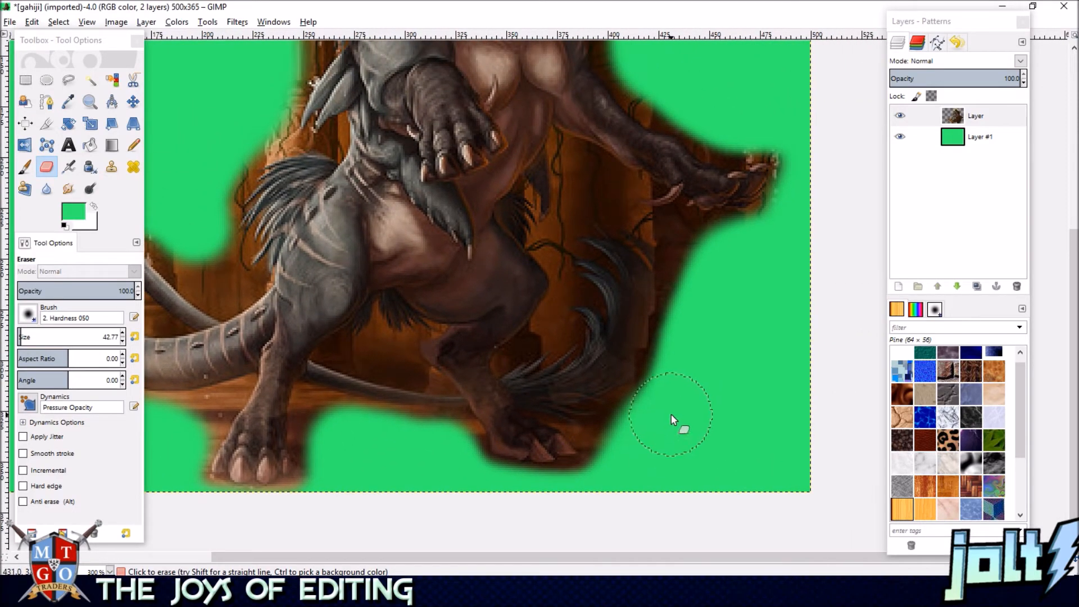
mouse_move(779, 239)
mouse_down()
mouse_move(714, 305)
mouse_move(632, 453)
mouse_up()
drag(580, 187, 629, 228)
drag(559, 339, 622, 359)
key(ctrl+z)
Examine the cutout's edge up close around the outstretched hand, both feet and the tail for leftover background.
drag(615, 290, 656, 179)
scroll(651, 186, up, 2)
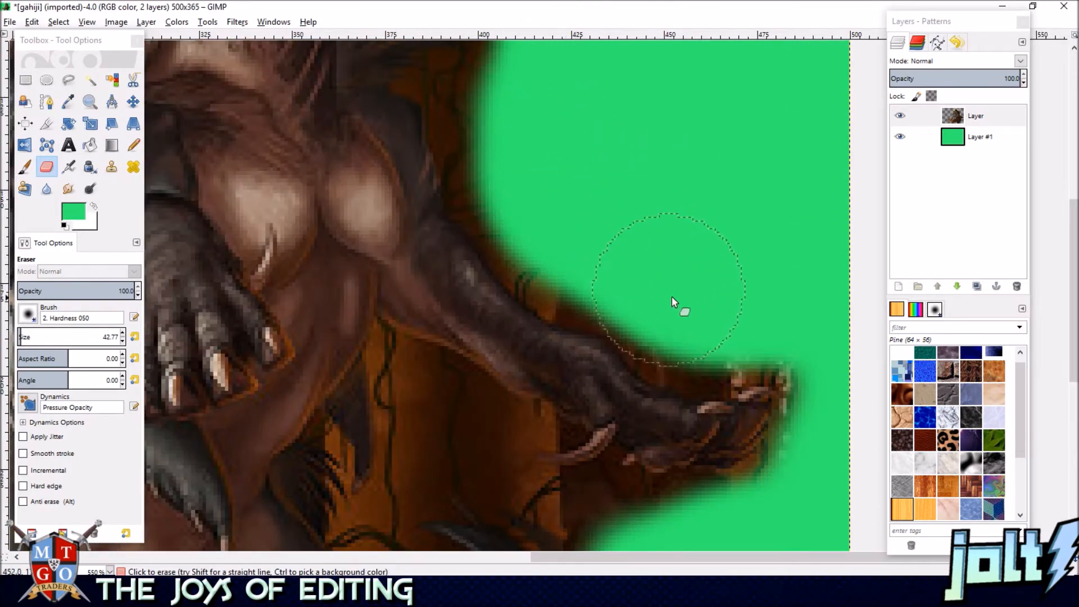
drag(742, 297, 657, 101)
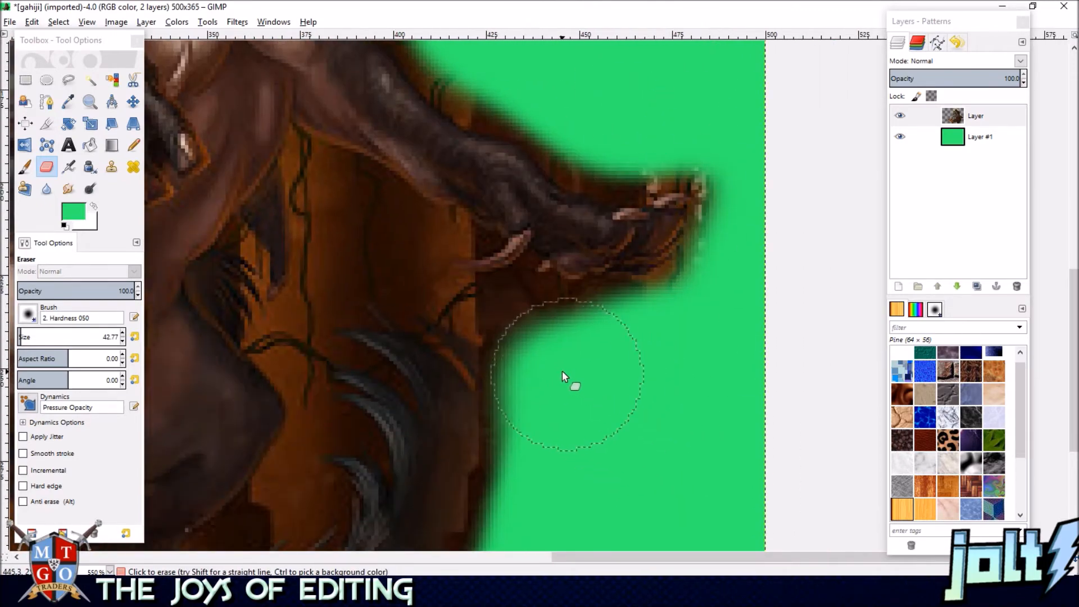
drag(550, 447, 674, 229)
drag(290, 444, 516, 245)
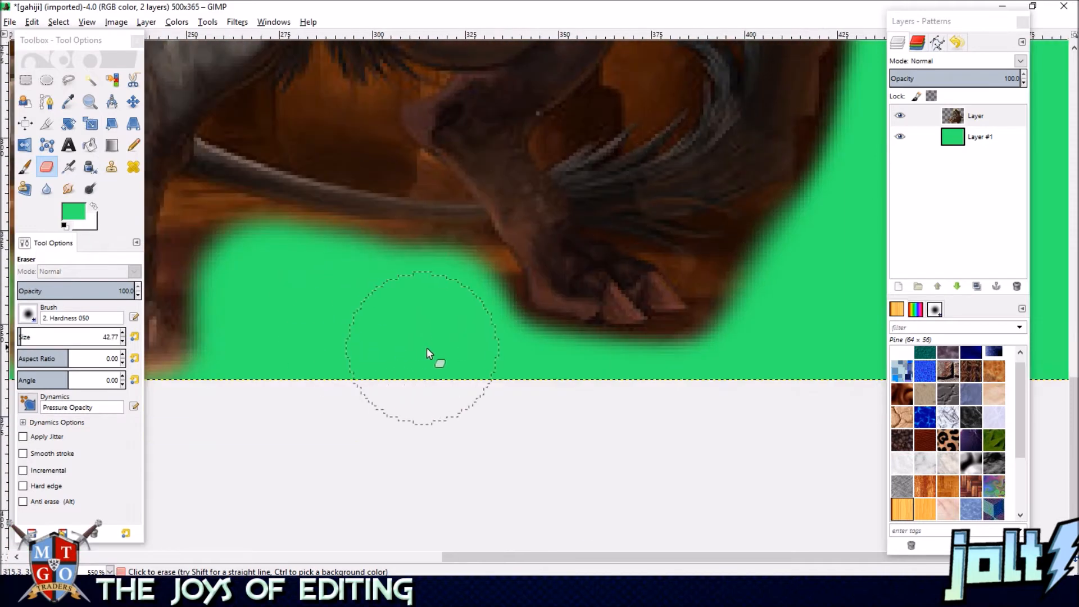
mouse_move(361, 299)
mouse_down()
mouse_move(492, 306)
mouse_move(422, 285)
mouse_move(397, 380)
mouse_move(354, 421)
mouse_up()
drag(283, 449, 627, 427)
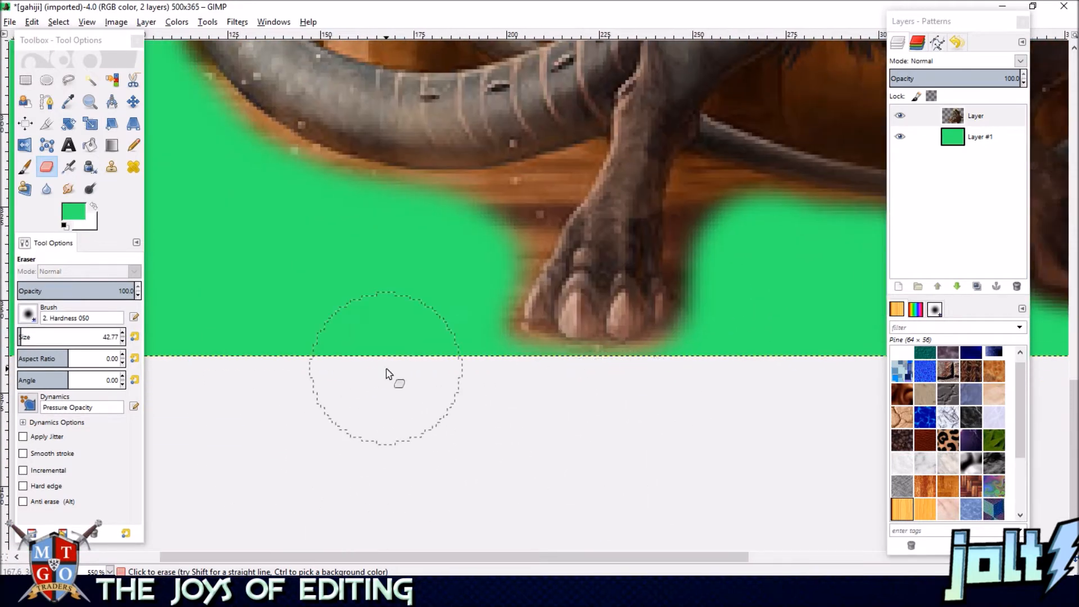
mouse_move(448, 295)
mouse_down()
mouse_move(456, 238)
mouse_move(410, 286)
mouse_up()
drag(286, 222, 409, 404)
drag(316, 122, 315, 230)
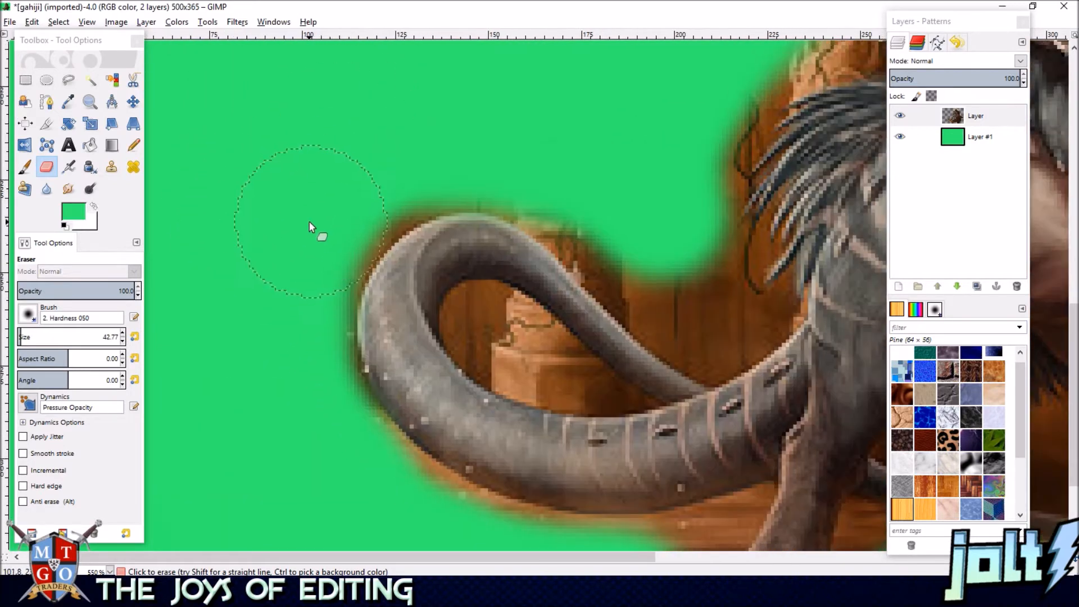
Examine the cutout's outline up close from the tail over the head, down the outstretched arm and around both feet.
mouse_move(623, 227)
mouse_down()
mouse_move(659, 250)
mouse_move(671, 225)
mouse_up()
drag(673, 166, 568, 340)
mouse_move(601, 238)
mouse_down()
mouse_move(561, 378)
mouse_move(595, 268)
mouse_move(556, 269)
mouse_move(380, 398)
mouse_up()
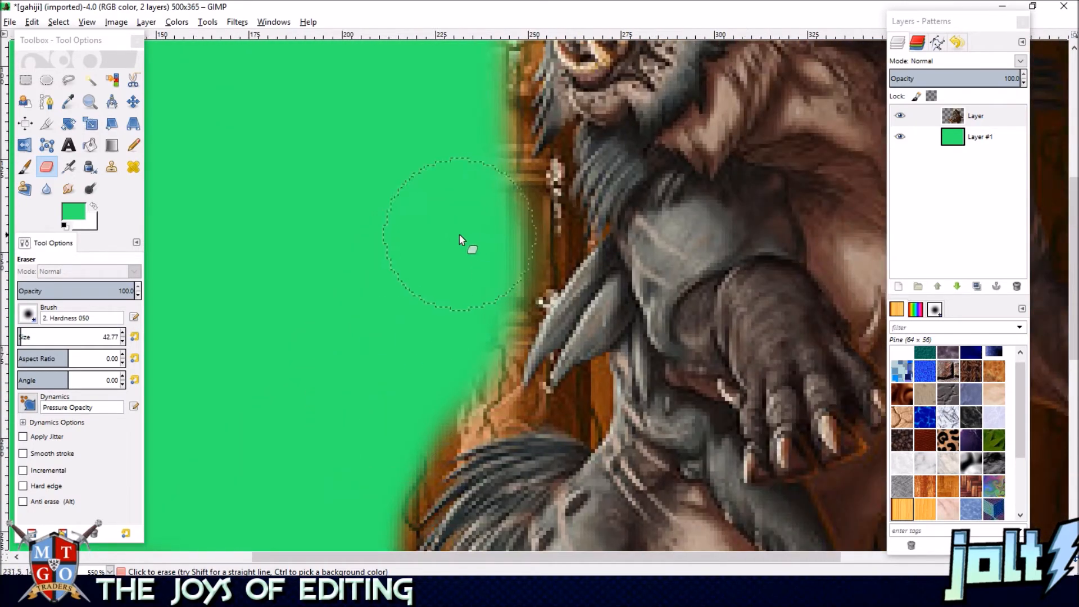
mouse_move(480, 262)
mouse_down()
mouse_move(494, 215)
mouse_move(472, 196)
mouse_up()
mouse_move(445, 194)
mouse_down()
mouse_move(429, 396)
mouse_move(440, 194)
mouse_up()
drag(440, 186, 363, 349)
mouse_move(600, 142)
mouse_down()
mouse_move(463, 172)
mouse_move(461, 150)
mouse_up()
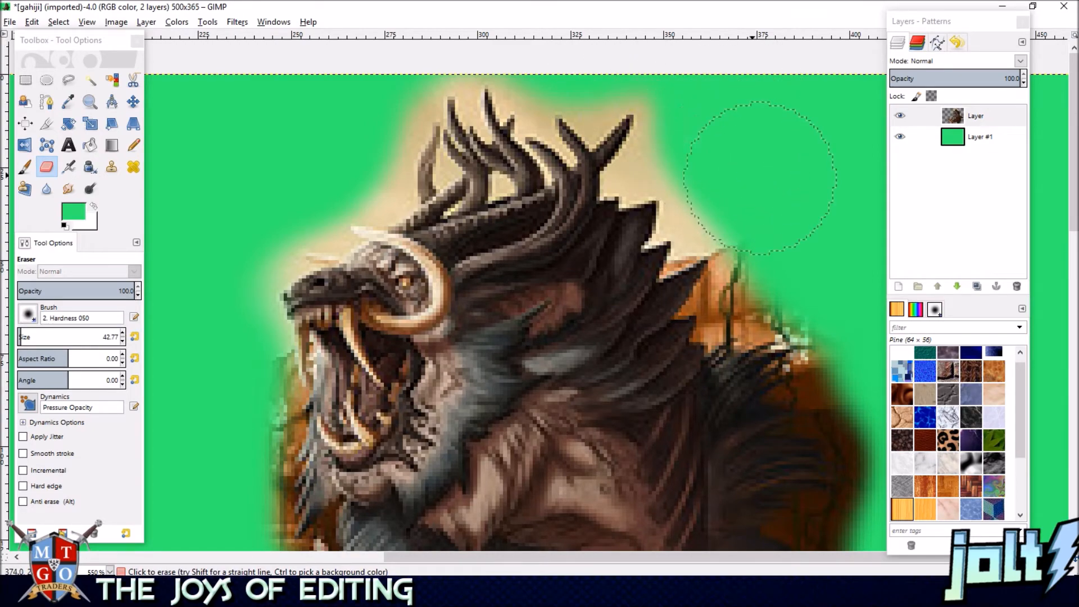
drag(760, 178, 549, 62)
drag(618, 248, 630, 268)
mouse_move(691, 224)
mouse_down()
mouse_move(694, 139)
mouse_move(710, 79)
mouse_up()
drag(688, 260, 669, 349)
mouse_move(708, 412)
mouse_down()
mouse_move(758, 421)
mouse_move(566, 123)
mouse_move(583, 164)
mouse_move(659, 225)
mouse_move(767, 224)
mouse_up()
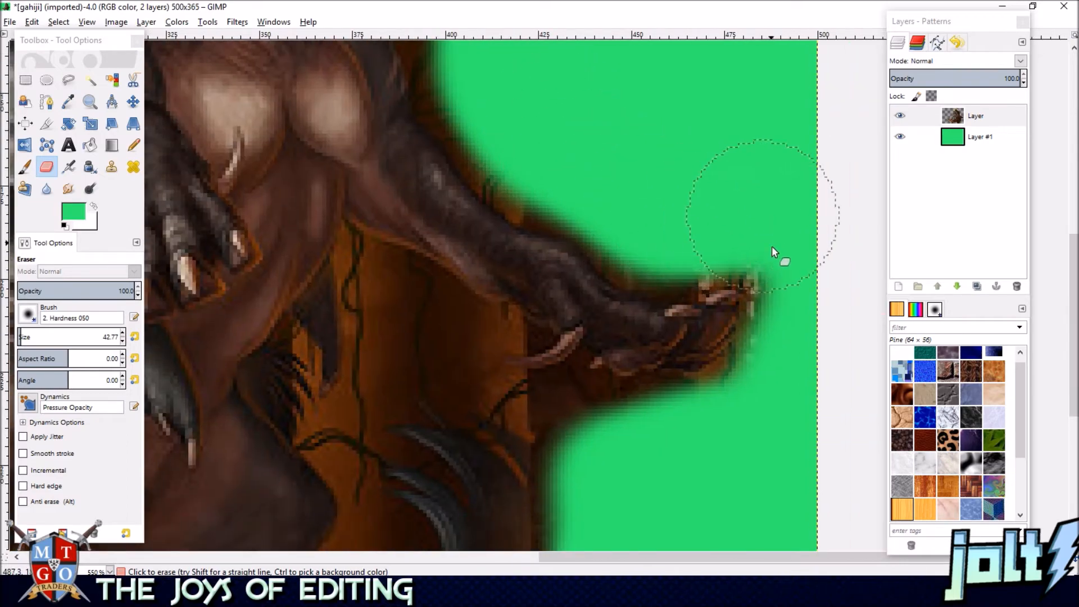
drag(734, 494, 709, 256)
mouse_move(591, 324)
mouse_down()
mouse_move(672, 202)
mouse_move(582, 209)
mouse_move(555, 409)
mouse_move(529, 467)
mouse_up()
drag(570, 461, 704, 240)
mouse_move(656, 286)
mouse_down()
mouse_move(570, 334)
mouse_move(566, 366)
mouse_move(626, 352)
mouse_move(787, 274)
mouse_up()
drag(481, 332, 438, 286)
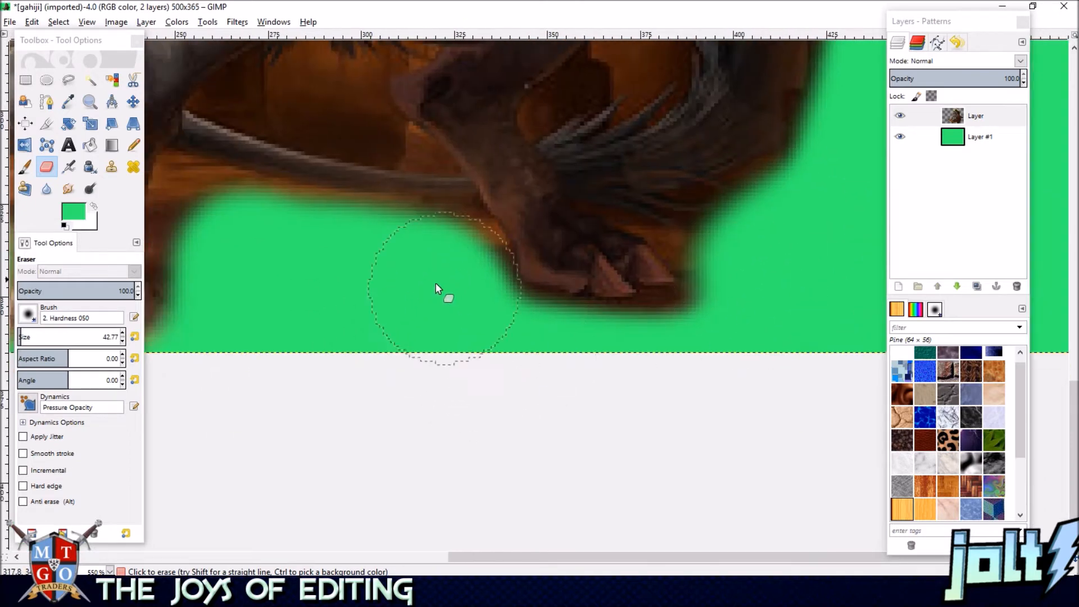
drag(325, 290, 497, 248)
drag(427, 236, 506, 224)
scroll(502, 246, down, 2)
drag(530, 269, 441, 509)
drag(478, 315, 442, 443)
scroll(455, 333, down, 2)
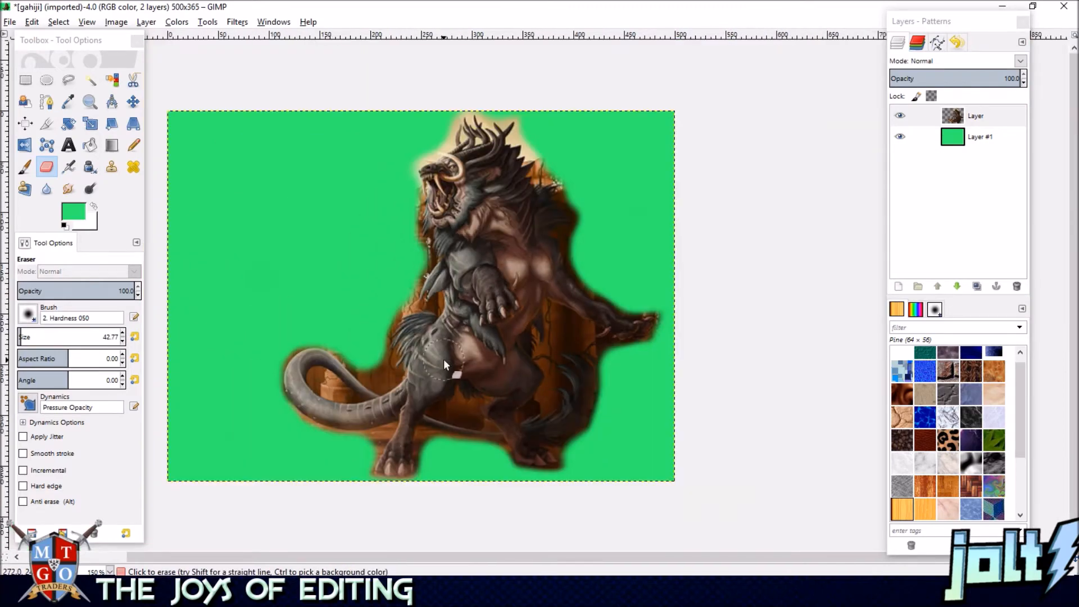
Set the eraser size to 21.77 and erase closer to the tail's outer curve and underside down to the left foot.
double_click(123, 342)
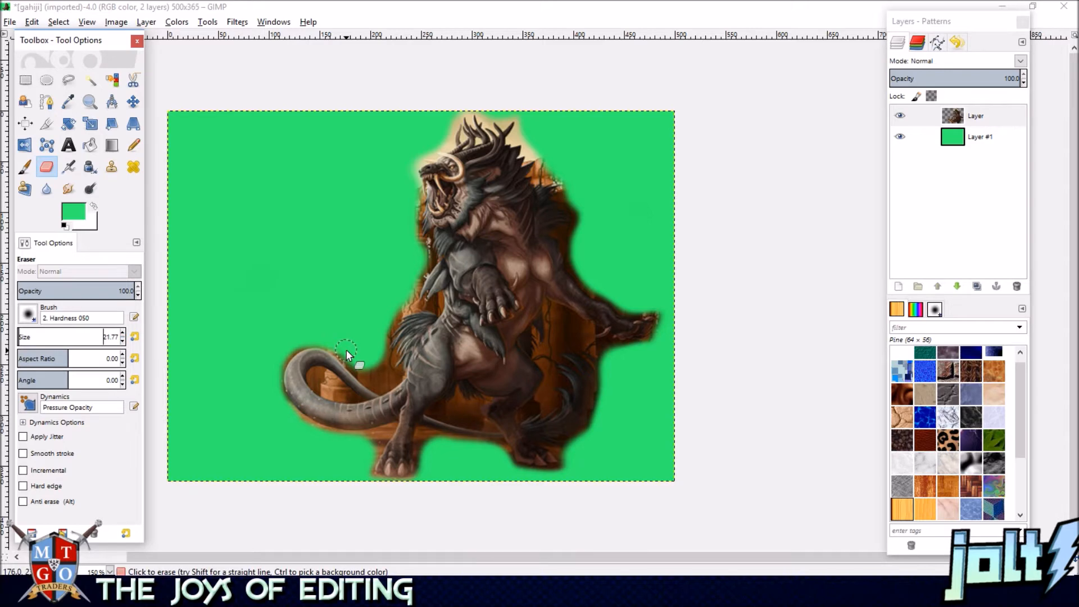
scroll(346, 349, up, 2)
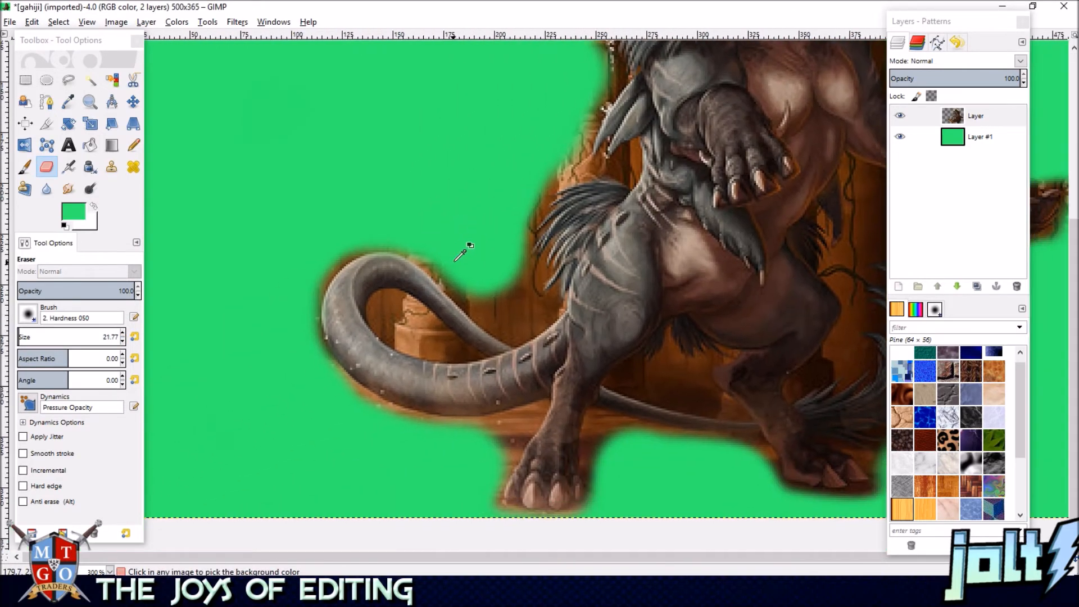
scroll(456, 256, up, 2)
mouse_move(539, 276)
mouse_down()
mouse_move(525, 254)
mouse_move(467, 225)
mouse_move(381, 211)
mouse_move(291, 284)
mouse_up()
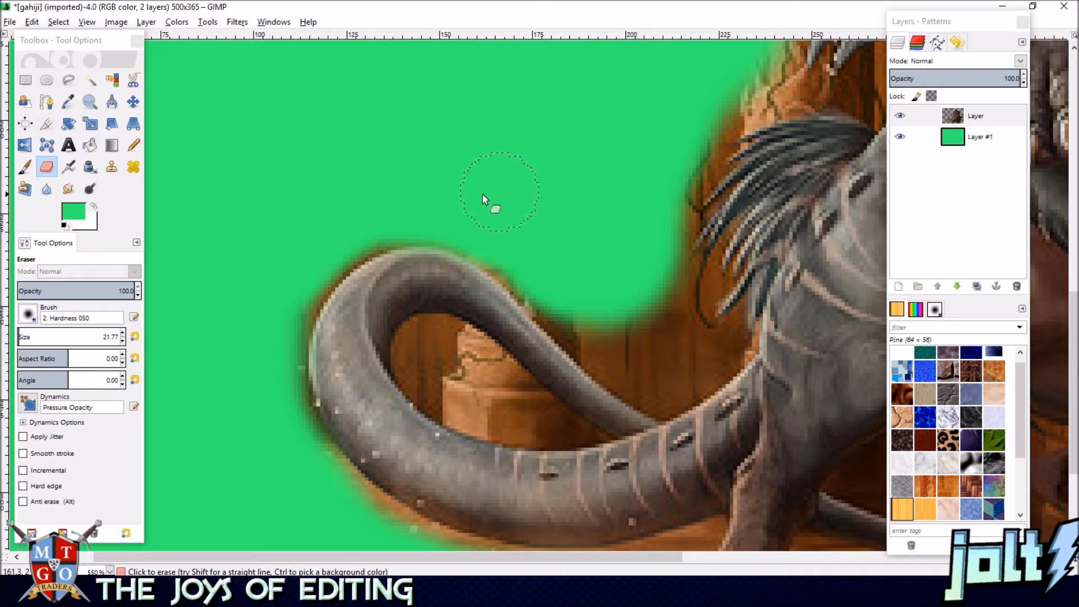
drag(386, 225, 302, 277)
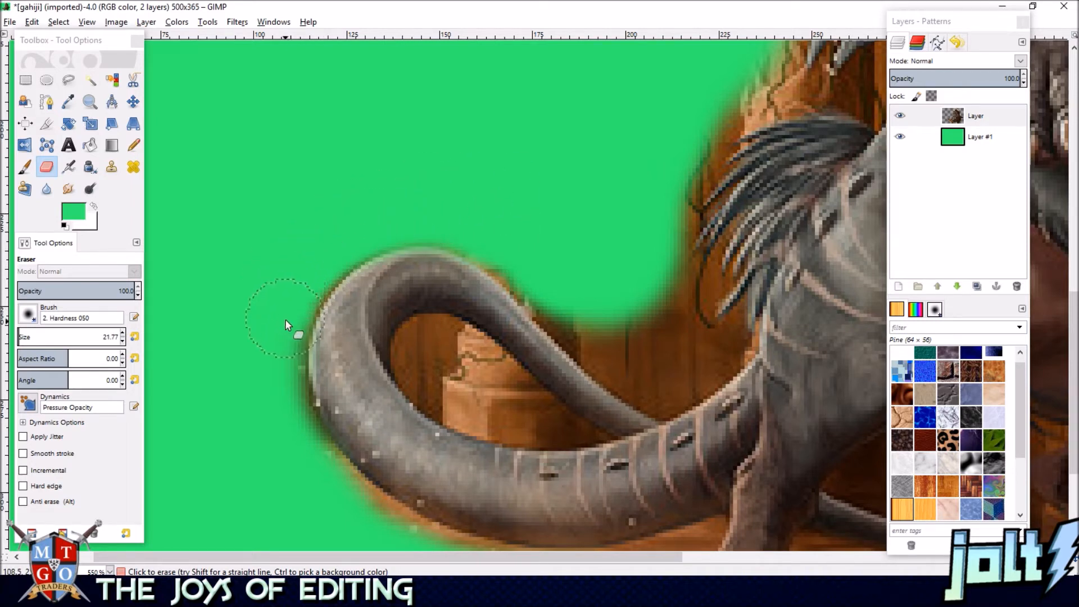
mouse_move(277, 360)
mouse_down()
mouse_move(281, 400)
mouse_move(329, 486)
mouse_move(281, 277)
mouse_move(291, 298)
mouse_move(384, 353)
mouse_move(550, 386)
mouse_move(622, 364)
mouse_move(574, 474)
mouse_move(464, 301)
mouse_up()
mouse_move(513, 417)
mouse_down()
mouse_move(687, 405)
mouse_move(723, 381)
mouse_move(713, 261)
mouse_move(733, 253)
mouse_move(706, 261)
mouse_move(696, 281)
mouse_move(710, 347)
mouse_up()
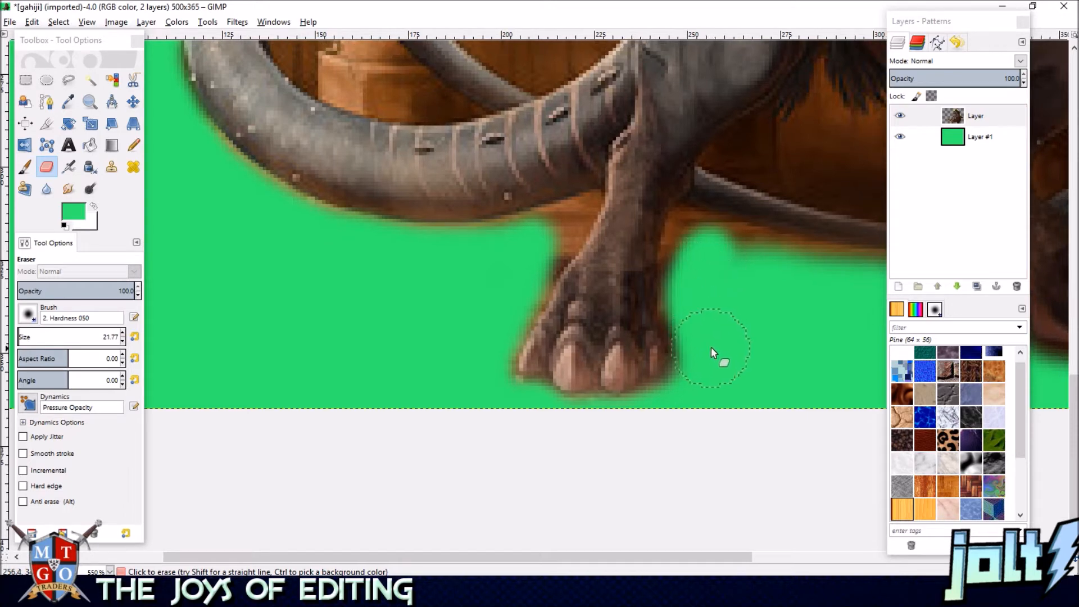
Erase closer to the underside of the thin tail section between the feet and around the right foot.
mouse_move(708, 277)
mouse_down()
mouse_move(729, 254)
mouse_move(769, 268)
mouse_up()
mouse_move(764, 275)
mouse_down()
mouse_move(536, 265)
mouse_move(470, 236)
mouse_move(538, 245)
mouse_move(596, 272)
mouse_move(686, 278)
mouse_up()
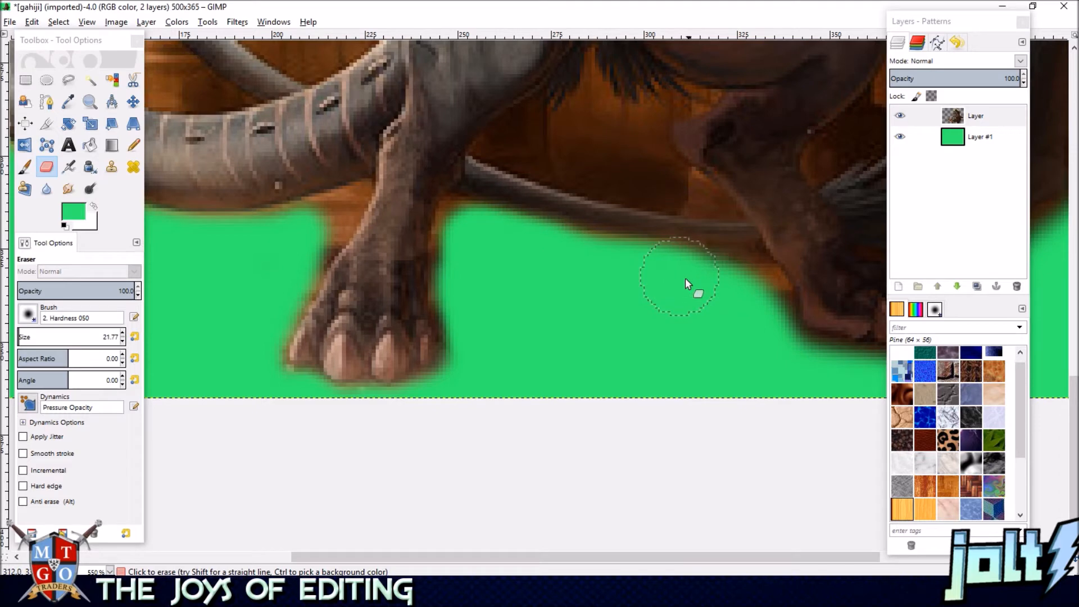
drag(757, 351, 531, 283)
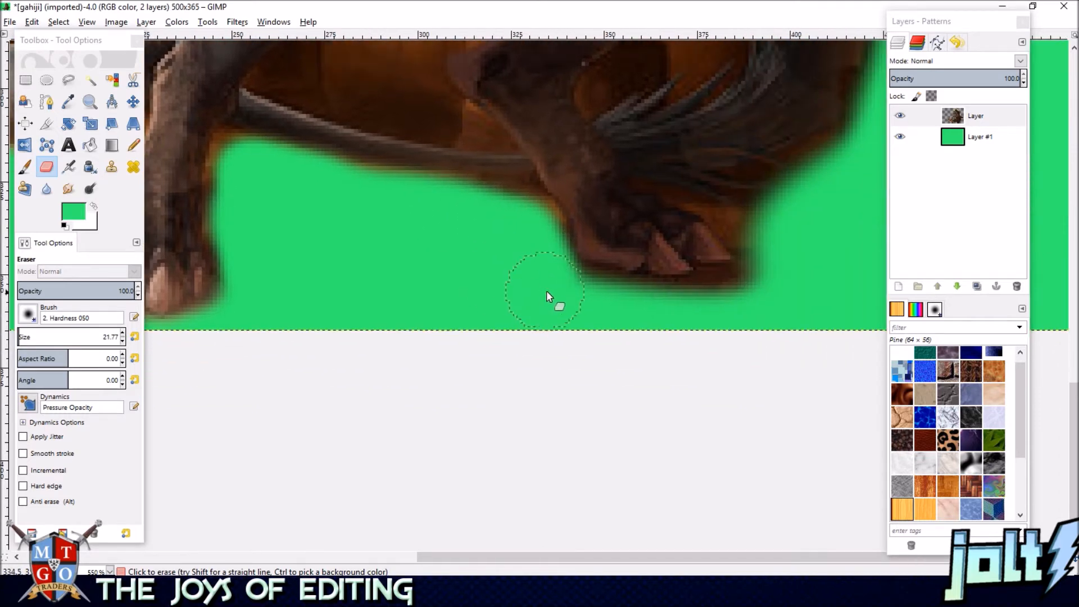
mouse_move(625, 308)
mouse_down()
mouse_move(723, 306)
mouse_move(798, 274)
mouse_up()
Try erasing closer to the outer edge of the tail tuft beside the right leg, and undo the stroke.
drag(814, 258, 703, 363)
mouse_move(739, 290)
mouse_down()
mouse_move(717, 277)
mouse_move(756, 233)
mouse_up()
drag(762, 257, 670, 449)
mouse_move(655, 407)
mouse_down()
mouse_move(676, 359)
mouse_move(700, 320)
mouse_up()
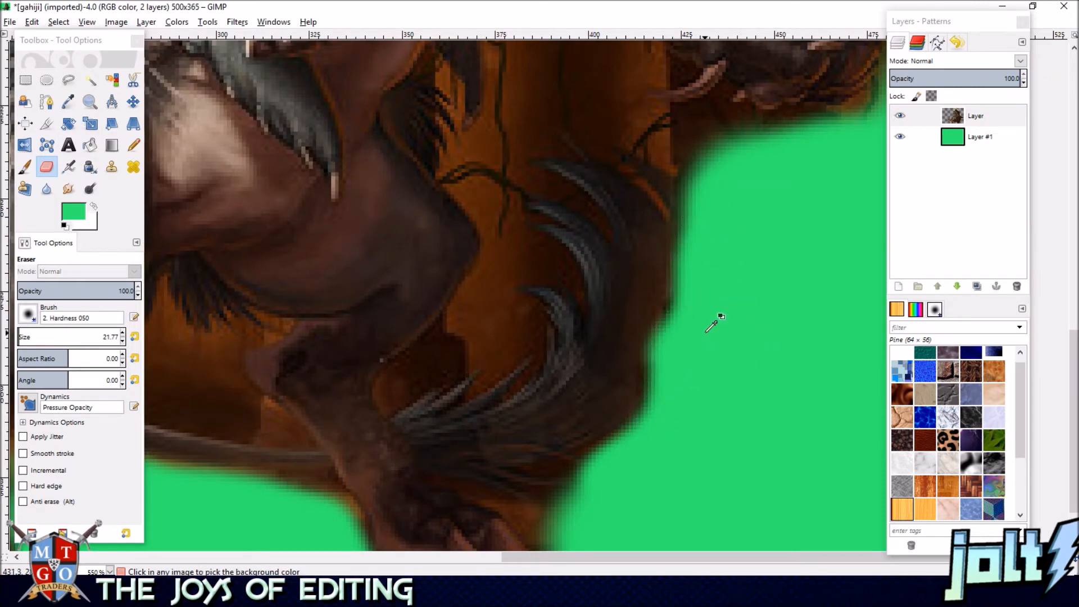
key(ctrl+z)
Erase the background beneath the outstretched arm above the tail tuft, and trim along the arm's upper edge.
mouse_move(680, 434)
mouse_down()
mouse_move(709, 331)
mouse_move(719, 217)
mouse_move(628, 307)
mouse_up()
mouse_move(633, 241)
mouse_down()
mouse_move(616, 225)
mouse_move(571, 229)
mouse_move(459, 191)
mouse_move(498, 192)
mouse_move(481, 229)
mouse_move(497, 197)
mouse_move(433, 190)
mouse_move(420, 237)
mouse_move(423, 211)
mouse_move(438, 157)
mouse_move(517, 195)
mouse_move(573, 261)
mouse_move(669, 275)
mouse_move(781, 261)
mouse_move(611, 392)
mouse_up()
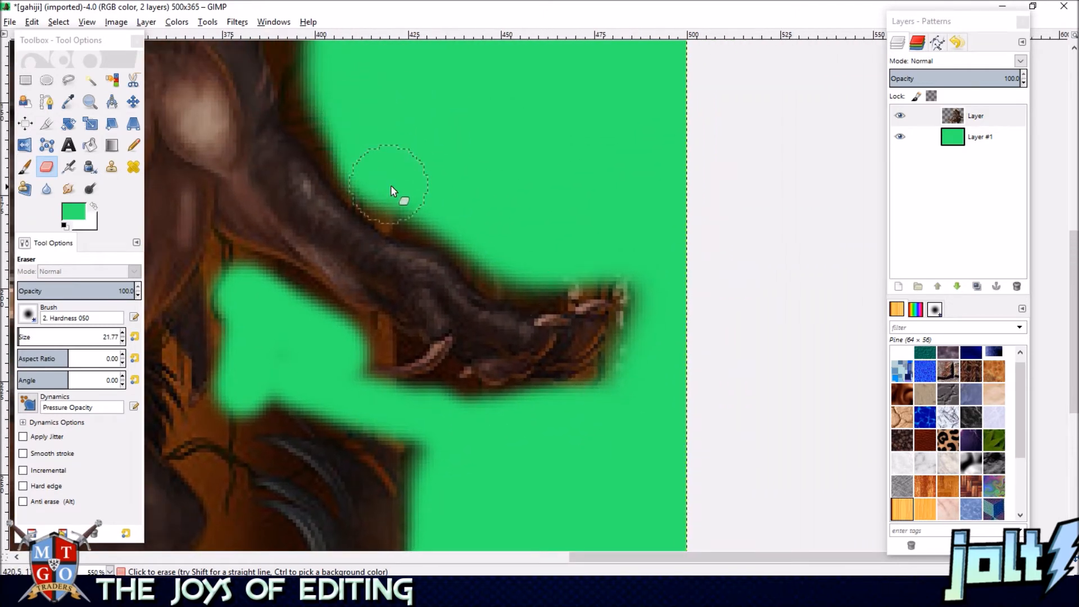
mouse_move(491, 236)
mouse_down()
mouse_move(509, 259)
mouse_move(551, 259)
mouse_up()
drag(512, 207, 683, 347)
Erase closer to the shoulder and back fur and along the rear side of the antlers.
mouse_move(517, 159)
mouse_down()
mouse_move(491, 200)
mouse_move(495, 242)
mouse_move(556, 320)
mouse_move(624, 351)
mouse_up()
mouse_move(679, 386)
mouse_down()
mouse_move(726, 402)
mouse_move(775, 397)
mouse_up()
mouse_move(510, 191)
mouse_down()
mouse_move(541, 357)
mouse_move(494, 305)
mouse_move(543, 254)
mouse_move(552, 225)
mouse_up()
mouse_move(568, 210)
mouse_down()
mouse_move(612, 388)
mouse_move(566, 354)
mouse_move(541, 287)
mouse_up()
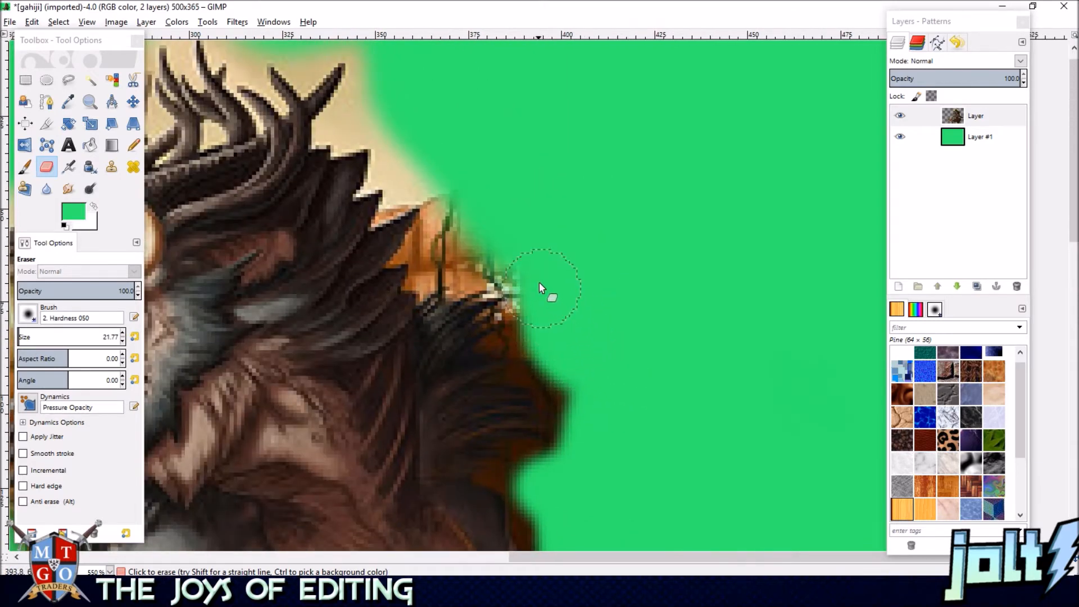
mouse_move(473, 234)
mouse_down()
mouse_move(450, 237)
mouse_move(456, 208)
mouse_up()
mouse_move(426, 164)
mouse_down()
mouse_move(385, 101)
mouse_move(647, 192)
mouse_move(634, 181)
mouse_up()
drag(569, 89, 554, 96)
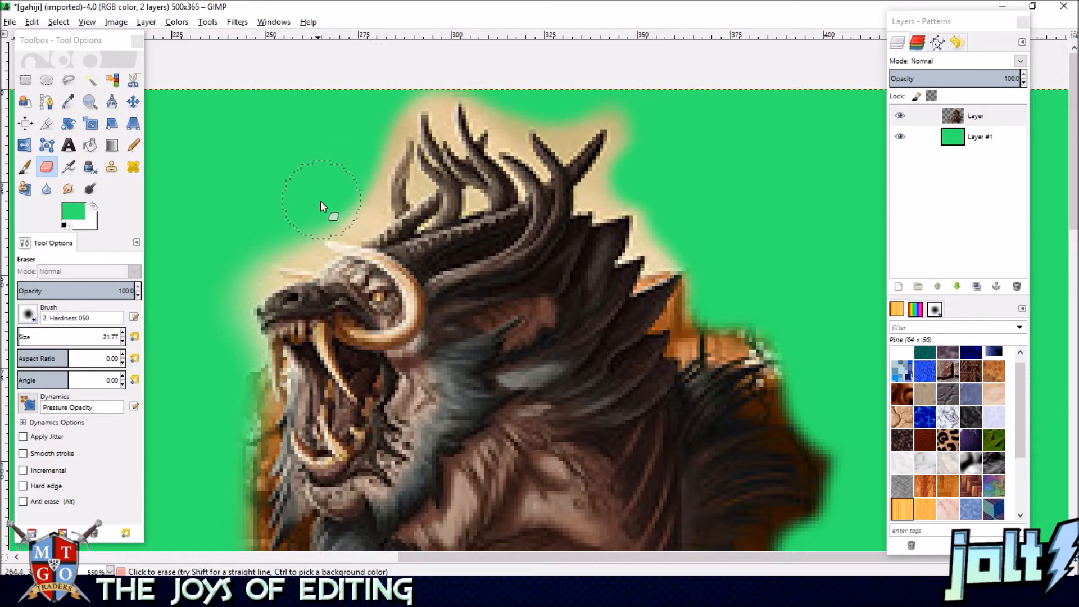
Erase closer to the front of the snout, mouth and chest down to the elbow spikes.
drag(221, 278, 326, 121)
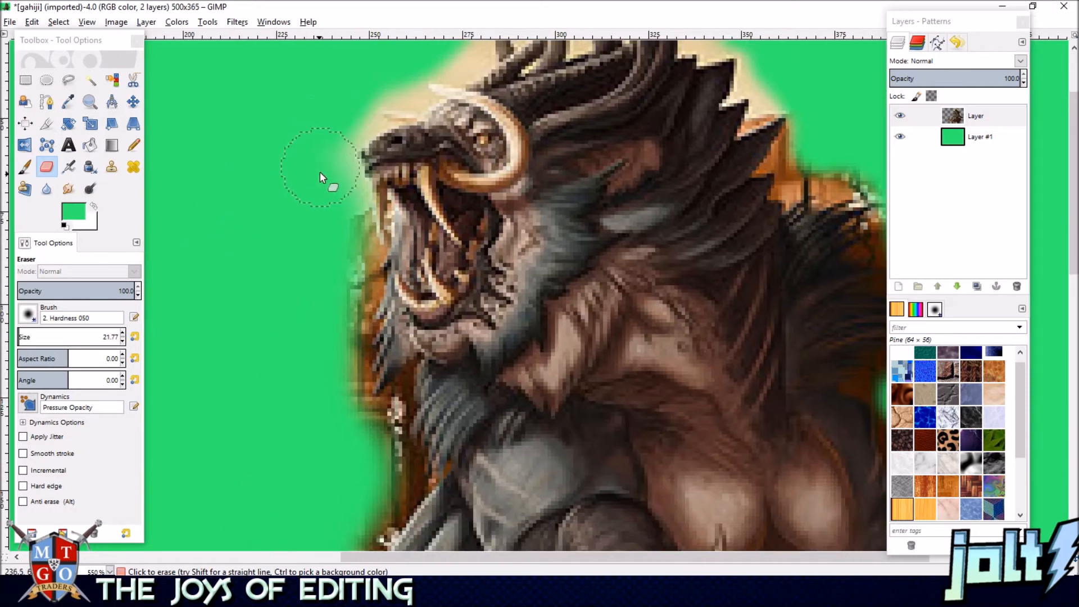
mouse_move(333, 277)
mouse_down()
mouse_move(343, 420)
mouse_move(310, 418)
mouse_move(403, 344)
mouse_up()
drag(420, 404, 394, 247)
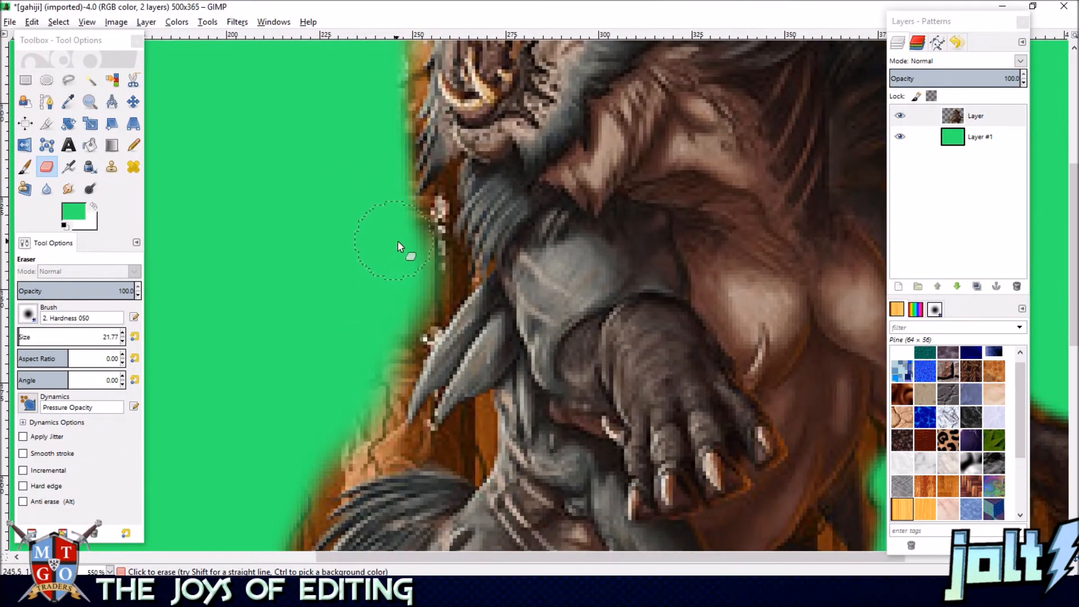
mouse_move(380, 352)
mouse_down()
mouse_move(332, 450)
mouse_move(424, 232)
mouse_up()
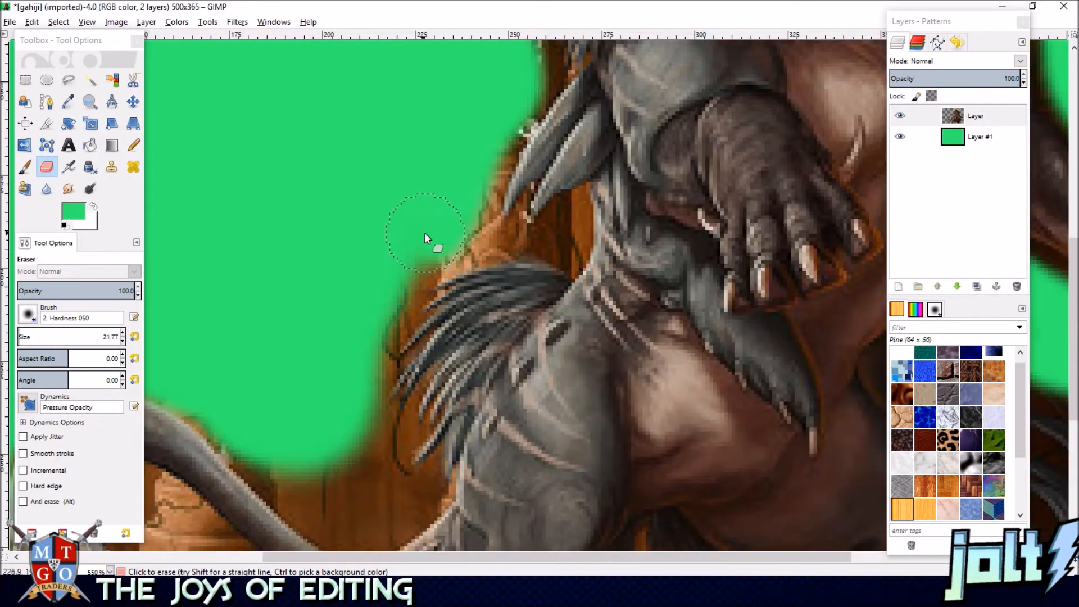
Erase closer to the hip fur and clear the background between the hip and the tail's upper edge.
mouse_move(373, 325)
mouse_down()
mouse_move(347, 438)
mouse_move(333, 277)
mouse_move(349, 297)
mouse_up()
mouse_move(373, 363)
mouse_down()
mouse_move(342, 376)
mouse_move(314, 360)
mouse_up()
drag(224, 270, 367, 299)
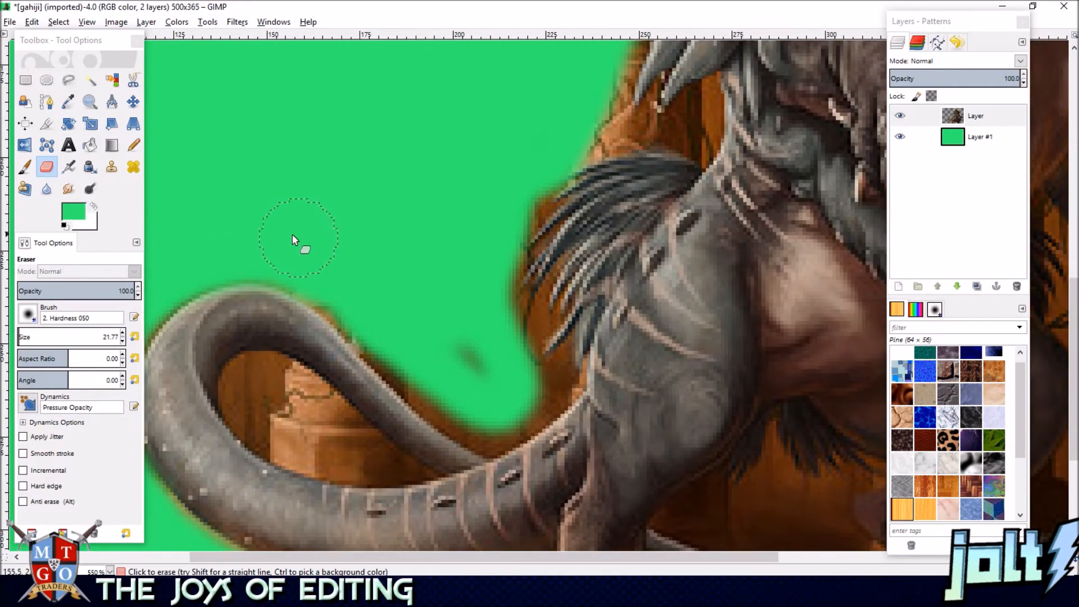
drag(311, 264, 351, 310)
mouse_move(398, 349)
mouse_down()
mouse_move(462, 405)
mouse_move(514, 409)
mouse_move(436, 322)
mouse_move(581, 240)
mouse_move(561, 231)
mouse_move(528, 163)
mouse_up()
Erase the background enclosed by the tail's loop.
mouse_move(381, 246)
mouse_down()
mouse_move(406, 268)
mouse_move(459, 293)
mouse_move(397, 242)
mouse_move(403, 274)
mouse_up()
mouse_move(457, 294)
mouse_down()
mouse_move(382, 240)
mouse_move(393, 271)
mouse_move(414, 279)
mouse_up()
drag(484, 272, 573, 333)
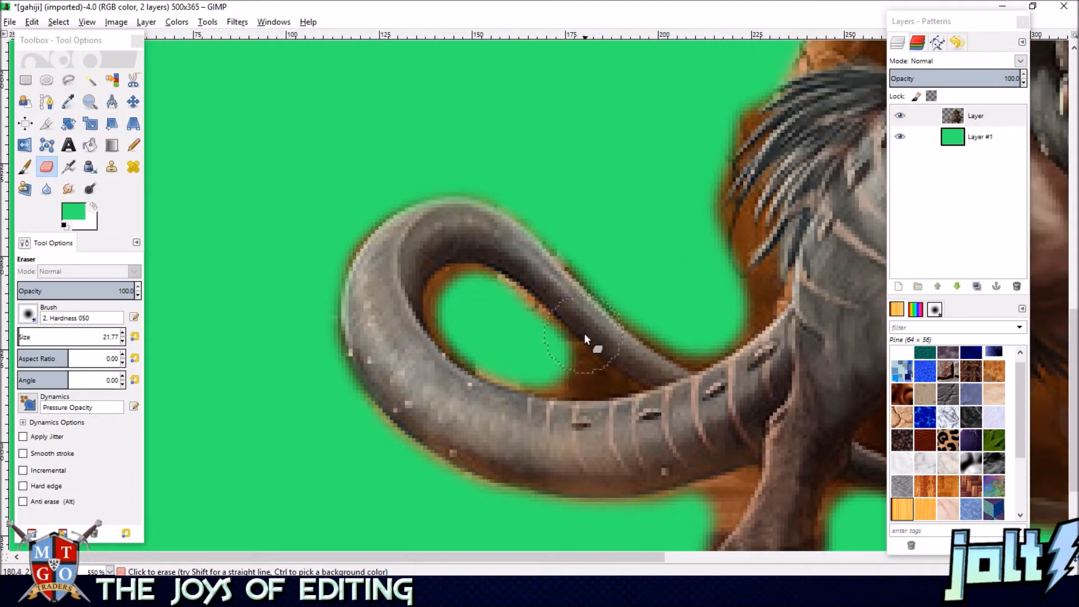
Trim the background above the tail tuft, extend the clearing toward the thigh, and tidy the edge around the outstretched fingertips.
drag(646, 250, 444, 230)
drag(467, 304, 494, 49)
drag(803, 256, 483, 367)
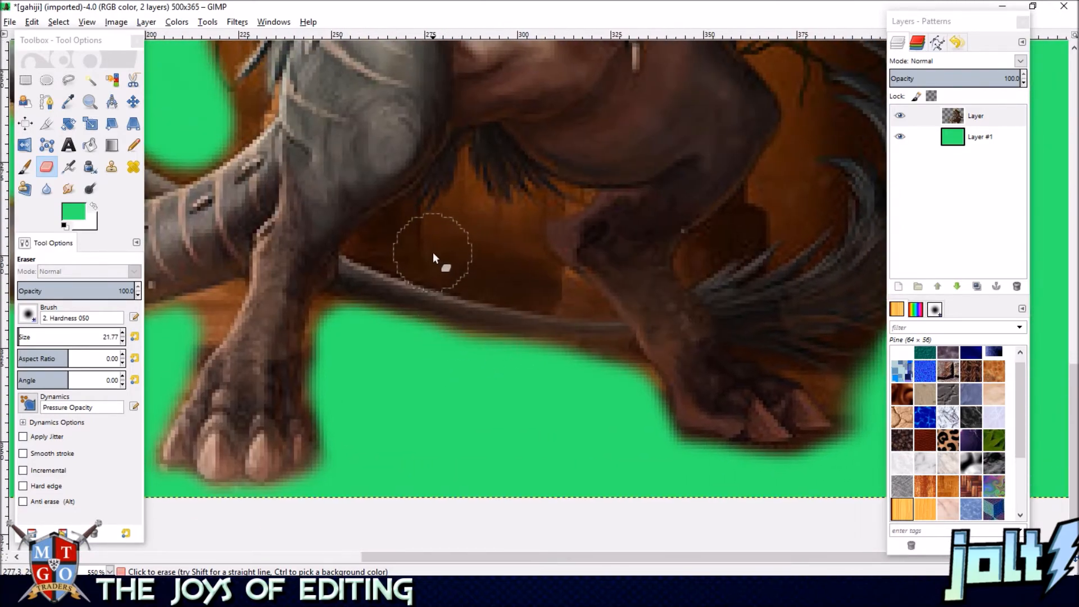
drag(782, 193, 390, 381)
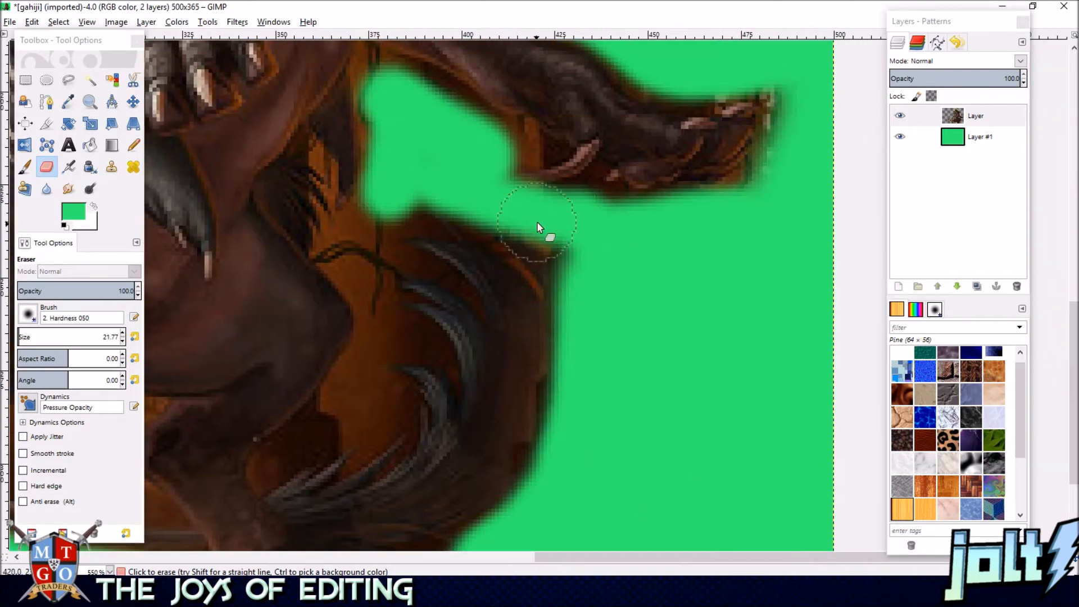
drag(594, 268, 549, 233)
key(ctrl+z)
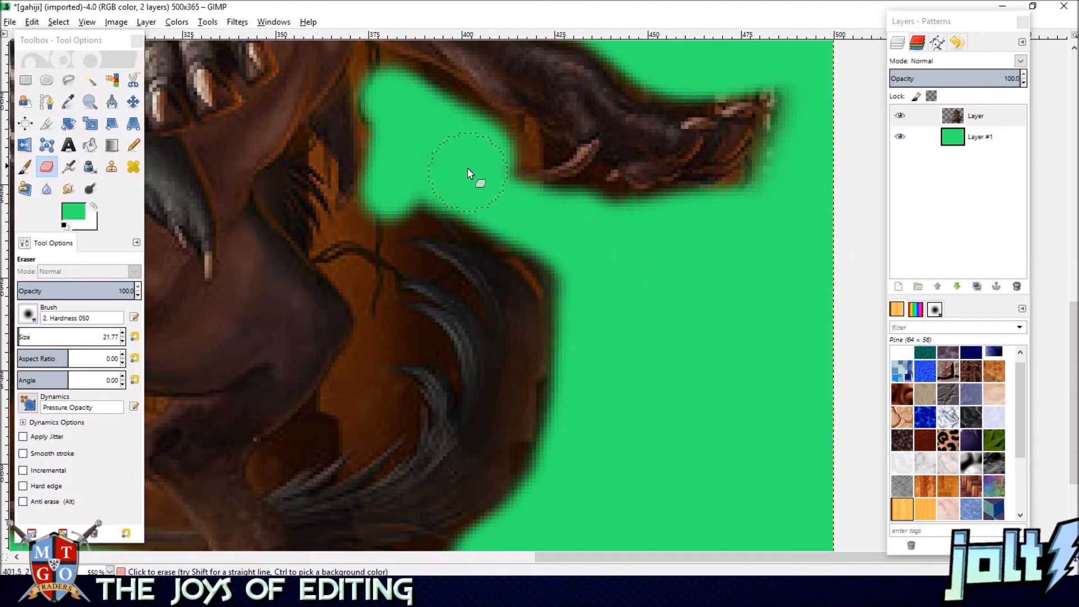
mouse_move(397, 170)
mouse_down()
mouse_move(361, 251)
mouse_move(377, 215)
mouse_move(481, 150)
mouse_move(417, 116)
mouse_move(605, 246)
mouse_up()
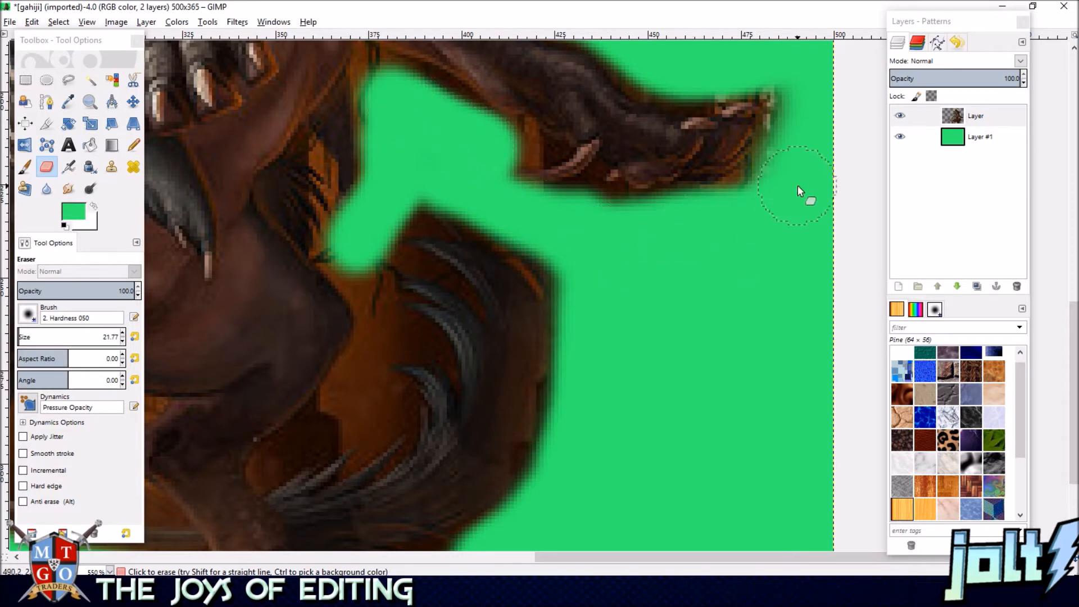
Examine the cutout's edge from the outstretched hand over the head and down the chest to the hip, tail and left foot.
drag(797, 186, 682, 357)
mouse_move(517, 219)
mouse_down()
mouse_move(692, 275)
mouse_move(652, 365)
mouse_move(670, 355)
mouse_move(677, 229)
mouse_move(573, 240)
mouse_move(408, 160)
mouse_up()
drag(429, 120, 612, 486)
drag(500, 156, 612, 277)
mouse_move(391, 117)
mouse_down()
mouse_move(557, 241)
mouse_move(633, 213)
mouse_up()
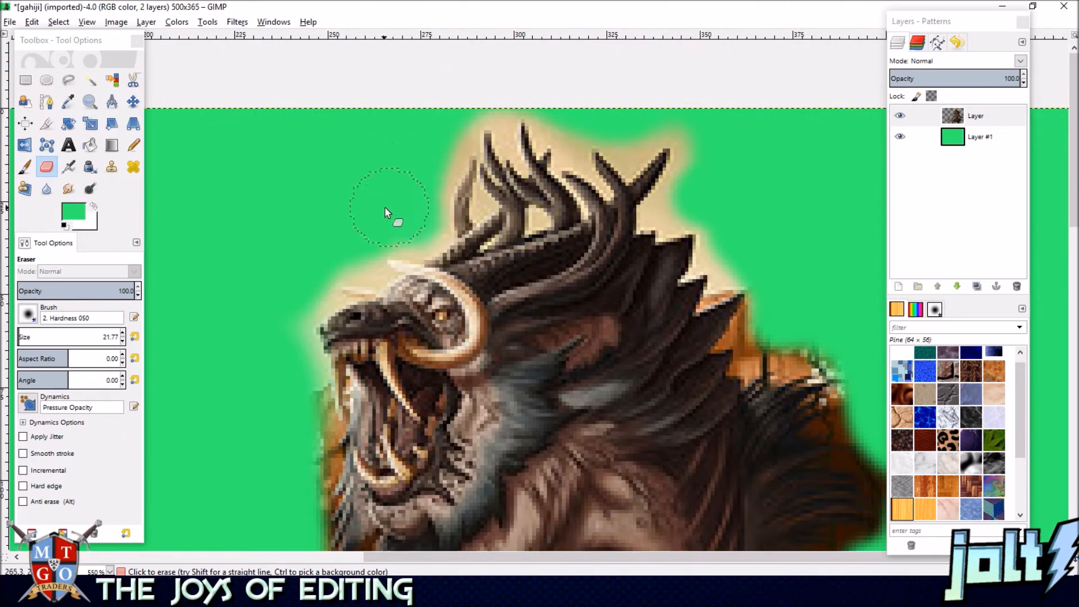
drag(220, 445, 327, 283)
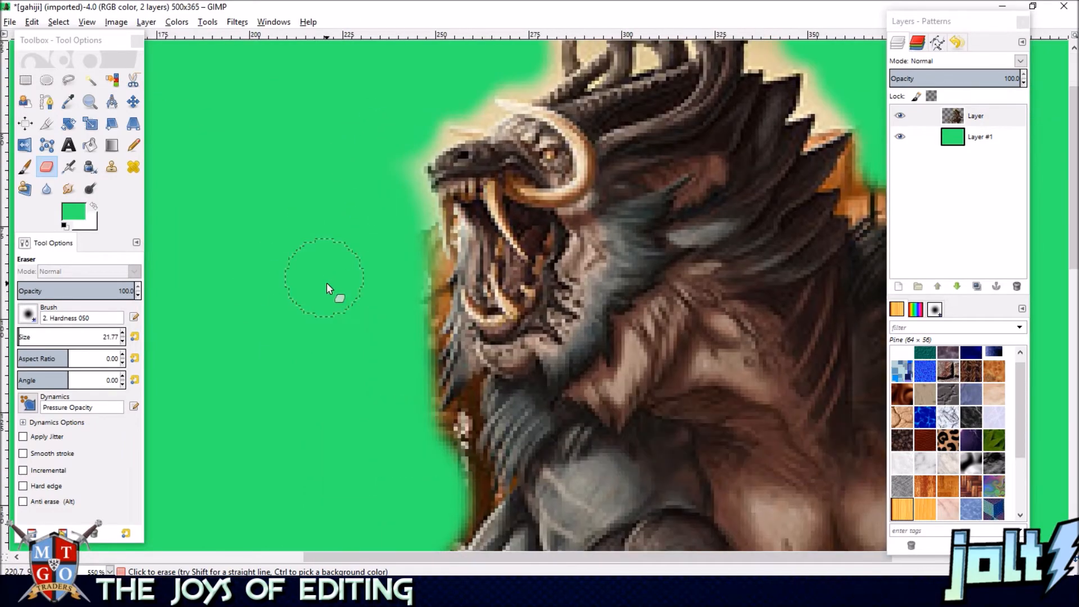
scroll(407, 261, down, 5)
drag(474, 316, 404, 485)
drag(400, 440, 439, 228)
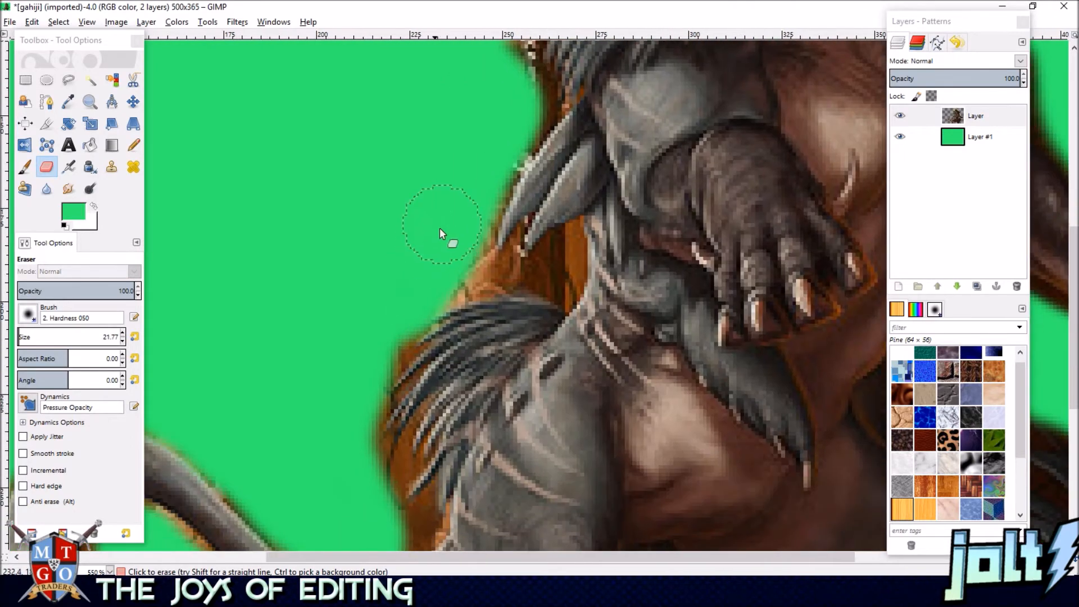
drag(397, 288, 434, 241)
drag(355, 365, 412, 215)
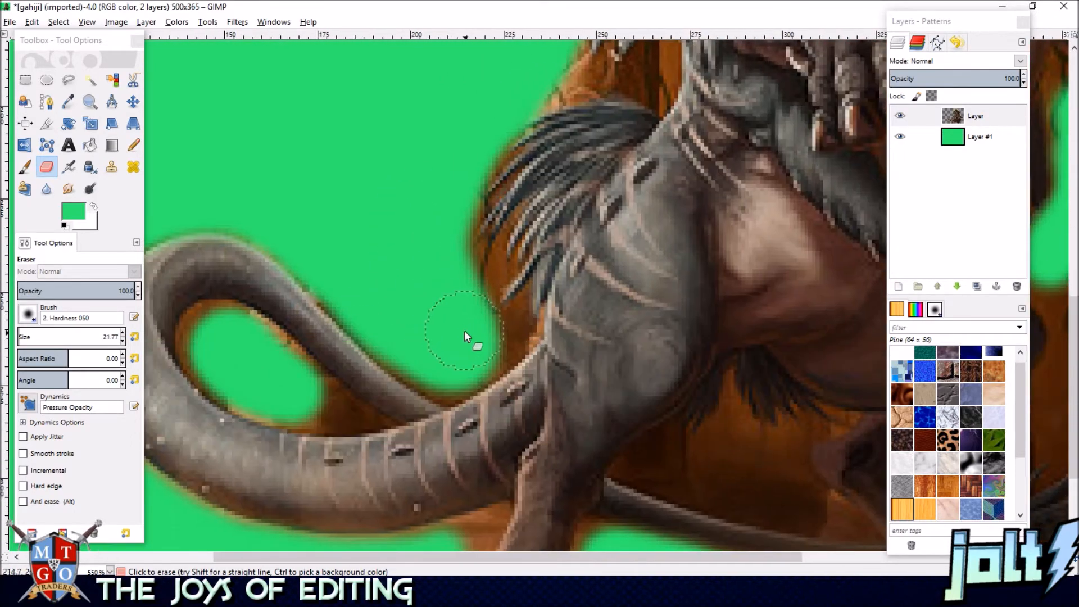
mouse_move(454, 354)
mouse_down()
mouse_move(387, 329)
mouse_move(564, 146)
mouse_up()
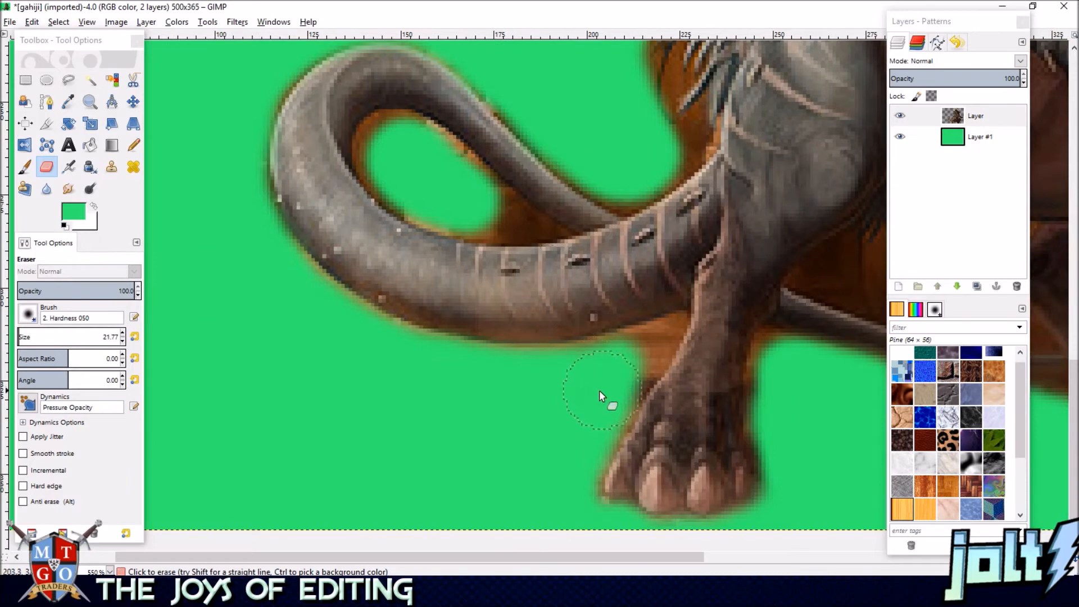
Erase the background between the legs, above the thin section of the tail.
ctrl+scroll(548, 358, down, 3)
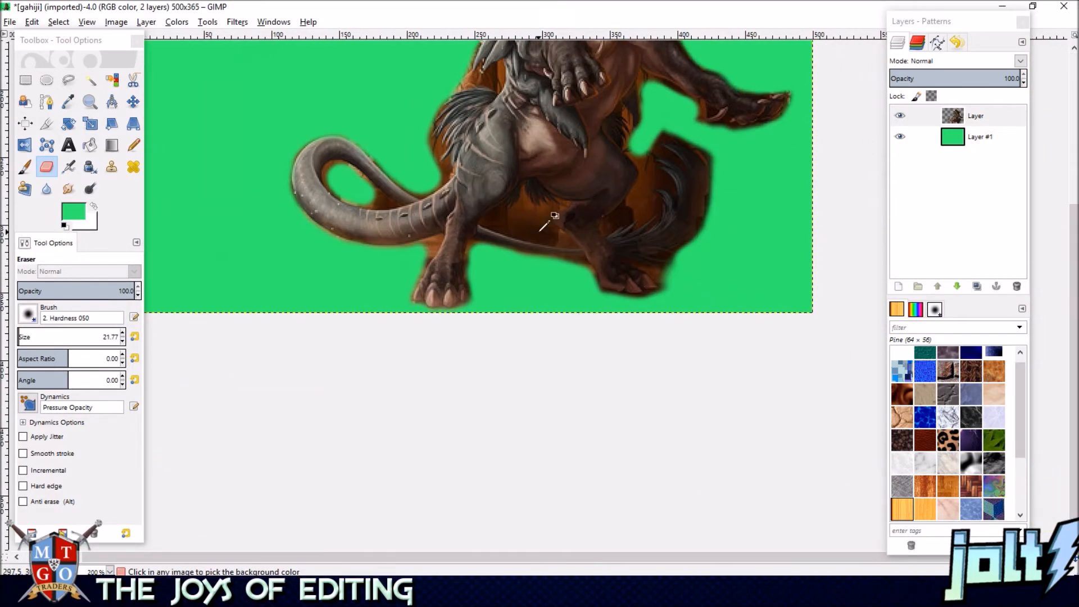
ctrl+scroll(543, 228, up, 4)
mouse_move(562, 247)
mouse_down()
mouse_move(489, 252)
mouse_move(622, 292)
mouse_move(607, 277)
mouse_move(506, 272)
mouse_up()
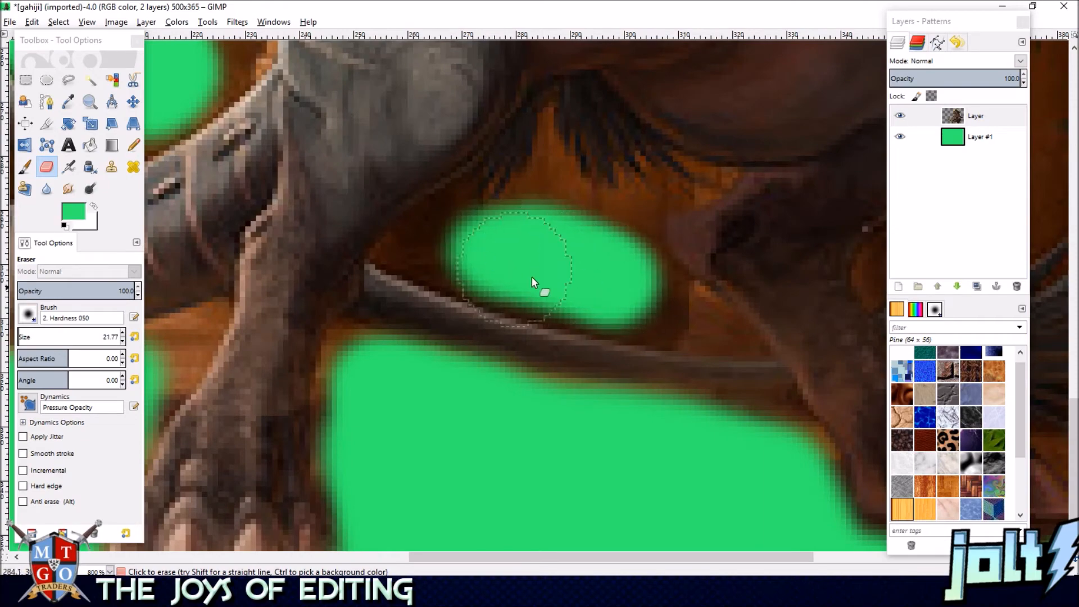
Set the eraser size to 12.77 for finer work around the tail.
ctrl+scroll(584, 311, down, 1)
ctrl+scroll(588, 306, down, 4)
ctrl+scroll(385, 258, up, 1)
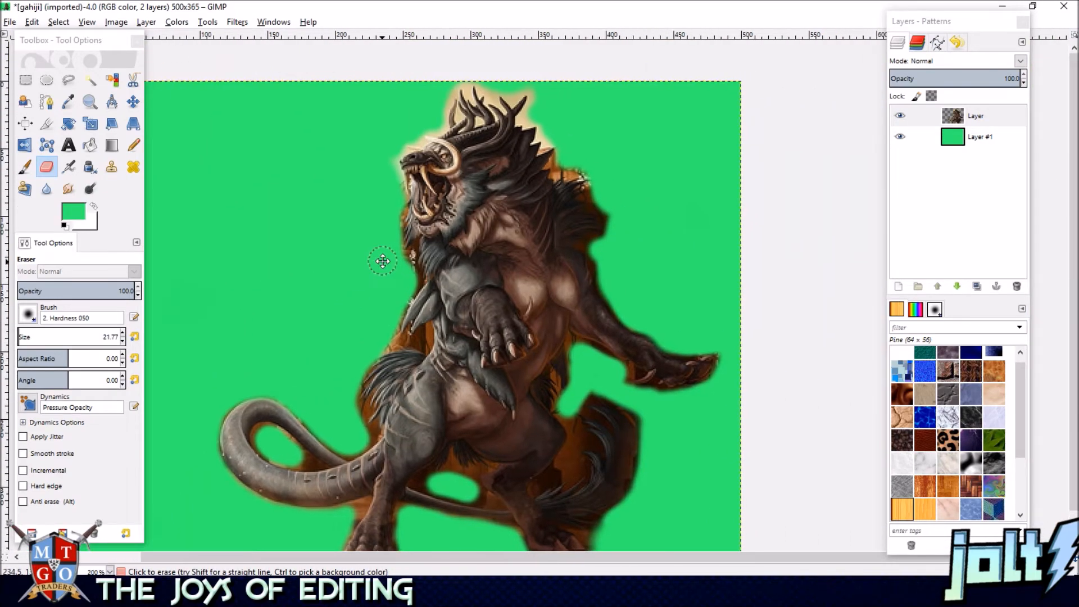
double_click(123, 342)
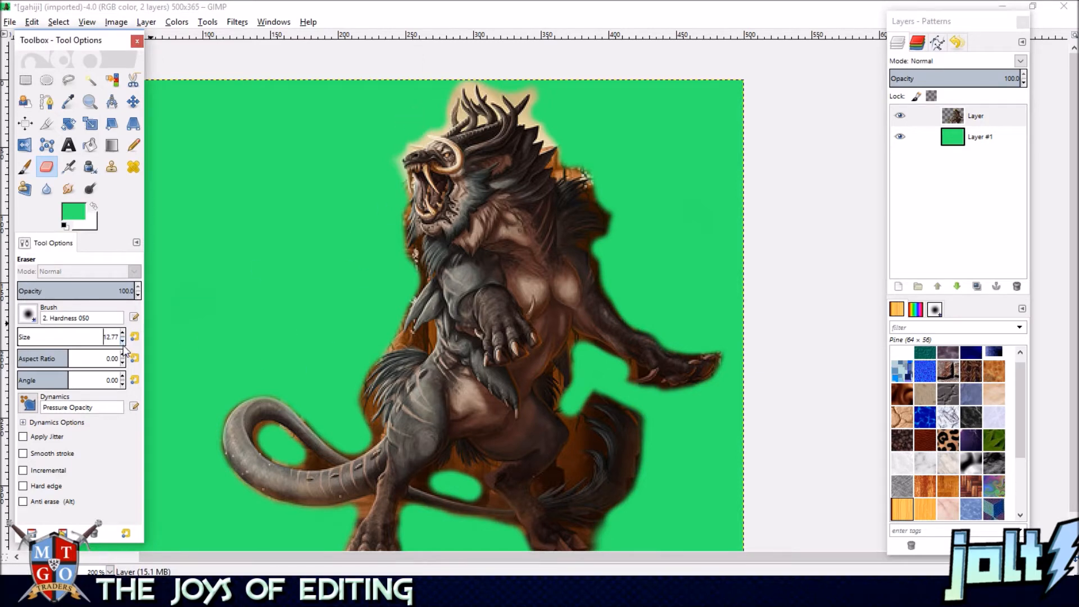
scroll(331, 298, up, 1)
scroll(299, 274, up, 2)
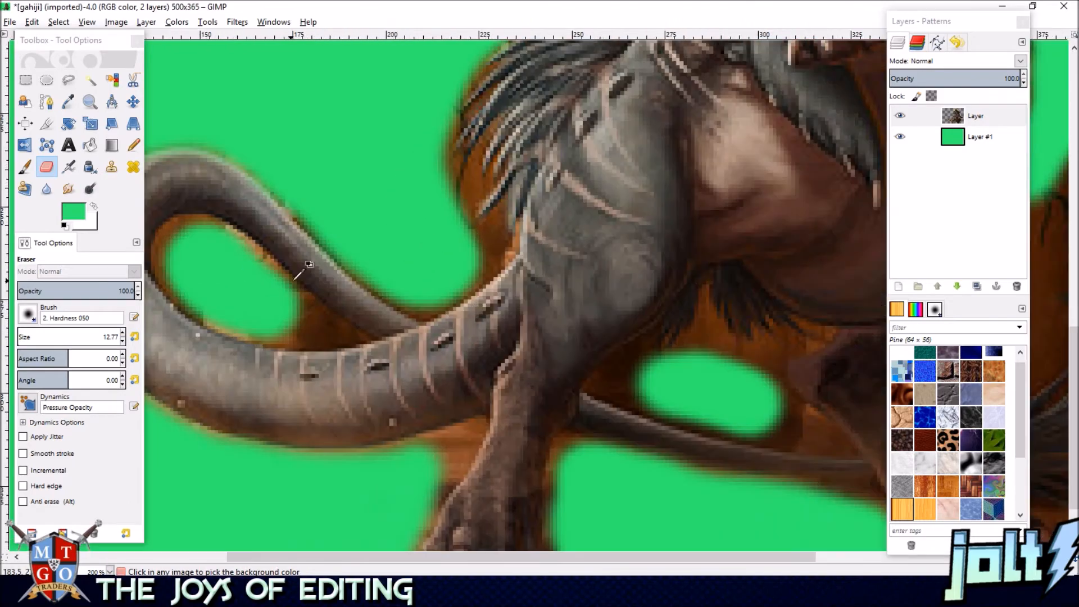
Erase the remaining background inside the tail's loop, following the inner edge down to where the tail sections meet.
scroll(303, 276, up, 2)
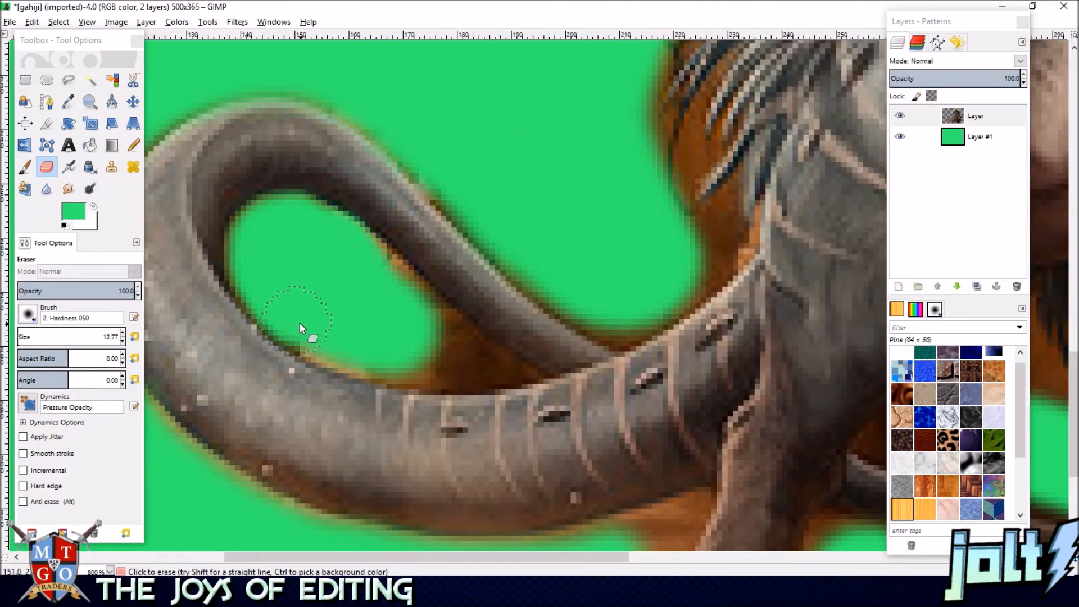
mouse_move(353, 345)
mouse_down()
mouse_move(434, 363)
mouse_move(441, 337)
mouse_move(305, 223)
mouse_move(255, 234)
mouse_up()
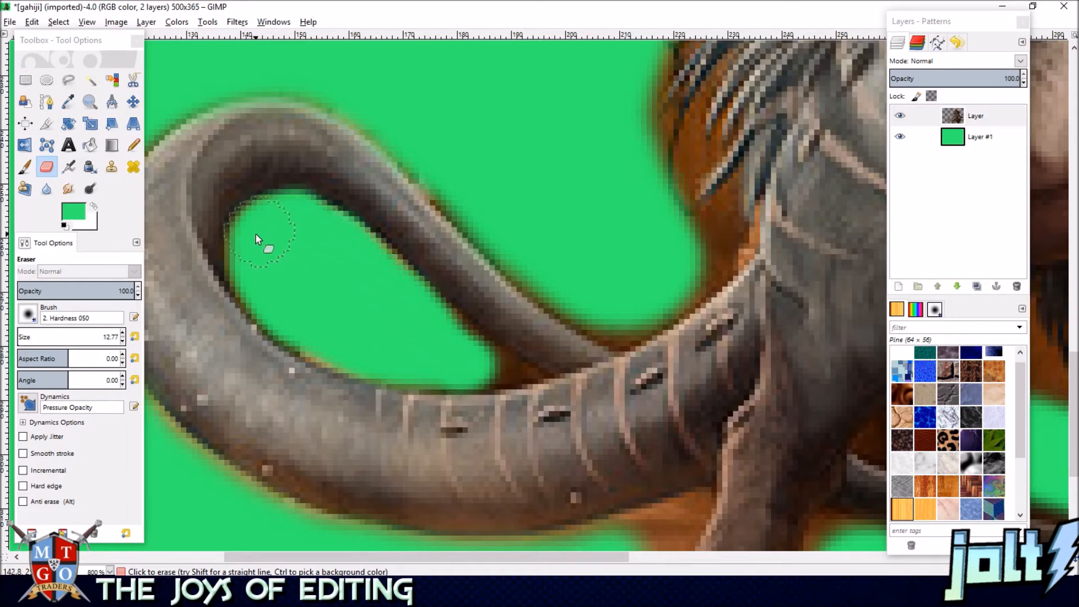
mouse_move(415, 345)
mouse_down()
mouse_move(476, 360)
mouse_move(356, 258)
mouse_move(302, 229)
mouse_move(240, 248)
mouse_move(309, 313)
mouse_move(455, 363)
mouse_up()
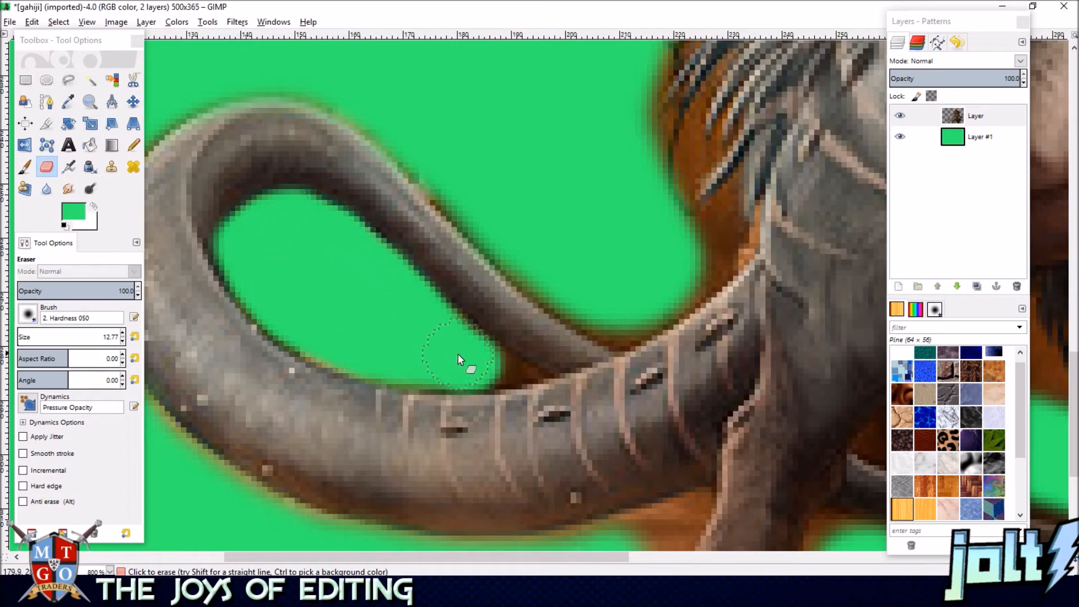
Trim the background fringe along the outer edge of the tail's loop and the underside of the thick tail section.
drag(267, 105, 488, 306)
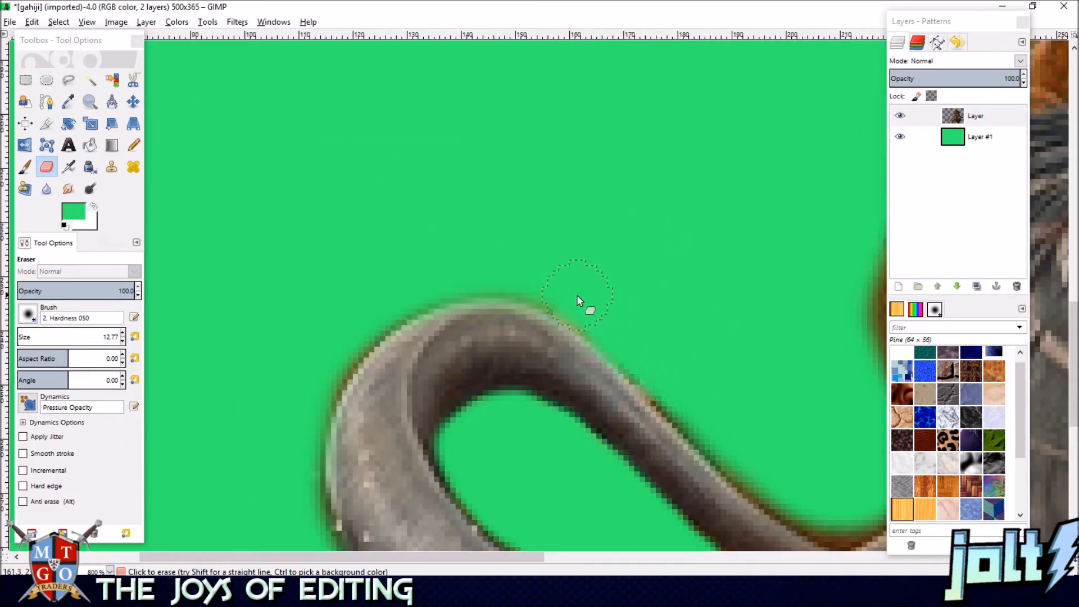
drag(367, 330, 323, 386)
mouse_move(301, 424)
mouse_down()
mouse_move(333, 244)
mouse_move(353, 378)
mouse_up()
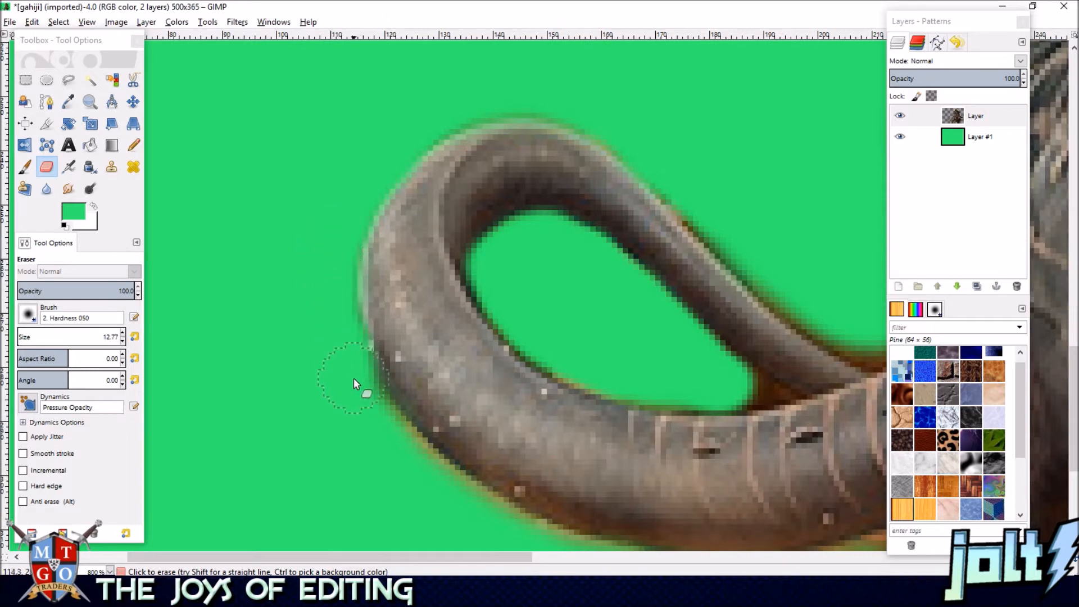
mouse_move(434, 489)
mouse_down()
mouse_move(405, 443)
mouse_move(366, 308)
mouse_move(467, 363)
mouse_move(577, 398)
mouse_move(725, 405)
mouse_move(548, 340)
mouse_up()
mouse_move(614, 346)
mouse_down()
mouse_move(665, 322)
mouse_move(581, 330)
mouse_up()
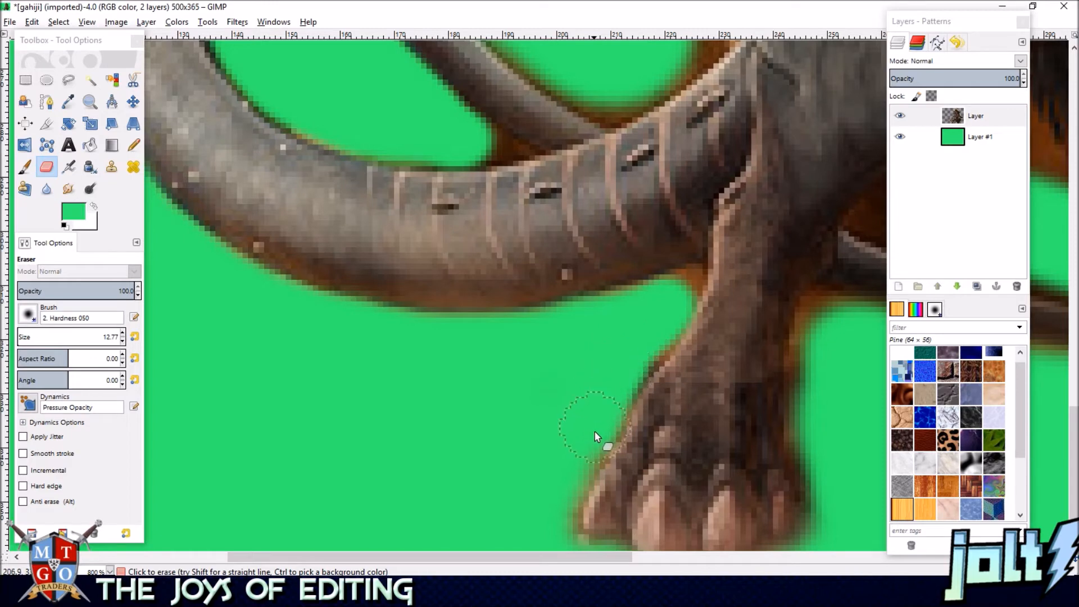
Erase the fringe around the foot below the thick tail section, along its toes, ankle and both sides of the leg.
scroll(569, 497, down, 5)
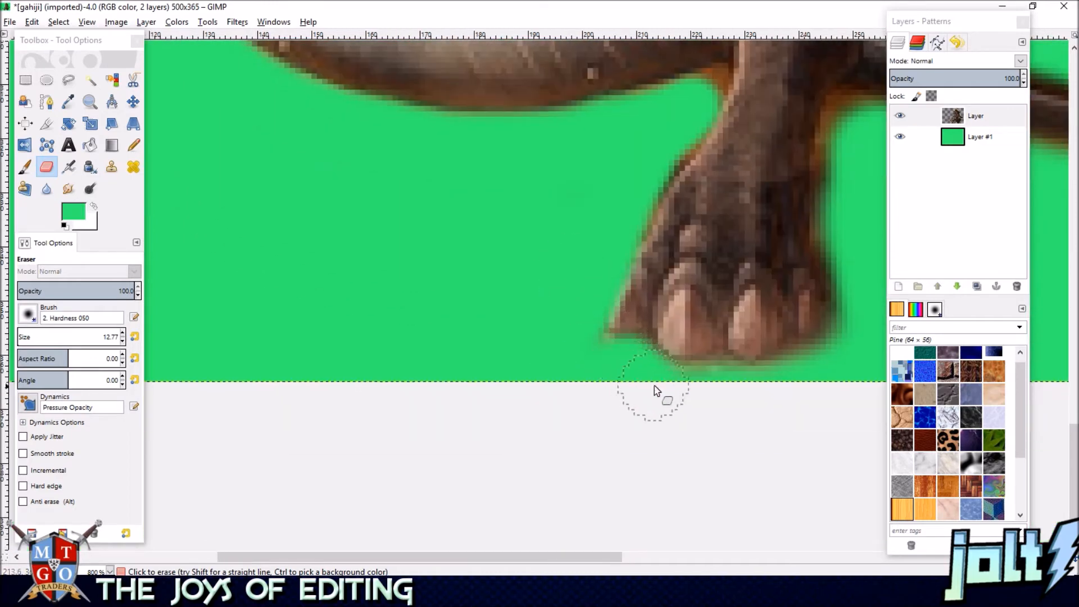
scroll(787, 377, right, 3)
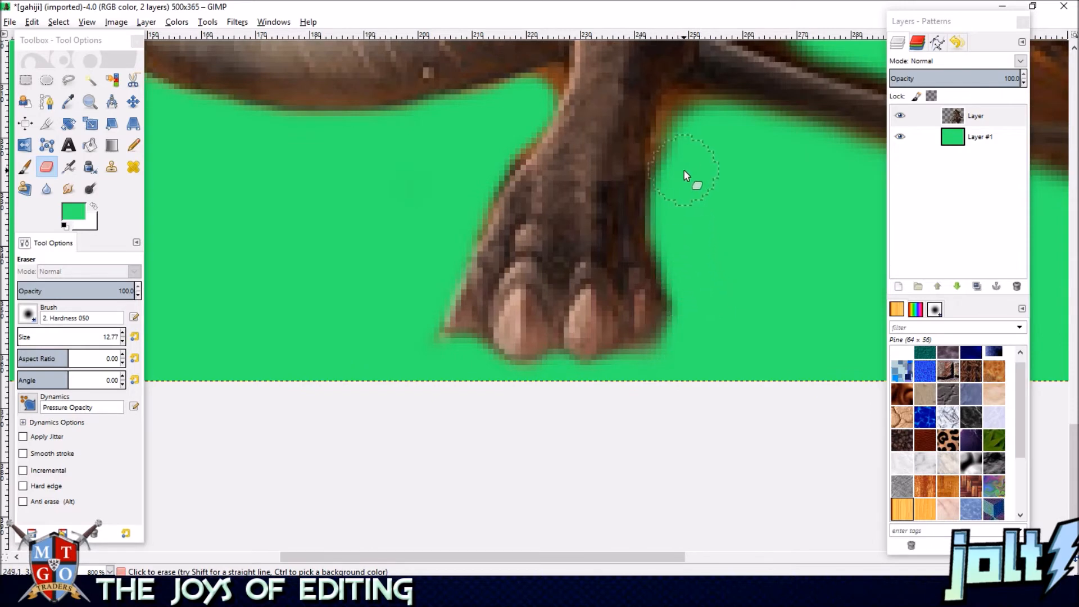
scroll(673, 258, up, 2)
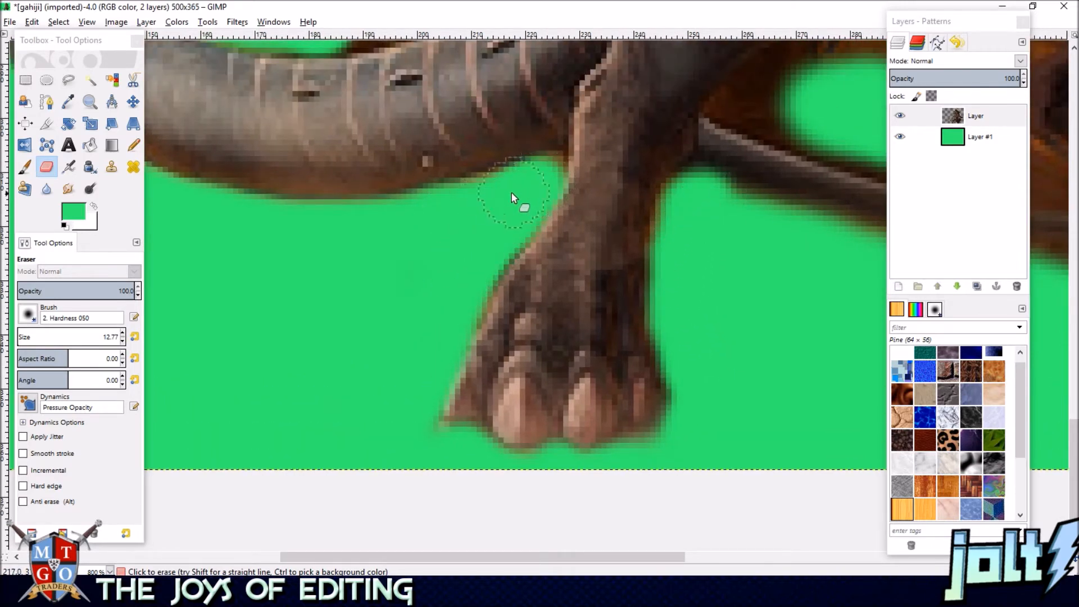
scroll(463, 262, down, 1)
scroll(463, 262, left, 1)
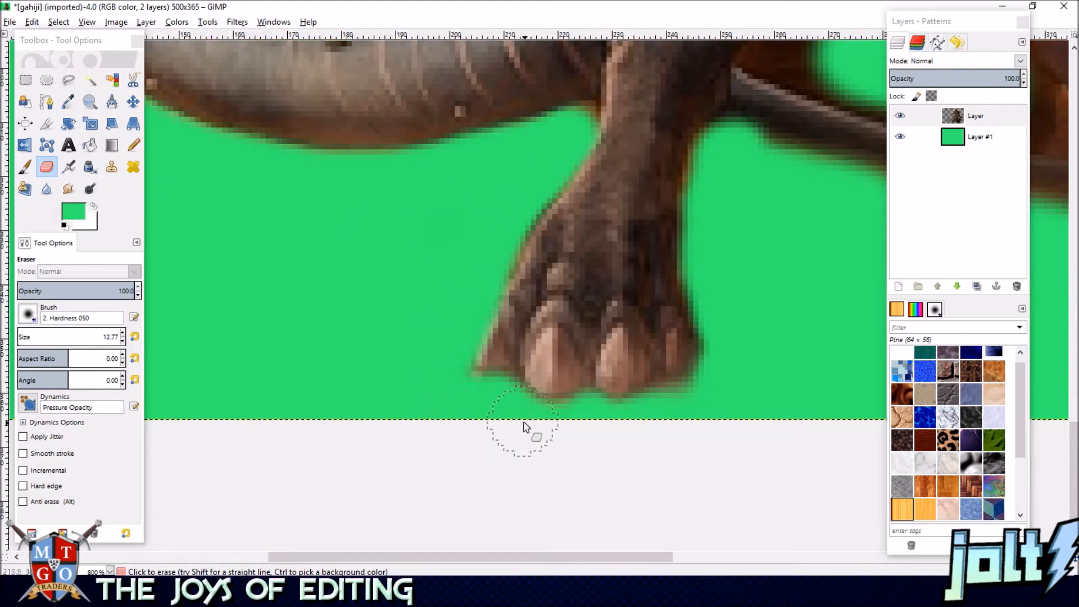
scroll(762, 337, up, 2)
Erase the background fringe along the underside of the thin tail section, from the front leg toward the rear foot.
scroll(674, 320, right, 5)
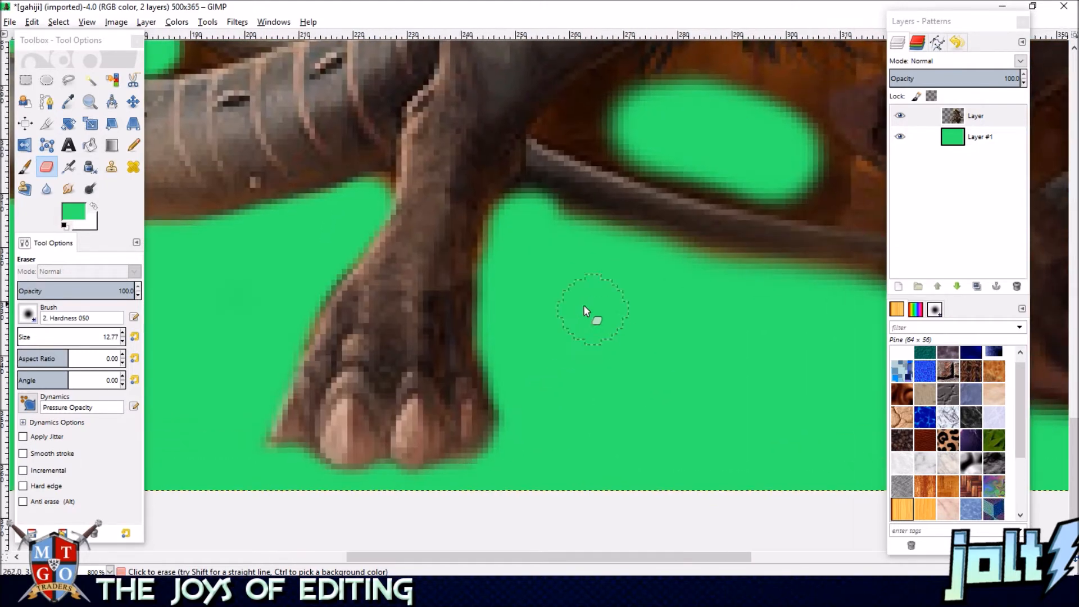
drag(536, 217, 592, 230)
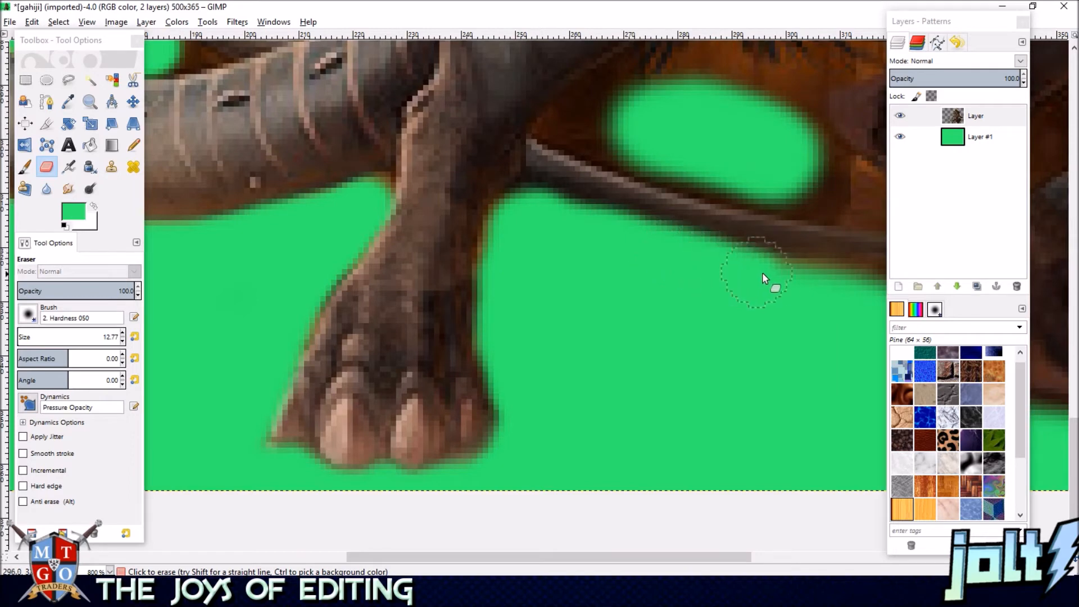
scroll(646, 307, up, 1)
scroll(618, 304, left, 2)
mouse_move(584, 264)
mouse_down()
mouse_move(612, 261)
mouse_move(713, 298)
mouse_up()
drag(779, 336, 344, 226)
Trim the background around the rear foot and along the lower outer edge of the tail tuft.
drag(281, 204, 441, 222)
mouse_move(582, 258)
mouse_down()
mouse_move(609, 291)
mouse_move(624, 354)
mouse_move(691, 373)
mouse_up()
drag(774, 377, 806, 386)
mouse_move(807, 387)
mouse_down()
mouse_move(594, 381)
mouse_move(639, 360)
mouse_up()
drag(702, 311, 680, 275)
key(ctrl+z)
mouse_move(776, 212)
mouse_down()
mouse_move(617, 341)
mouse_move(577, 358)
mouse_move(552, 345)
mouse_move(630, 305)
mouse_move(728, 149)
mouse_move(656, 374)
mouse_move(634, 355)
mouse_move(680, 255)
mouse_move(699, 253)
mouse_move(704, 300)
mouse_move(685, 297)
mouse_move(646, 341)
mouse_move(668, 267)
mouse_up()
key(ctrl+z)
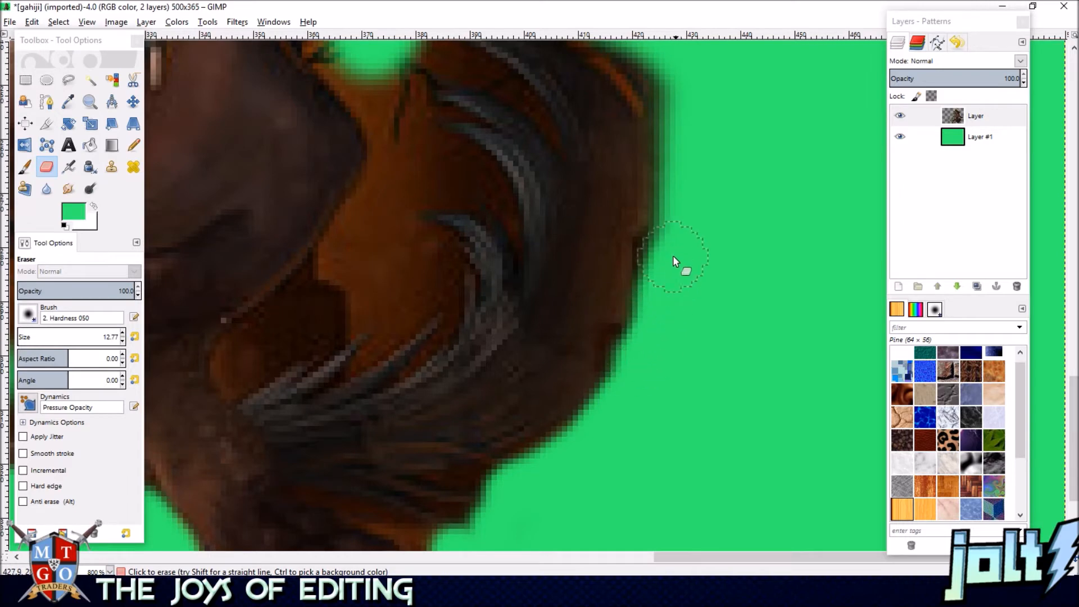
Erase the background in the gap between the rear leg and the tail tuft, following the knee and the hair strands.
scroll(669, 267, up, 5)
mouse_move(697, 319)
mouse_down()
mouse_move(575, 190)
mouse_move(502, 155)
mouse_move(422, 164)
mouse_move(447, 191)
mouse_move(401, 203)
mouse_move(357, 235)
mouse_move(366, 277)
mouse_move(423, 366)
mouse_move(454, 378)
mouse_move(434, 375)
mouse_move(413, 401)
mouse_move(514, 240)
mouse_up()
mouse_move(393, 371)
mouse_down()
mouse_move(473, 280)
mouse_move(494, 228)
mouse_move(483, 277)
mouse_move(500, 321)
mouse_move(512, 299)
mouse_move(502, 286)
mouse_move(520, 315)
mouse_move(506, 333)
mouse_move(446, 329)
mouse_move(440, 309)
mouse_move(490, 229)
mouse_move(504, 236)
mouse_move(519, 302)
mouse_up()
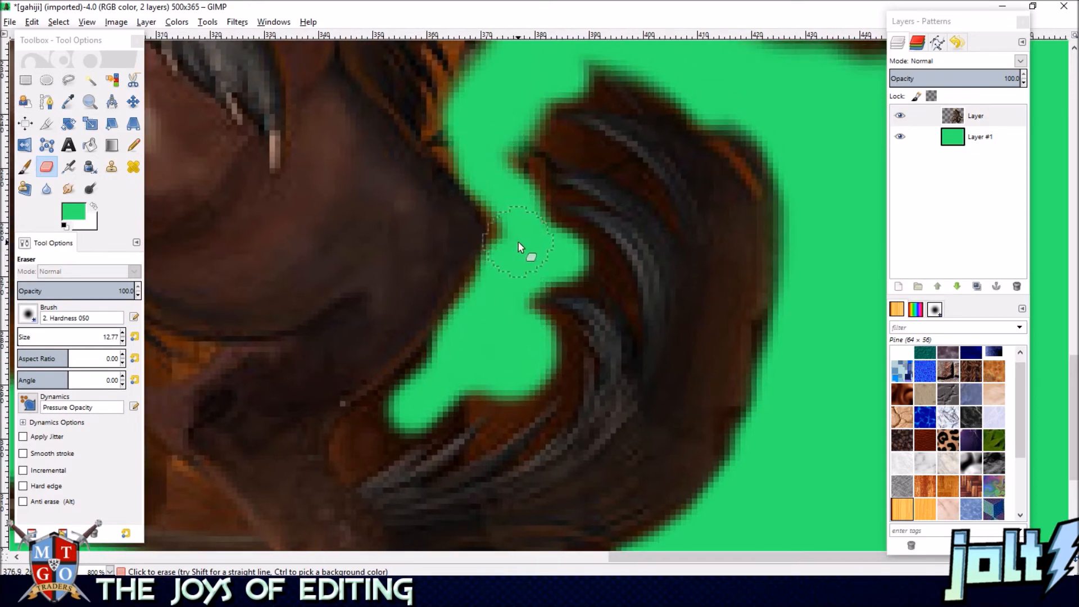
mouse_move(474, 139)
mouse_down()
mouse_move(497, 238)
mouse_move(526, 288)
mouse_up()
drag(477, 408, 581, 343)
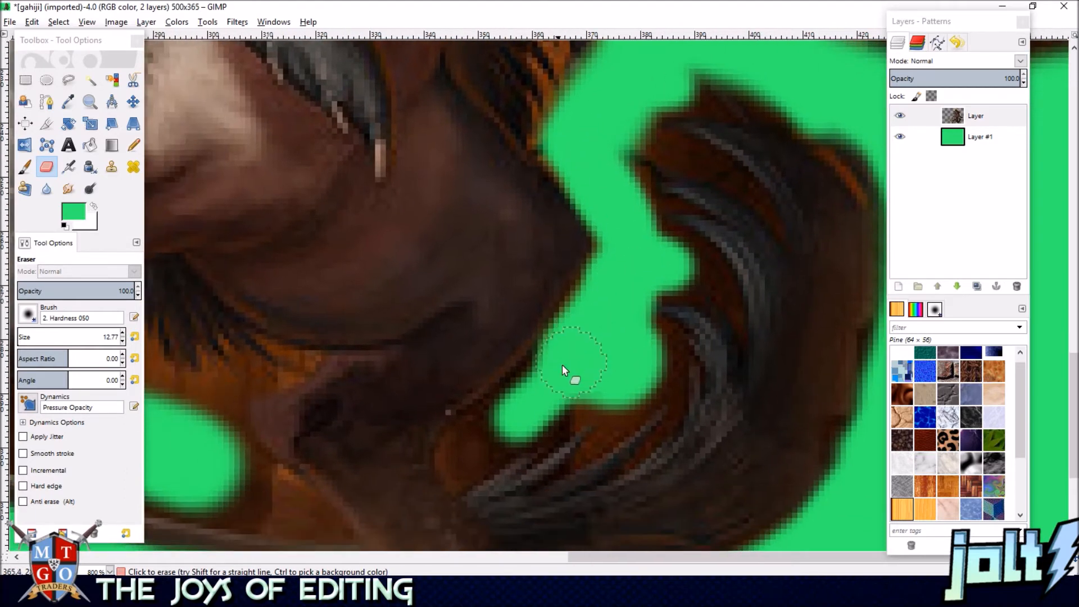
mouse_move(481, 443)
mouse_down()
mouse_move(586, 375)
mouse_move(616, 387)
mouse_move(646, 346)
mouse_up()
mouse_move(661, 270)
mouse_down()
mouse_move(675, 261)
mouse_move(646, 246)
mouse_move(395, 403)
mouse_up()
Erase the dark fur and orange background beside the waist, from the thigh up to beneath the outstretched arm.
drag(394, 199, 457, 336)
ctrl+scroll(454, 348, down, 1)
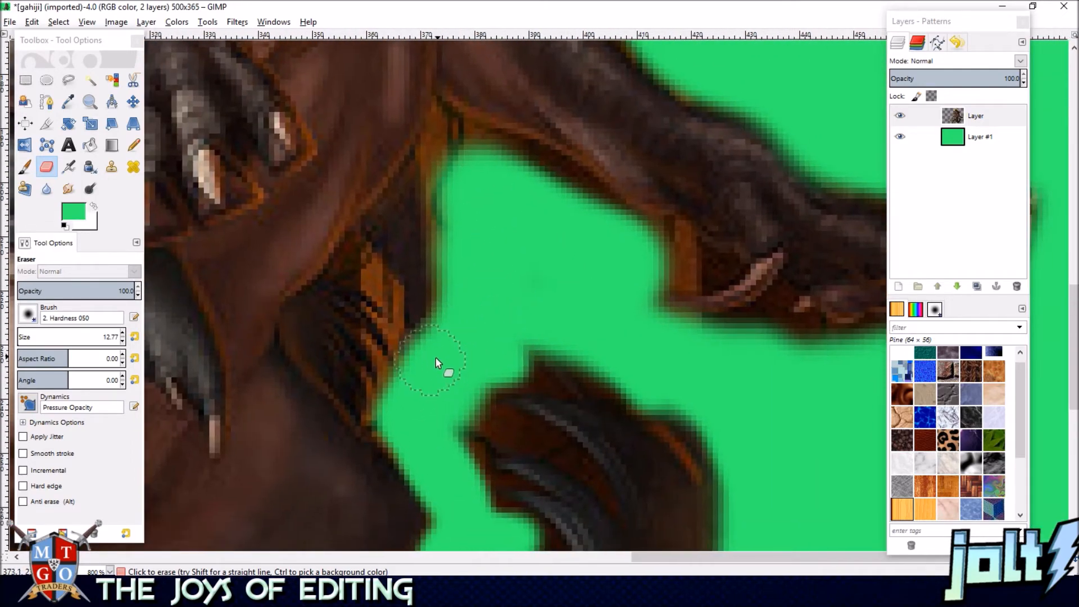
ctrl+scroll(489, 304, down, 1)
ctrl+scroll(481, 317, down, 2)
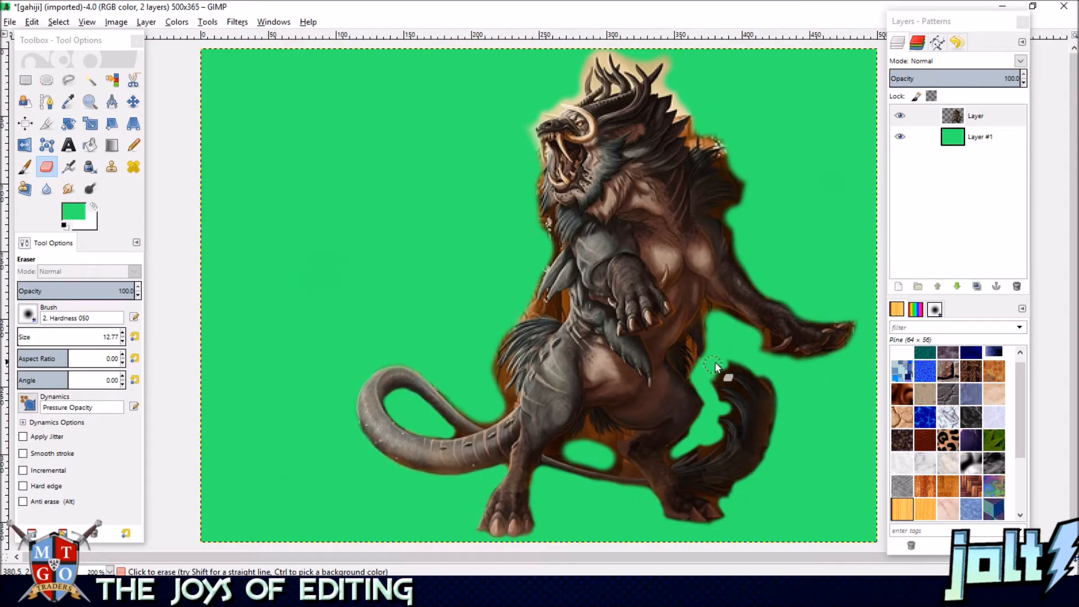
ctrl+scroll(725, 331, up, 2)
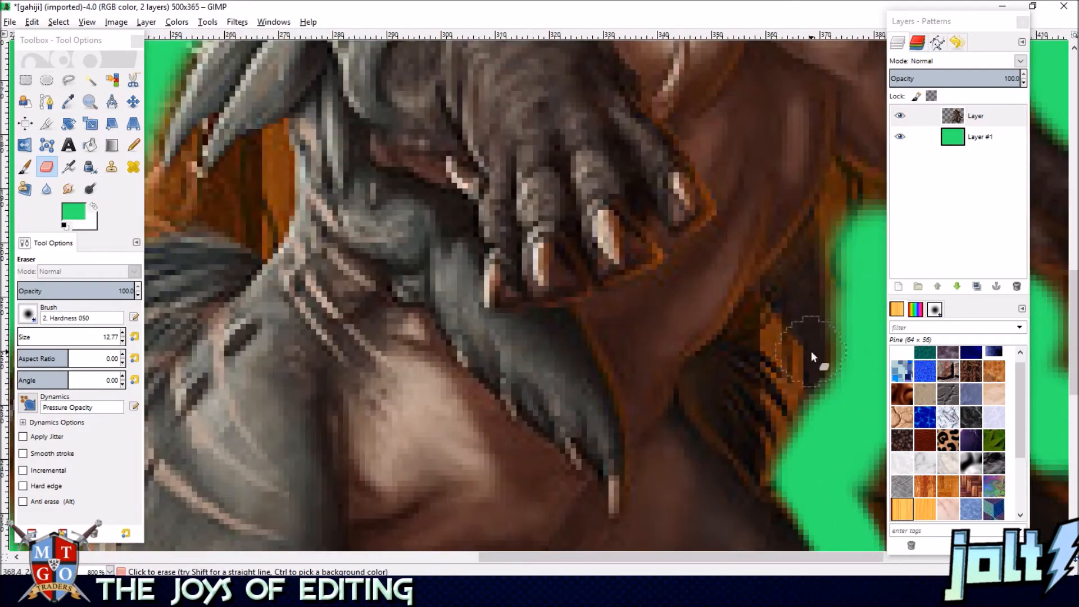
ctrl+scroll(624, 269, down, 1)
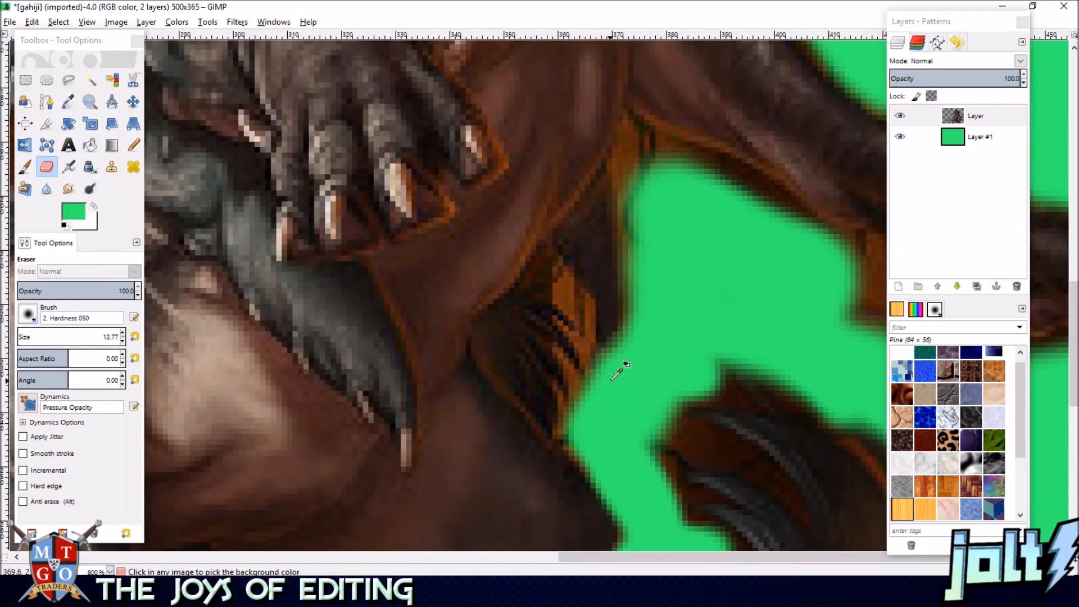
ctrl+scroll(609, 379, down, 1)
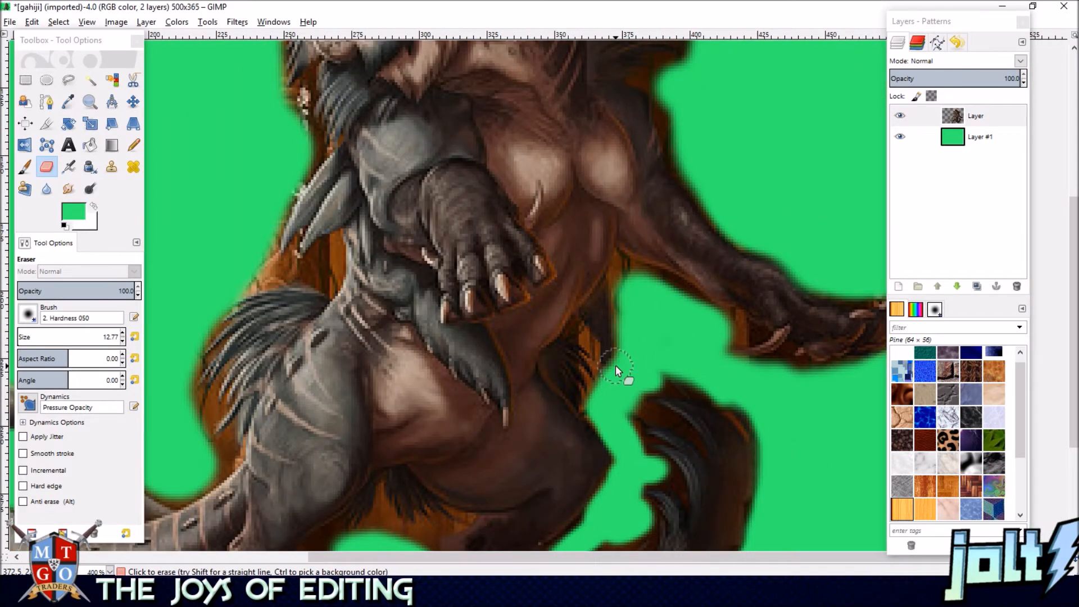
mouse_move(605, 385)
mouse_down()
mouse_move(592, 395)
mouse_move(562, 373)
mouse_move(625, 279)
mouse_up()
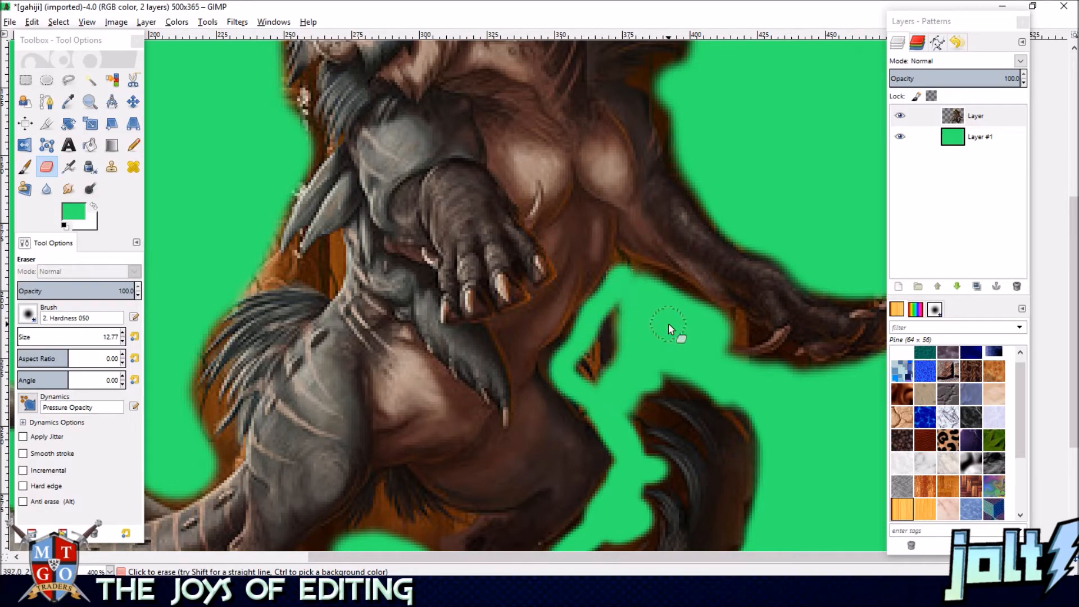
scroll(601, 351, up, 3)
mouse_move(569, 328)
mouse_down()
mouse_move(593, 355)
mouse_move(668, 193)
mouse_move(622, 212)
mouse_move(577, 307)
mouse_move(548, 259)
mouse_move(464, 333)
mouse_move(450, 367)
mouse_move(577, 469)
mouse_up()
mouse_move(618, 251)
mouse_down()
mouse_move(531, 405)
mouse_move(538, 390)
mouse_up()
mouse_move(554, 287)
mouse_down()
mouse_move(585, 247)
mouse_move(674, 275)
mouse_move(730, 313)
mouse_move(522, 230)
mouse_move(534, 200)
mouse_move(604, 236)
mouse_move(662, 292)
mouse_move(399, 231)
mouse_up()
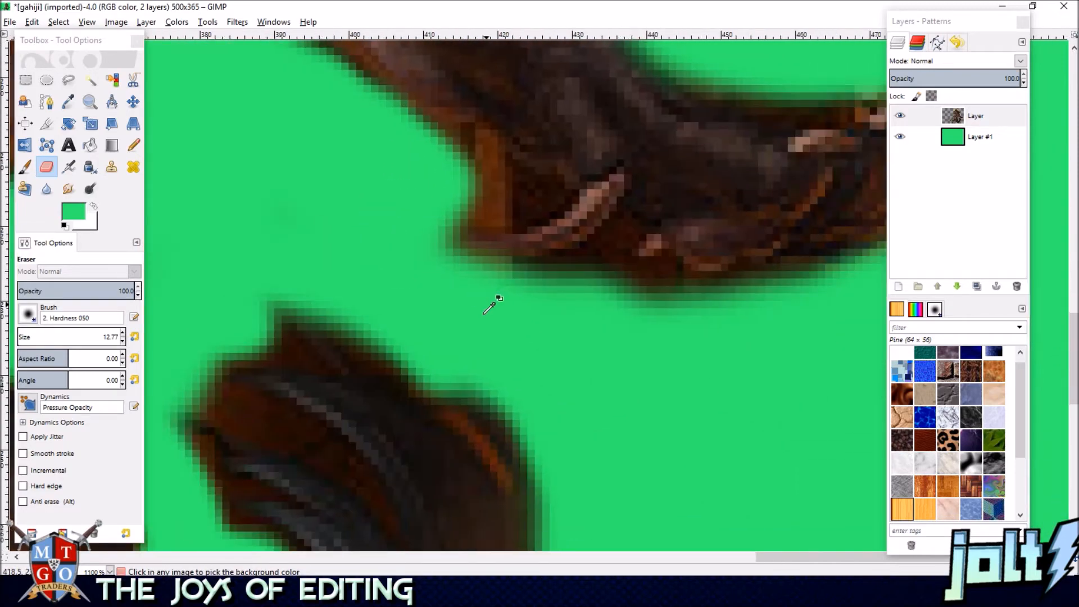
Clean up the faint leftover specks in the cleared gap between the belly, the outstretched arm and the tail tuft.
scroll(484, 313, down, 1)
scroll(336, 253, down, 1)
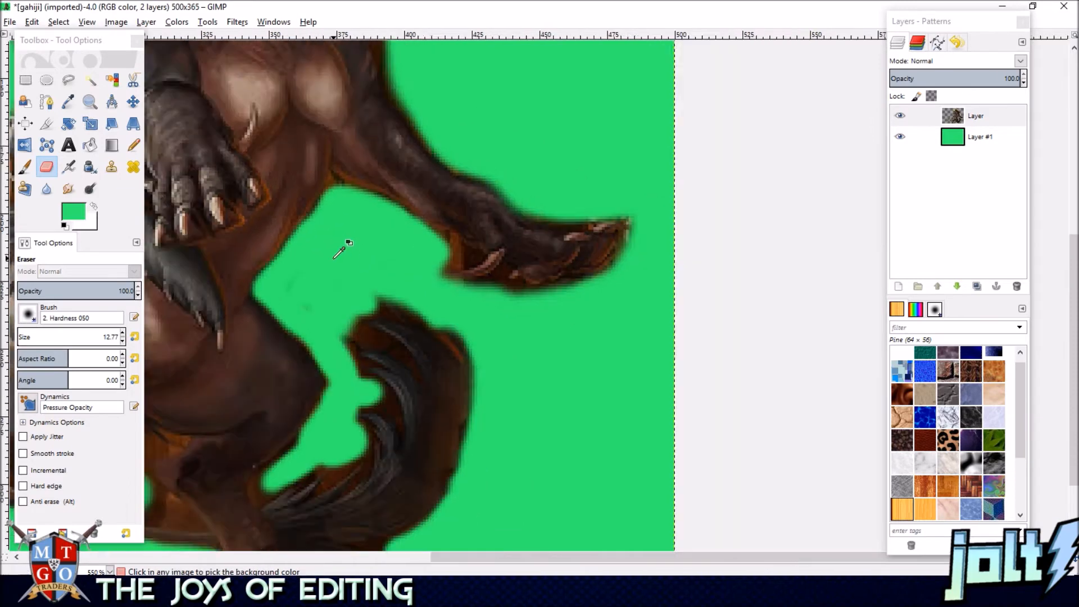
scroll(342, 247, down, 3)
scroll(434, 277, up, 1)
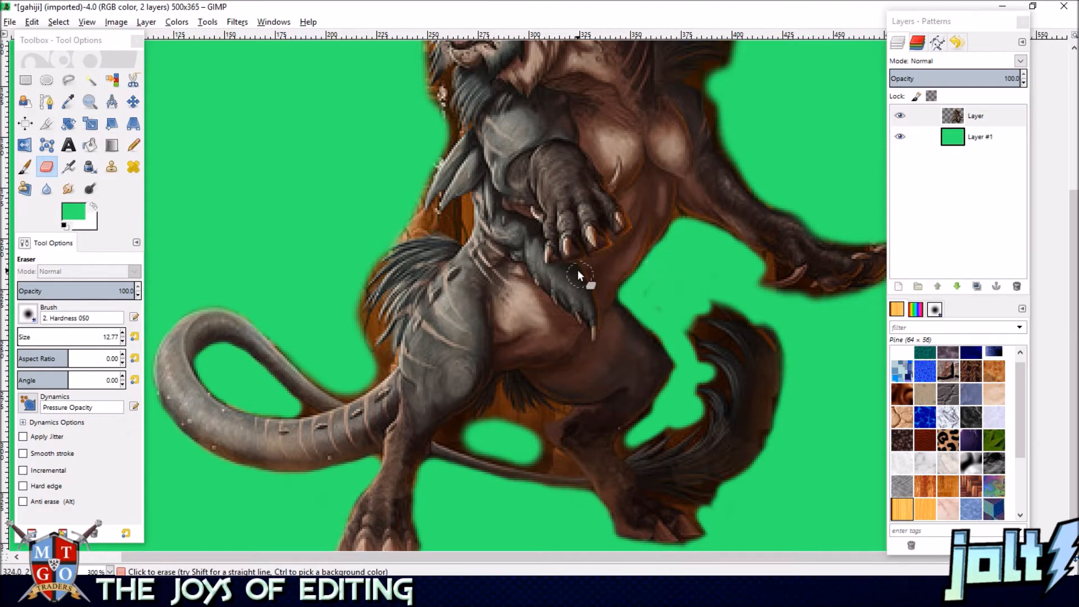
mouse_move(706, 201)
mouse_down()
mouse_move(679, 277)
mouse_move(658, 262)
mouse_up()
drag(662, 336, 626, 249)
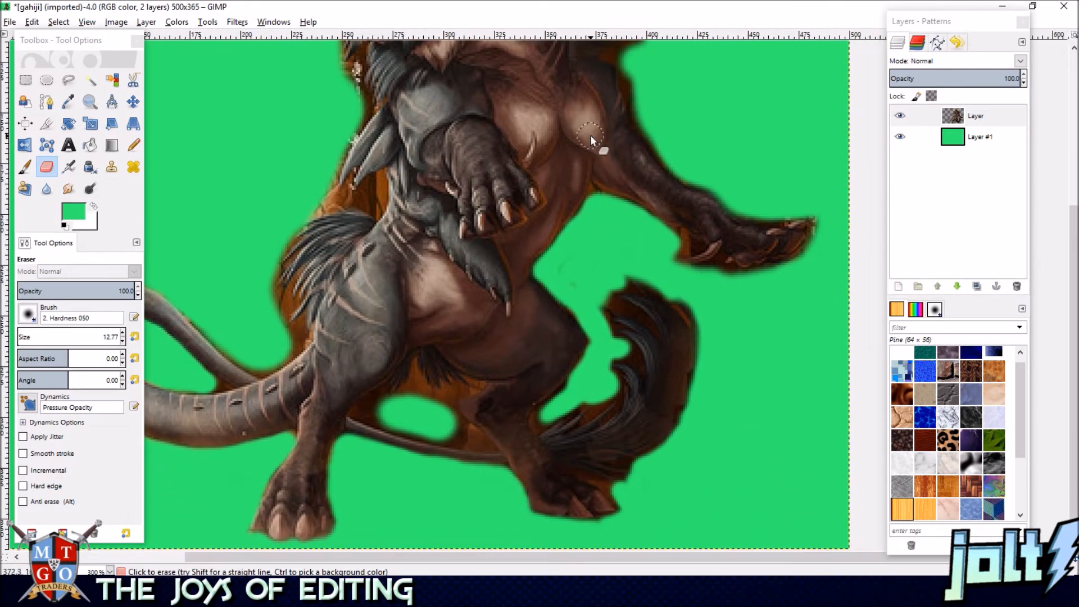
scroll(631, 212, up, 4)
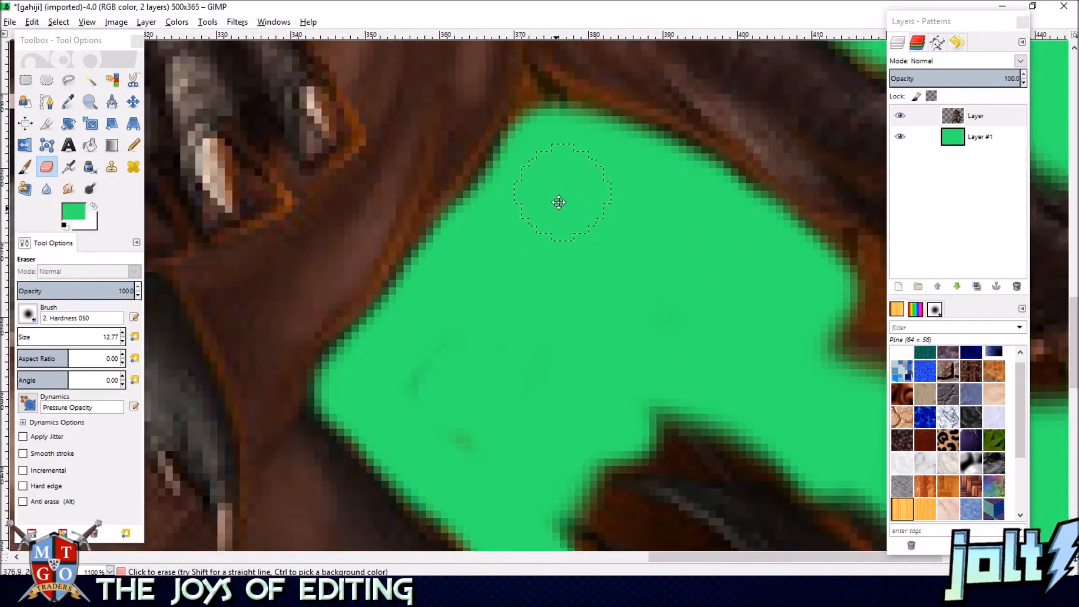
mouse_move(559, 202)
mouse_down()
mouse_move(513, 238)
mouse_move(529, 159)
mouse_move(649, 232)
mouse_up()
drag(690, 276, 622, 237)
mouse_move(545, 174)
mouse_down()
mouse_move(636, 221)
mouse_move(722, 319)
mouse_move(720, 343)
mouse_up()
drag(693, 368, 469, 234)
Erase the background along the underside of the outstretched forearm and in the notch behind the thumb claw.
drag(478, 139, 561, 178)
mouse_move(467, 295)
mouse_down()
mouse_move(523, 126)
mouse_move(489, 125)
mouse_up()
drag(482, 122, 705, 157)
drag(501, 198, 408, 118)
drag(740, 73, 527, 175)
drag(619, 121, 646, 149)
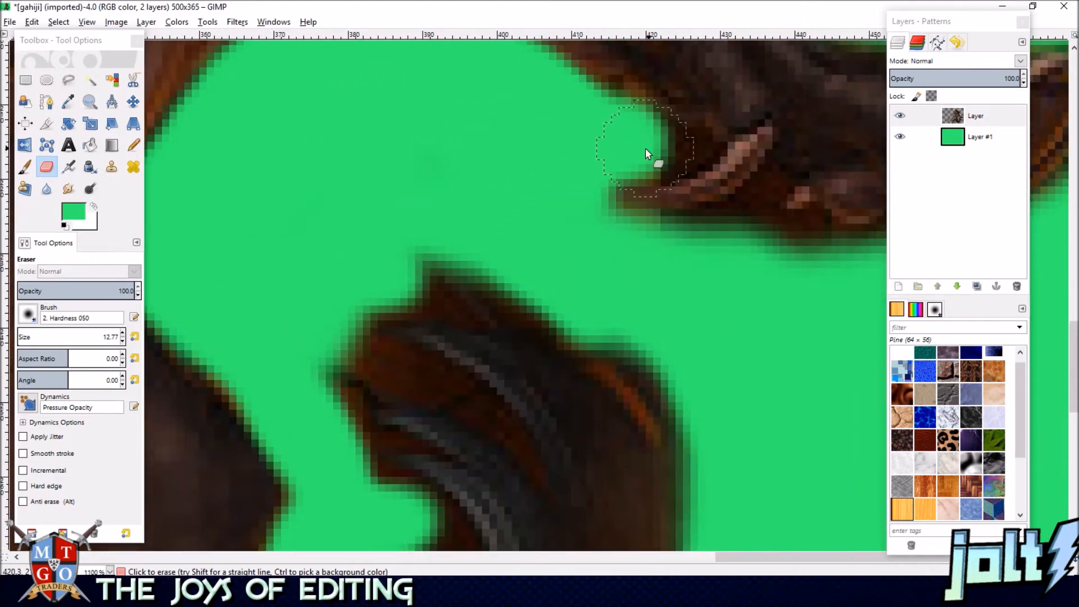
Trim the background fringe beneath the outstretched hand, from the thumb claw along the palm.
mouse_move(769, 292)
mouse_down()
mouse_move(803, 263)
mouse_move(647, 258)
mouse_up()
drag(645, 303, 250, 248)
scroll(526, 250, down, 2)
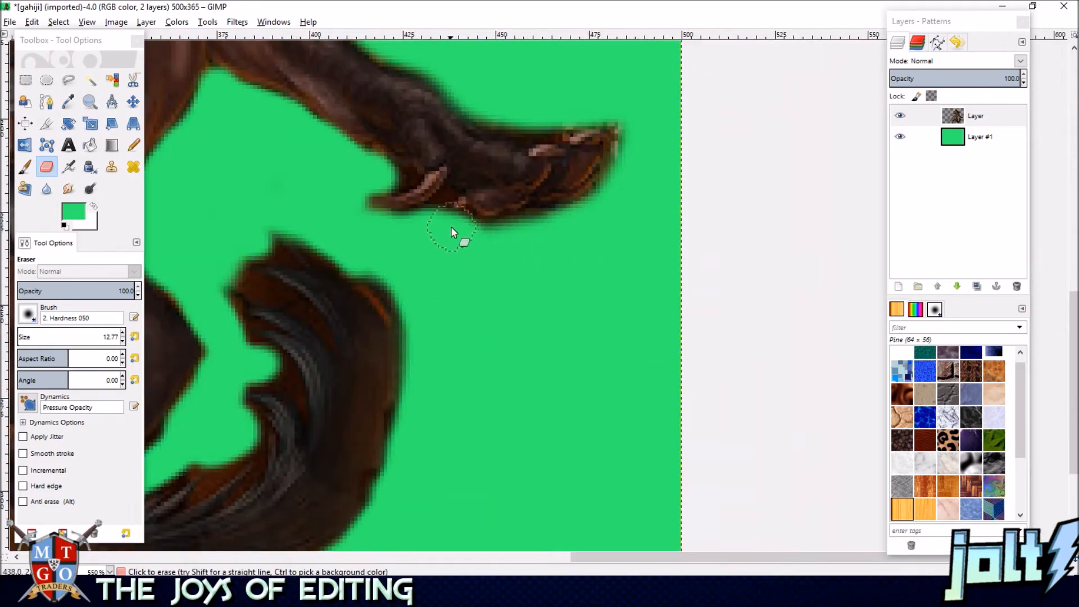
drag(597, 243, 630, 321)
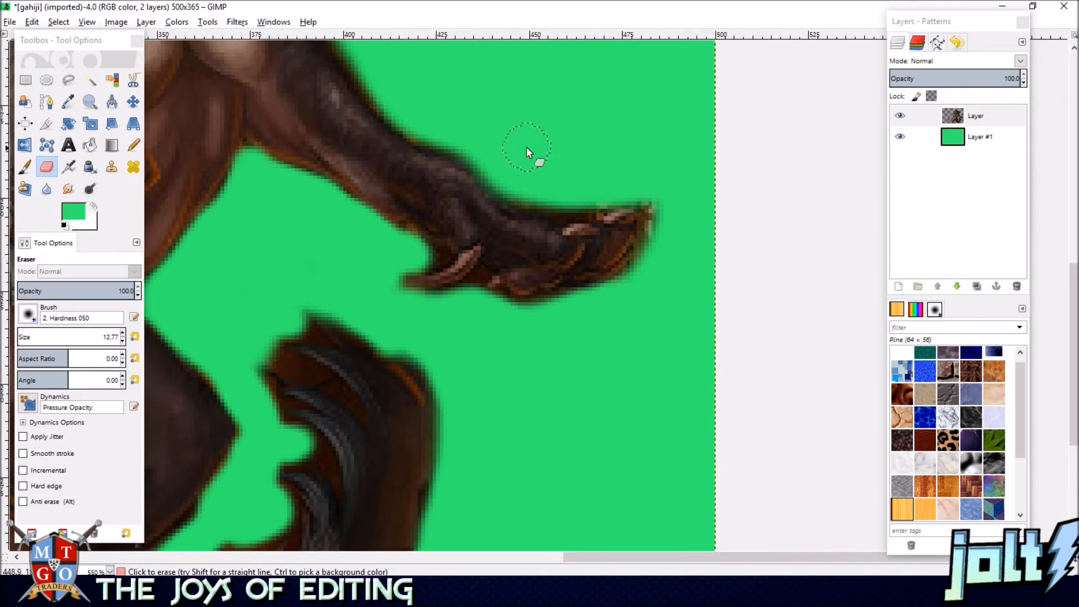
Erase the fringe along the upper edge of the outstretched hand and arm, working up to the shoulder.
drag(551, 199, 615, 196)
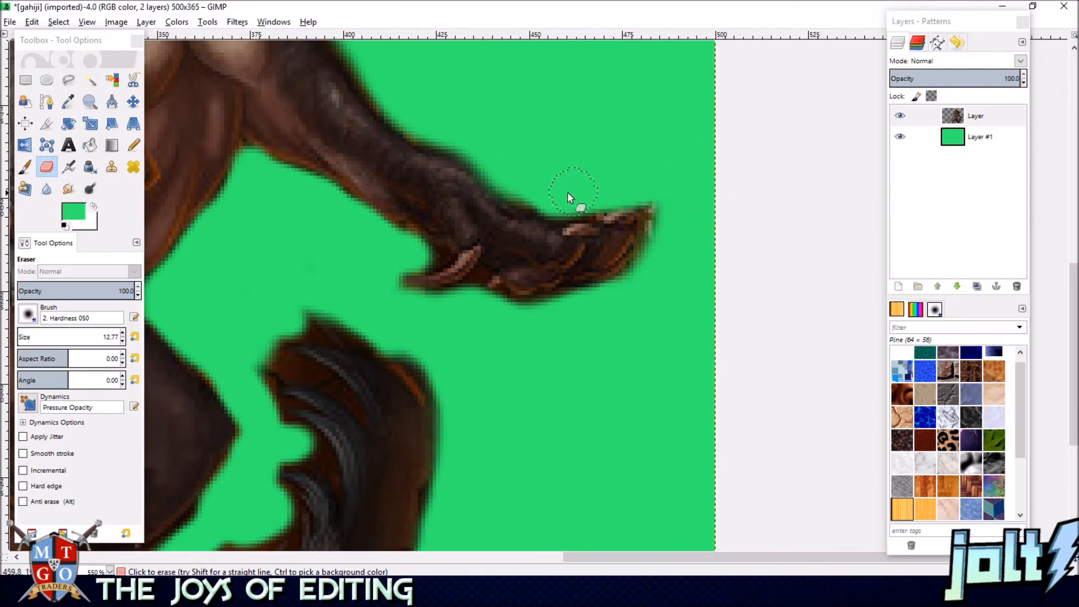
drag(473, 138, 533, 254)
drag(466, 123, 505, 216)
mouse_move(407, 125)
mouse_down()
mouse_move(421, 224)
mouse_move(501, 315)
mouse_move(628, 395)
mouse_up()
mouse_move(556, 264)
mouse_down()
mouse_move(640, 332)
mouse_move(551, 325)
mouse_move(572, 390)
mouse_up()
drag(667, 217, 673, 277)
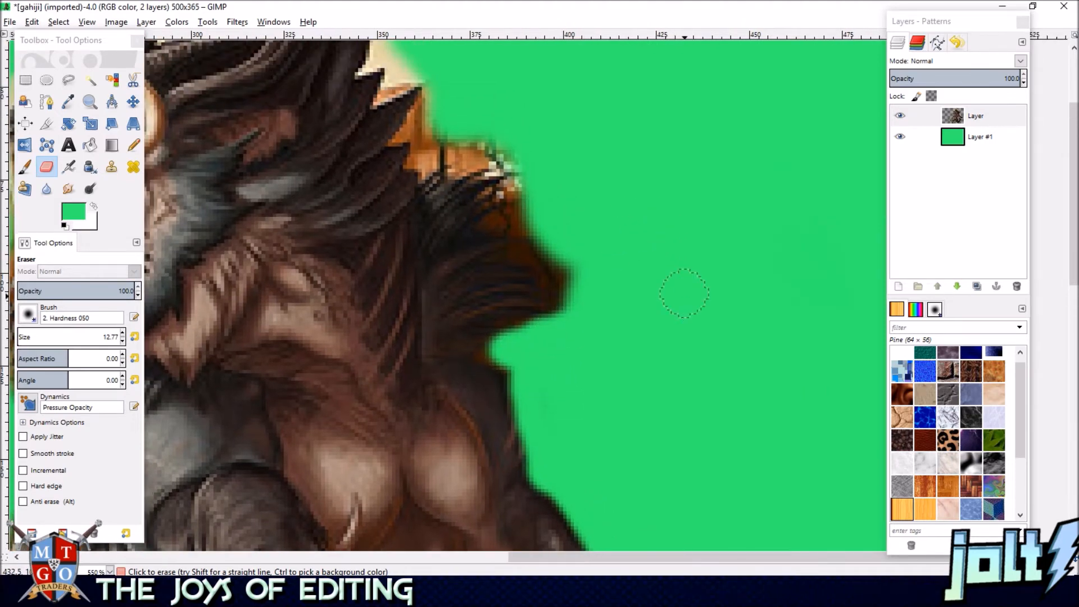
Erase the orange background around the shoulder fur and in the notch between it and the mane spikes.
drag(548, 216, 551, 231)
mouse_move(575, 315)
mouse_down()
mouse_move(539, 243)
mouse_move(534, 208)
mouse_up()
right_click(560, 274)
click(579, 192)
drag(585, 177, 630, 313)
mouse_move(496, 248)
mouse_down()
mouse_move(468, 251)
mouse_move(492, 248)
mouse_move(467, 278)
mouse_up()
drag(522, 194, 552, 292)
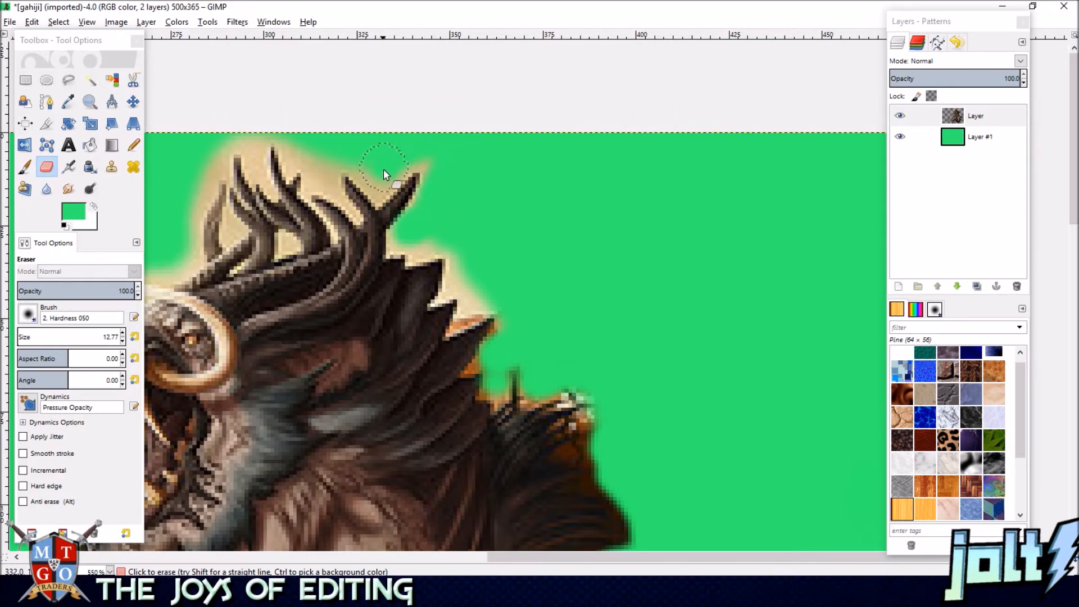
Erase the beige background fringe in the gap between the horns and along the tips of the mane spikes.
mouse_move(354, 150)
mouse_down()
mouse_move(316, 173)
mouse_move(307, 144)
mouse_up()
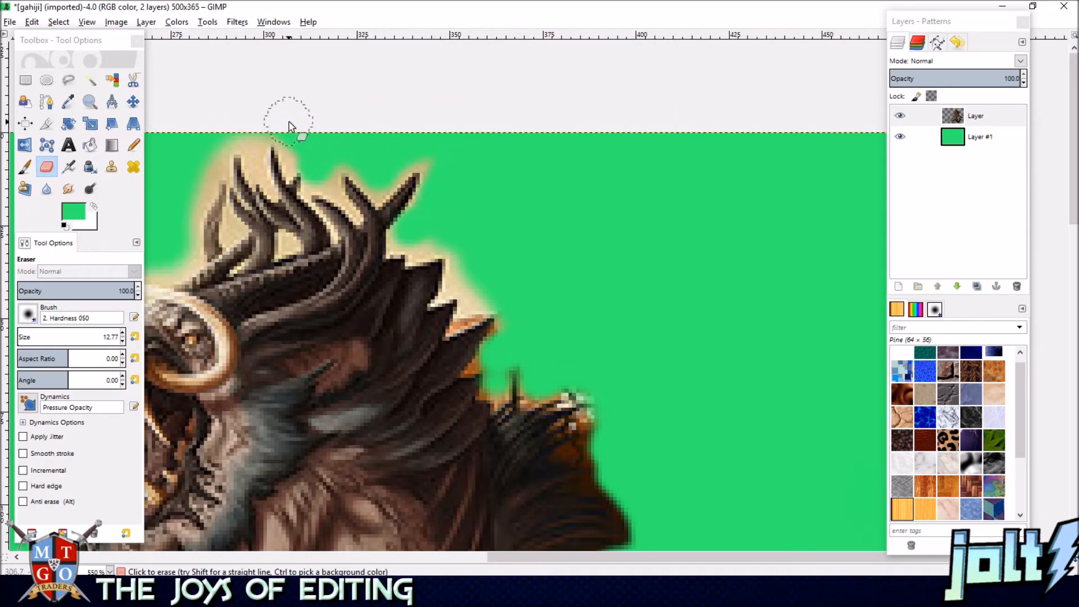
drag(427, 234, 486, 270)
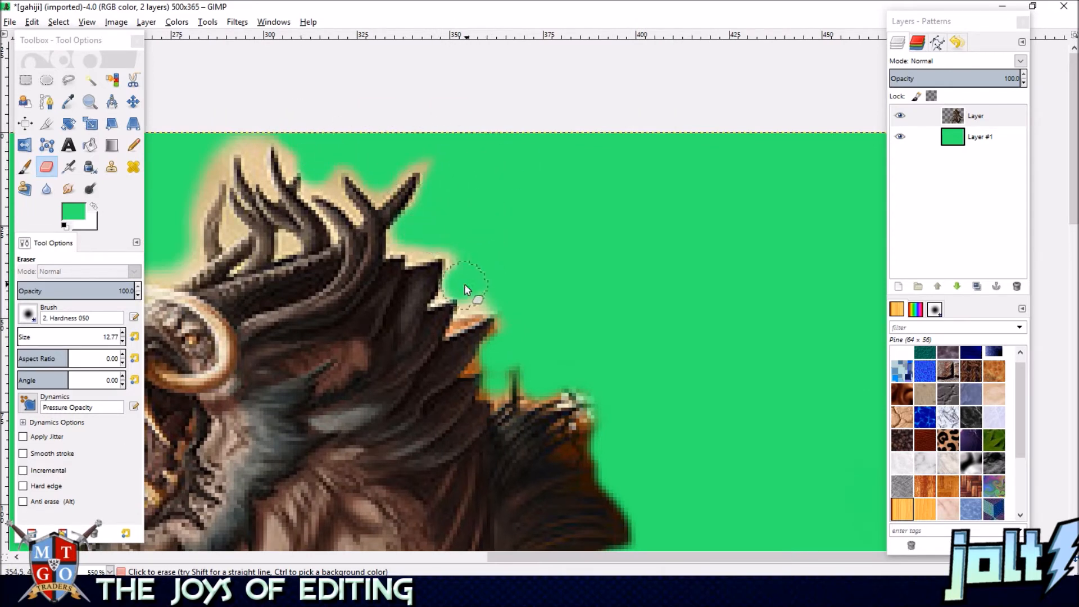
drag(437, 230, 410, 236)
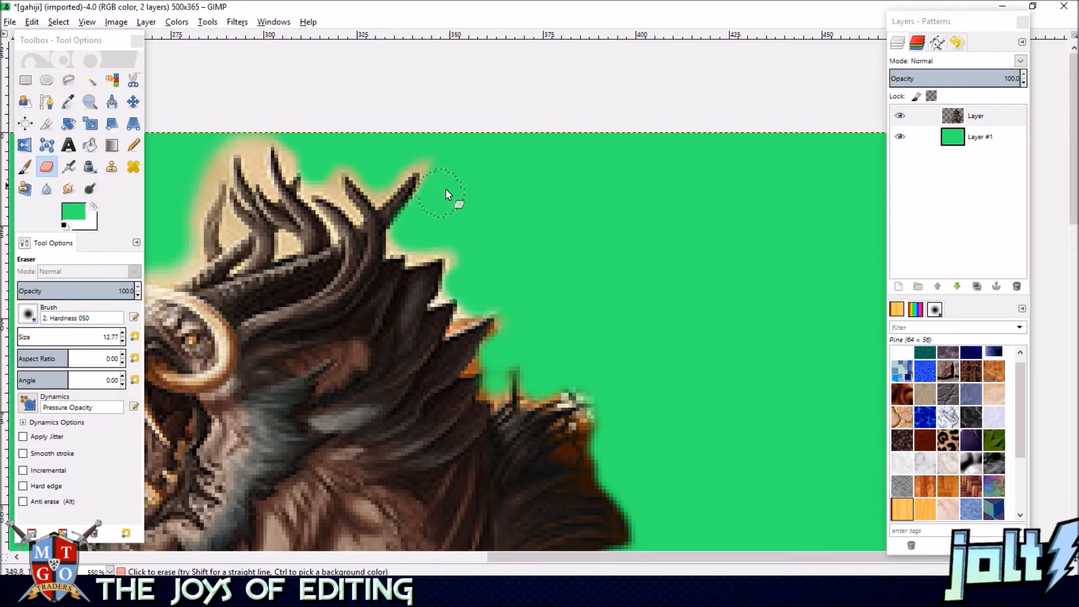
mouse_move(321, 178)
mouse_down()
mouse_move(276, 108)
mouse_move(254, 136)
mouse_move(232, 131)
mouse_move(181, 207)
mouse_up()
Erase the orange background below the jaw fur and along the front of the chest fur down to the forearm spikes.
mouse_move(178, 210)
mouse_down()
mouse_move(297, 144)
mouse_move(295, 191)
mouse_move(251, 194)
mouse_move(230, 219)
mouse_move(394, 144)
mouse_up()
drag(327, 130, 343, 189)
drag(330, 235, 344, 261)
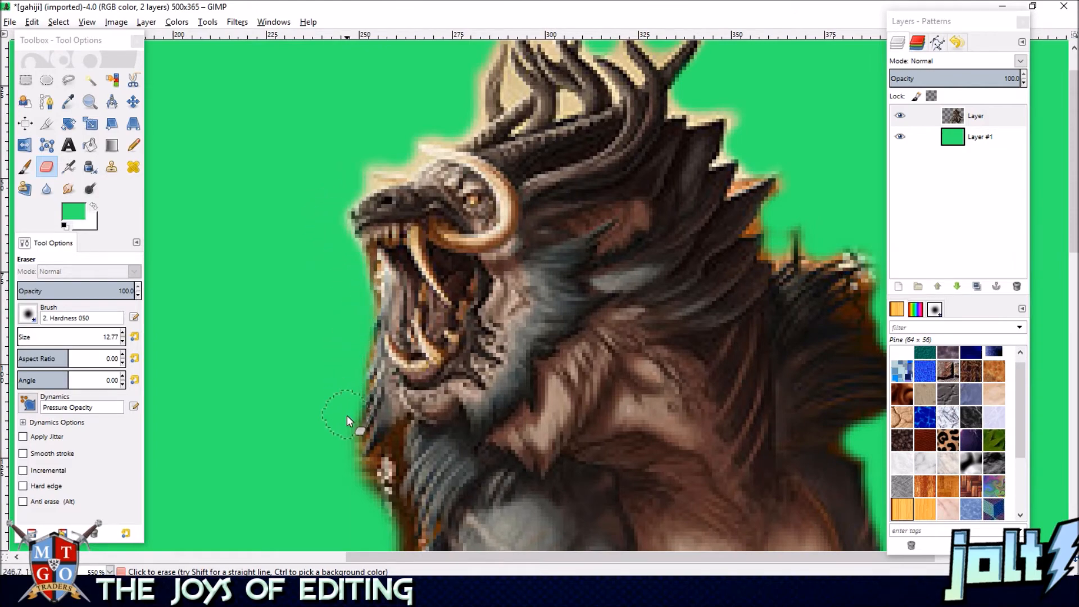
drag(348, 478, 390, 283)
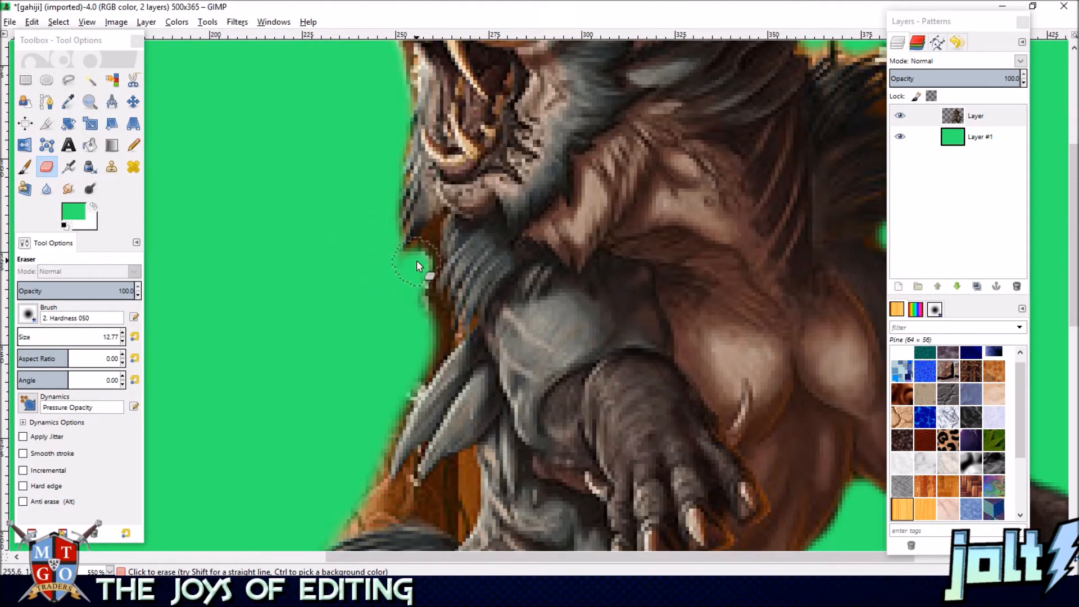
mouse_move(427, 343)
mouse_down()
mouse_move(422, 277)
mouse_move(443, 240)
mouse_move(454, 254)
mouse_move(436, 283)
mouse_up()
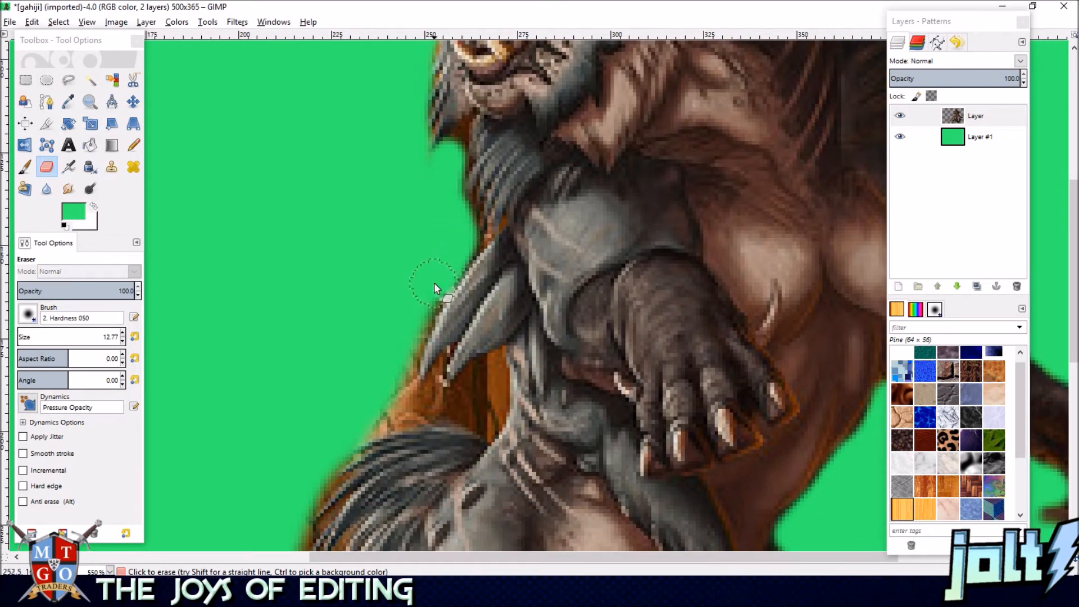
Trim the orange background below the forearm spikes and along the upper edge of the hip fur.
mouse_move(399, 370)
mouse_down()
mouse_move(380, 408)
mouse_move(415, 398)
mouse_move(365, 308)
mouse_up()
scroll(416, 307, up, 2)
mouse_move(433, 303)
mouse_down()
mouse_move(446, 287)
mouse_move(440, 274)
mouse_move(332, 305)
mouse_move(298, 301)
mouse_move(412, 298)
mouse_move(443, 251)
mouse_move(439, 322)
mouse_move(325, 299)
mouse_move(248, 313)
mouse_move(484, 197)
mouse_move(374, 262)
mouse_up()
mouse_move(318, 233)
mouse_down()
mouse_move(392, 160)
mouse_move(509, 76)
mouse_up()
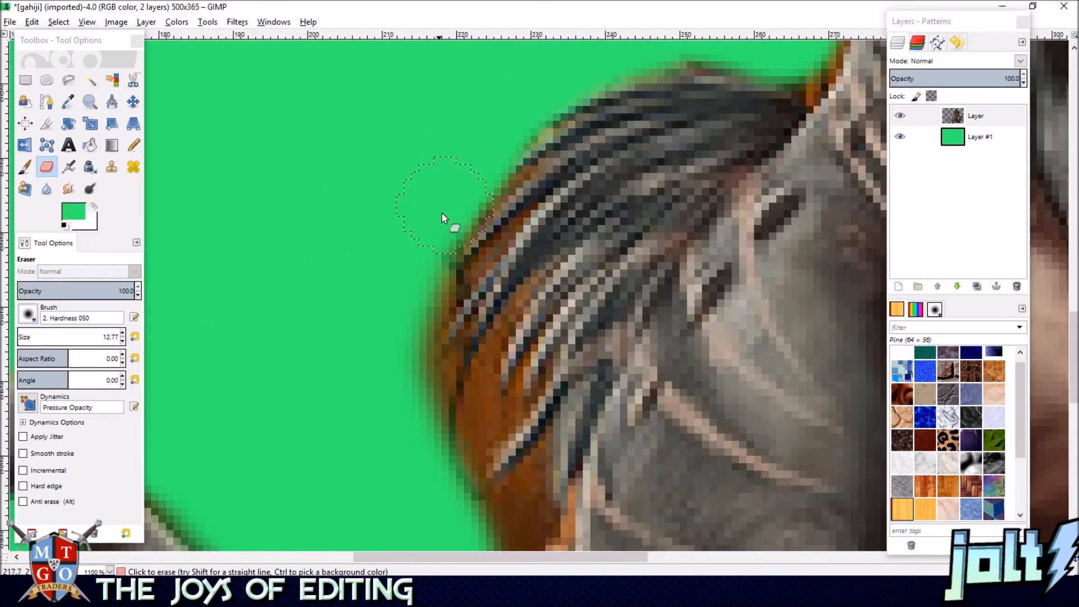
Erase the orange background from the rear edge of the hip fur down to the base of the thick tail.
mouse_move(412, 369)
mouse_down()
mouse_move(461, 426)
mouse_move(472, 402)
mouse_up()
mouse_move(450, 374)
mouse_down()
mouse_move(415, 335)
mouse_move(415, 144)
mouse_up()
mouse_move(417, 251)
mouse_down()
mouse_move(478, 343)
mouse_move(345, 411)
mouse_move(287, 366)
mouse_up()
scroll(450, 243, down, 2)
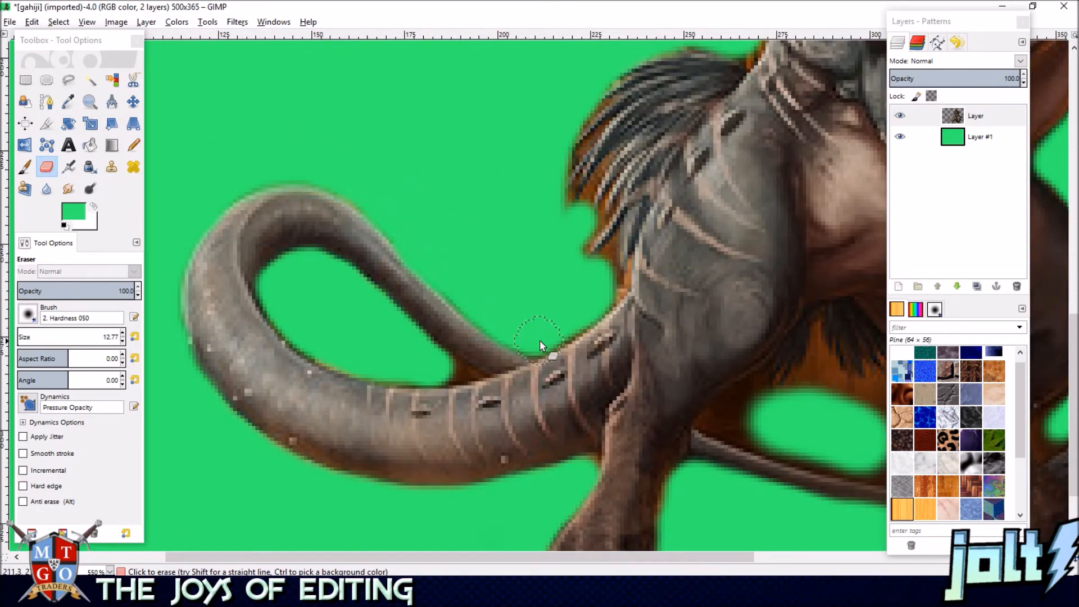
Trim the remaining fringe inside the loop of the tail, along the inner edges of its curve.
drag(528, 264, 586, 211)
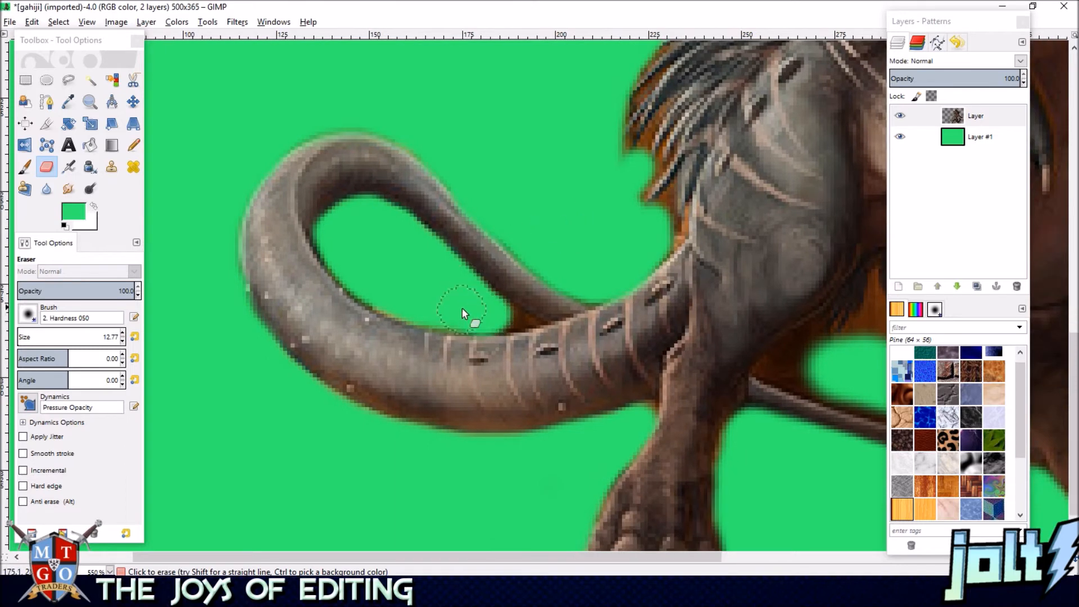
mouse_move(384, 208)
mouse_down()
mouse_move(351, 215)
mouse_move(338, 253)
mouse_up()
drag(396, 298, 490, 310)
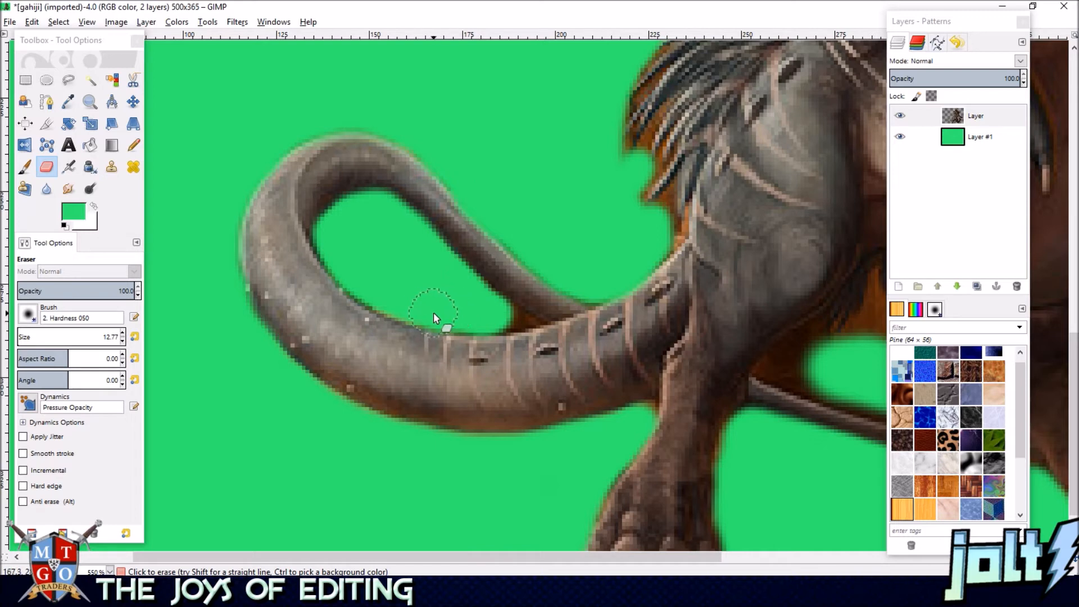
mouse_move(339, 218)
mouse_down()
mouse_move(351, 208)
mouse_move(463, 285)
mouse_move(371, 93)
mouse_up()
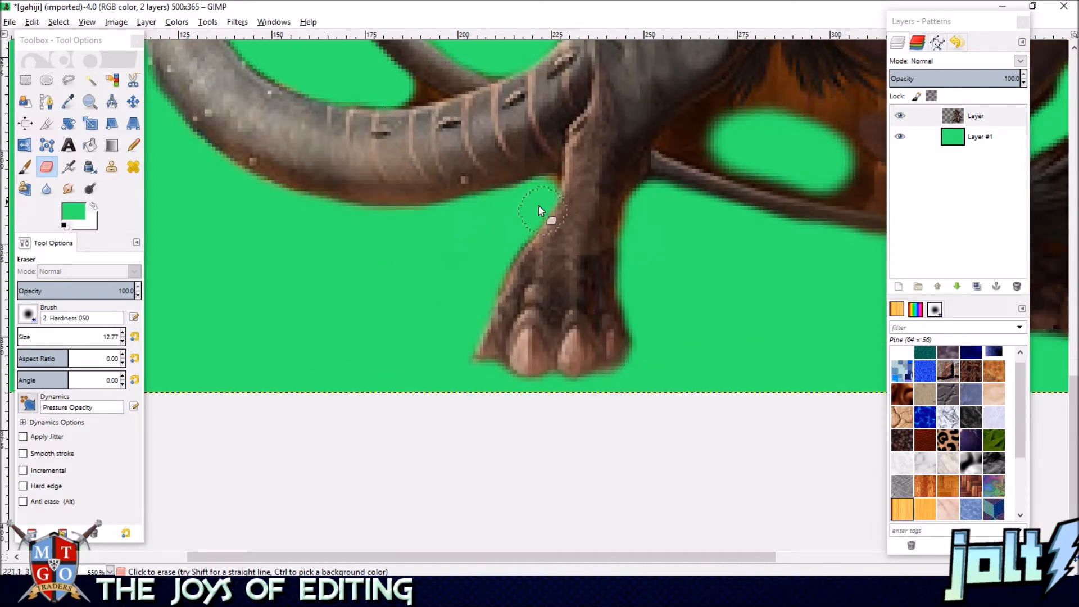
Erase the orange background in the opening between the front leg, the belly, the thin tail section and the hind leg.
scroll(496, 222, right, 5)
scroll(482, 260, up, 2)
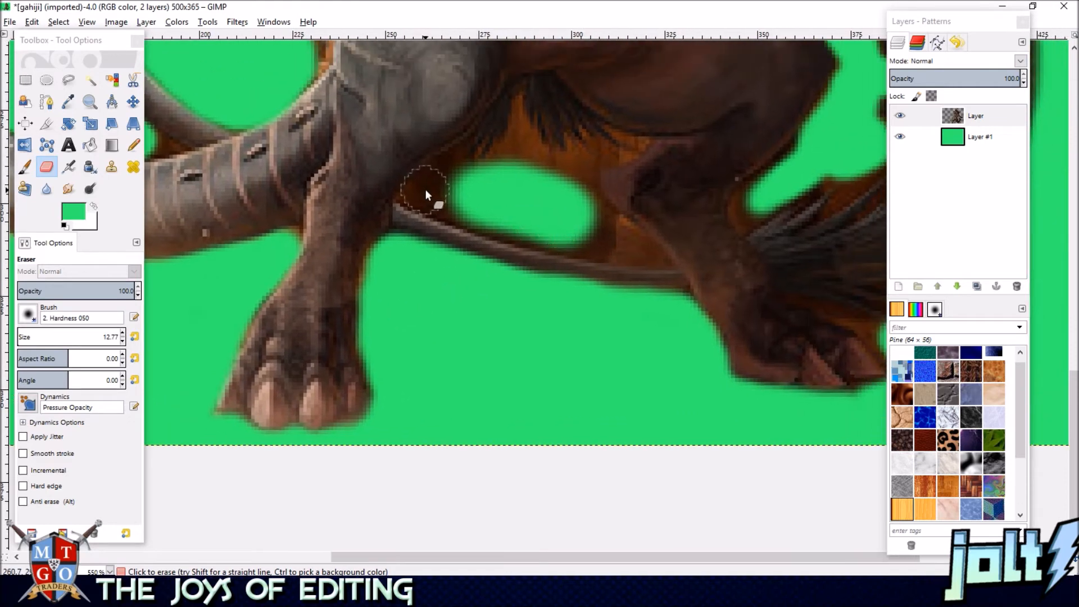
scroll(477, 201, up, 2)
mouse_move(398, 193)
mouse_down()
mouse_move(631, 276)
mouse_move(798, 297)
mouse_move(729, 253)
mouse_move(545, 185)
mouse_move(373, 187)
mouse_move(464, 152)
mouse_move(554, 164)
mouse_up()
mouse_move(584, 171)
mouse_down()
mouse_move(546, 276)
mouse_move(524, 215)
mouse_move(645, 248)
mouse_move(659, 298)
mouse_move(722, 390)
mouse_move(658, 390)
mouse_move(433, 319)
mouse_move(453, 258)
mouse_move(549, 221)
mouse_move(658, 243)
mouse_move(602, 357)
mouse_up()
mouse_move(280, 454)
mouse_down()
mouse_move(271, 261)
mouse_move(483, 329)
mouse_move(820, 373)
mouse_move(610, 369)
mouse_up()
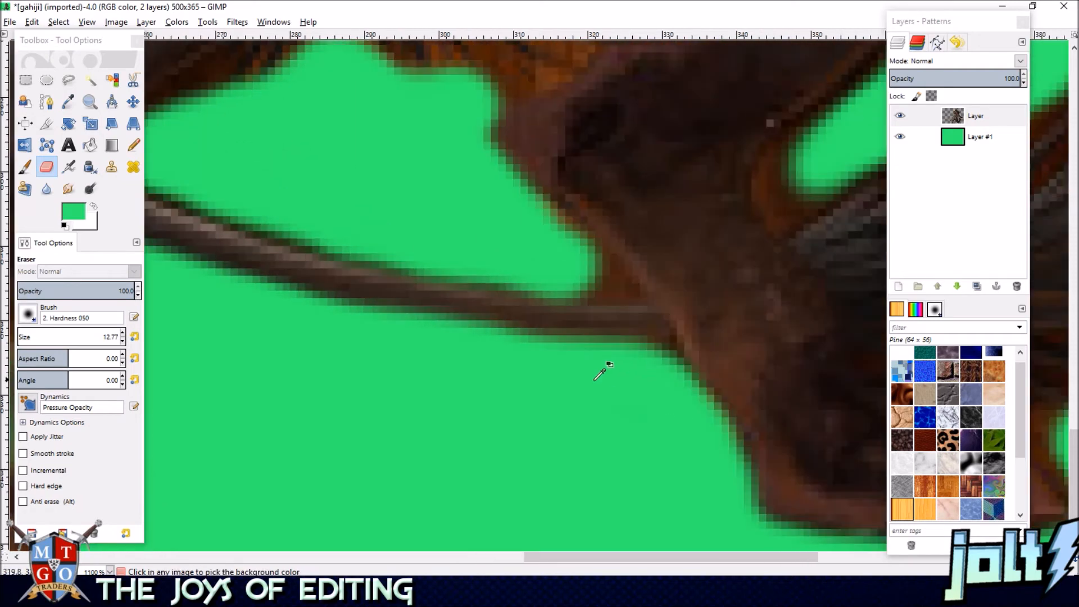
Erase the background notch between the fur strands at the tip of the tail tuft.
scroll(556, 372, down, 2)
mouse_move(391, 385)
mouse_down()
mouse_move(396, 325)
mouse_move(311, 248)
mouse_up()
scroll(409, 161, up, 5)
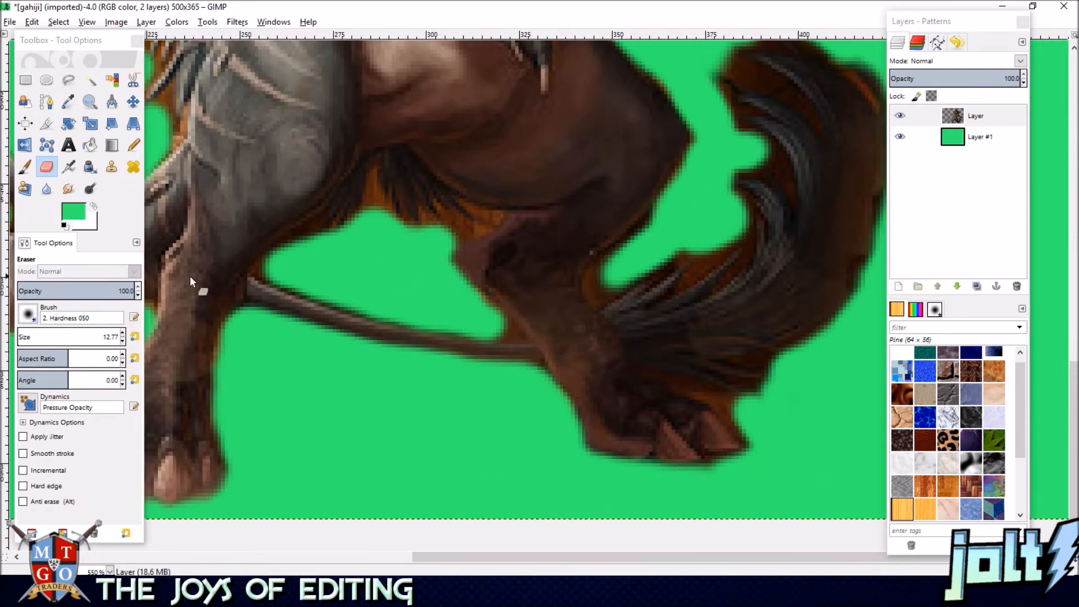
drag(780, 310, 702, 266)
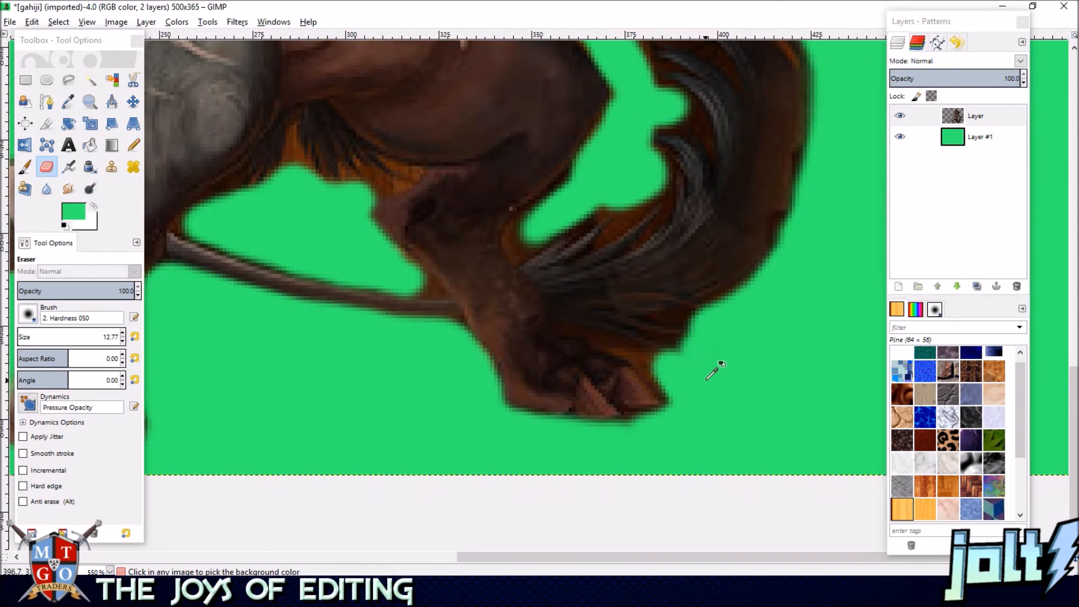
scroll(708, 366, up, 2)
drag(804, 298, 639, 436)
drag(730, 236, 590, 484)
mouse_move(572, 251)
mouse_down()
mouse_move(655, 395)
mouse_move(708, 431)
mouse_up()
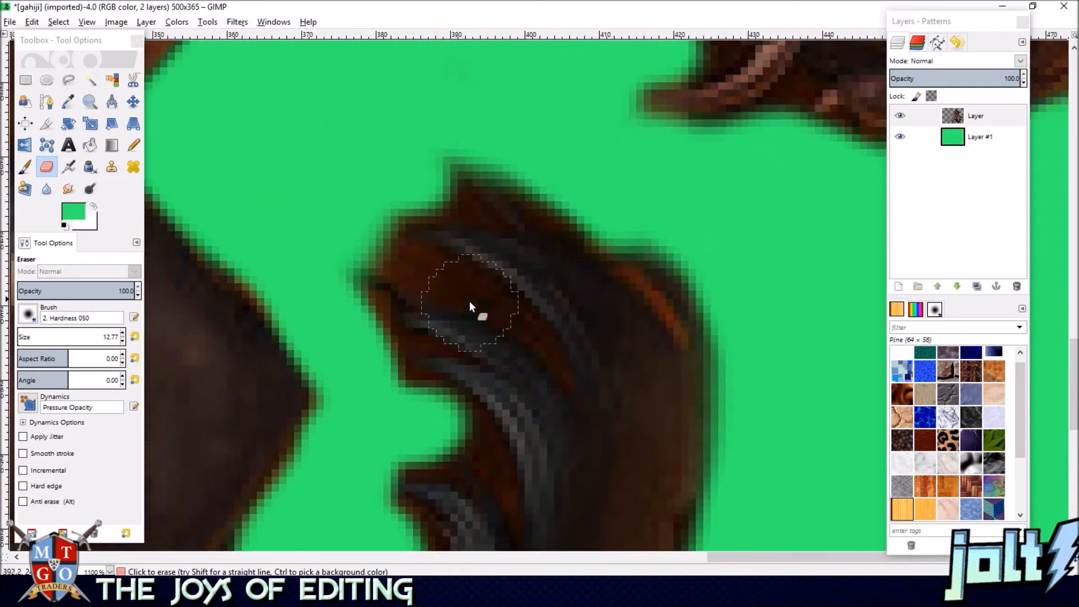
click(398, 251)
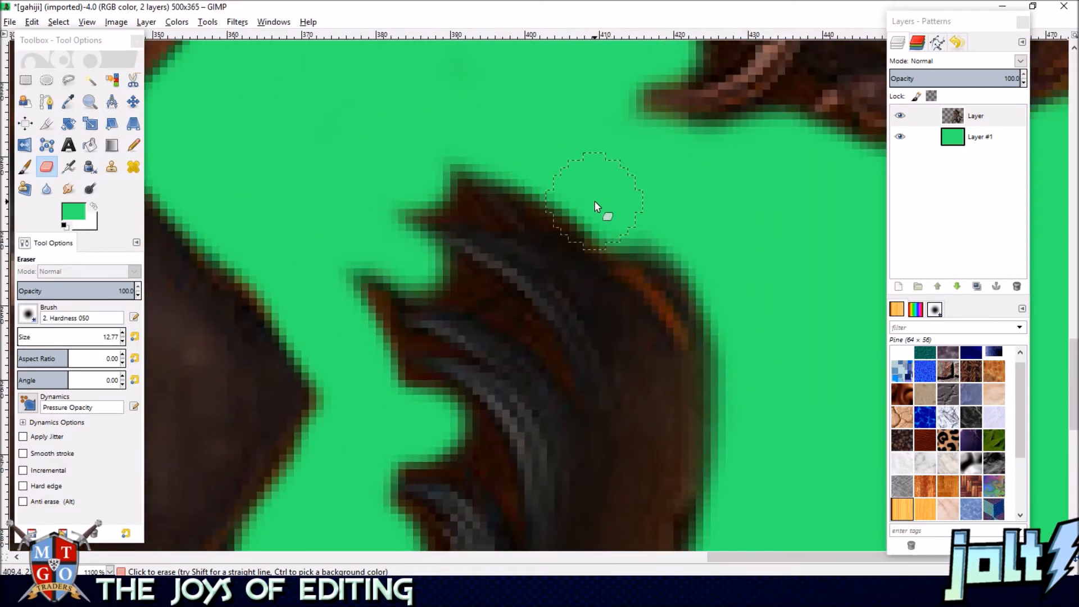
drag(449, 211, 470, 485)
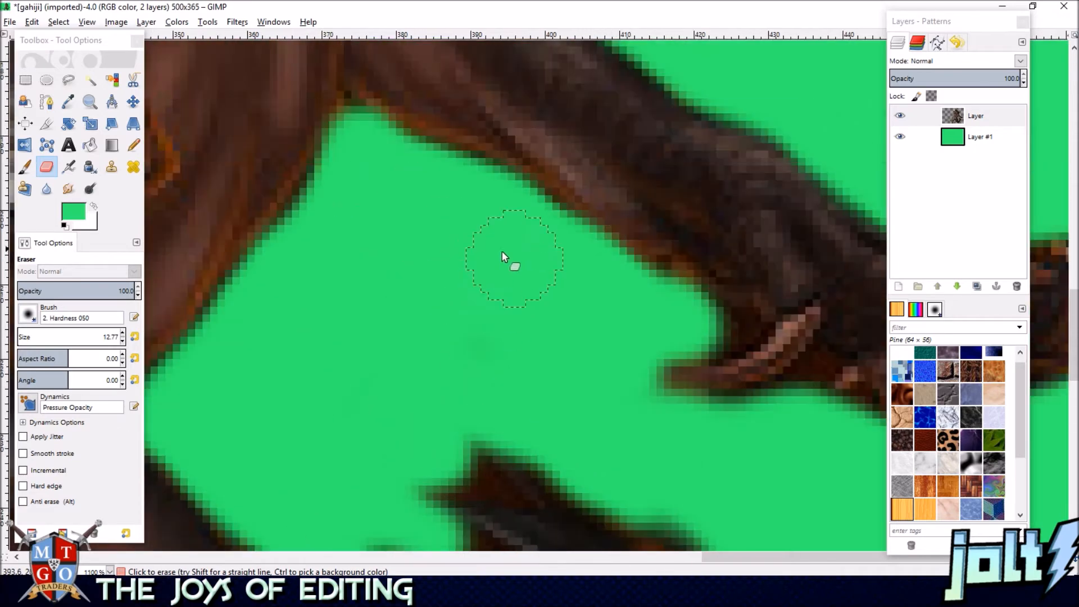
Trim the orange fringe along the rear edge of the hind thigh, facing the tail tuft.
drag(429, 403, 451, 210)
drag(333, 443, 393, 246)
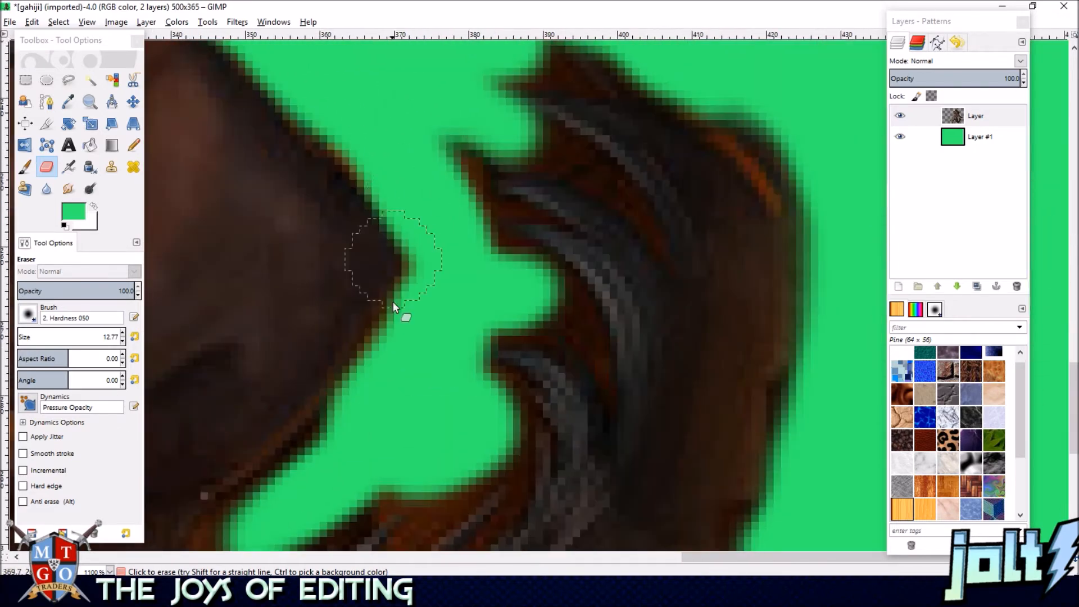
drag(416, 400, 494, 293)
mouse_move(356, 419)
mouse_down()
mouse_move(318, 467)
mouse_move(431, 348)
mouse_move(505, 234)
mouse_up()
scroll(526, 262, down, 5)
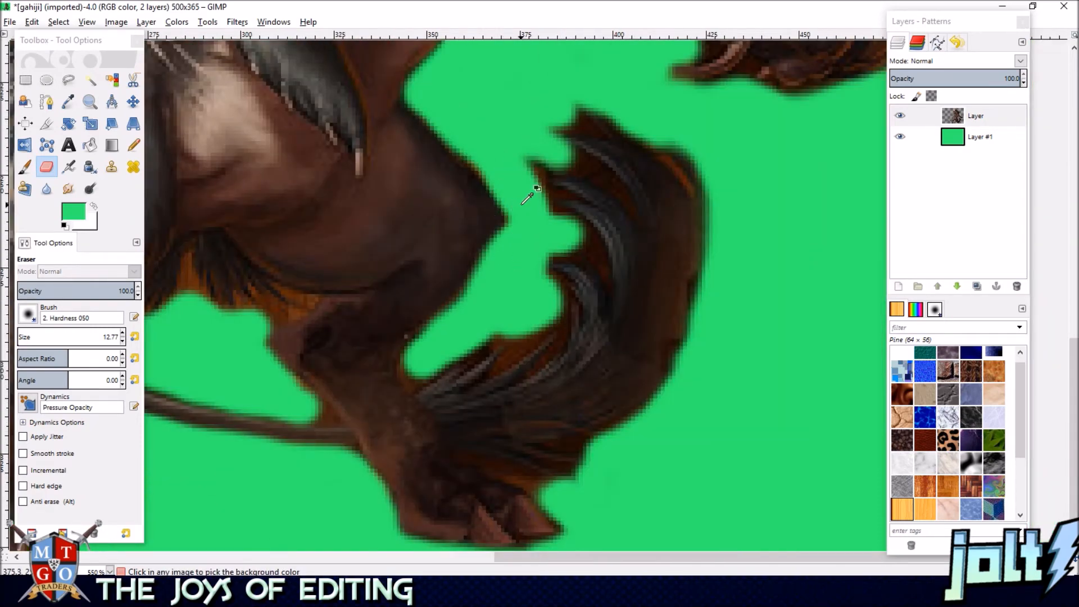
Check the whole cutout for leftover background, from the horned head down to the feet and tail.
scroll(532, 186, up, 4)
mouse_move(438, 101)
mouse_down()
mouse_move(520, 222)
mouse_move(525, 270)
mouse_up()
scroll(525, 326, down, 4)
scroll(510, 337, up, 2)
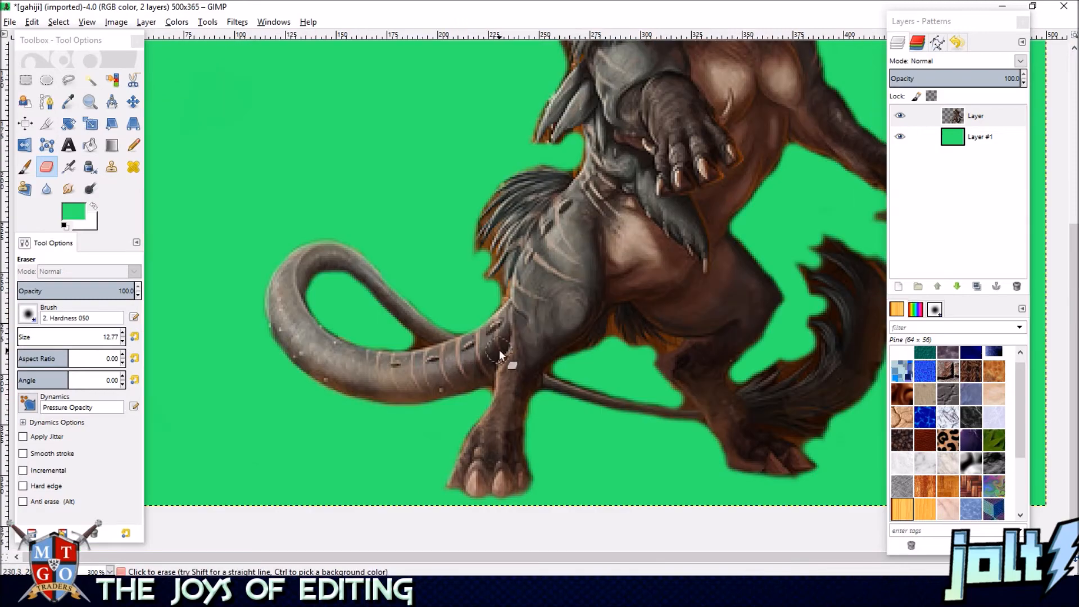
drag(635, 258, 443, 392)
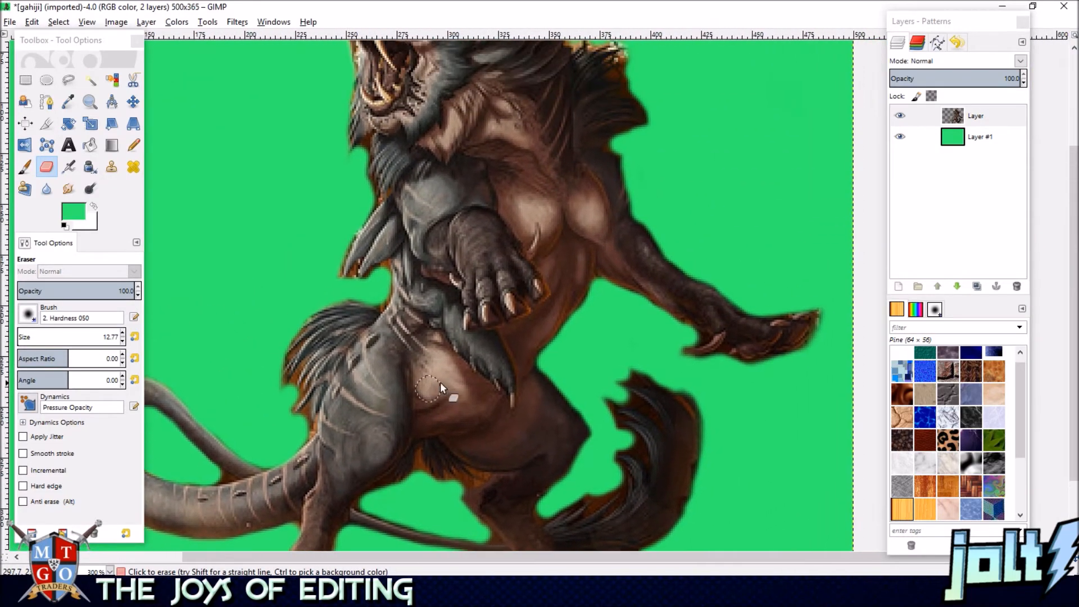
drag(596, 129, 645, 277)
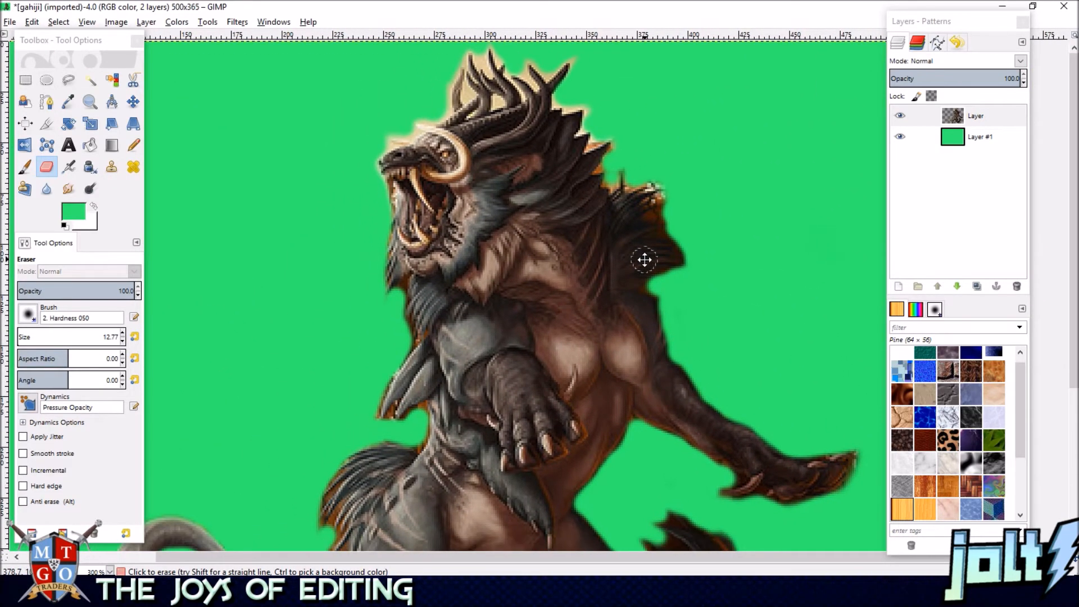
drag(645, 211, 692, 46)
drag(578, 292, 522, 110)
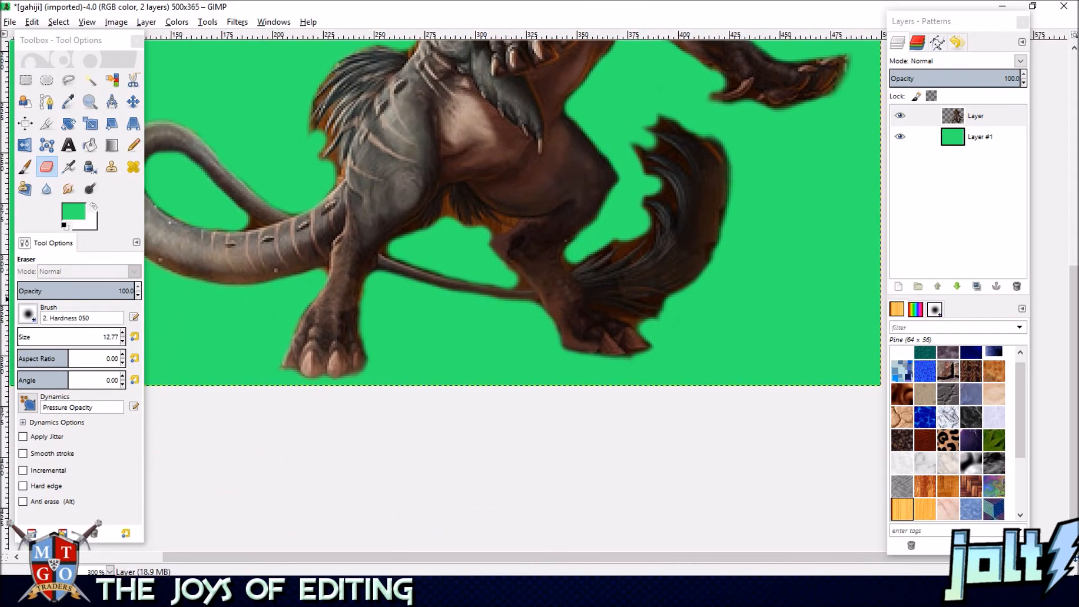
Reduce the eraser size to 5.77 and erase the orange background under the belly and between its hanging fur tufts.
click(122, 340)
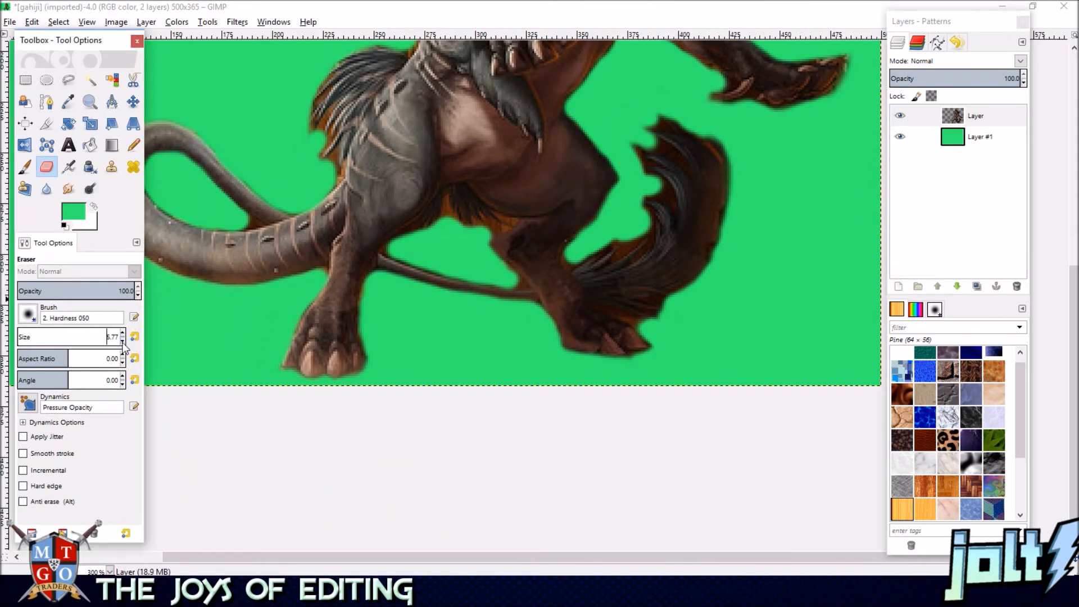
scroll(484, 266, up, 4)
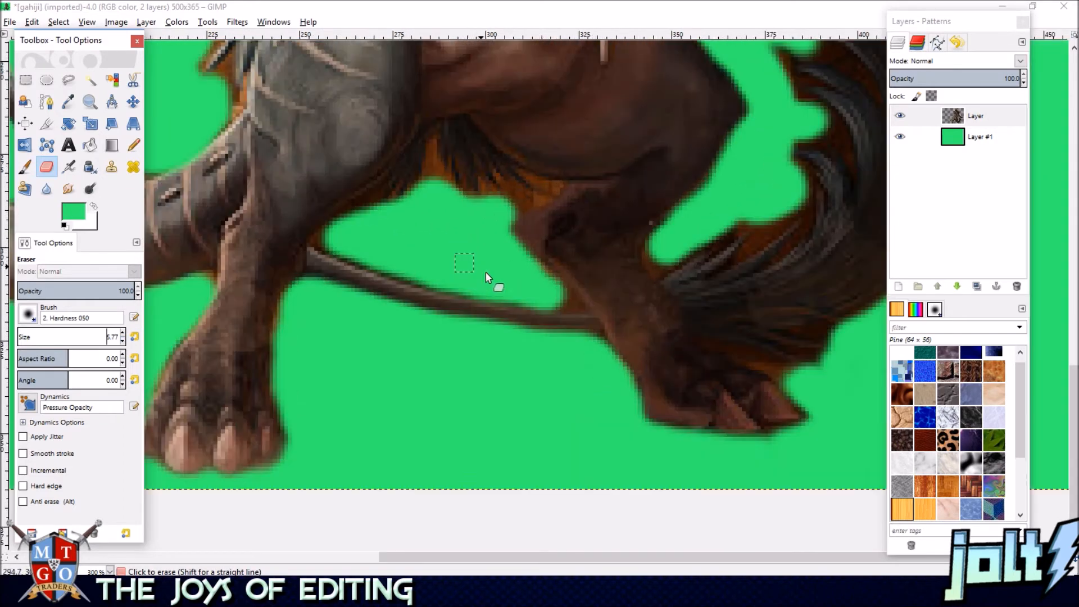
drag(601, 327, 675, 347)
mouse_move(559, 230)
mouse_down()
mouse_move(532, 162)
mouse_move(610, 127)
mouse_move(407, 149)
mouse_move(437, 445)
mouse_up()
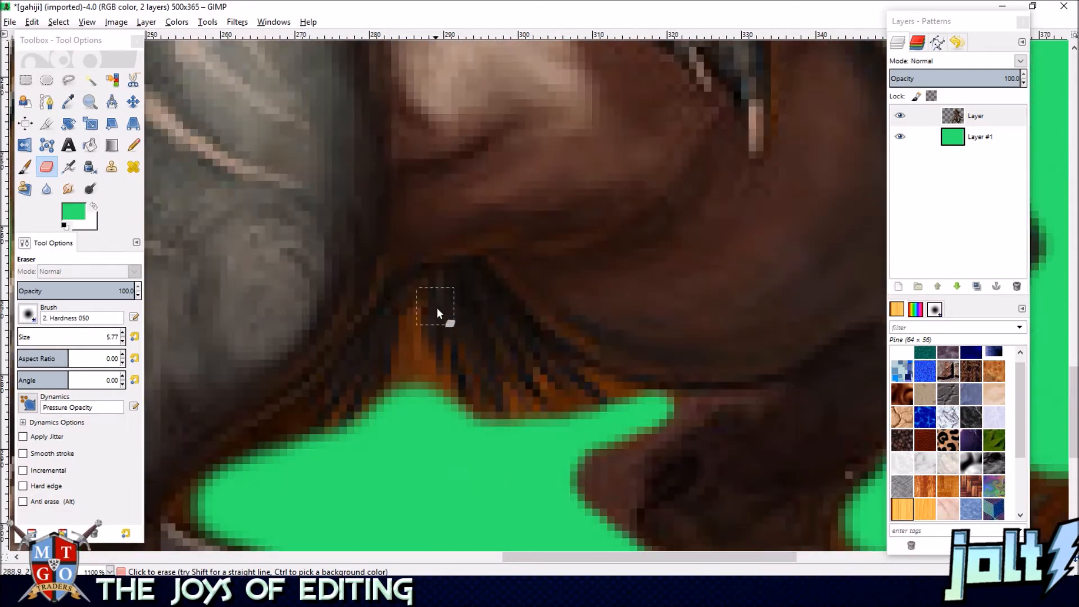
mouse_move(408, 320)
mouse_down()
mouse_move(410, 408)
mouse_move(423, 379)
mouse_move(416, 346)
mouse_move(441, 408)
mouse_move(444, 398)
mouse_move(479, 433)
mouse_move(527, 434)
mouse_move(580, 421)
mouse_move(564, 414)
mouse_move(639, 408)
mouse_move(616, 399)
mouse_up()
mouse_move(403, 403)
mouse_down()
mouse_move(498, 349)
mouse_move(347, 419)
mouse_up()
mouse_move(280, 451)
mouse_down()
mouse_move(344, 449)
mouse_move(462, 373)
mouse_up()
drag(505, 404, 569, 338)
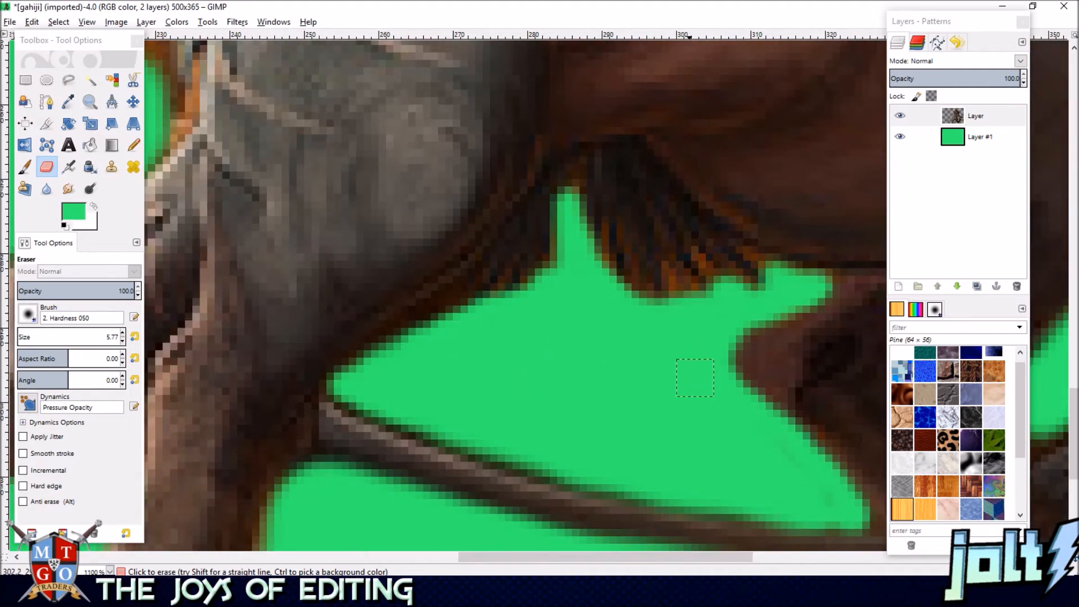
Erase the background at the ends of the belly fur and trim the front edge of the hind leg below the knee.
drag(696, 378, 403, 309)
drag(516, 219, 505, 221)
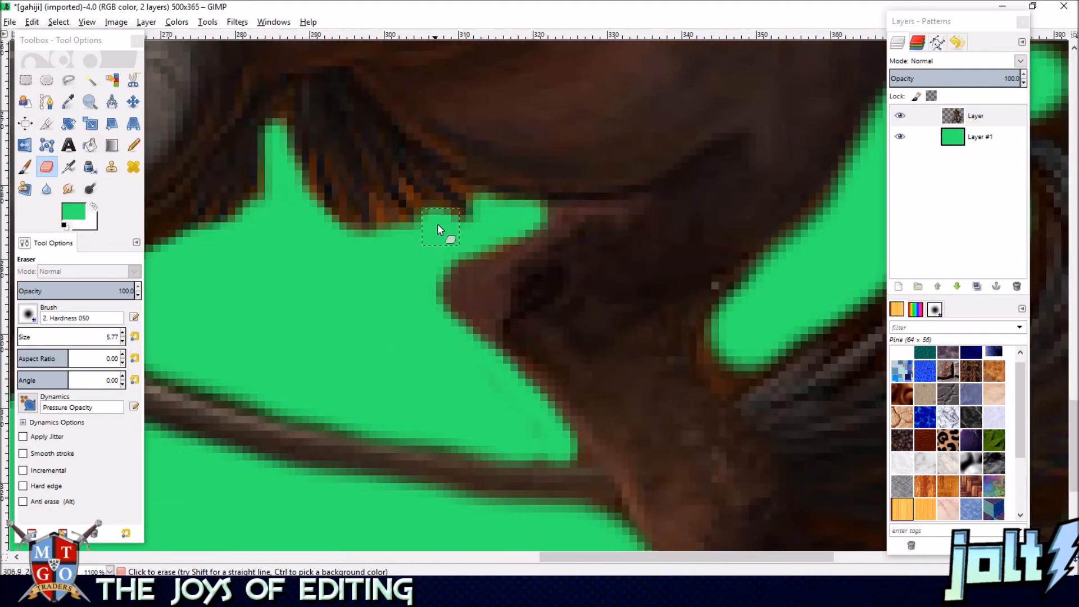
mouse_move(417, 269)
mouse_down()
mouse_move(376, 225)
mouse_move(323, 128)
mouse_up()
drag(381, 222, 443, 247)
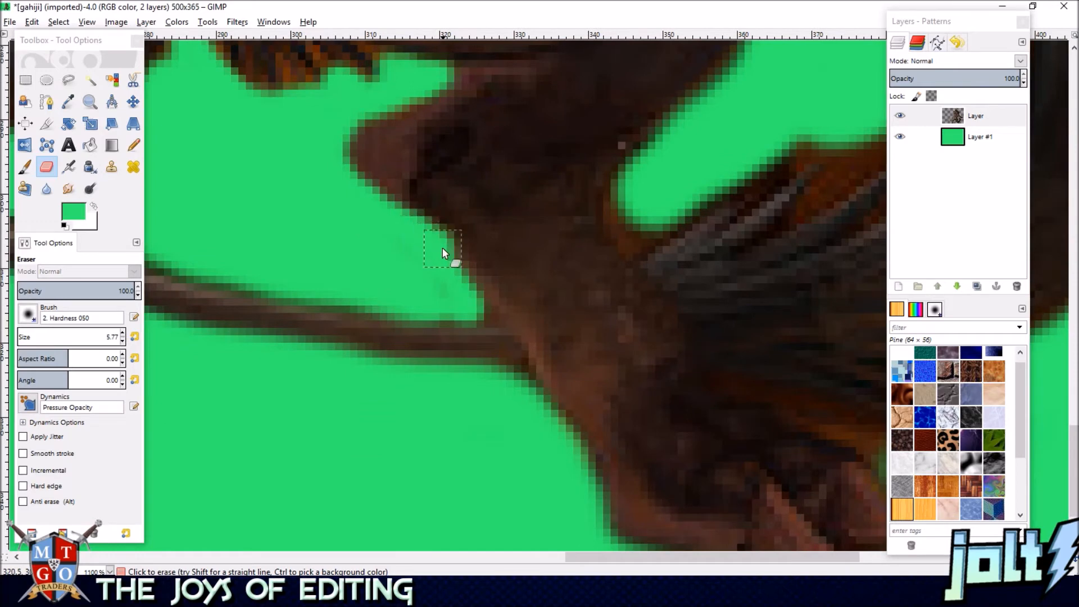
Erase the background between the hind leg and the tail tuft, cutting gaps between the tuft's lower inner strands.
drag(723, 197, 568, 260)
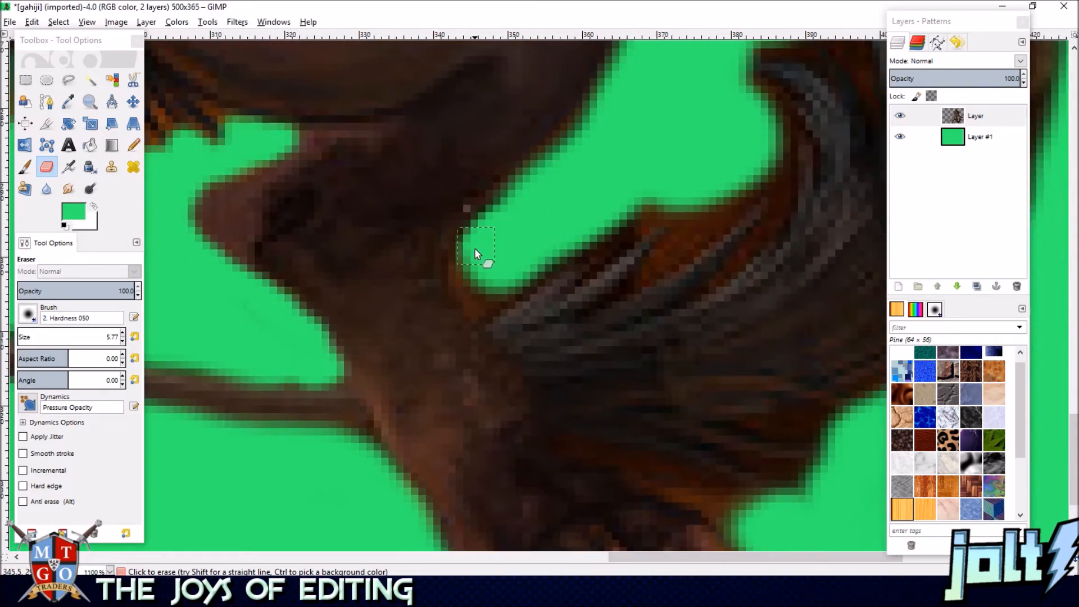
mouse_move(664, 256)
mouse_down()
mouse_move(642, 272)
mouse_move(701, 228)
mouse_move(628, 221)
mouse_up()
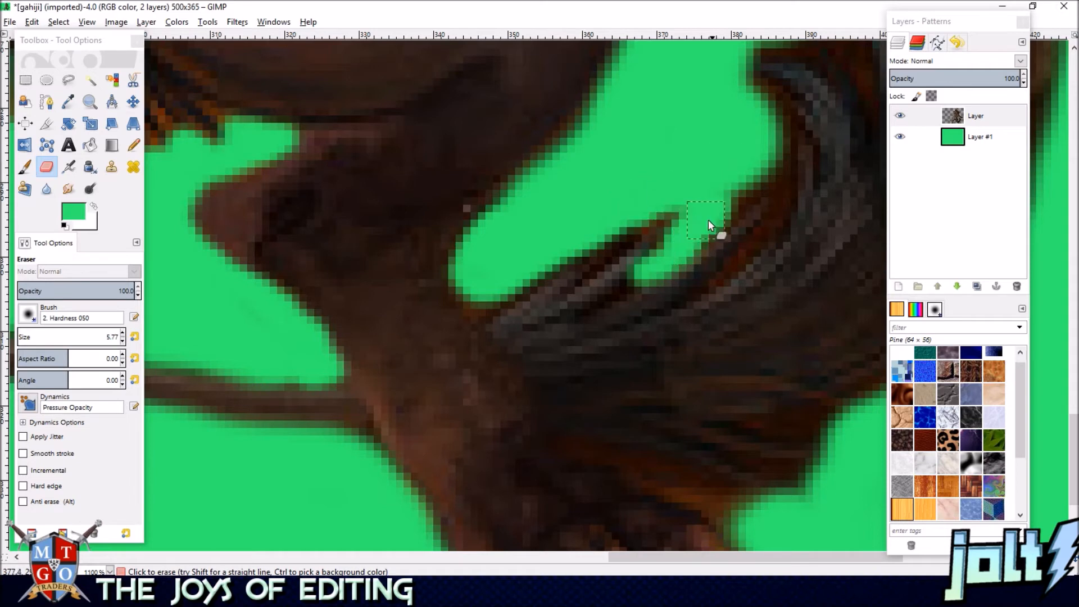
drag(708, 220, 758, 210)
mouse_move(755, 253)
mouse_down()
mouse_move(747, 129)
mouse_move(729, 180)
mouse_move(764, 154)
mouse_move(708, 187)
mouse_move(693, 141)
mouse_move(723, 166)
mouse_move(735, 257)
mouse_up()
Erase the orange background in the curved gap behind the middle inner strand of the tail tuft.
drag(705, 145, 634, 277)
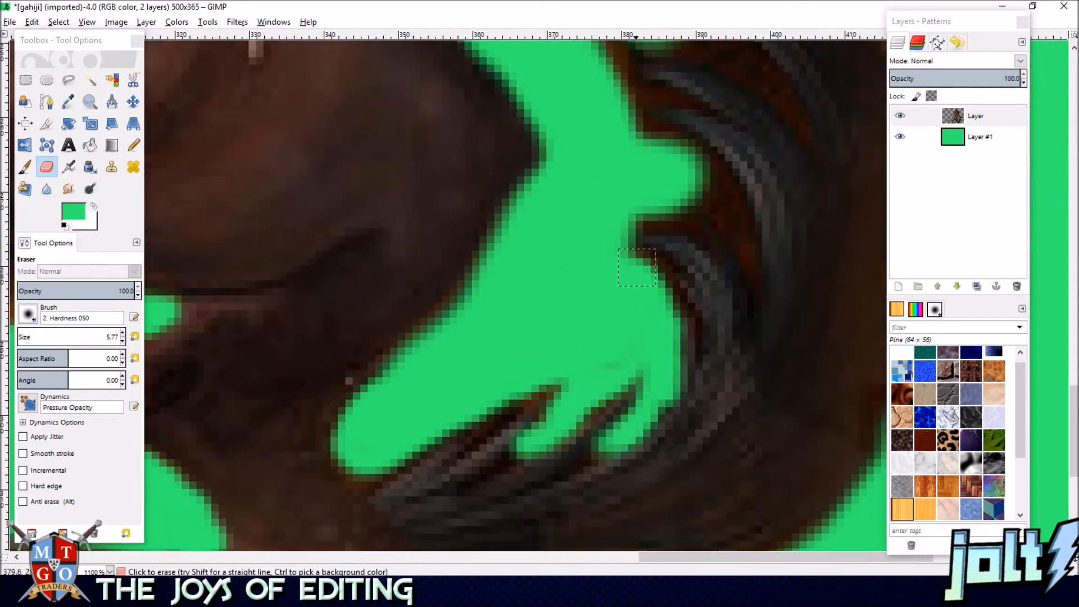
drag(702, 185, 676, 226)
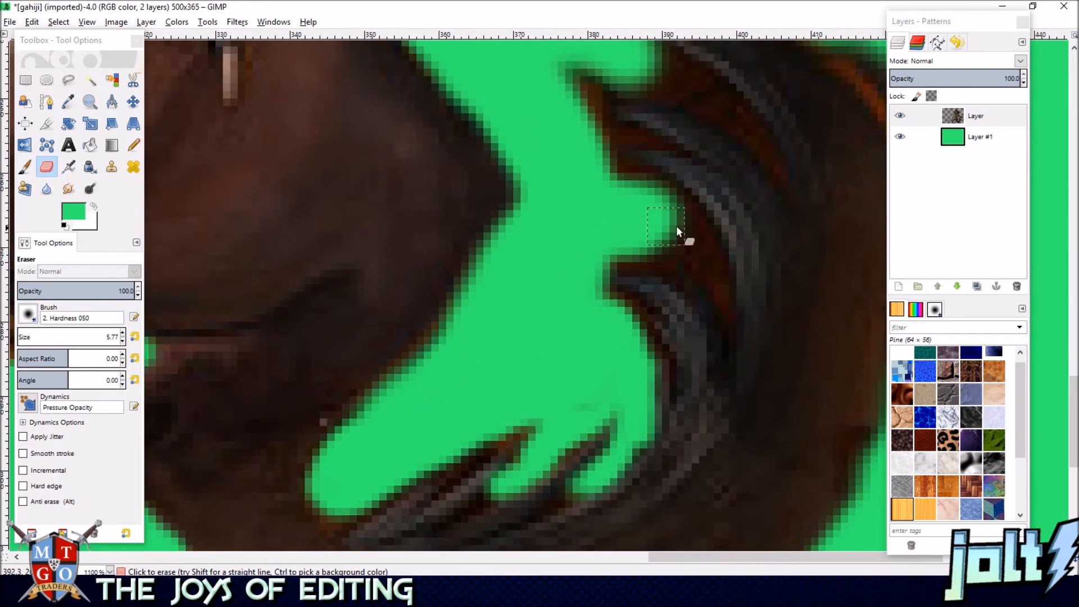
drag(724, 324, 695, 236)
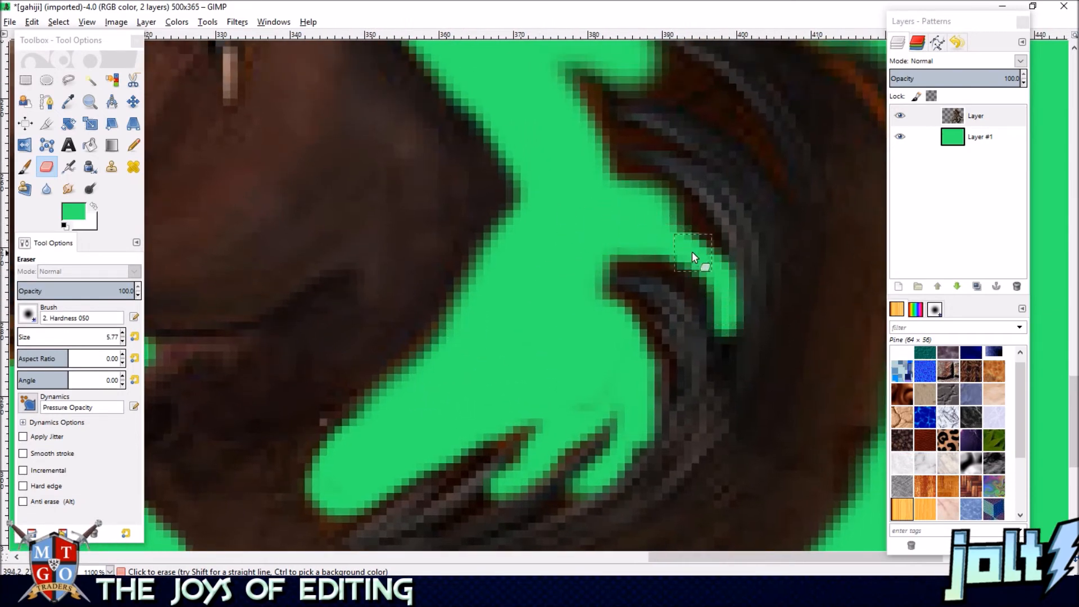
Erase a long gap between the upper inner strands of the tail tuft and a small notch at its tip.
drag(583, 166, 585, 278)
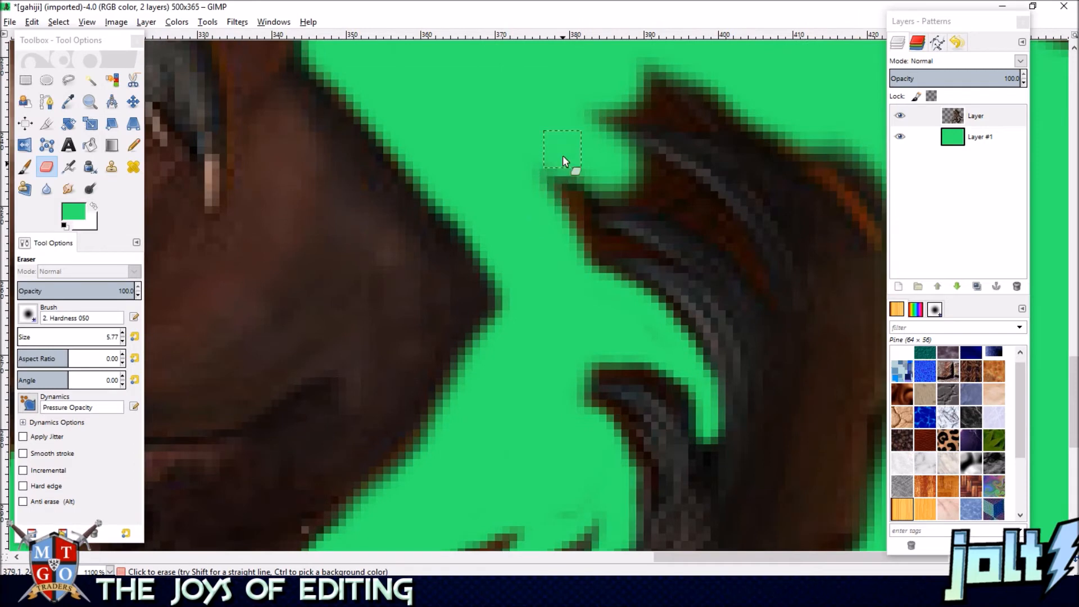
drag(531, 181, 632, 168)
mouse_move(751, 265)
mouse_down()
mouse_move(684, 214)
mouse_move(570, 166)
mouse_up()
mouse_move(778, 294)
mouse_down()
mouse_move(698, 202)
mouse_move(555, 139)
mouse_move(592, 74)
mouse_move(680, 118)
mouse_move(568, 76)
mouse_up()
drag(746, 84, 655, 62)
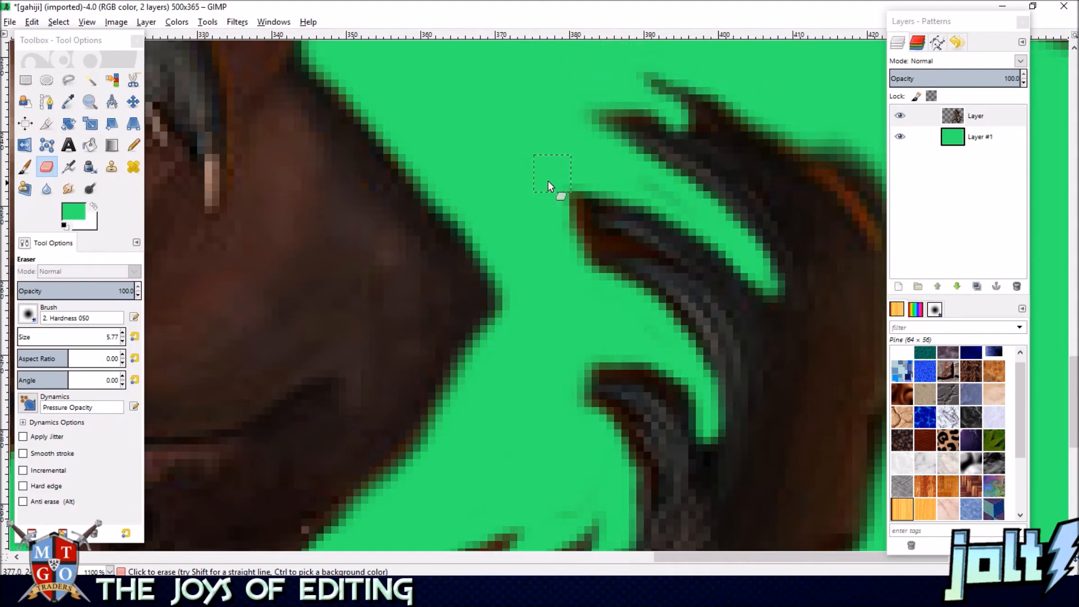
Cut a short gap in the middle inner strand of the tail tuft and a curved notch near its upper outer edge.
mouse_move(639, 258)
mouse_down()
mouse_move(511, 209)
mouse_move(548, 203)
mouse_move(564, 185)
mouse_up()
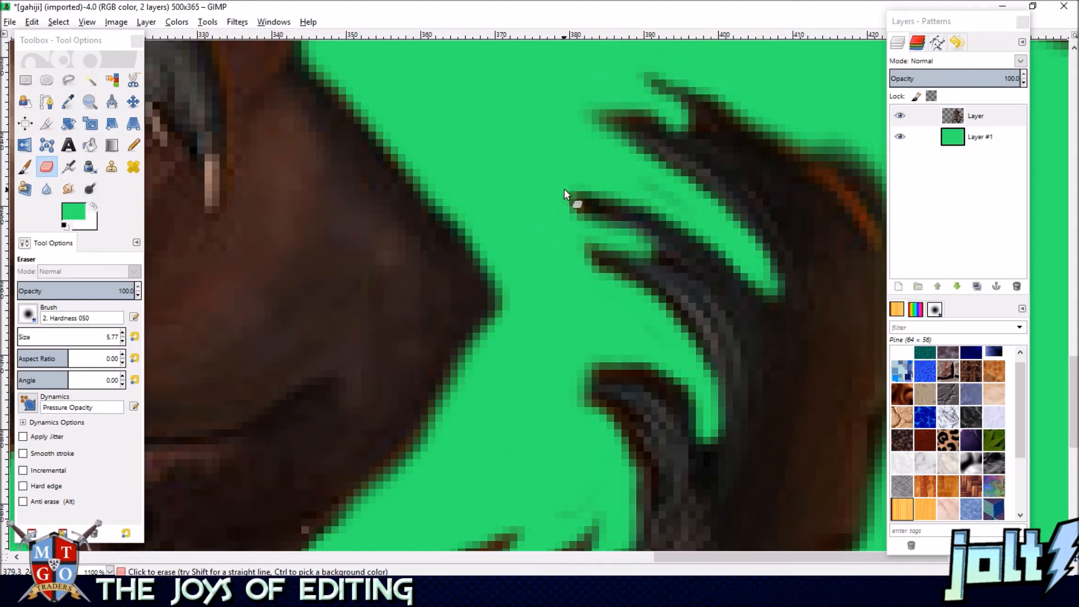
mouse_move(566, 318)
mouse_down()
mouse_move(552, 284)
mouse_move(516, 134)
mouse_move(565, 152)
mouse_move(511, 359)
mouse_move(436, 245)
mouse_move(452, 280)
mouse_move(465, 277)
mouse_move(416, 231)
mouse_move(391, 156)
mouse_move(773, 208)
mouse_move(679, 281)
mouse_up()
mouse_move(608, 253)
mouse_down()
mouse_move(557, 170)
mouse_move(626, 222)
mouse_up()
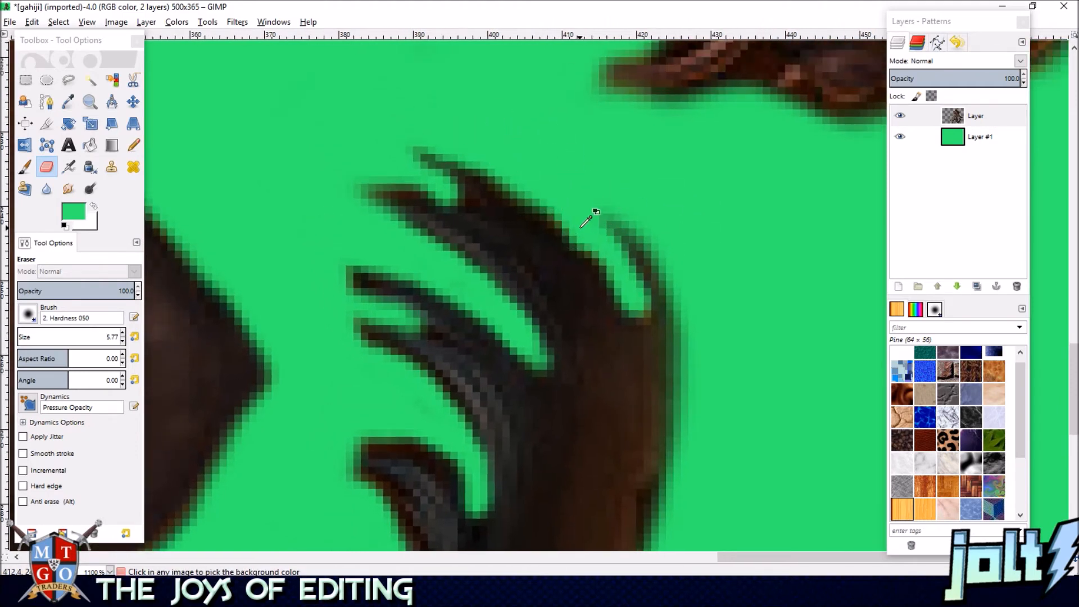
Trim the reddish inner edge of the lower curled strand of the tail tuft.
scroll(569, 230, down, 2)
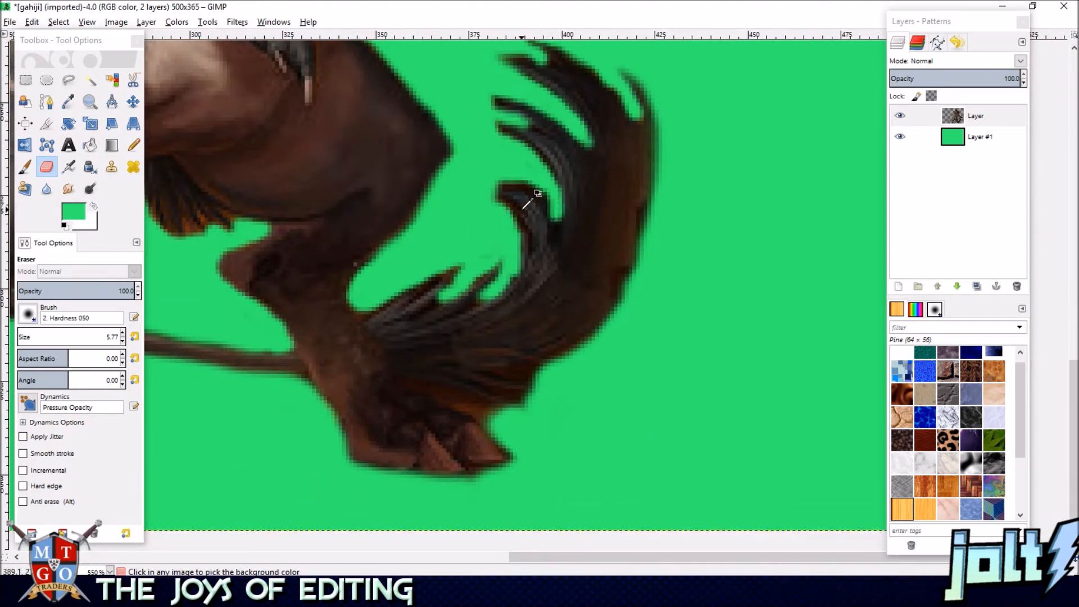
scroll(527, 216, up, 2)
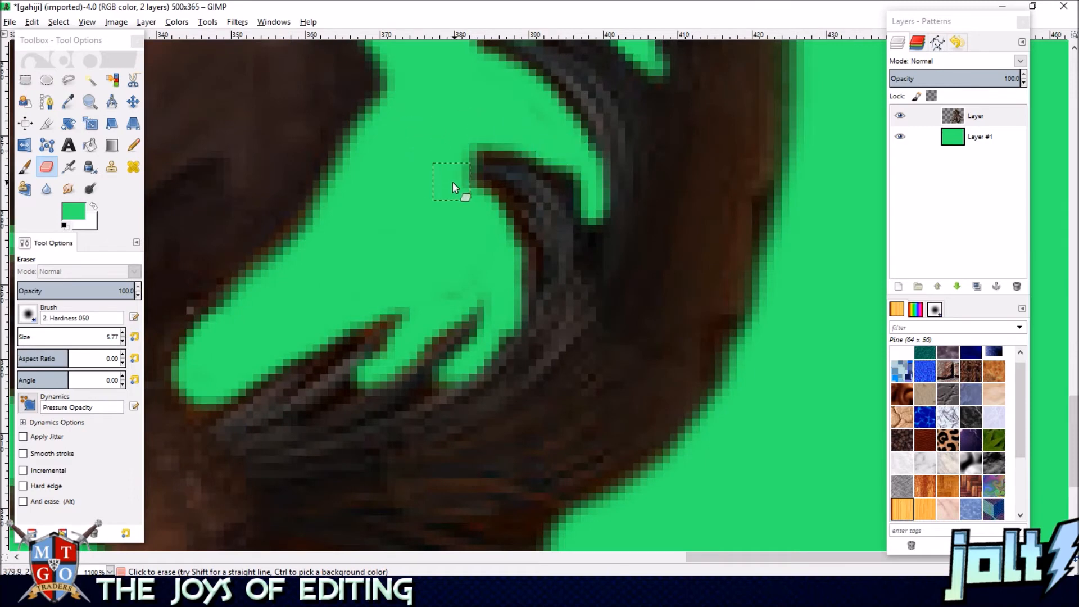
scroll(517, 267, down, 2)
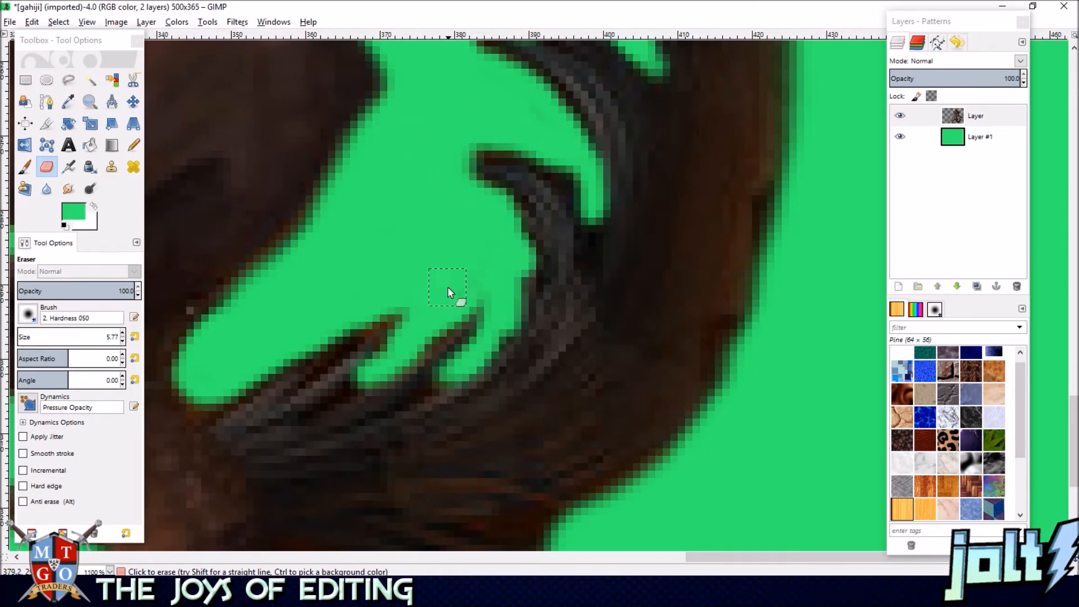
scroll(453, 297, up, 2)
scroll(480, 195, down, 2)
scroll(514, 199, up, 2)
scroll(292, 286, down, 2)
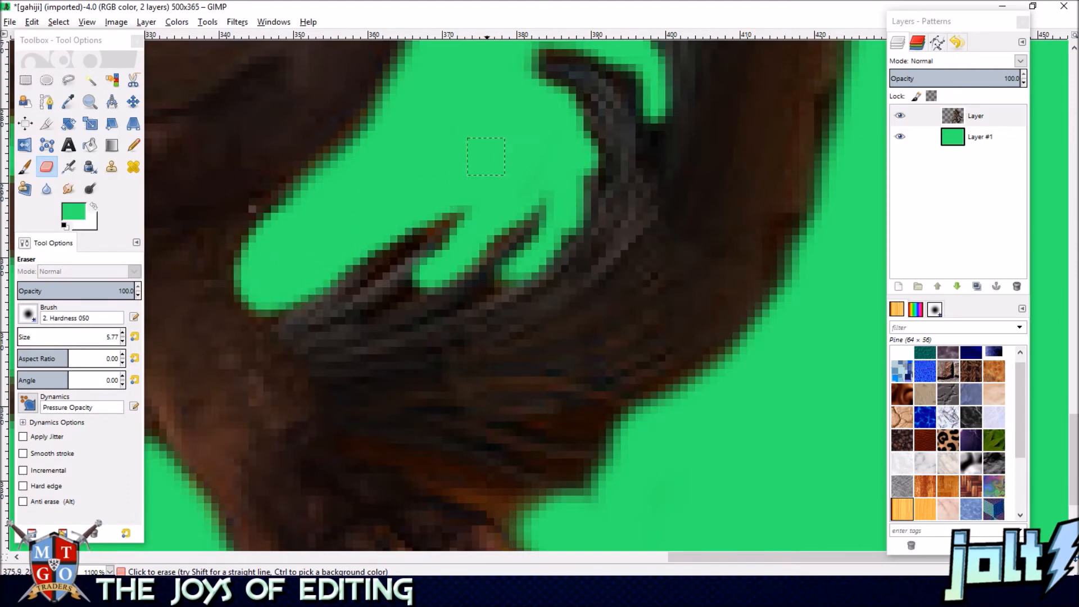
scroll(556, 117, up, 2)
scroll(337, 281, down, 2)
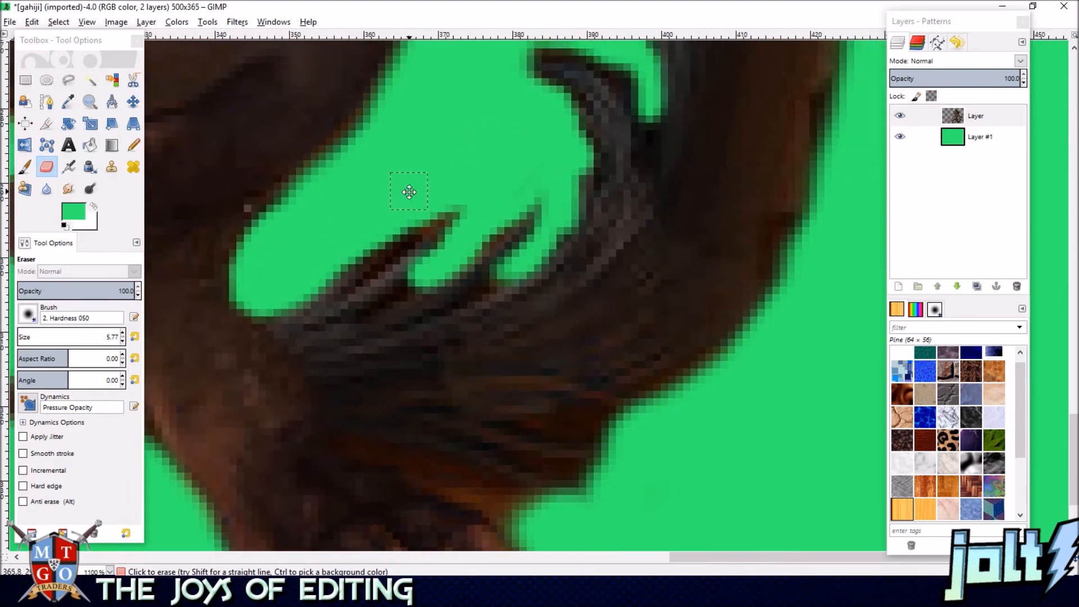
scroll(394, 337, up, 2)
scroll(428, 400, down, 2)
scroll(433, 320, up, 2)
Erase a gap between the lower fur of the tail tuft and the hind foot, and trim around the toes.
click(438, 326)
drag(517, 351, 601, 397)
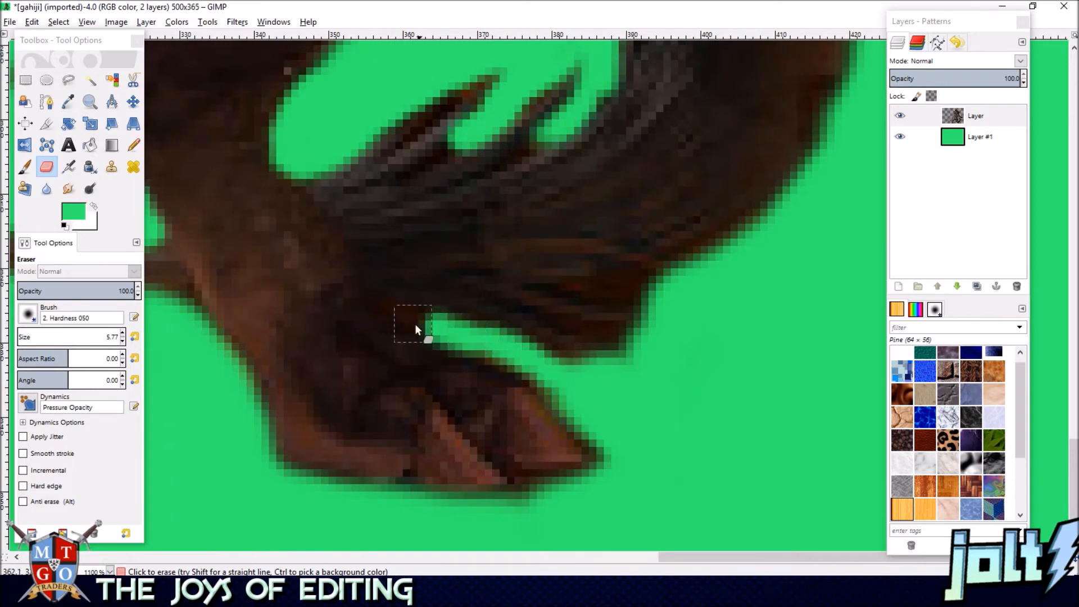
mouse_move(531, 360)
mouse_down()
mouse_move(645, 468)
mouse_move(595, 435)
mouse_up()
mouse_move(569, 483)
mouse_down()
mouse_move(505, 506)
mouse_move(458, 493)
mouse_up()
Trim the outer edge of the tail tuft from its lower fur up to the strands at the tip.
mouse_move(602, 286)
mouse_down()
mouse_move(723, 279)
mouse_move(615, 345)
mouse_move(760, 302)
mouse_move(631, 398)
mouse_move(523, 392)
mouse_move(657, 316)
mouse_up()
drag(761, 287, 584, 487)
drag(554, 377, 585, 309)
drag(622, 204, 586, 368)
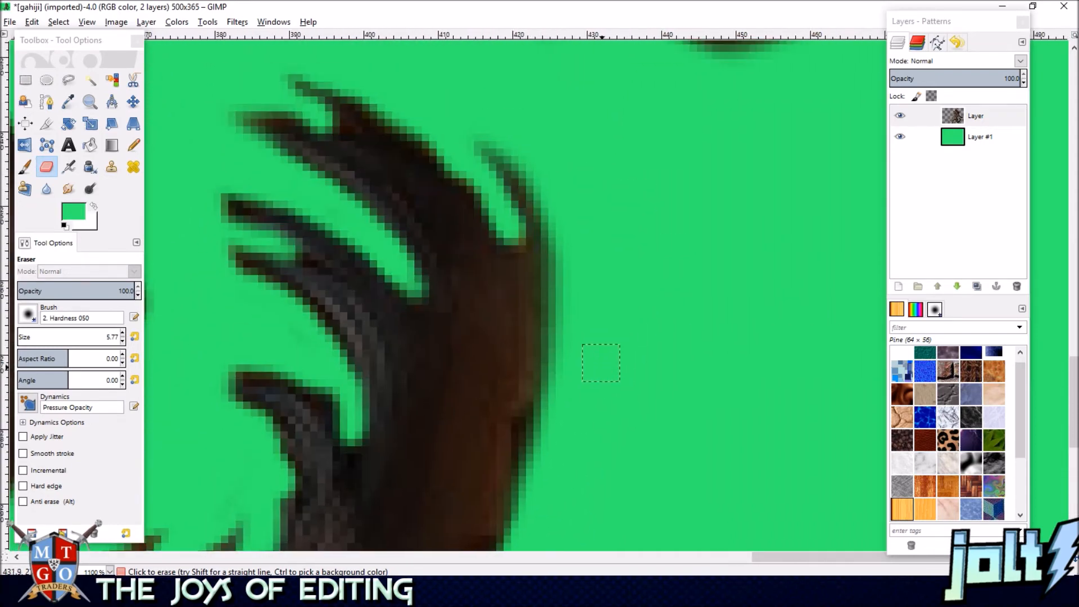
drag(349, 153, 382, 234)
drag(319, 188, 286, 180)
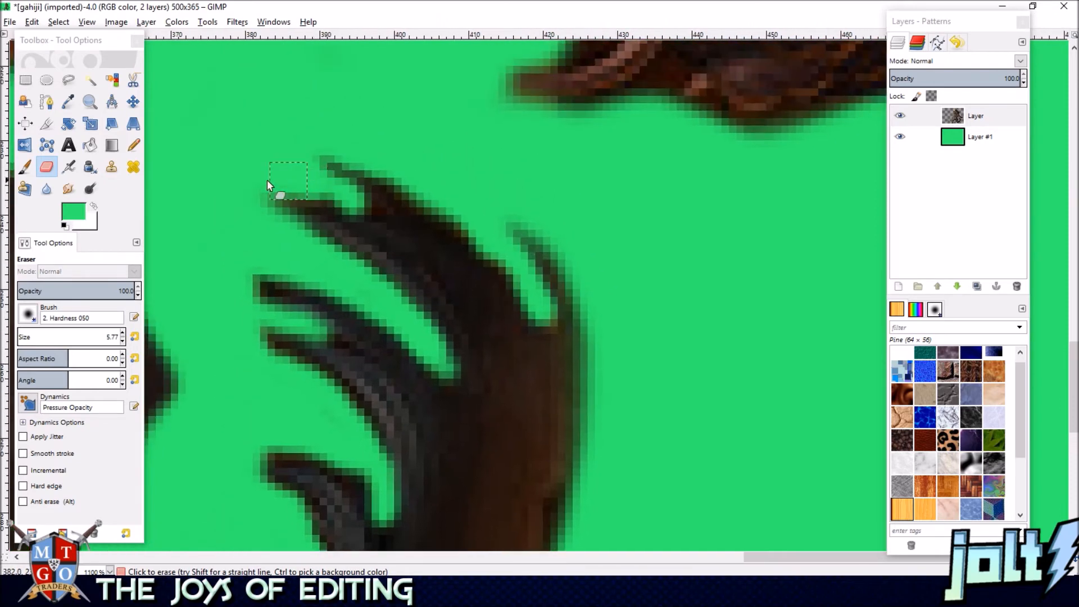
drag(463, 108, 490, 293)
Trim the leftover background along the beast's waist and flank between the hind leg and the outstretched arm.
scroll(441, 276, down, 2)
drag(360, 265, 523, 217)
scroll(449, 180, up, 2)
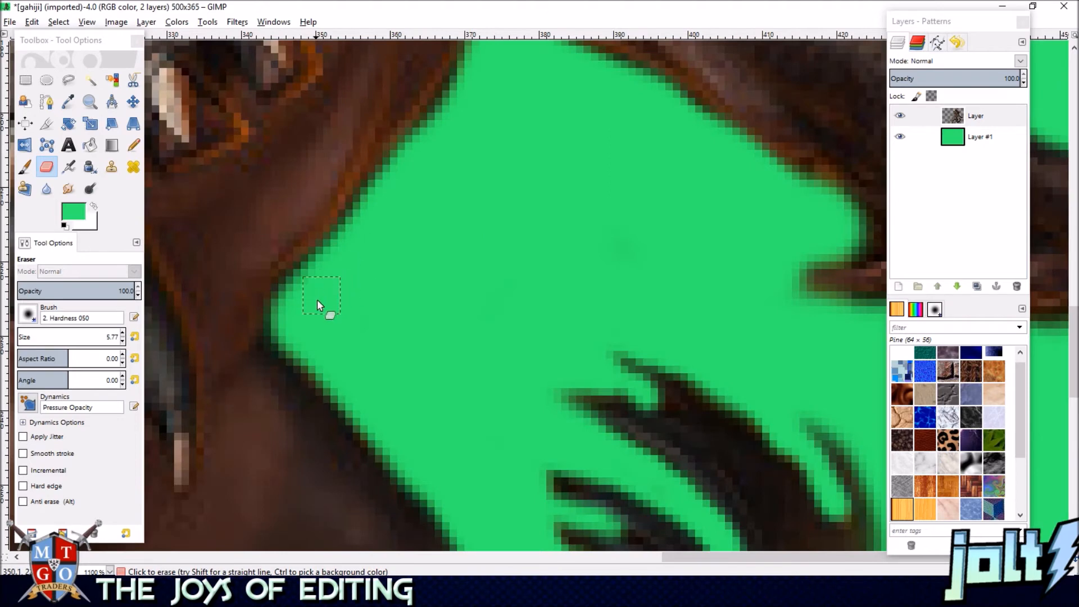
drag(300, 287, 364, 229)
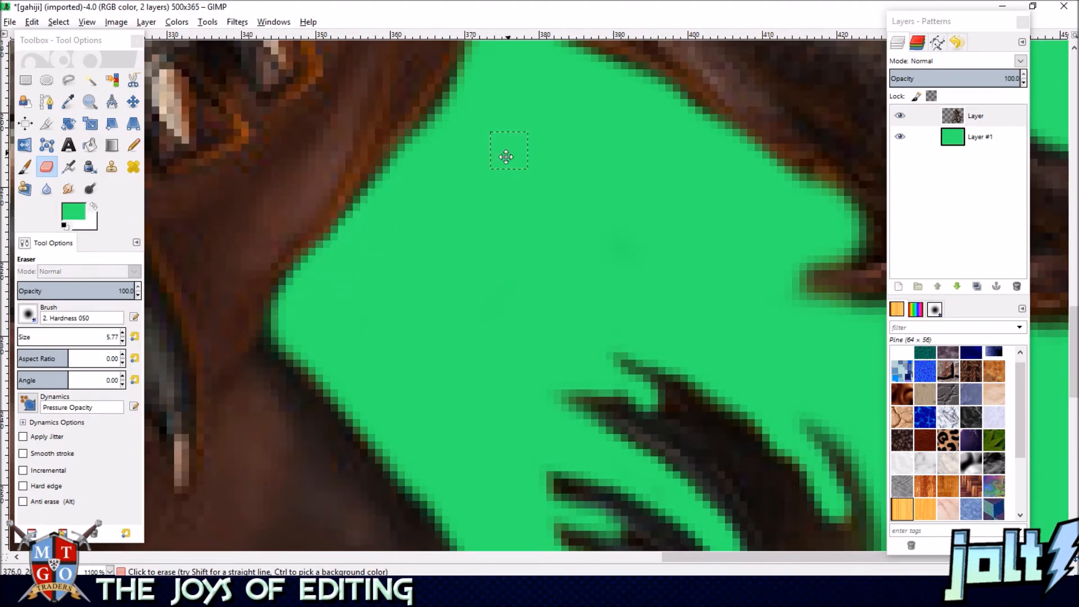
drag(505, 154, 441, 283)
drag(324, 319, 335, 290)
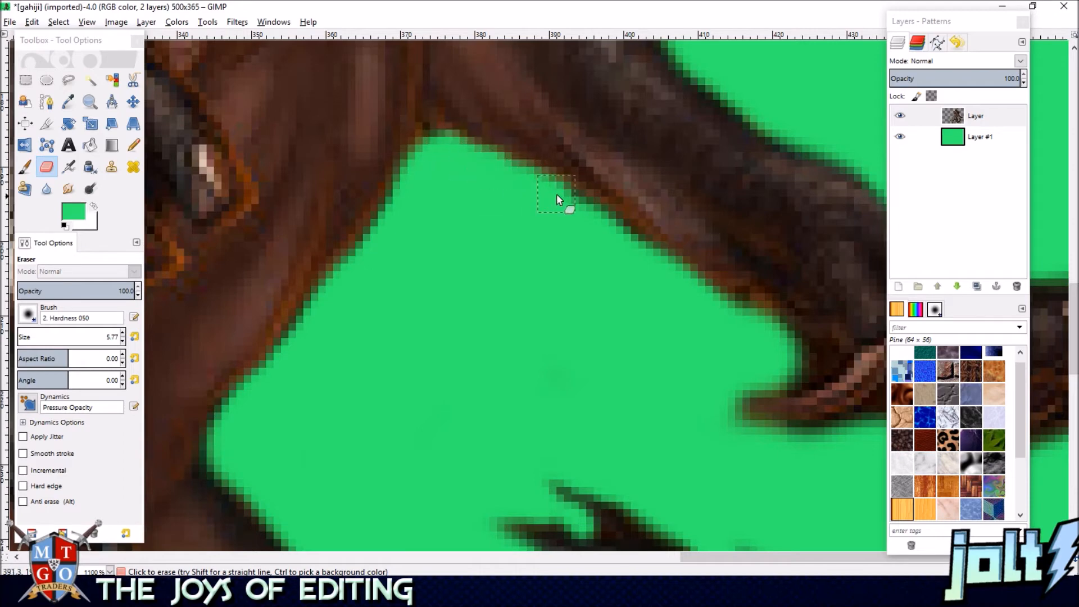
Erase the background along the underside of the outstretched arm, around the thumb claw and along the hand.
mouse_move(686, 277)
mouse_down()
mouse_move(793, 346)
mouse_move(609, 292)
mouse_move(553, 315)
mouse_move(656, 298)
mouse_move(528, 325)
mouse_up()
mouse_move(596, 396)
mouse_down()
mouse_move(674, 385)
mouse_move(721, 347)
mouse_up()
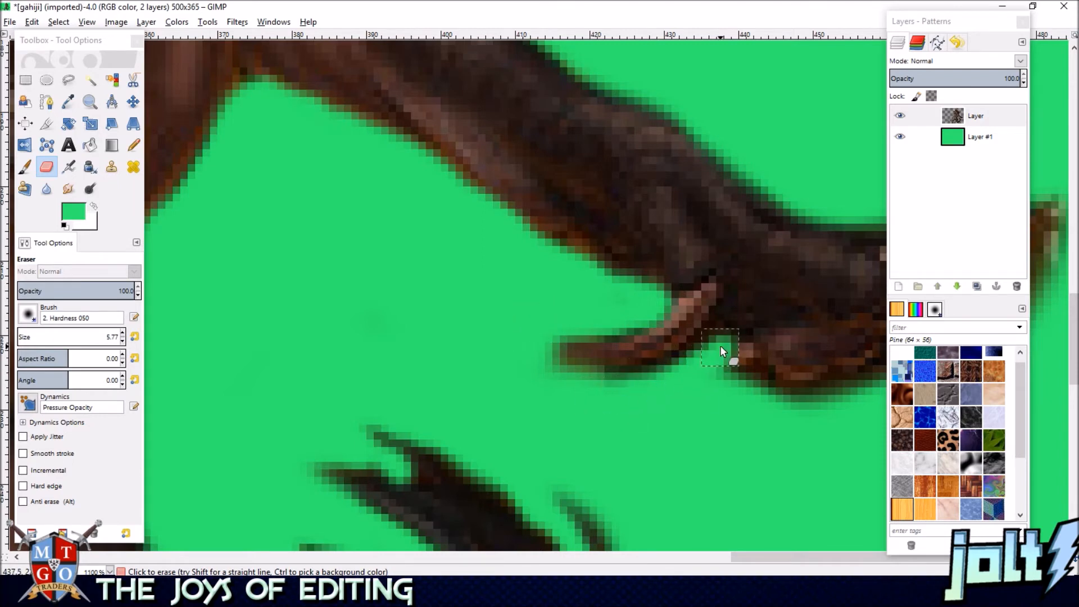
drag(809, 431, 492, 405)
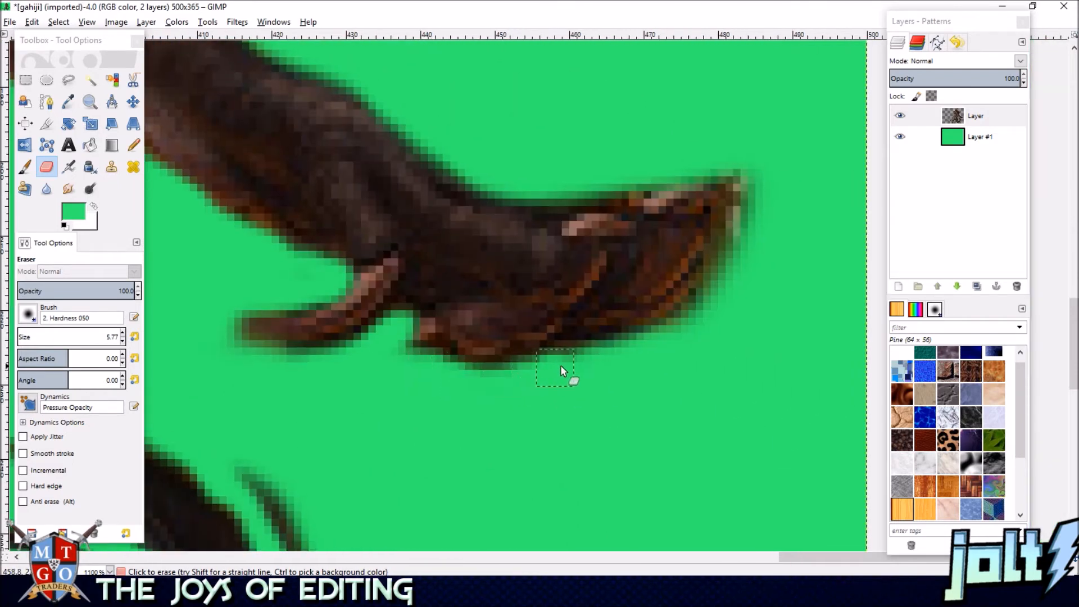
mouse_move(725, 281)
mouse_down()
mouse_move(763, 188)
mouse_move(692, 176)
mouse_move(564, 201)
mouse_move(416, 151)
mouse_up()
Deepen the notch between the shoulder and the back fur, and trim the fur's lower edge.
scroll(416, 151, down, 3)
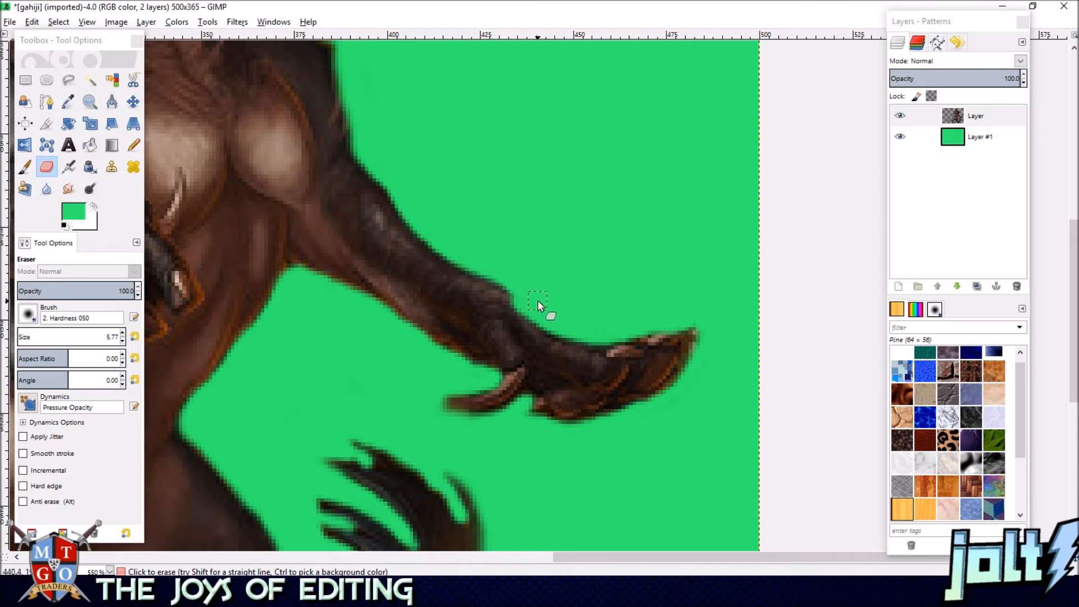
scroll(641, 306, up, 5)
scroll(575, 291, left, 3)
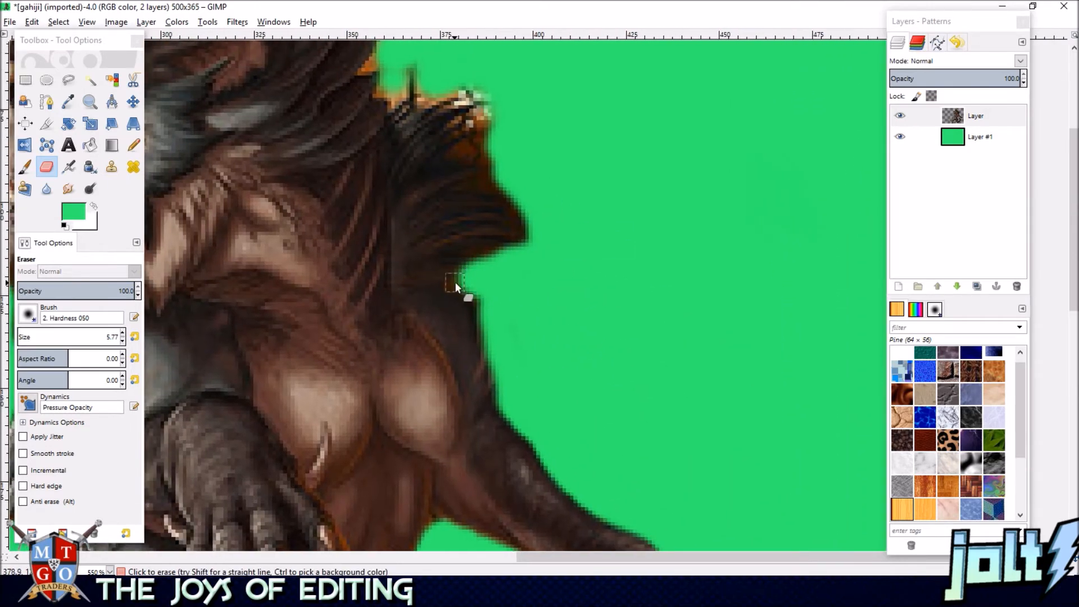
scroll(554, 299, up, 2)
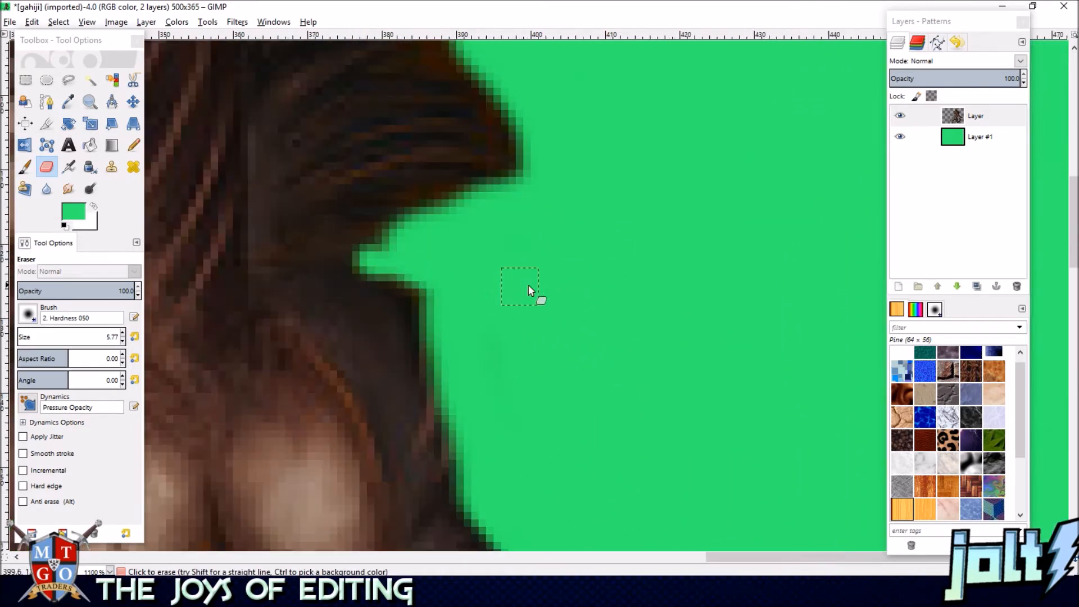
drag(388, 231, 531, 193)
mouse_move(622, 186)
mouse_down()
mouse_move(684, 289)
mouse_move(737, 326)
mouse_up()
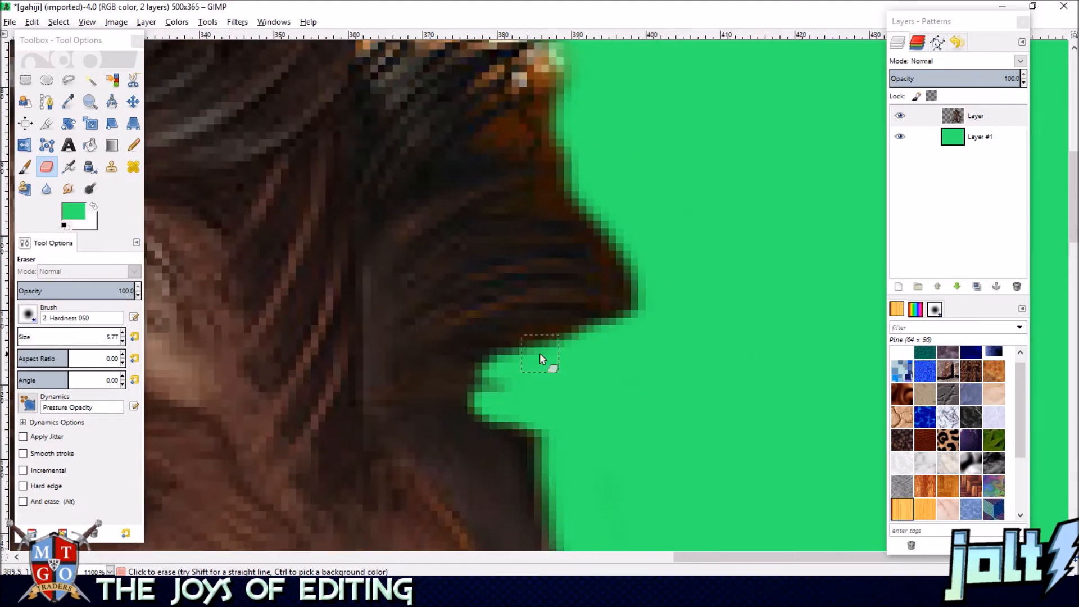
drag(482, 387, 629, 374)
drag(646, 367, 620, 432)
Cut several notches into the outer edge of the back fur to form separate pointed strands.
drag(480, 196, 634, 182)
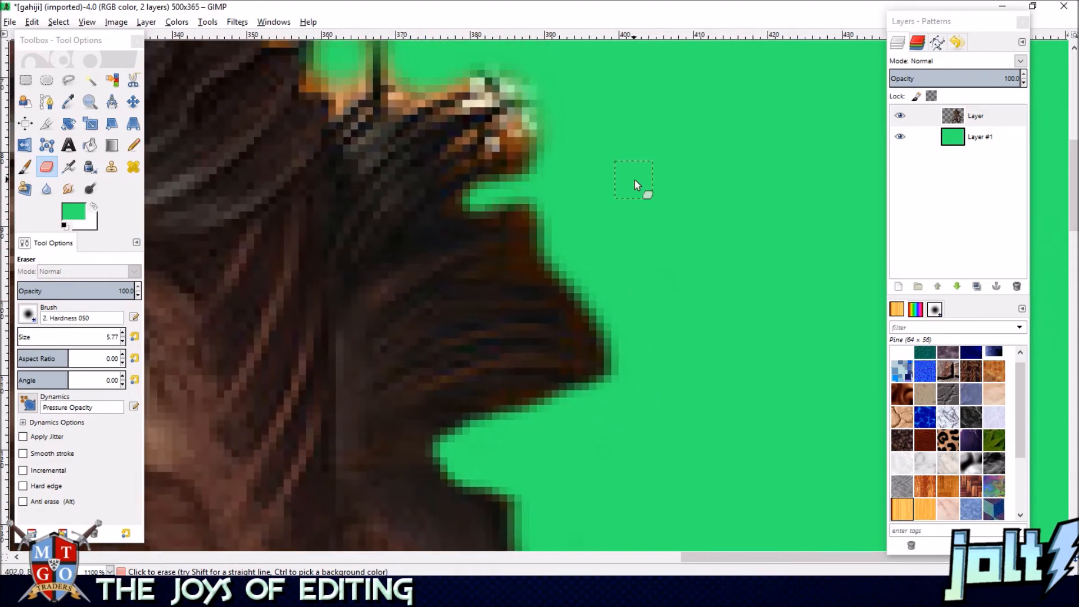
drag(517, 276, 615, 263)
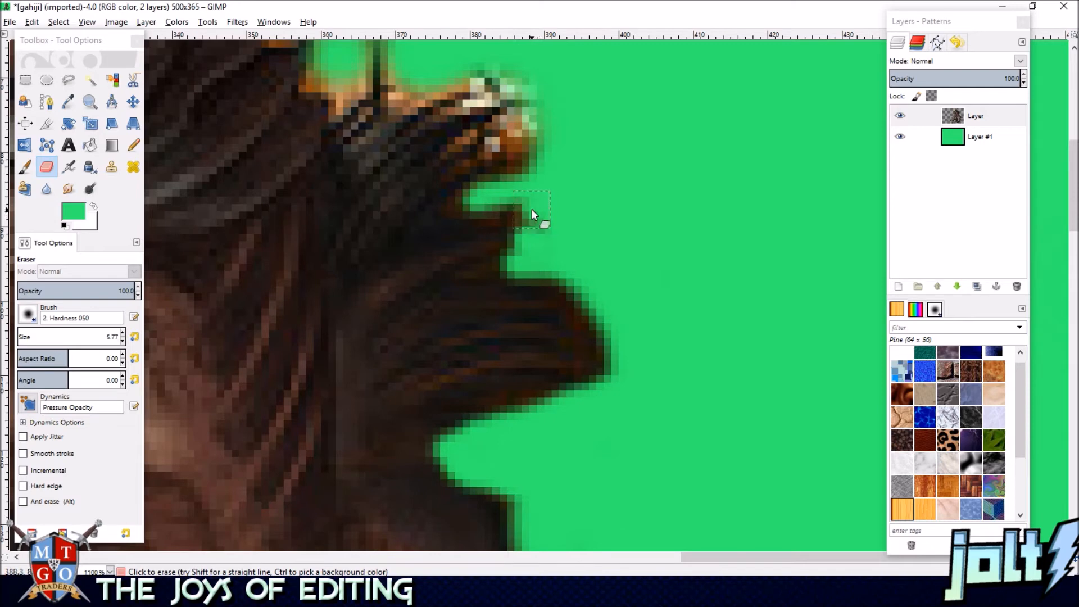
drag(568, 303, 585, 306)
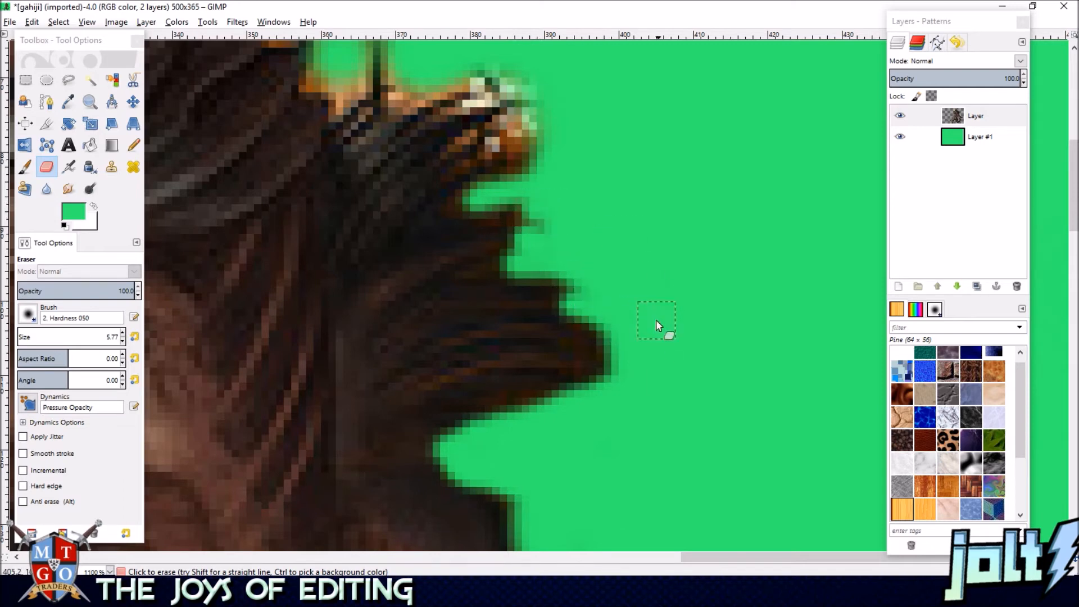
drag(656, 319, 640, 392)
Shape the tips of the upper back fur and erase the orange patch between it and the mane.
drag(488, 245, 537, 196)
drag(425, 145, 413, 120)
drag(323, 171, 299, 151)
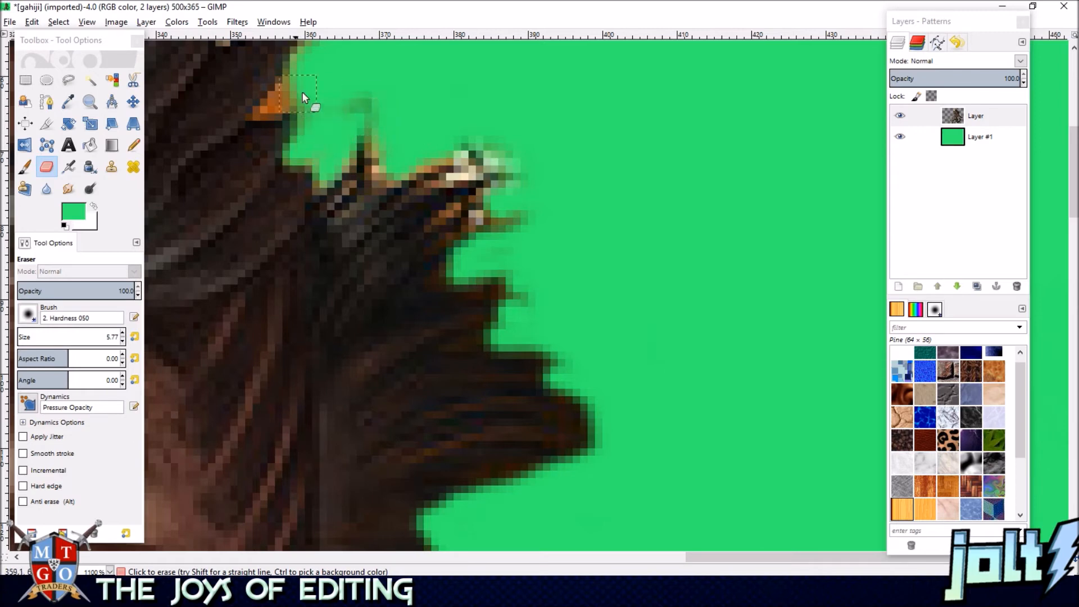
drag(301, 92, 363, 62)
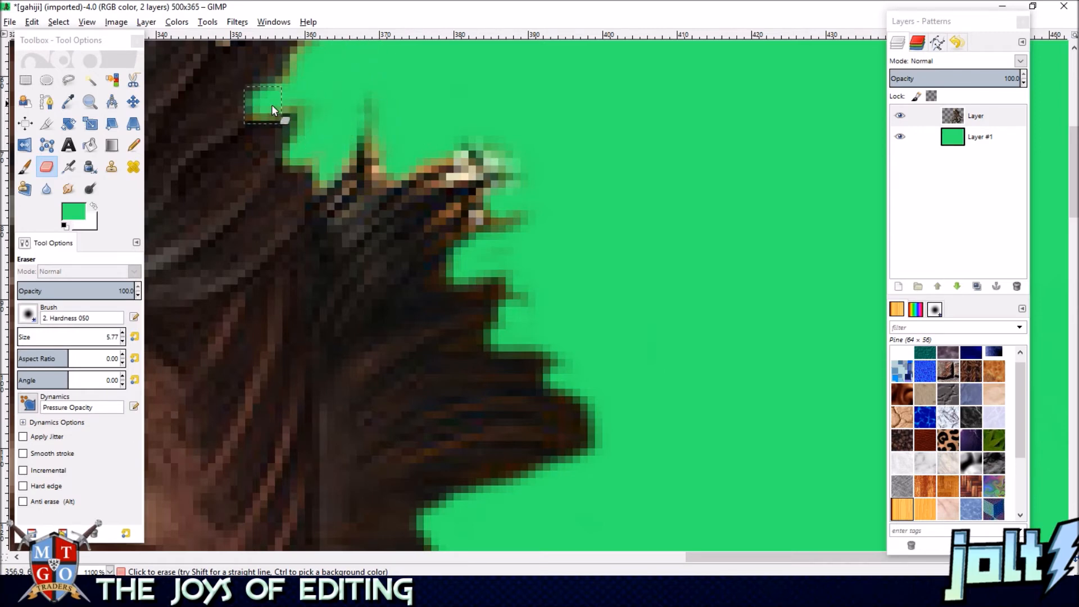
drag(271, 105, 472, 291)
Undo the last stroke around the orange-tipped mane spike and erase the pale background above it more tightly.
drag(453, 199, 552, 160)
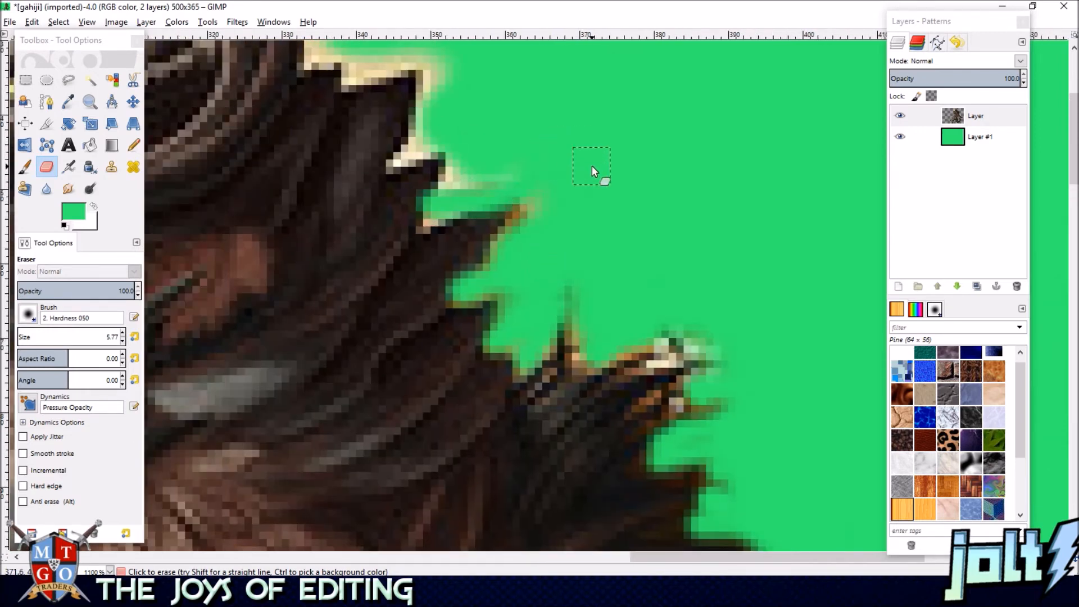
key(ctrl+z)
mouse_move(437, 214)
mouse_down()
mouse_move(510, 231)
mouse_move(522, 250)
mouse_up()
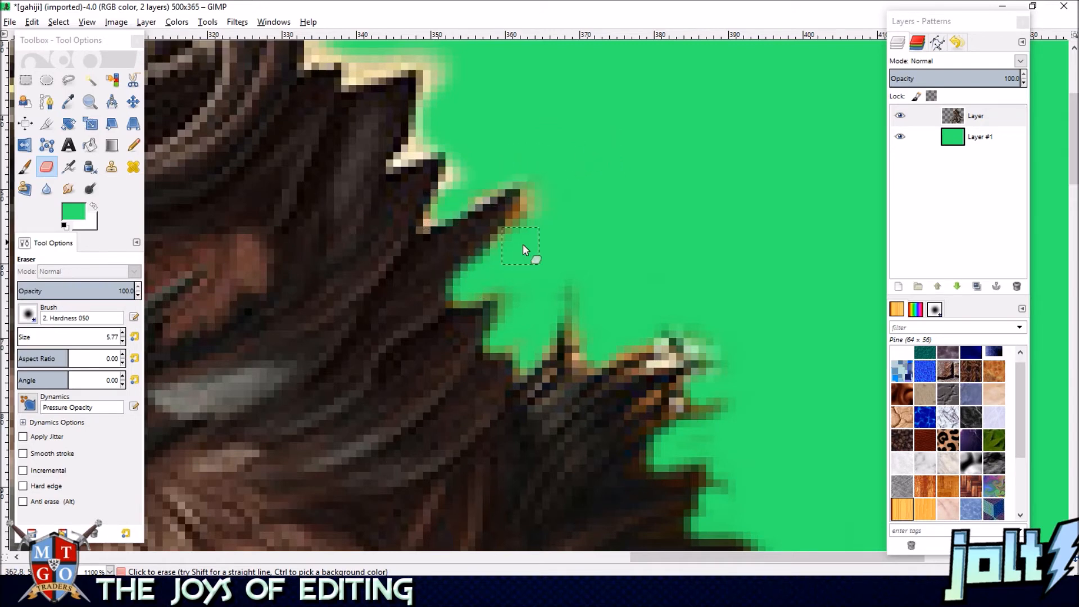
drag(452, 196, 499, 122)
drag(389, 152, 514, 115)
Erase the pale background between the upper mane spikes up to the rear horn and cut an extra notch there.
mouse_move(426, 71)
mouse_down()
mouse_move(488, 103)
mouse_move(476, 99)
mouse_up()
mouse_move(471, 157)
mouse_down()
mouse_move(525, 88)
mouse_move(662, 196)
mouse_up()
mouse_move(497, 155)
mouse_down()
mouse_move(487, 182)
mouse_move(518, 197)
mouse_up()
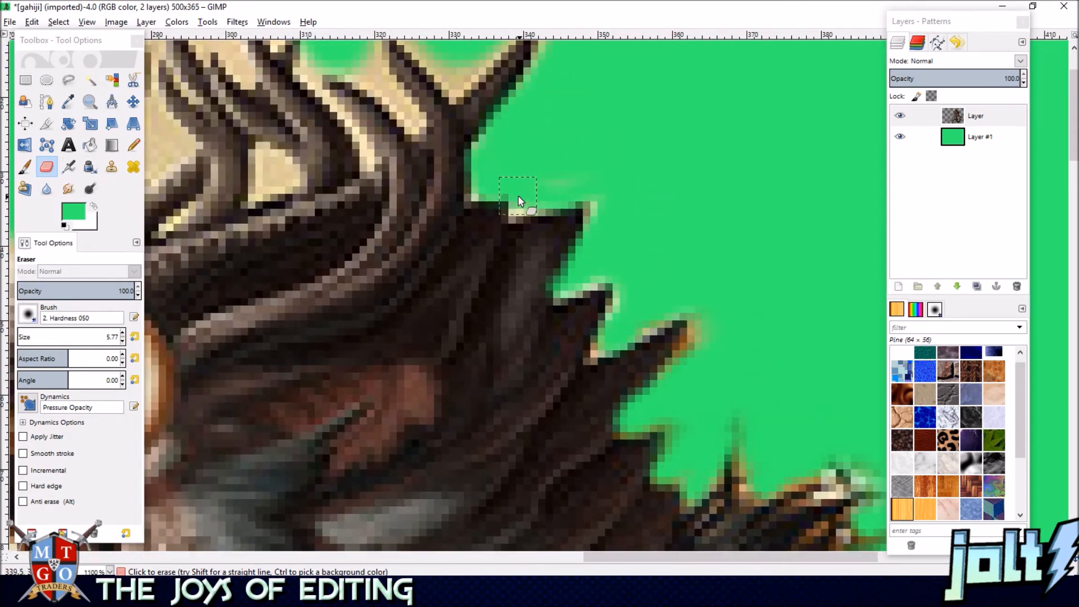
drag(601, 294, 629, 328)
scroll(652, 319, up, 5)
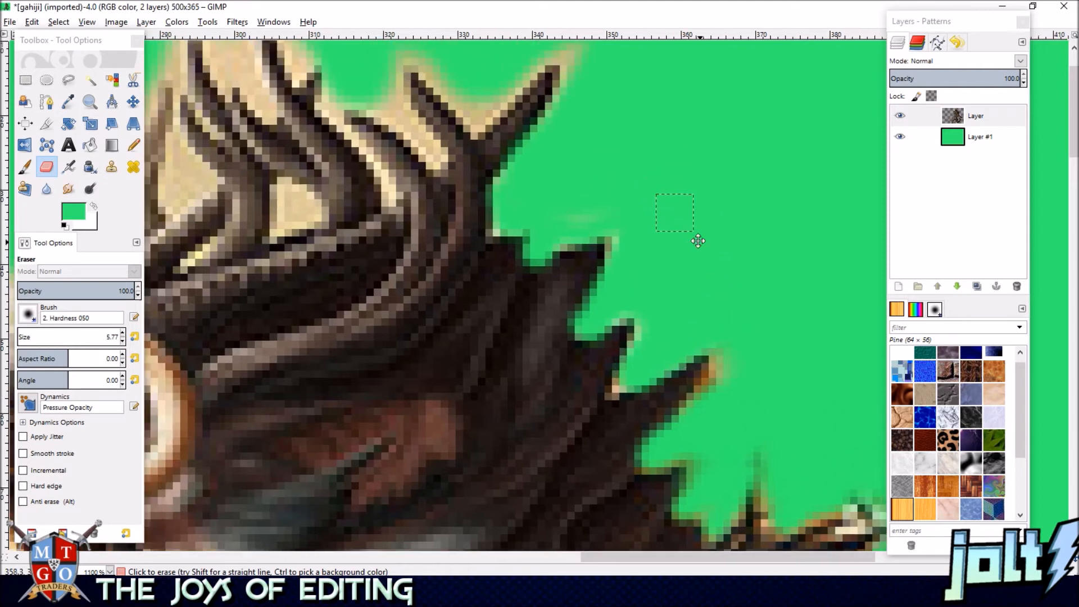
Erase the pale background around the forked rear horn and between the tips of the middle and front horns.
mouse_move(494, 211)
mouse_down()
mouse_move(523, 222)
mouse_move(602, 167)
mouse_up()
mouse_move(424, 184)
mouse_down()
mouse_move(472, 280)
mouse_move(434, 211)
mouse_up()
mouse_move(287, 132)
mouse_down()
mouse_move(392, 104)
mouse_move(375, 115)
mouse_up()
drag(438, 93, 451, 126)
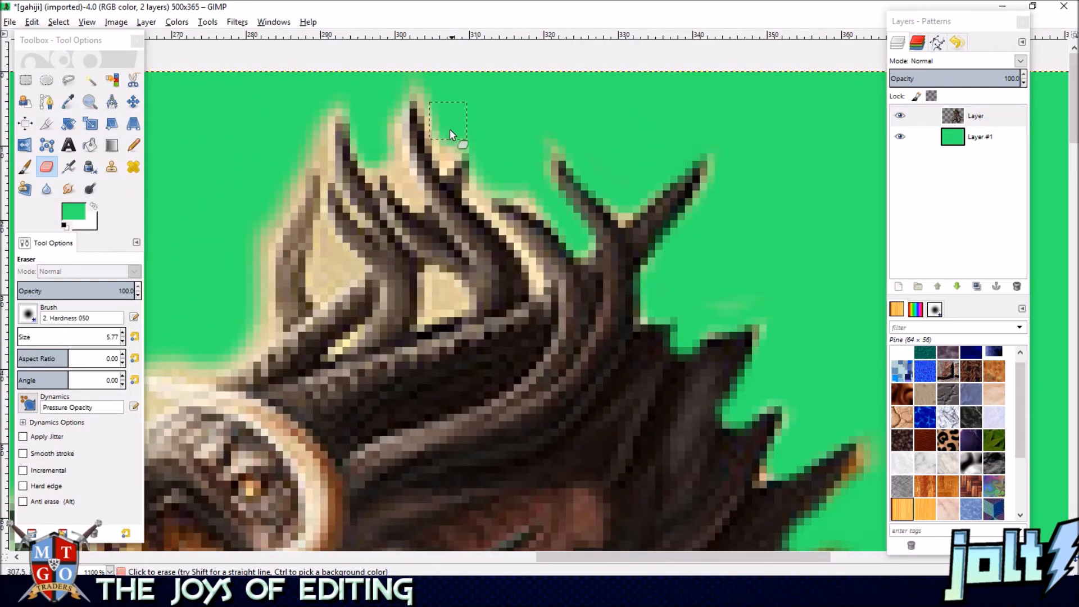
mouse_move(390, 148)
mouse_down()
mouse_move(402, 194)
mouse_move(413, 147)
mouse_up()
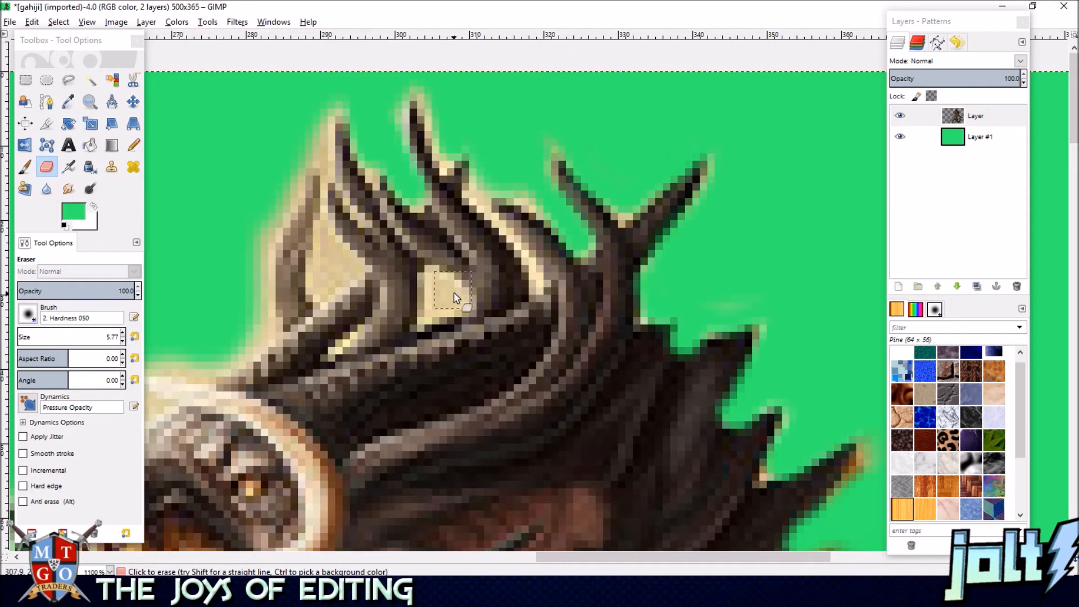
Clear the enclosed openings between the horns, the gap behind the middle horn and the halo along the front horn.
mouse_move(453, 301)
mouse_down()
mouse_move(441, 282)
mouse_move(420, 319)
mouse_up()
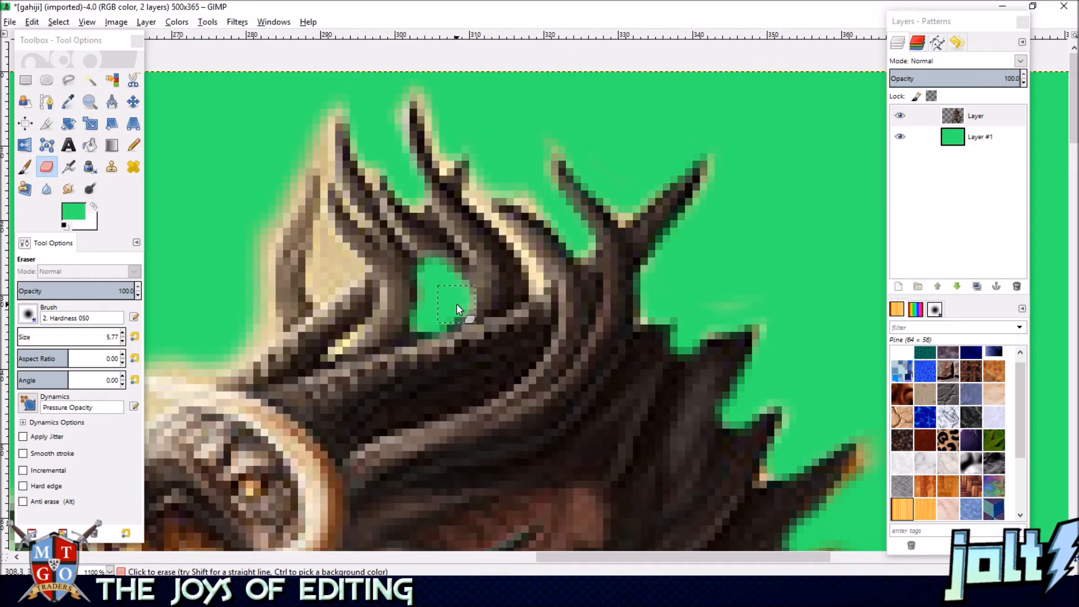
drag(544, 292, 465, 160)
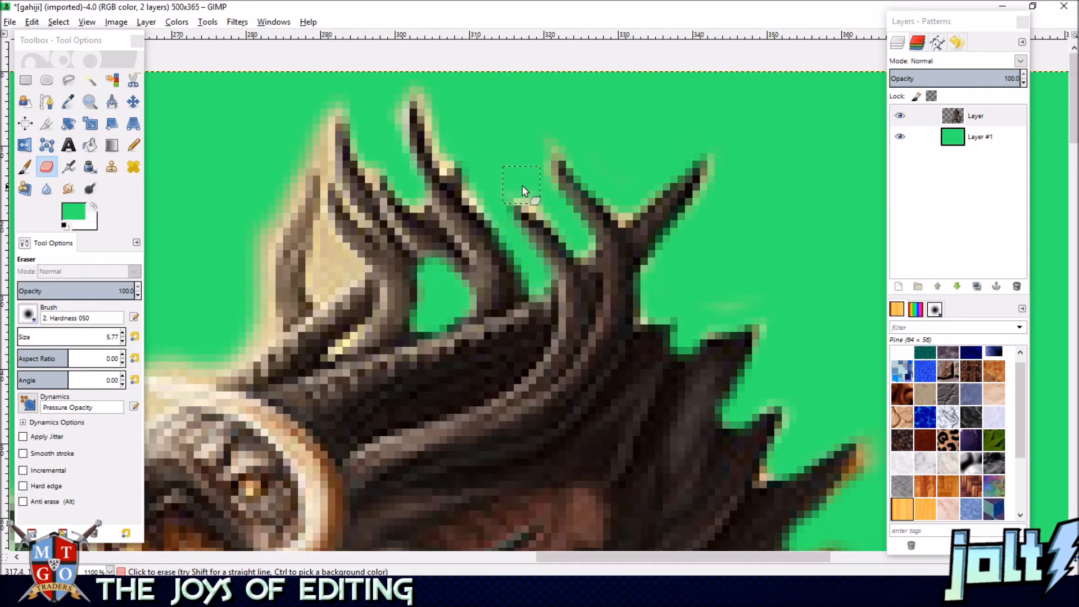
drag(443, 121, 477, 183)
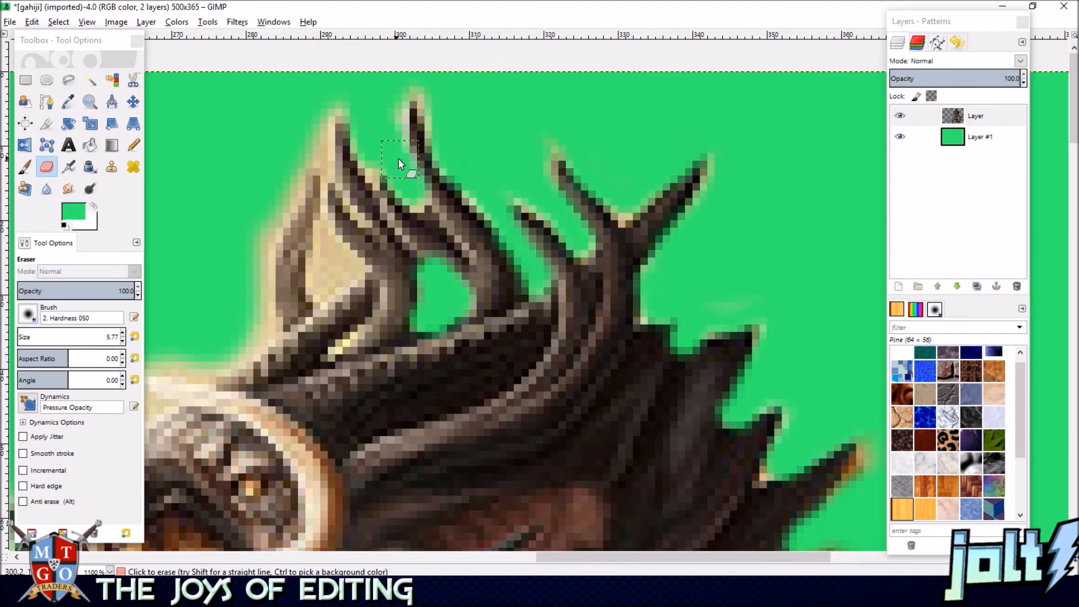
mouse_move(315, 99)
mouse_down()
mouse_move(313, 149)
mouse_move(268, 315)
mouse_move(265, 292)
mouse_move(413, 238)
mouse_move(409, 283)
mouse_move(285, 298)
mouse_up()
mouse_move(461, 210)
mouse_down()
mouse_move(486, 231)
mouse_move(480, 198)
mouse_move(551, 173)
mouse_move(682, 93)
mouse_up()
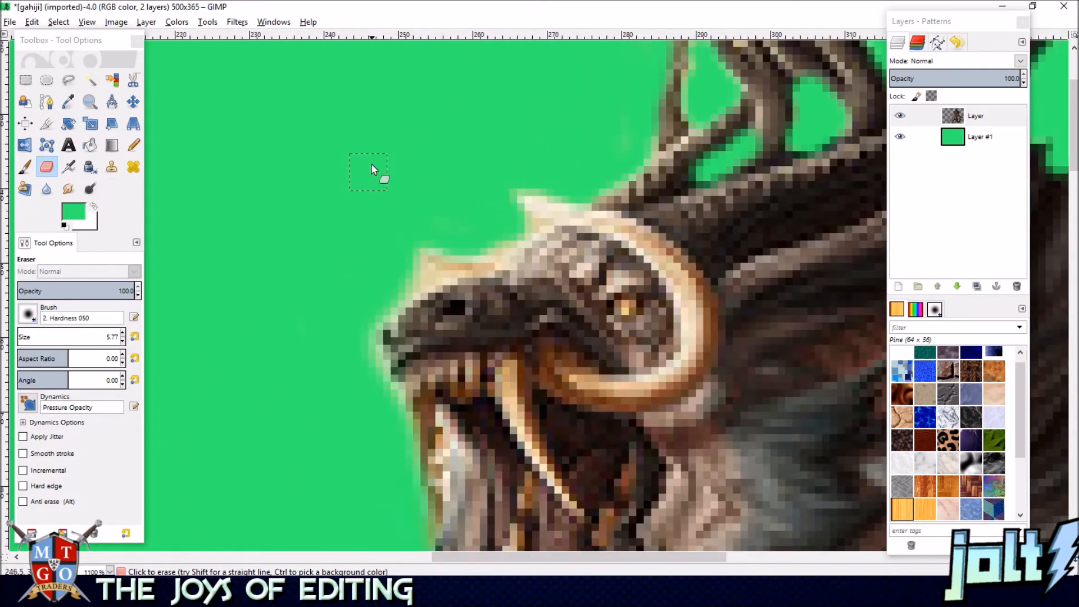
Erase the pale background above the nostril and along the front of the snout.
drag(372, 171, 454, 82)
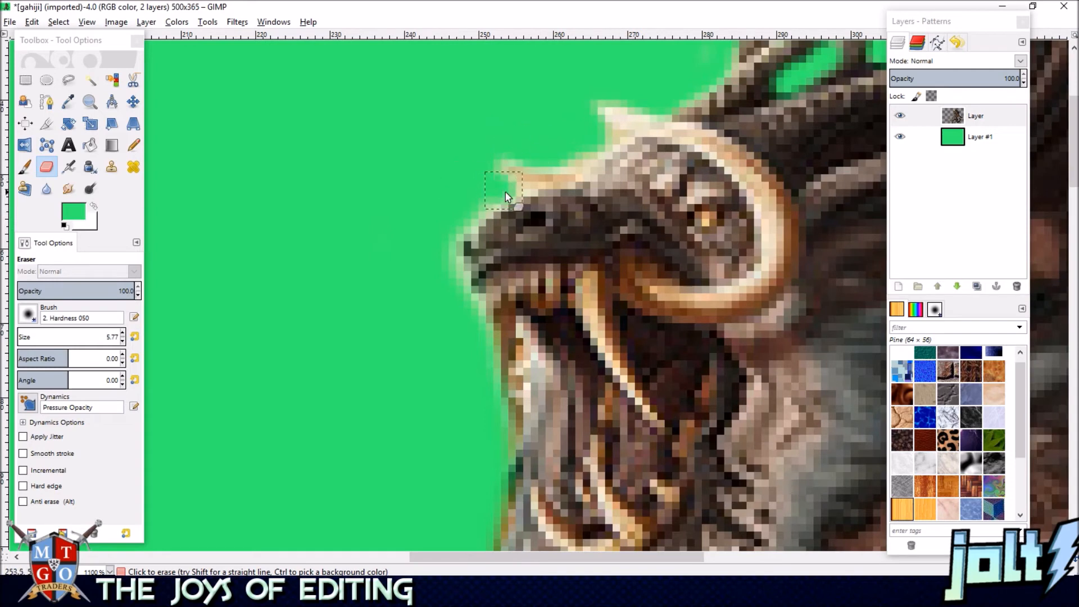
scroll(545, 258, down, 3)
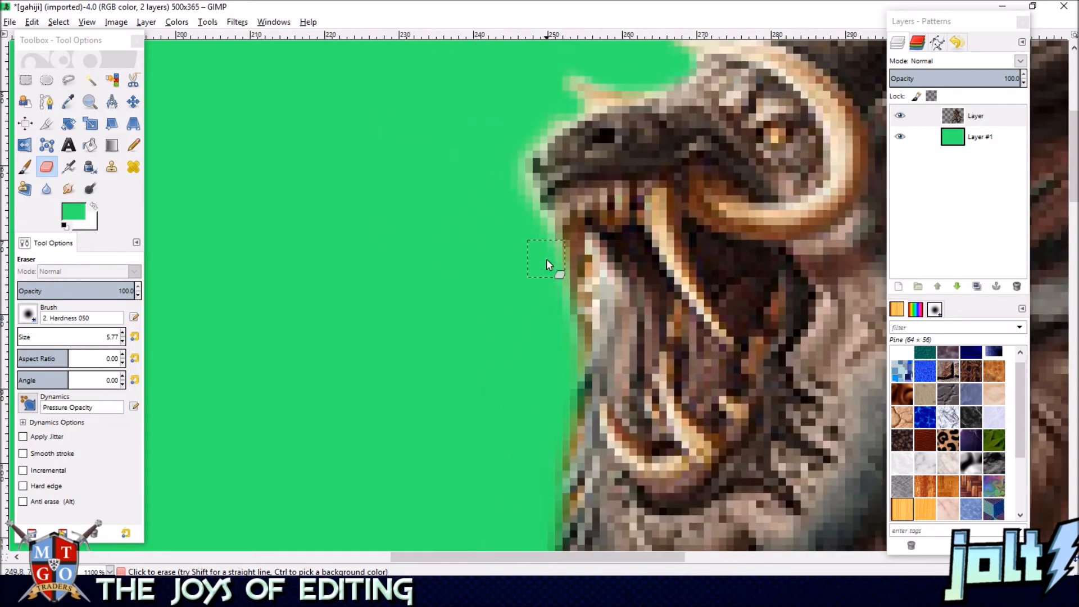
Erase the leftover background between the open jaw and the chin fur and along the chest fur's outer edge.
ctrl+scroll(568, 212, down, 2)
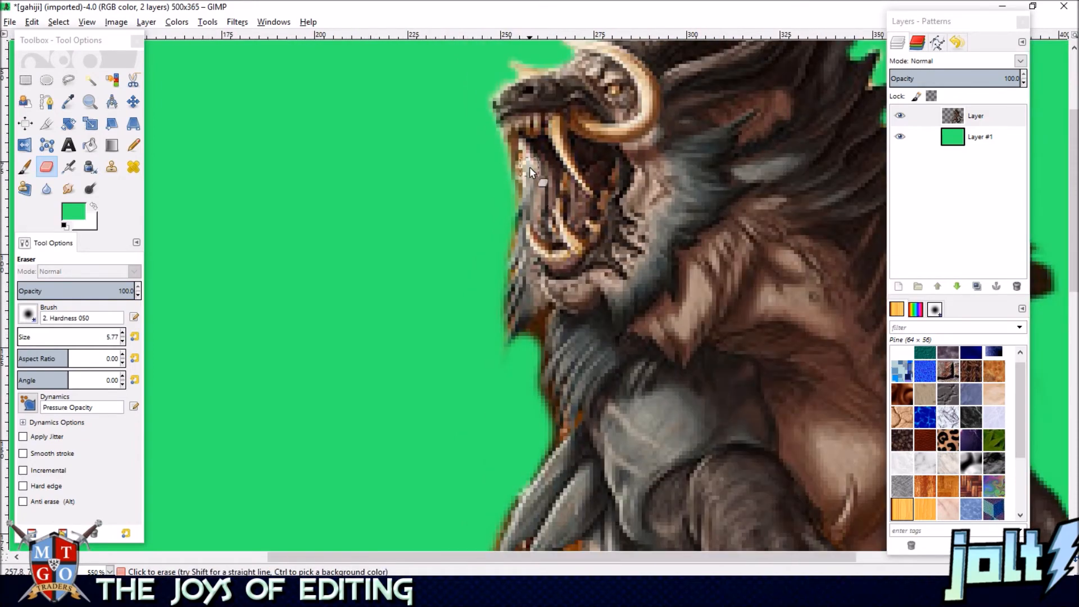
mouse_move(528, 180)
mouse_down()
mouse_move(541, 251)
mouse_move(527, 154)
mouse_move(535, 172)
mouse_move(591, 188)
mouse_move(577, 240)
mouse_move(540, 162)
mouse_move(520, 152)
mouse_move(520, 195)
mouse_move(505, 233)
mouse_move(527, 166)
mouse_up()
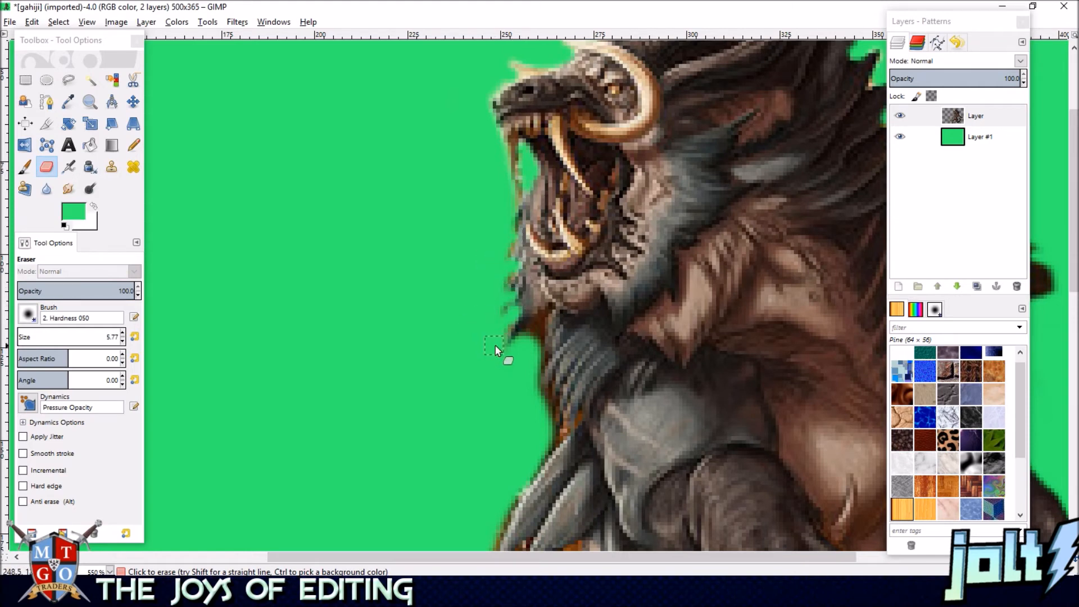
key(ctrl+z)
drag(548, 416, 545, 438)
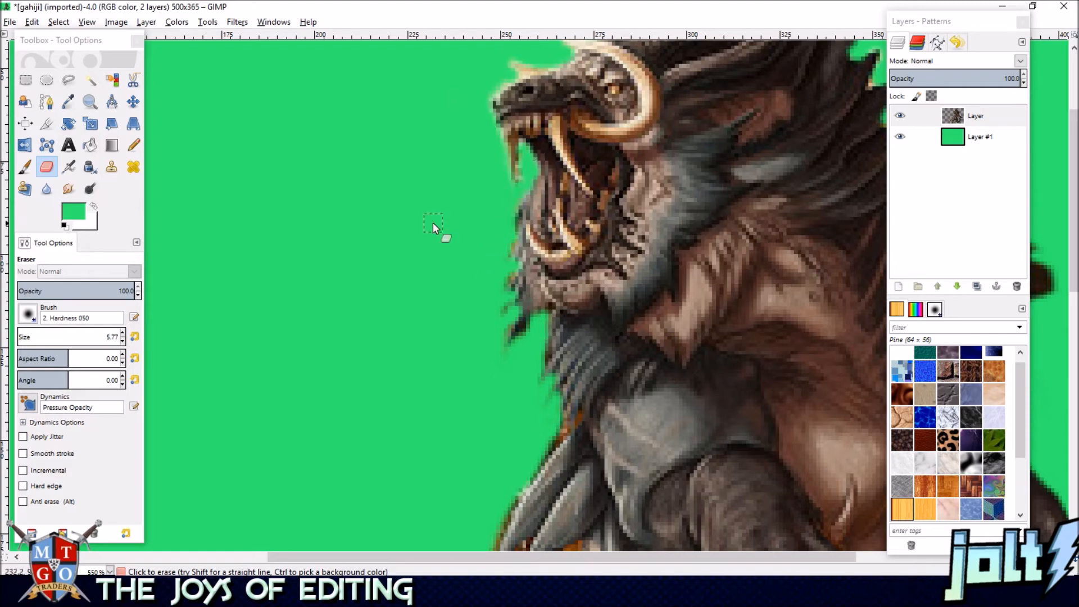
scroll(433, 227, down, 2)
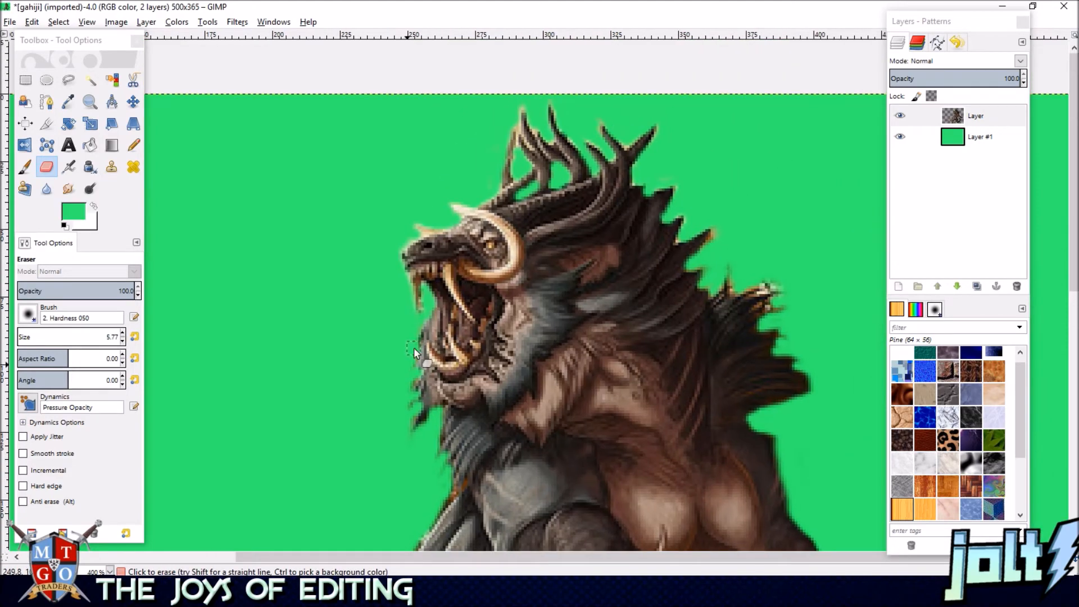
Erase the orange-brown background remnants around and between the creature's elbow spikes.
drag(413, 349, 369, 317)
scroll(486, 231, up, 1)
drag(553, 219, 524, 262)
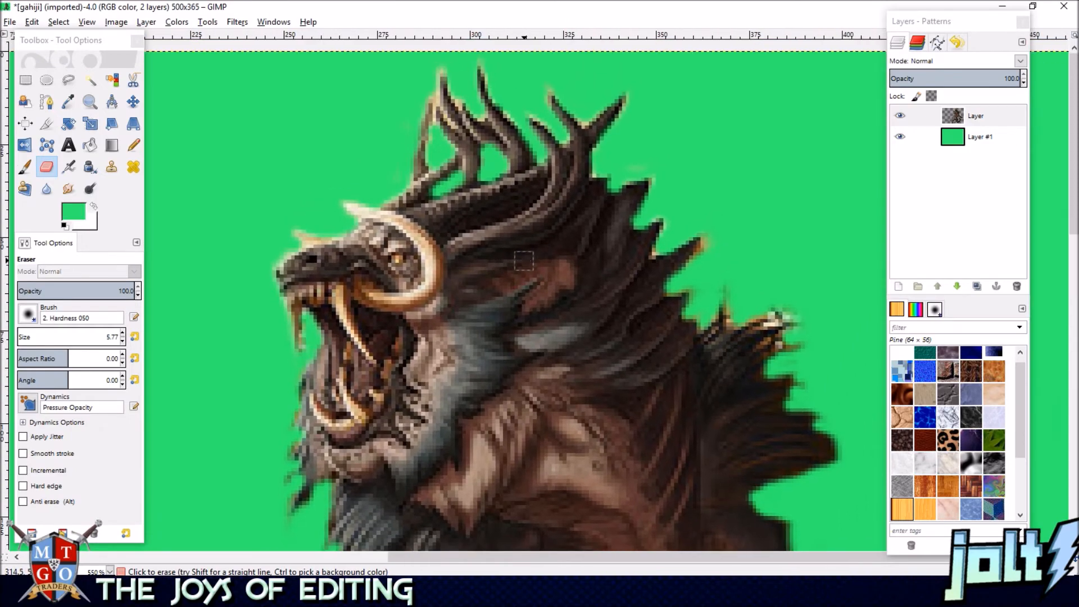
drag(450, 324, 596, 77)
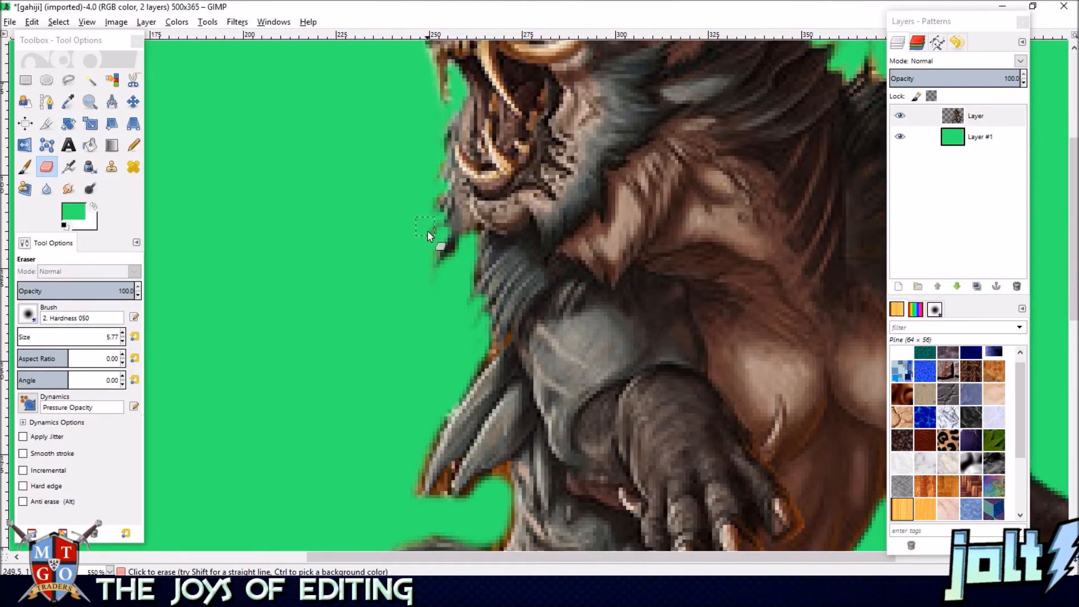
drag(454, 306, 491, 237)
scroll(503, 288, up, 2)
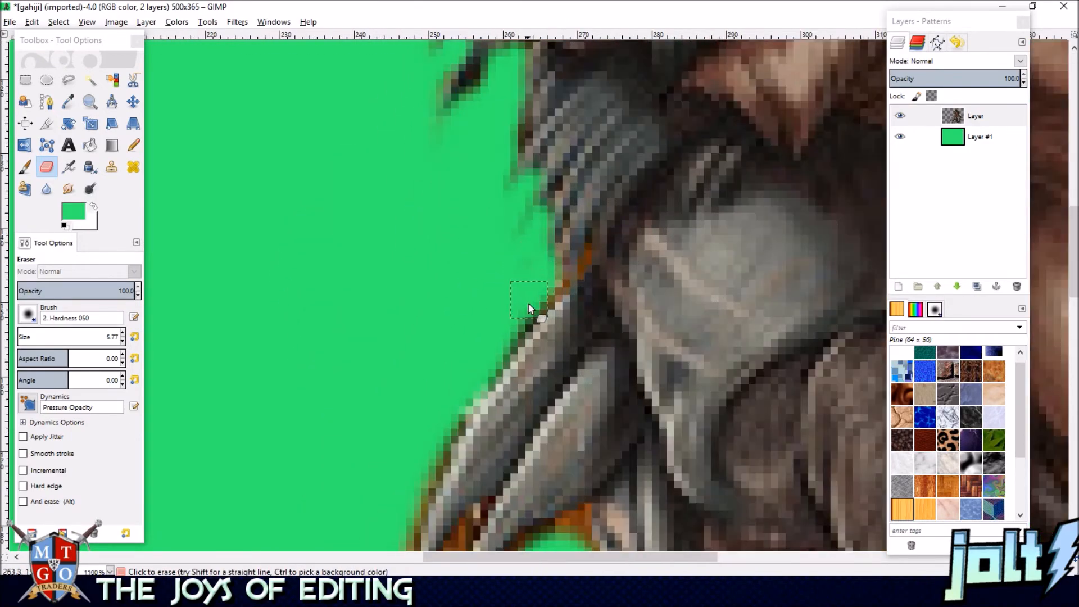
drag(434, 447, 517, 238)
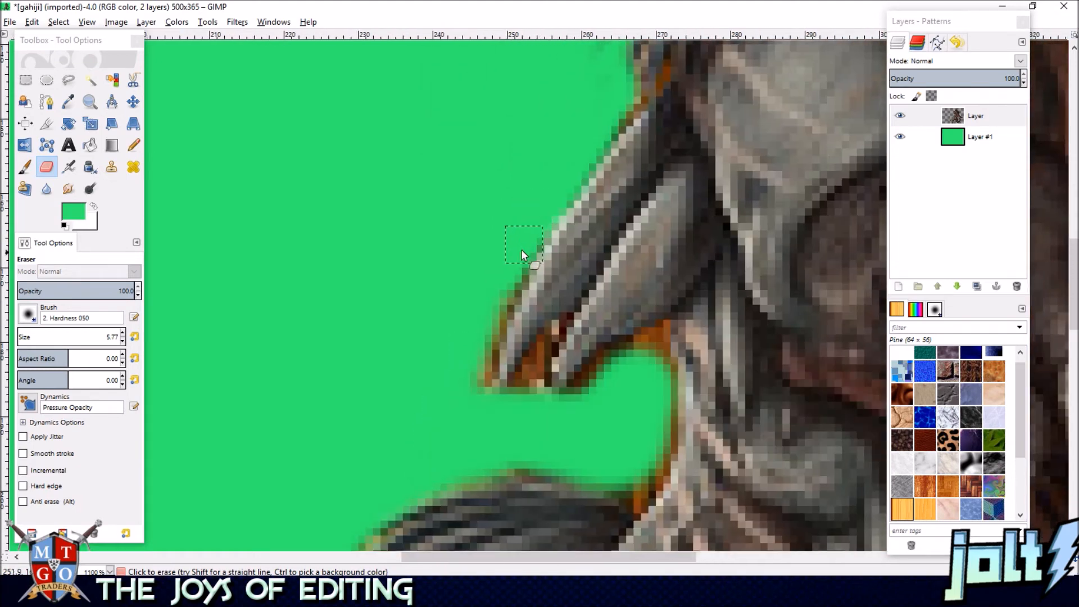
drag(522, 397, 543, 385)
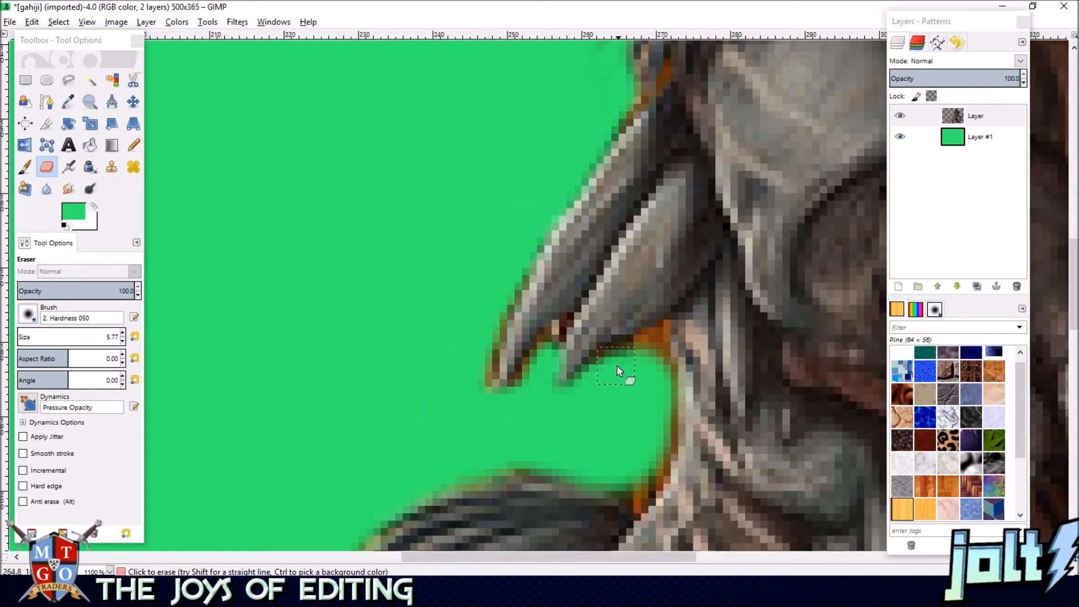
Erase the brown background between the dark fur strands at the back of the hip, shaping separate tips.
mouse_move(642, 490)
mouse_down()
mouse_move(761, 286)
mouse_move(659, 265)
mouse_move(489, 286)
mouse_move(645, 186)
mouse_up()
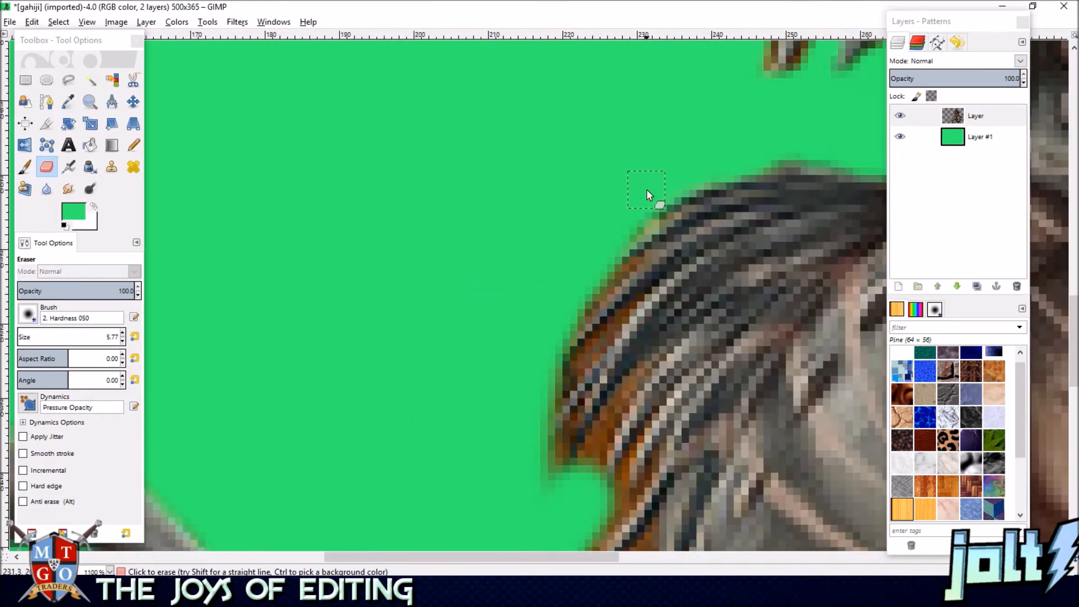
mouse_move(549, 429)
mouse_down()
mouse_move(565, 274)
mouse_move(629, 218)
mouse_move(586, 337)
mouse_up()
mouse_move(614, 488)
mouse_down()
mouse_move(641, 297)
mouse_move(650, 369)
mouse_move(662, 337)
mouse_move(638, 416)
mouse_move(488, 497)
mouse_move(453, 483)
mouse_up()
drag(527, 349, 456, 365)
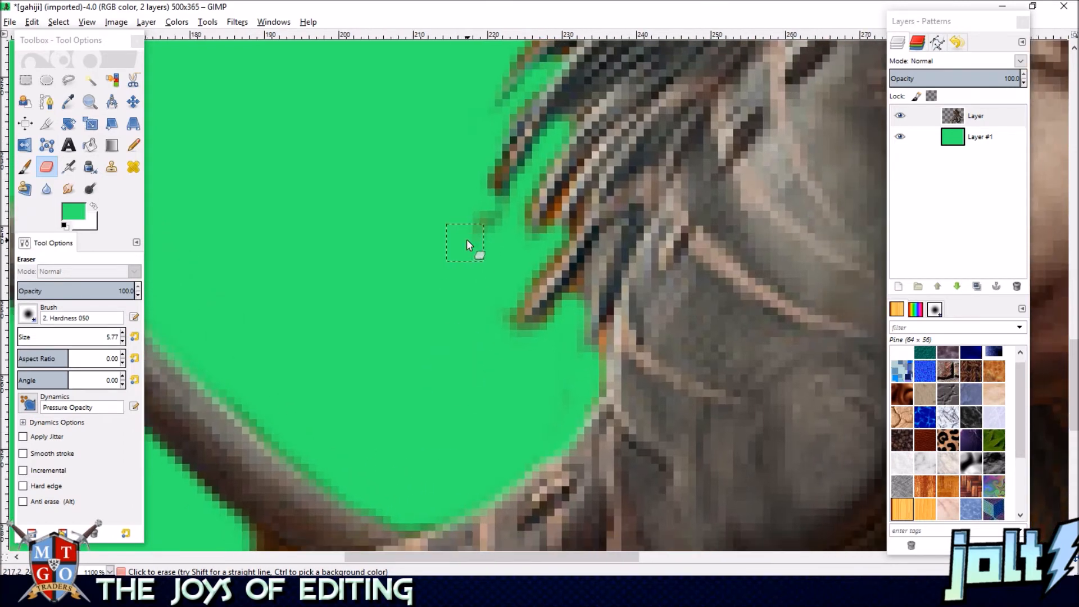
mouse_move(586, 352)
mouse_down()
mouse_move(554, 415)
mouse_move(559, 476)
mouse_up()
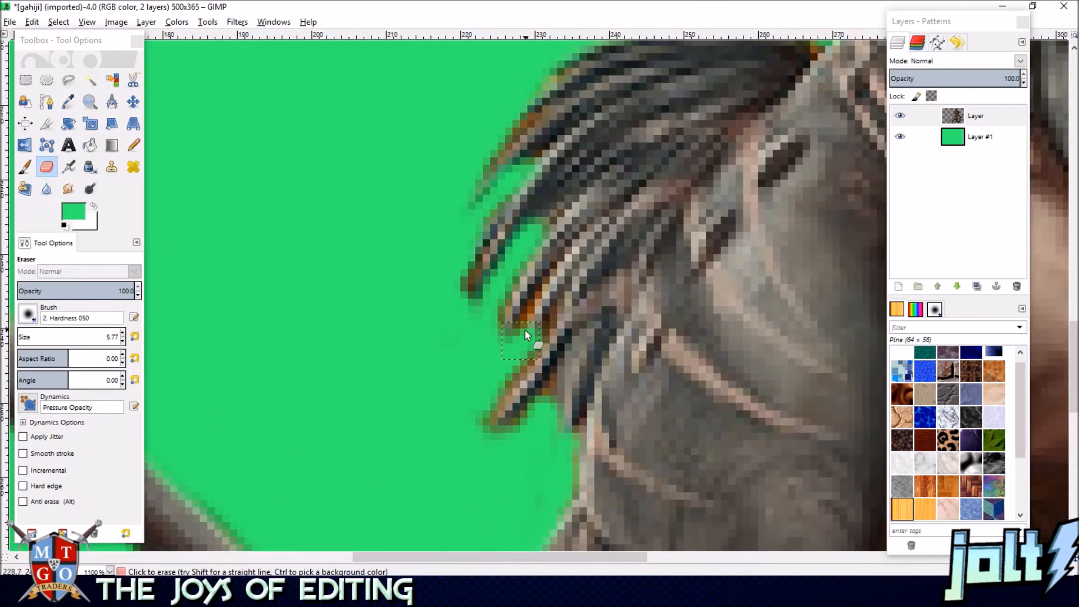
drag(434, 358, 399, 412)
drag(439, 228, 573, 193)
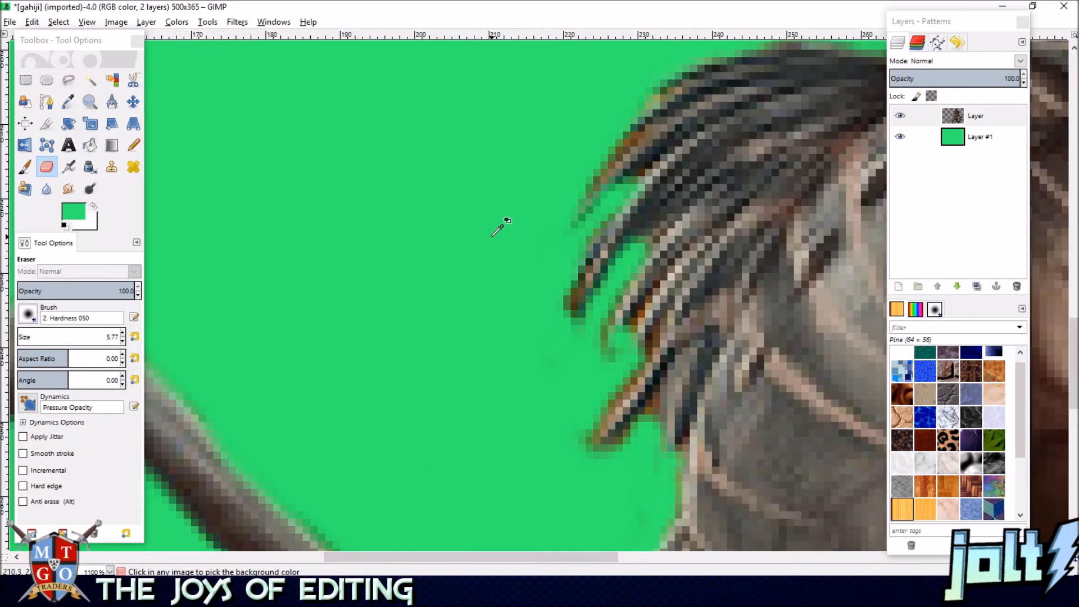
Erase the leftover background along the inner edge of the curled tail's loop.
scroll(489, 254, down, 4)
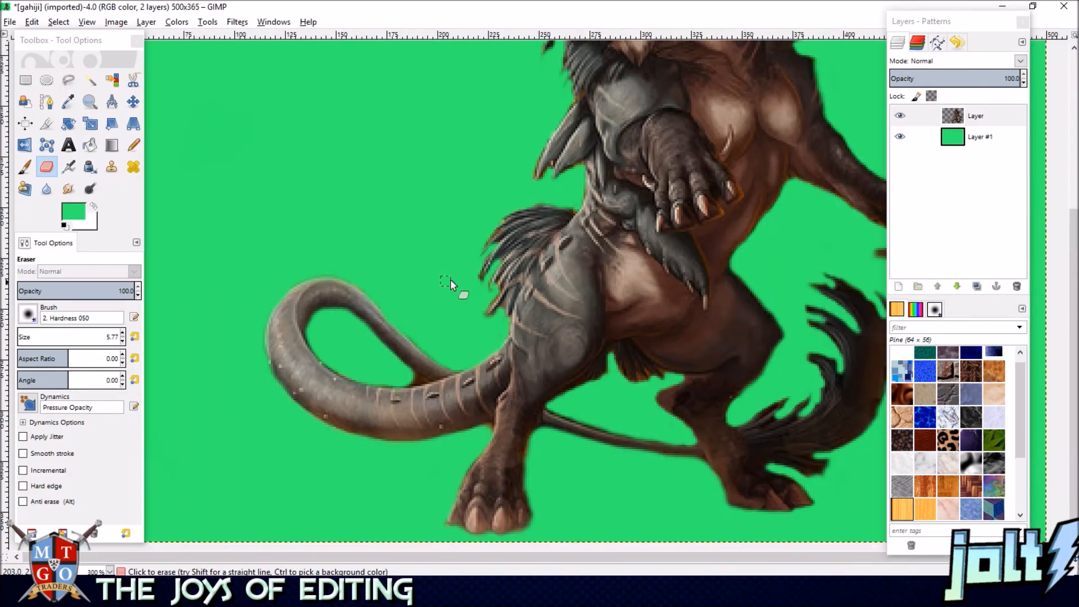
drag(448, 281, 476, 171)
scroll(420, 248, up, 2)
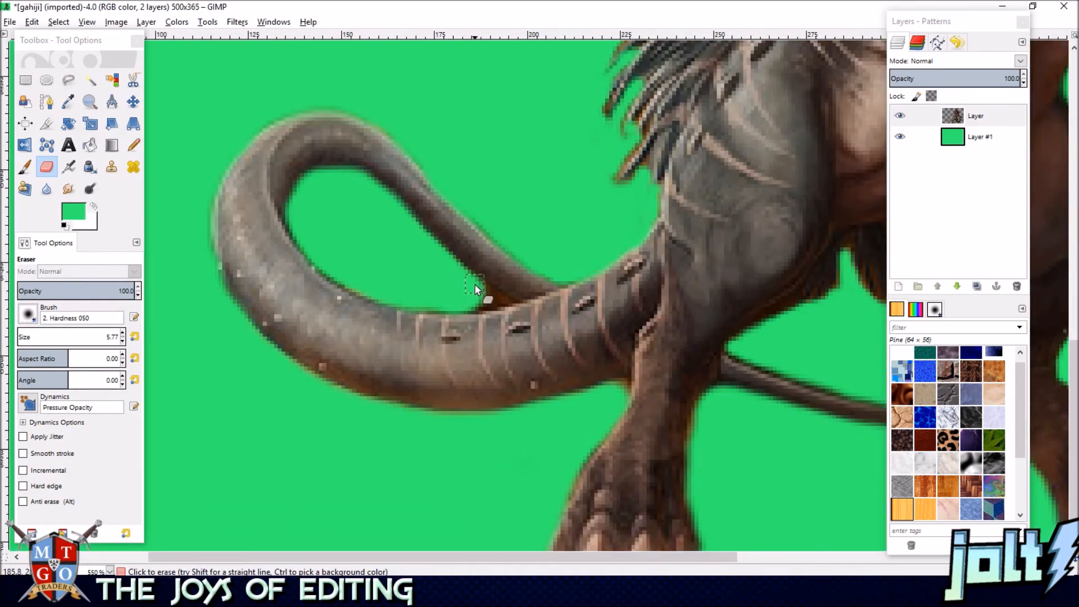
scroll(482, 292, up, 2)
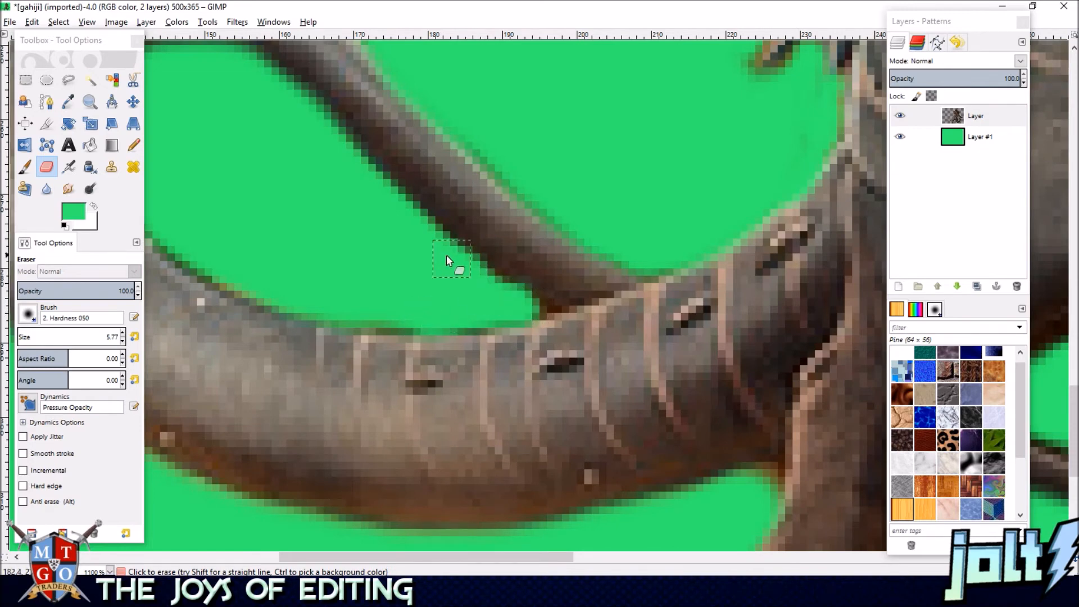
mouse_move(417, 301)
mouse_down()
mouse_move(633, 147)
mouse_move(272, 94)
mouse_move(282, 92)
mouse_up()
Clean up the edge of the standing leg and clawed foot beside the tail with the Eraser.
drag(637, 270, 640, 262)
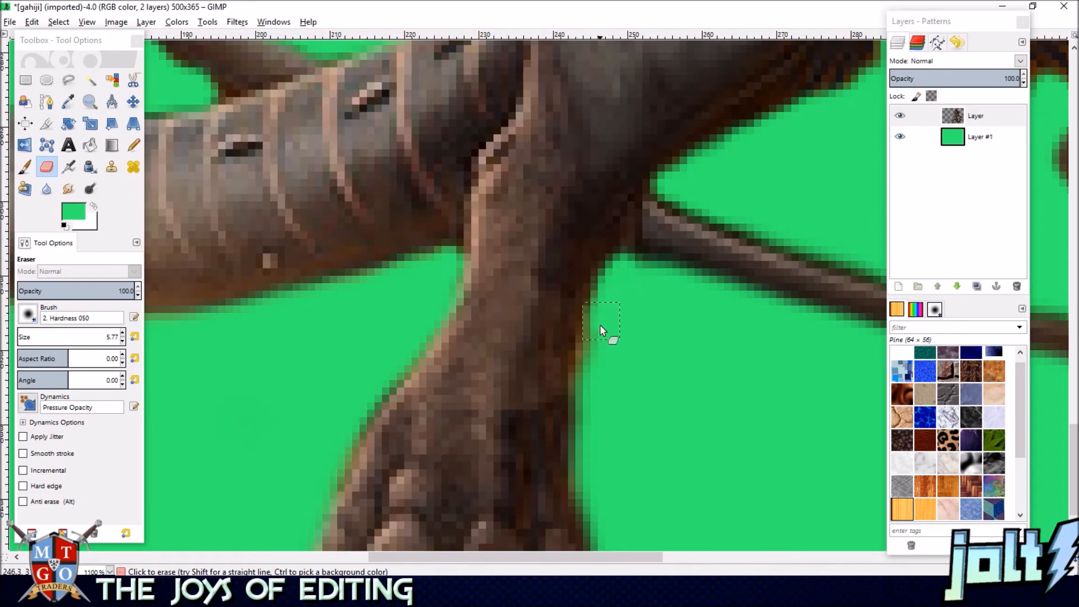
drag(599, 325, 587, 406)
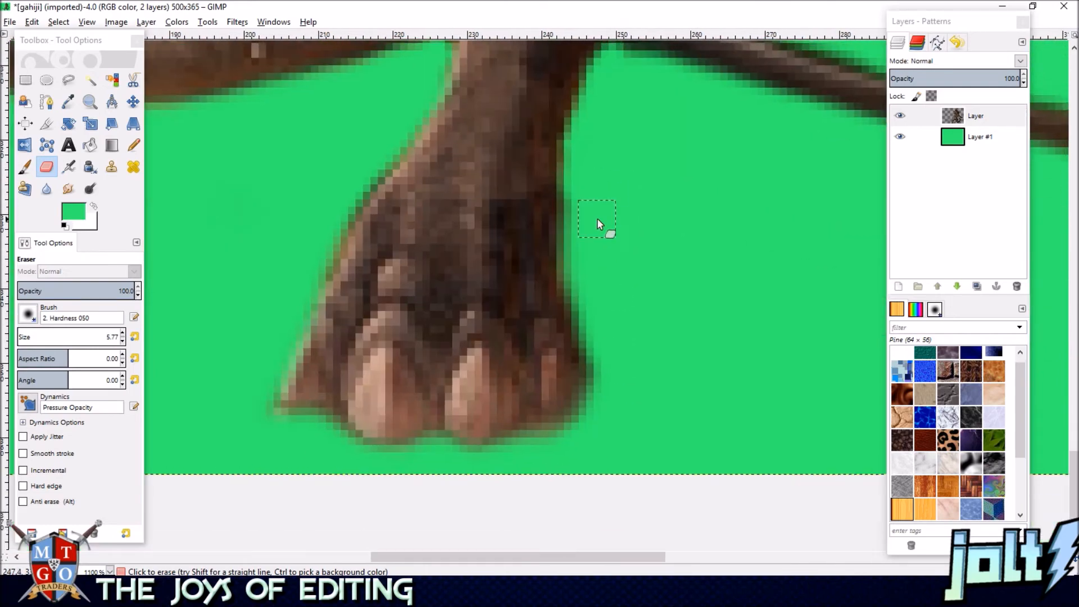
drag(579, 275, 585, 289)
scroll(649, 303, down, 4)
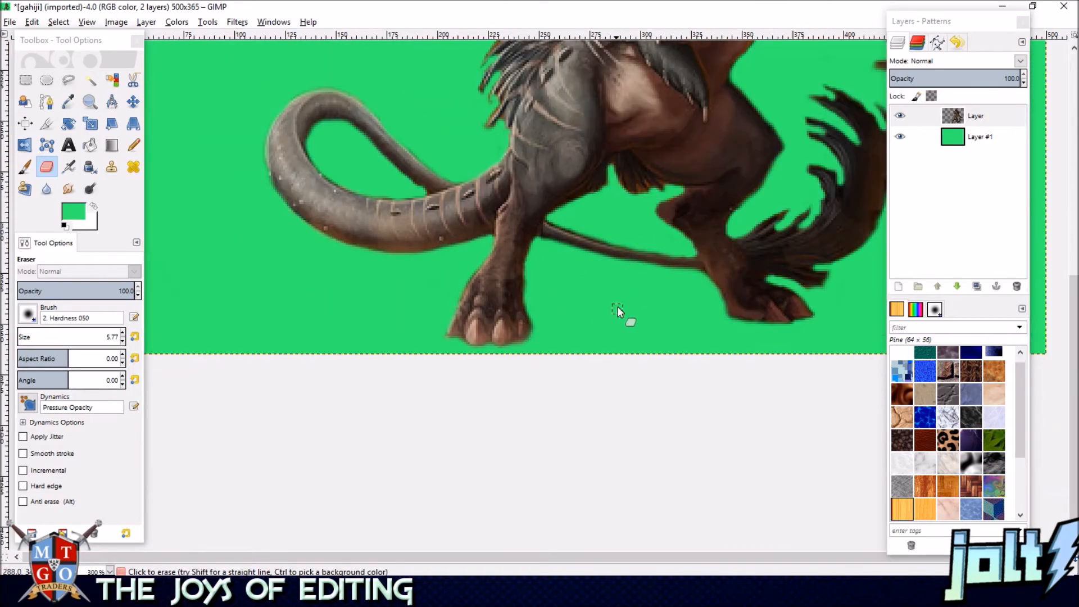
Erase the brown remnant in the corner where the thin end of the tail meets its thick base.
drag(418, 187, 454, 253)
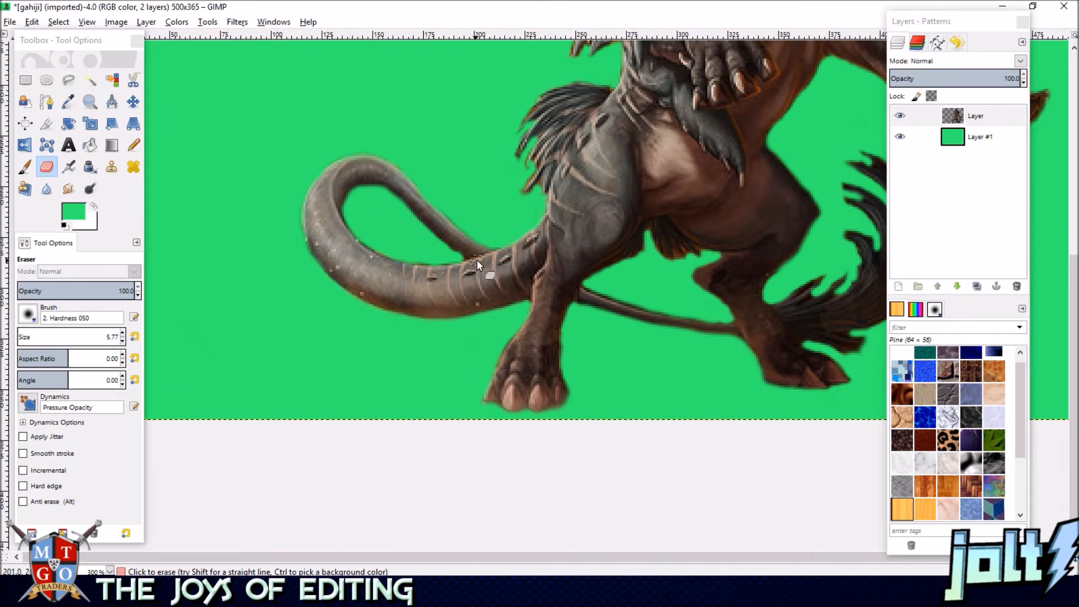
scroll(469, 260, up, 4)
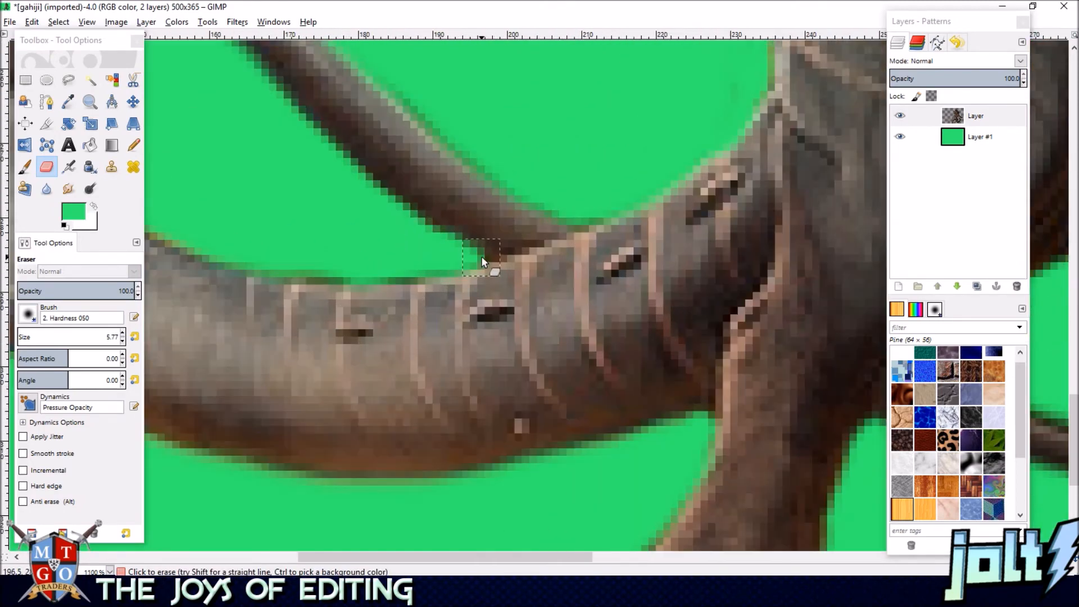
scroll(607, 279, down, 3)
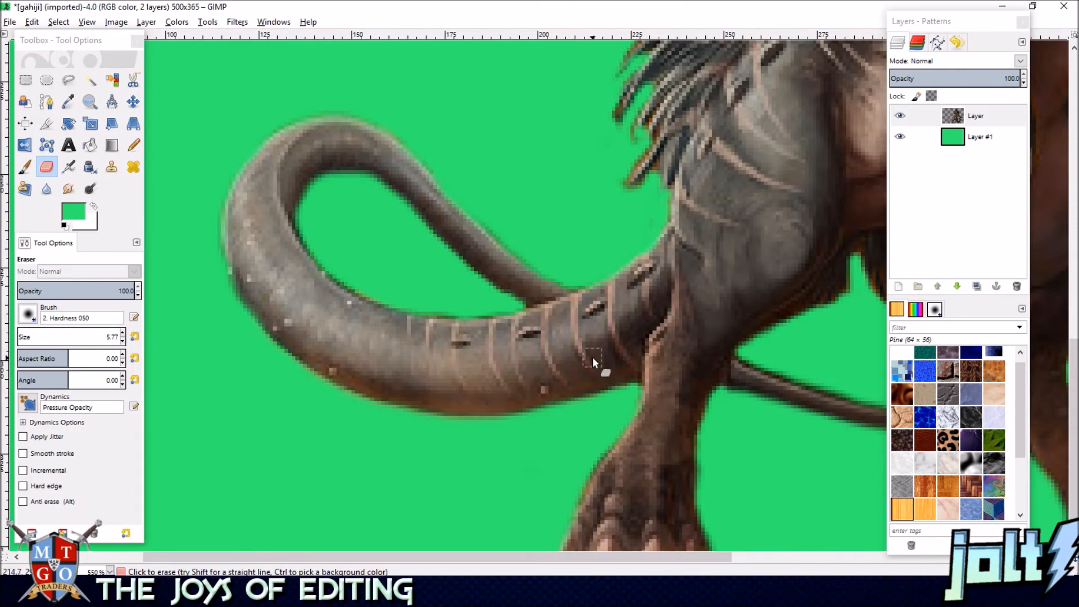
Erase the background gaps between the fur strands hanging under the belly between the legs.
drag(592, 356, 441, 231)
drag(665, 272, 456, 313)
drag(571, 284, 534, 324)
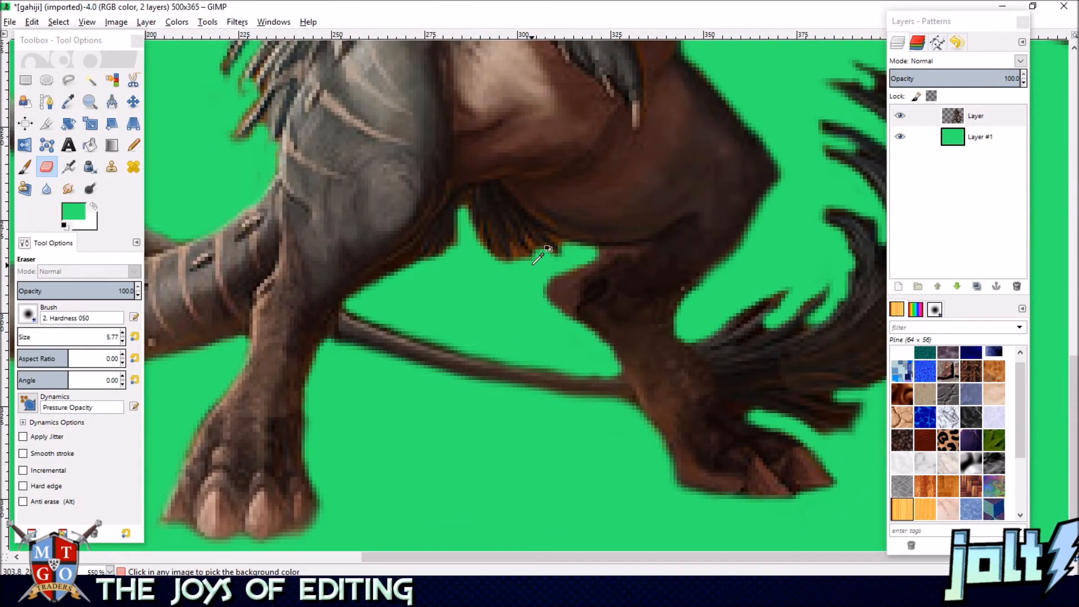
scroll(538, 258, up, 2)
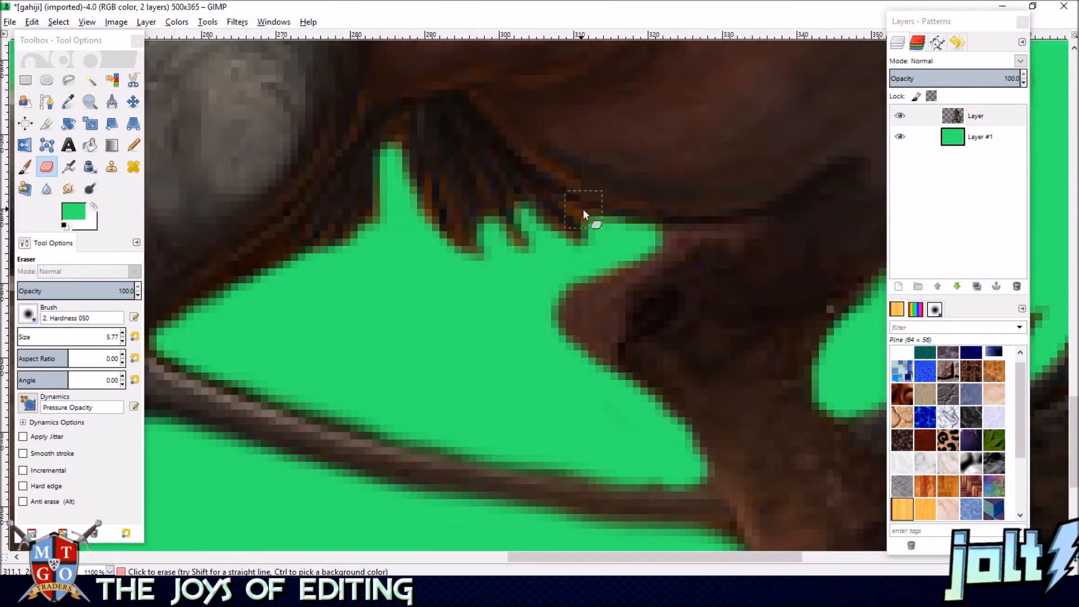
click(398, 131)
drag(486, 344, 414, 251)
drag(578, 300, 433, 296)
Erase the leftover background around the rear hoof and the lower strands of the tail tuft.
scroll(513, 299, down, 2)
drag(675, 411, 574, 350)
mouse_move(527, 311)
mouse_down()
mouse_move(608, 341)
mouse_move(578, 327)
mouse_move(606, 299)
mouse_up()
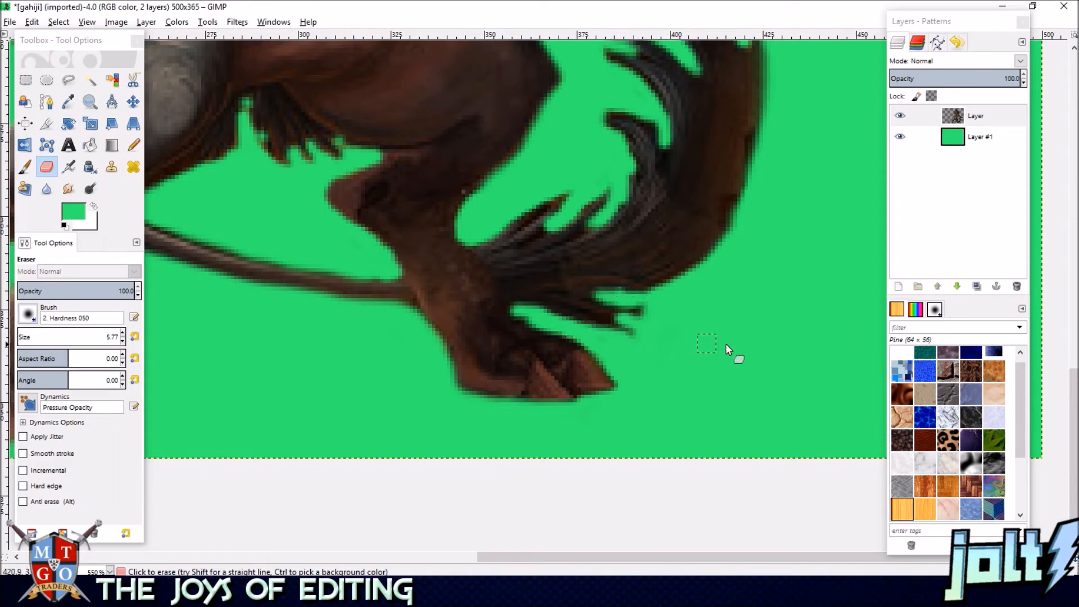
drag(765, 328, 656, 401)
drag(717, 243, 685, 337)
Erase the fringe around the inner and upper hair strands of the tail tuft.
drag(532, 316, 525, 320)
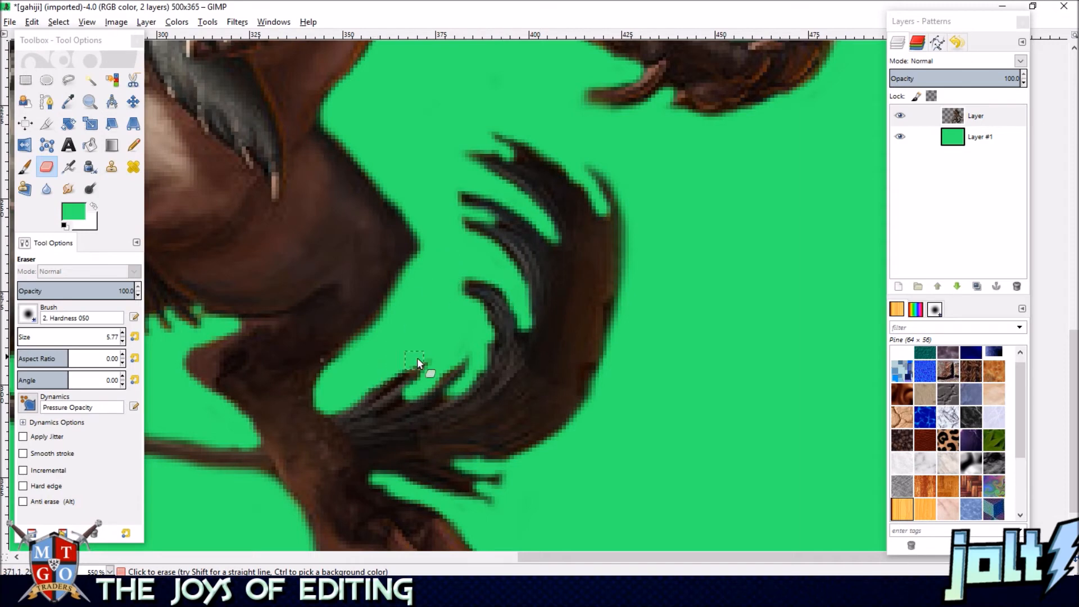
drag(424, 383, 431, 371)
drag(504, 109, 626, 275)
drag(587, 205, 527, 265)
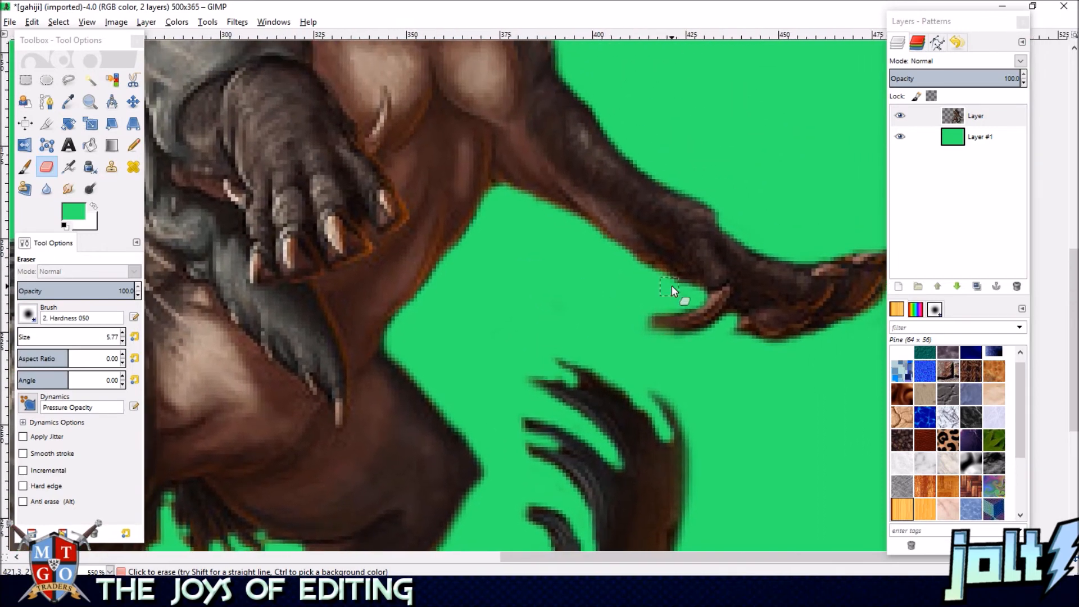
Undo the last eraser stroke and trim the tip of the outstretched hand's thumb claw to a thinner point.
key(ctrl+z)
mouse_move(712, 335)
mouse_down()
mouse_move(650, 332)
mouse_move(726, 329)
mouse_move(689, 335)
mouse_move(682, 296)
mouse_move(681, 313)
mouse_move(626, 337)
mouse_up()
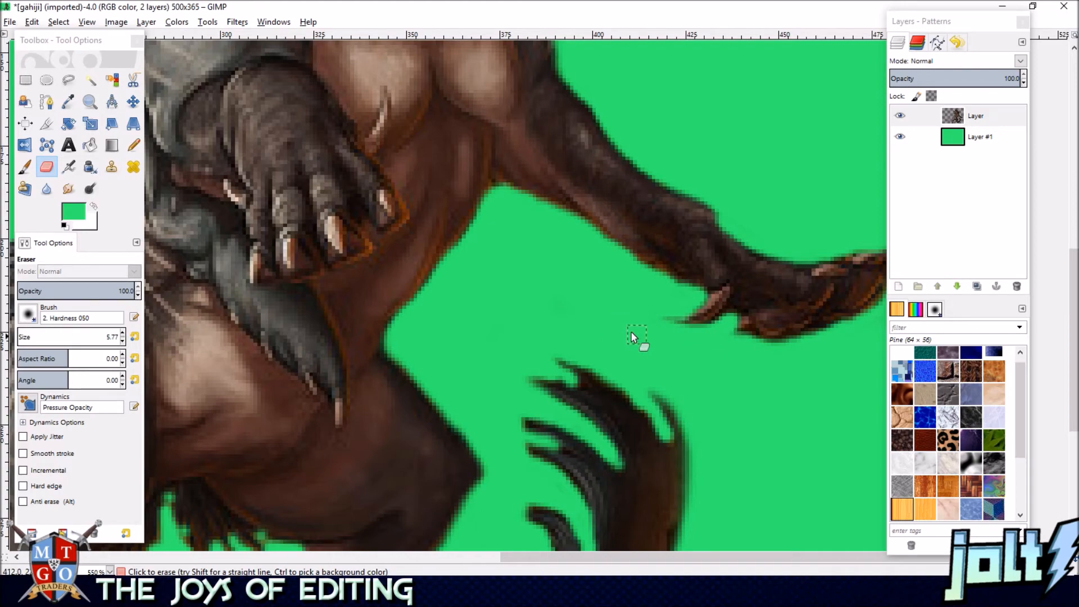
drag(752, 370, 578, 337)
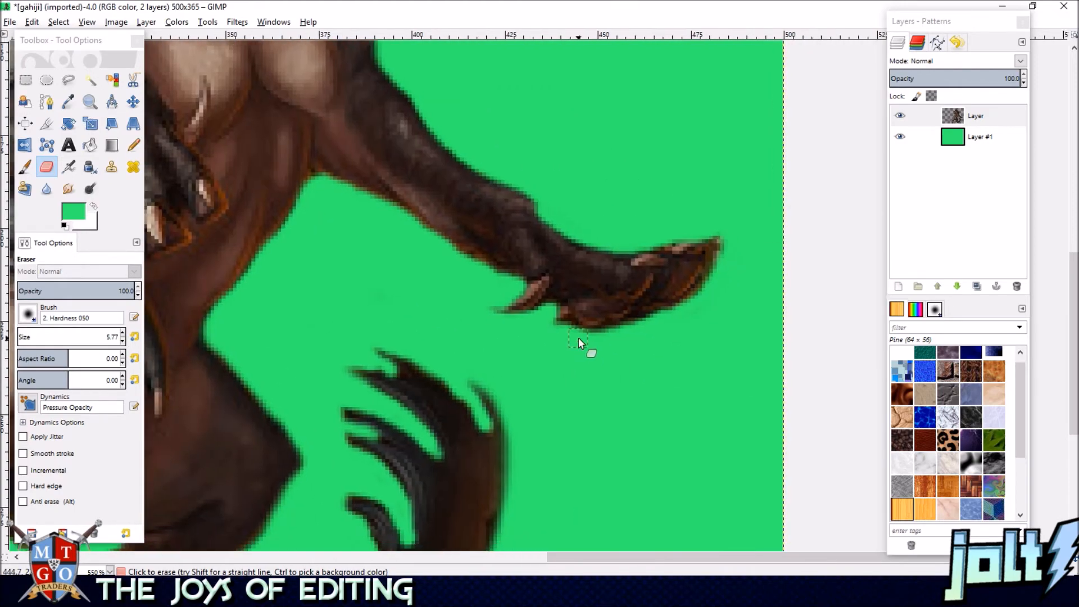
Examine the cutout's edges along the outstretched arm, the back and the whole creature against the green background.
drag(726, 310, 807, 363)
drag(419, 315, 539, 279)
scroll(539, 280, up, 12)
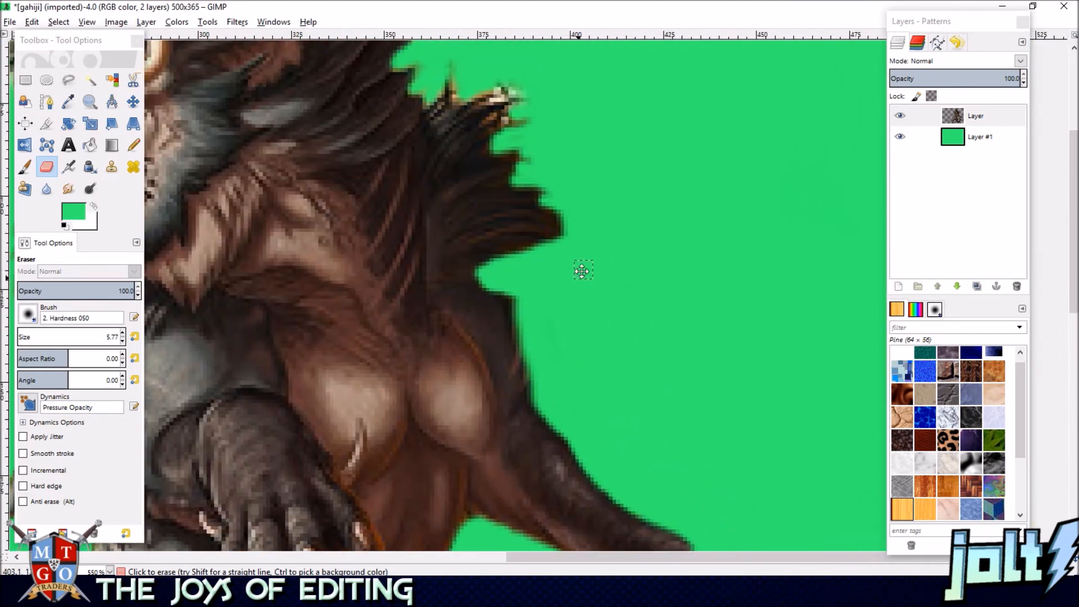
scroll(625, 331, down, 2)
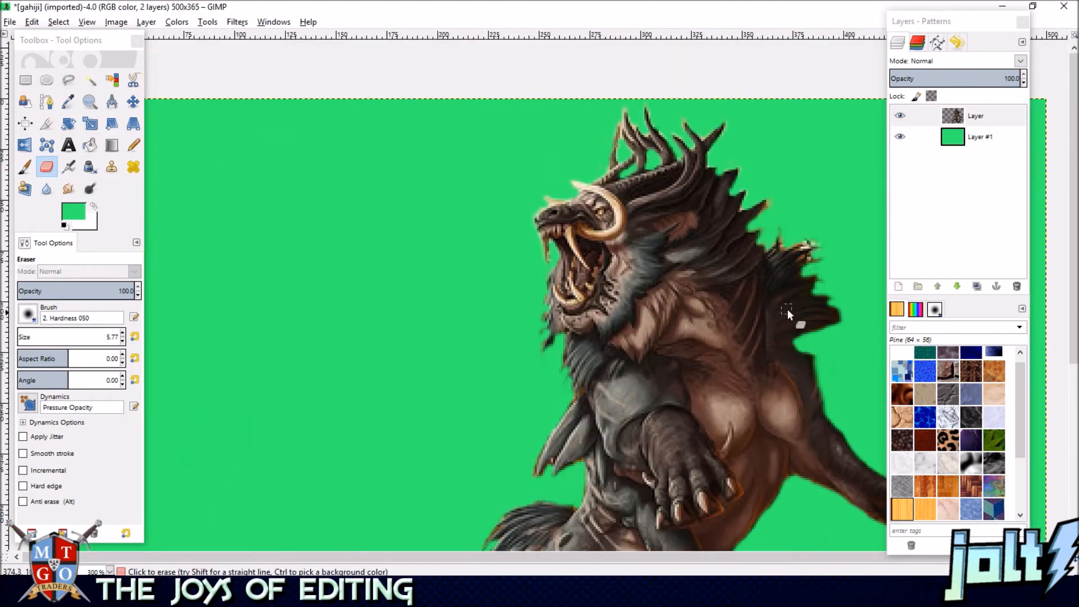
drag(787, 309, 728, 312)
scroll(663, 180, down, 6)
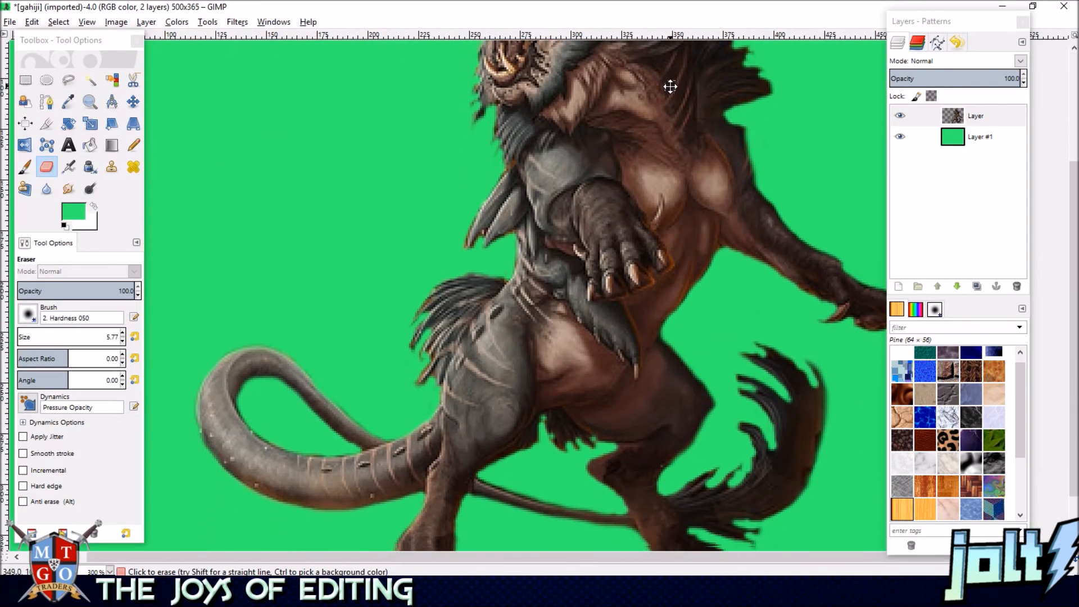
scroll(640, 183, down, 1)
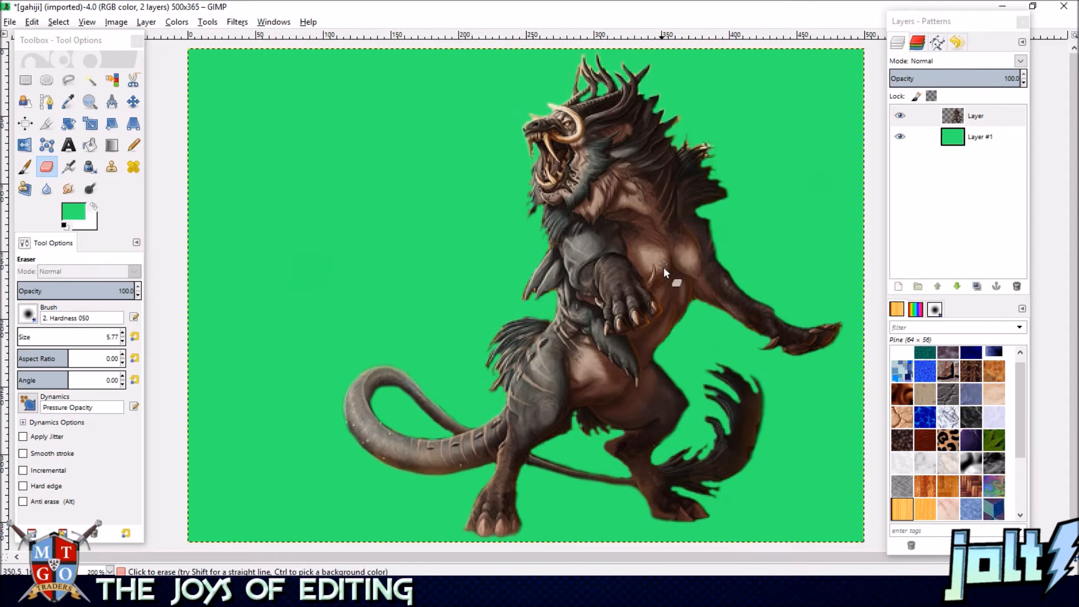
Lower the Eraser's opacity to 17.2 and undo the last strokes.
drag(138, 296, 138, 297)
key(ctrl+z)
drag(66, 292, 36, 292)
key(ctrl+z)
Increase the Eraser's brush size to 9.77 for softening the edges of the tail tuft.
drag(739, 455, 582, 381)
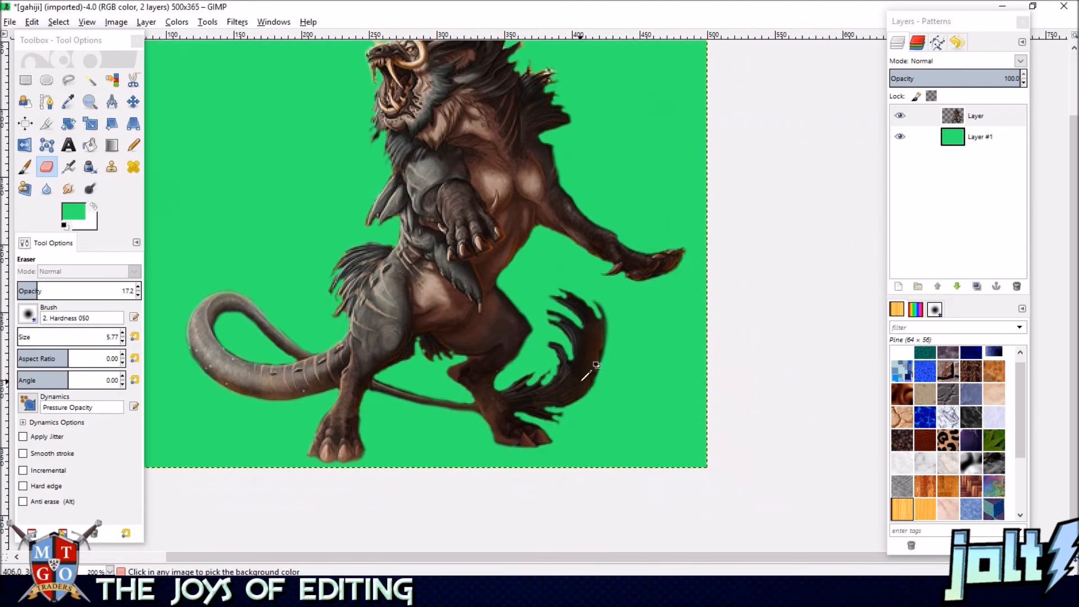
scroll(595, 365, up, 3)
click(122, 336)
click(121, 331)
click(121, 331)
click(121, 331)
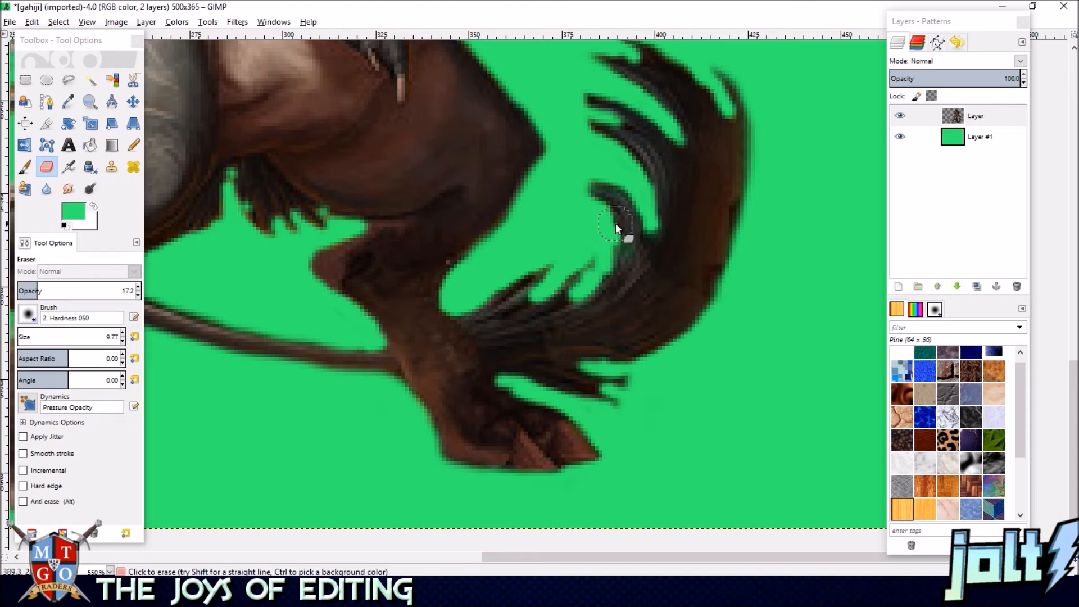
Soften the edges of the tail tuft's fur strands with the low-opacity Eraser.
drag(611, 209, 616, 244)
drag(641, 172, 616, 146)
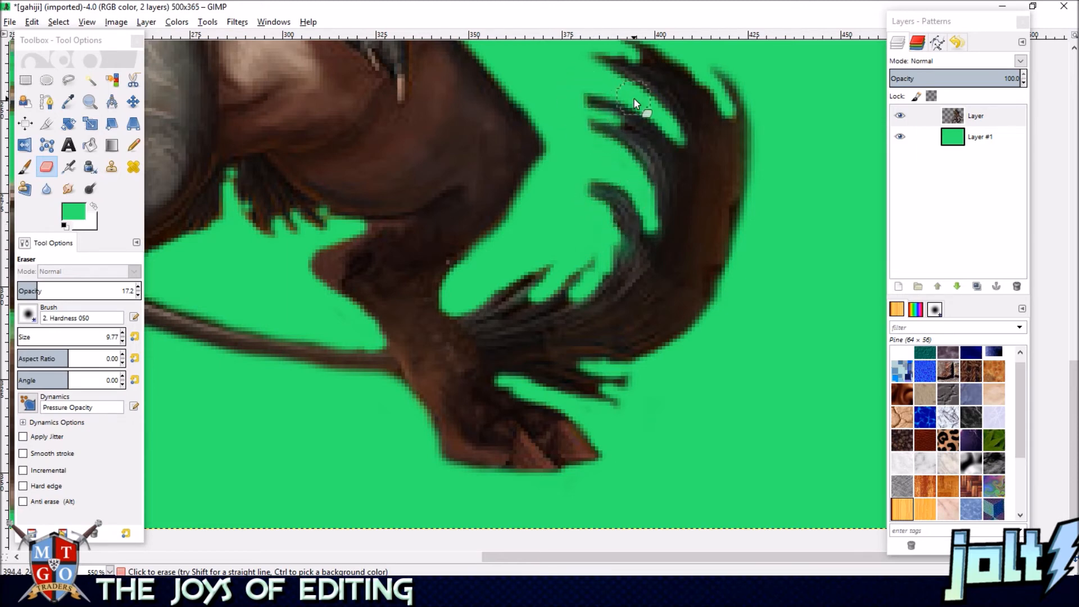
drag(676, 135, 682, 257)
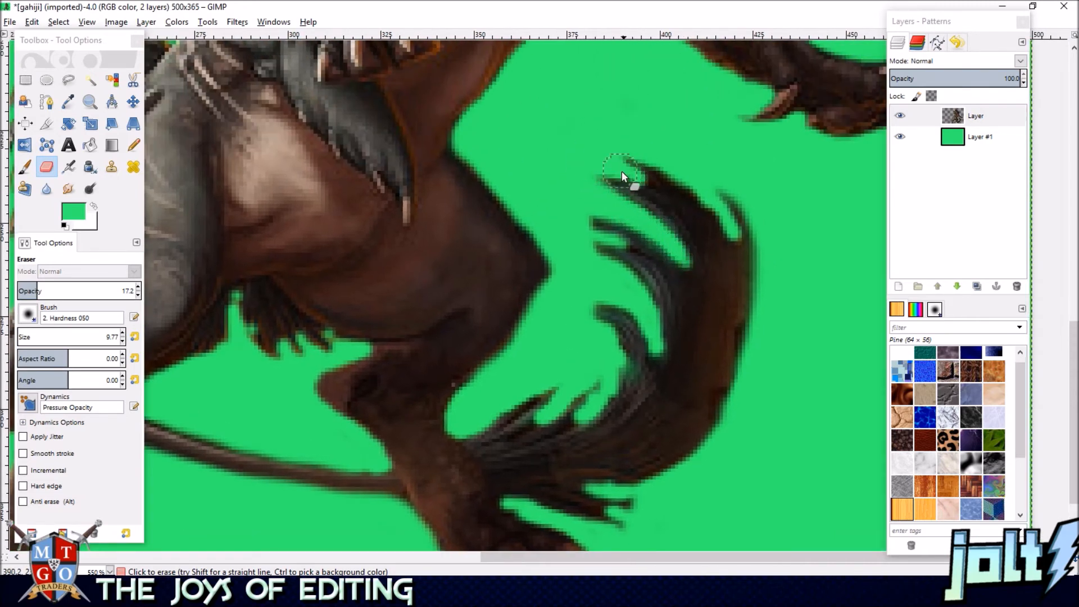
mouse_move(712, 205)
mouse_down()
mouse_move(738, 237)
mouse_move(709, 183)
mouse_up()
ctrl+scroll(639, 247, down, 4)
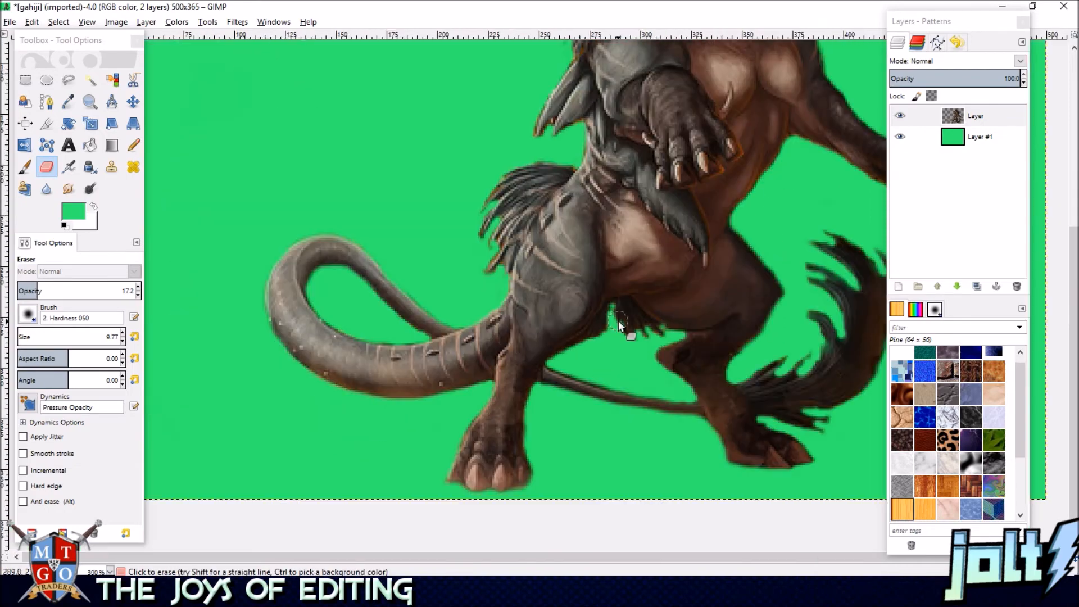
ctrl+scroll(614, 310, up, 4)
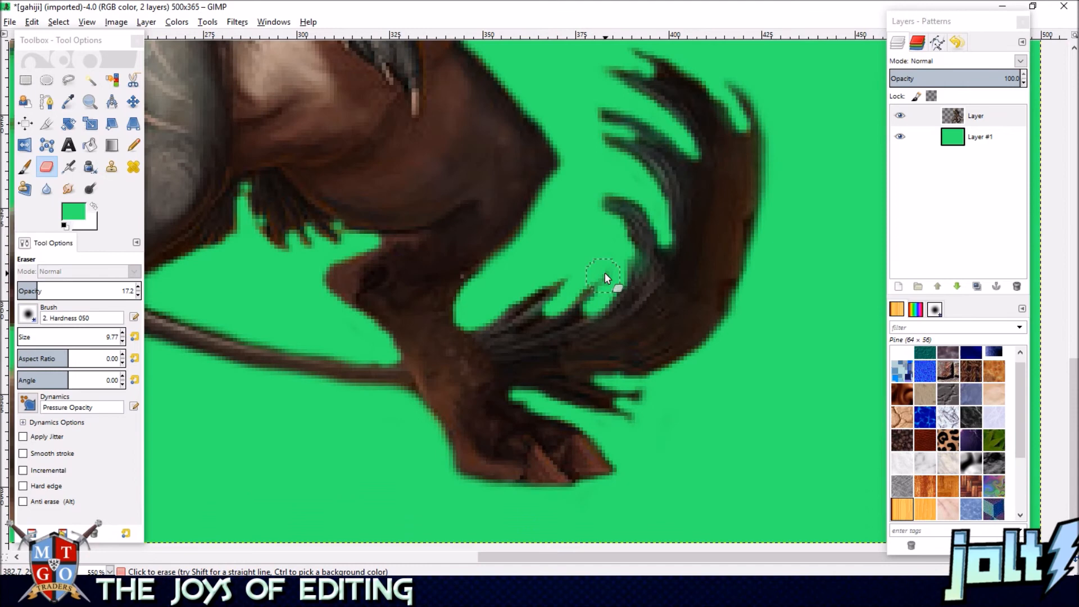
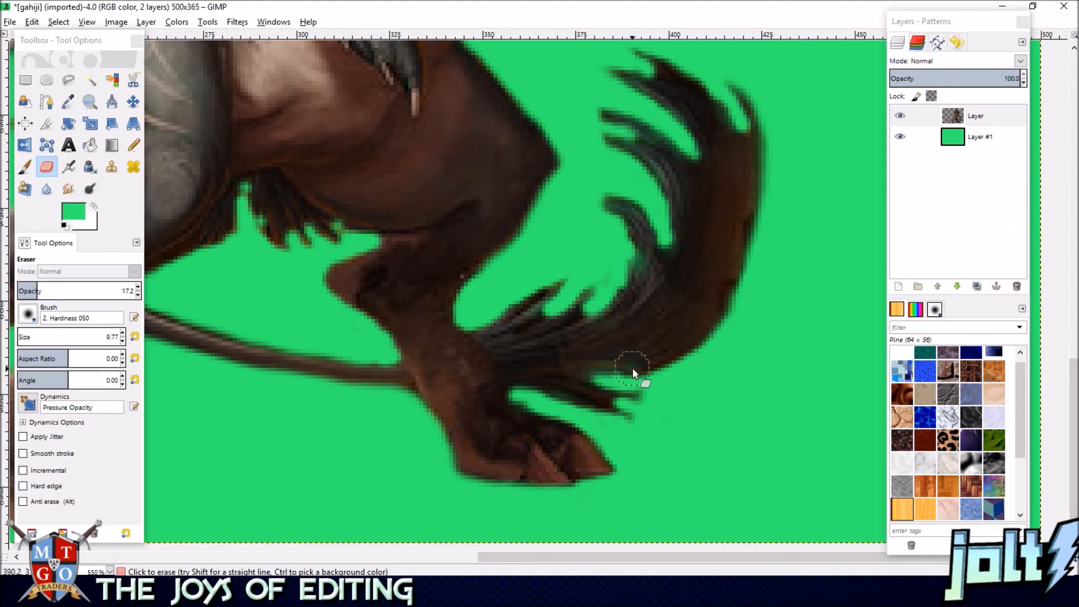
scroll(683, 362, up, 5)
scroll(668, 292, right, 2)
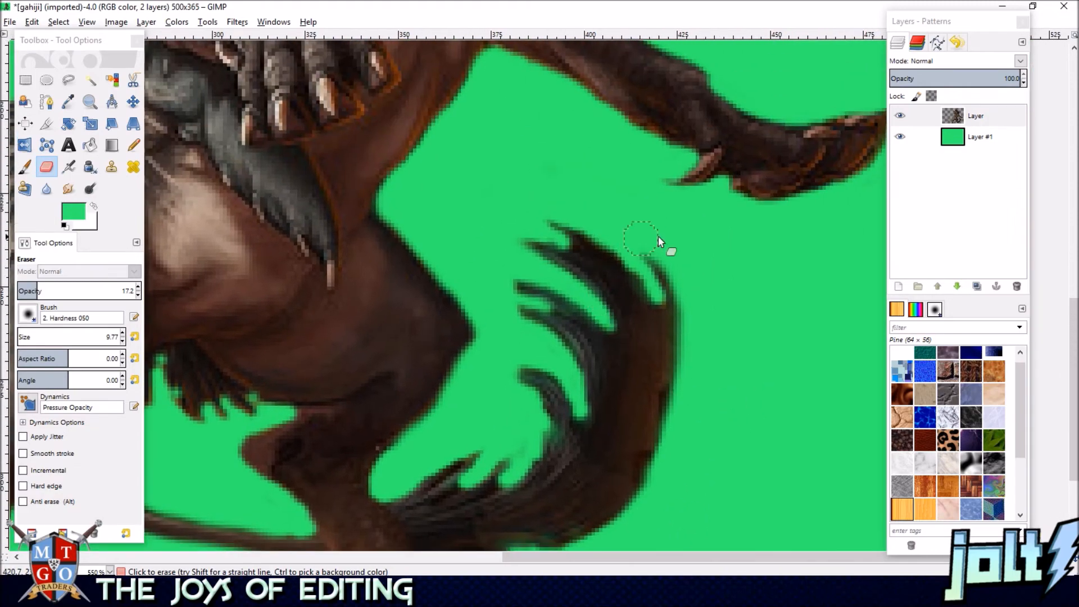
Soften the outlines of the antlers on the creature's head with the low-opacity Eraser.
scroll(559, 286, up, 10)
scroll(528, 273, right, 2)
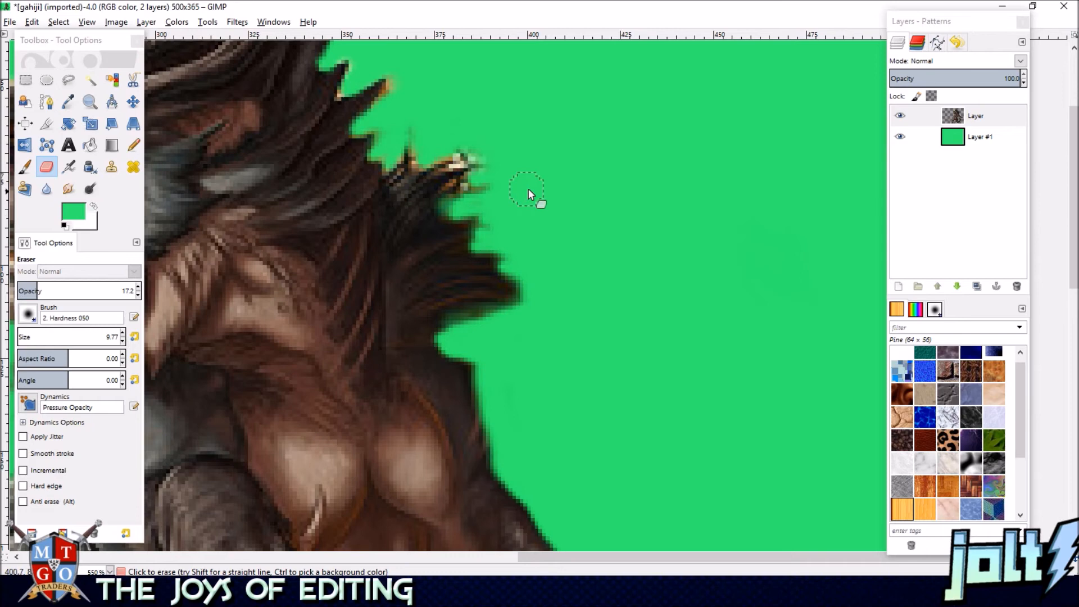
scroll(520, 236, up, 5)
scroll(519, 236, left, 2)
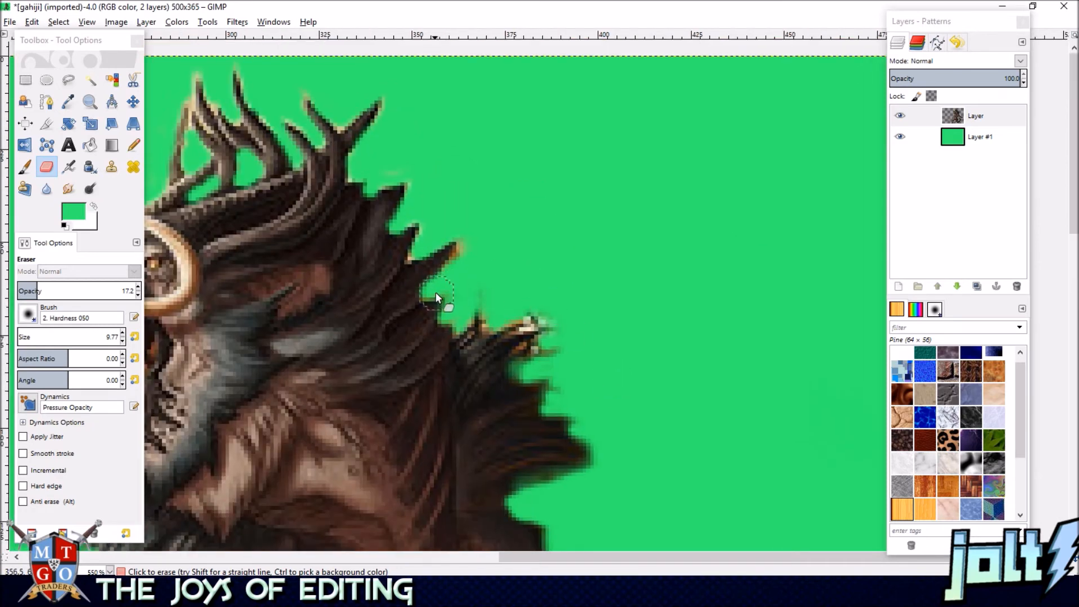
scroll(423, 246, up, 2)
scroll(423, 246, left, 3)
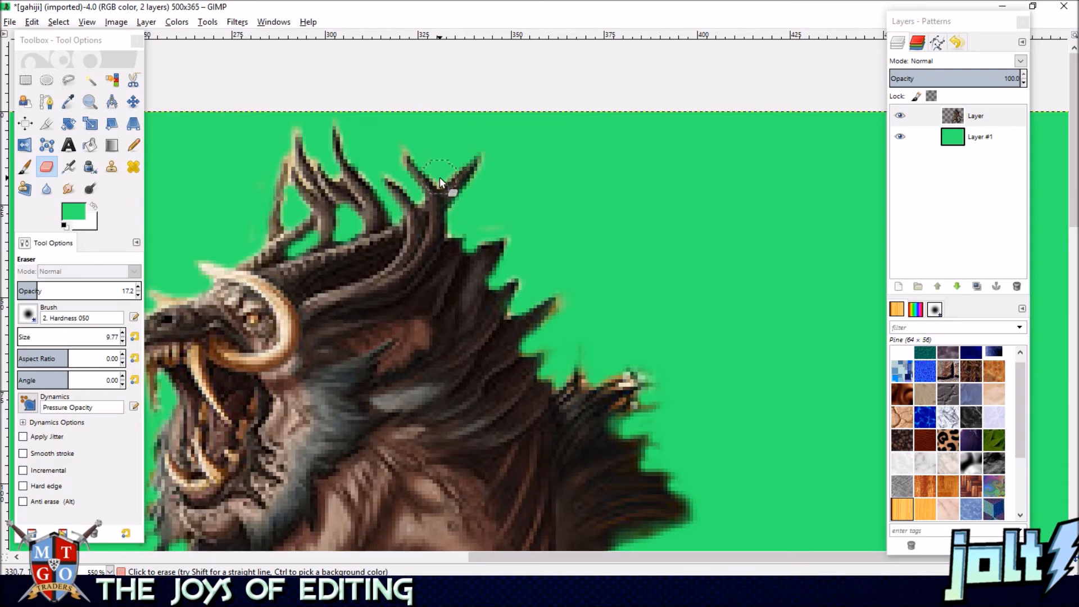
drag(346, 167, 419, 180)
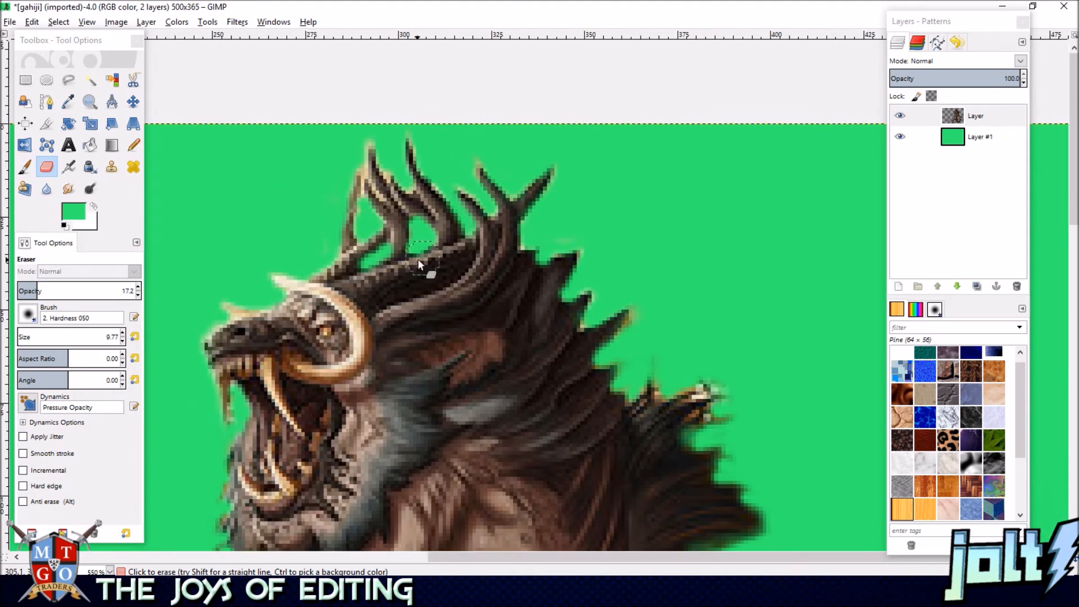
drag(448, 241, 492, 206)
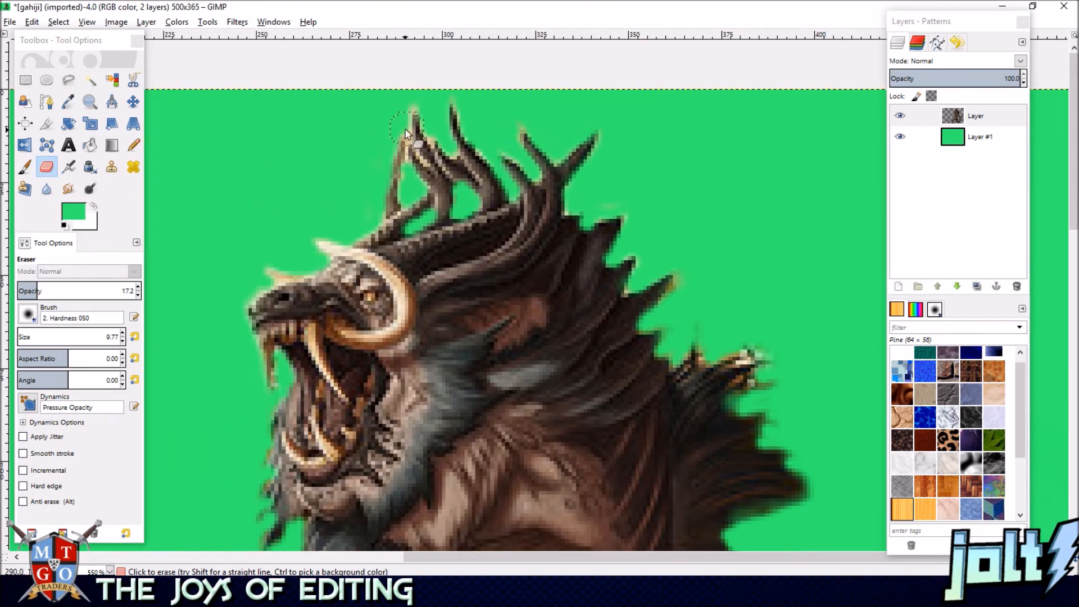
mouse_move(426, 131)
mouse_down()
mouse_move(436, 141)
mouse_move(424, 155)
mouse_move(436, 144)
mouse_up()
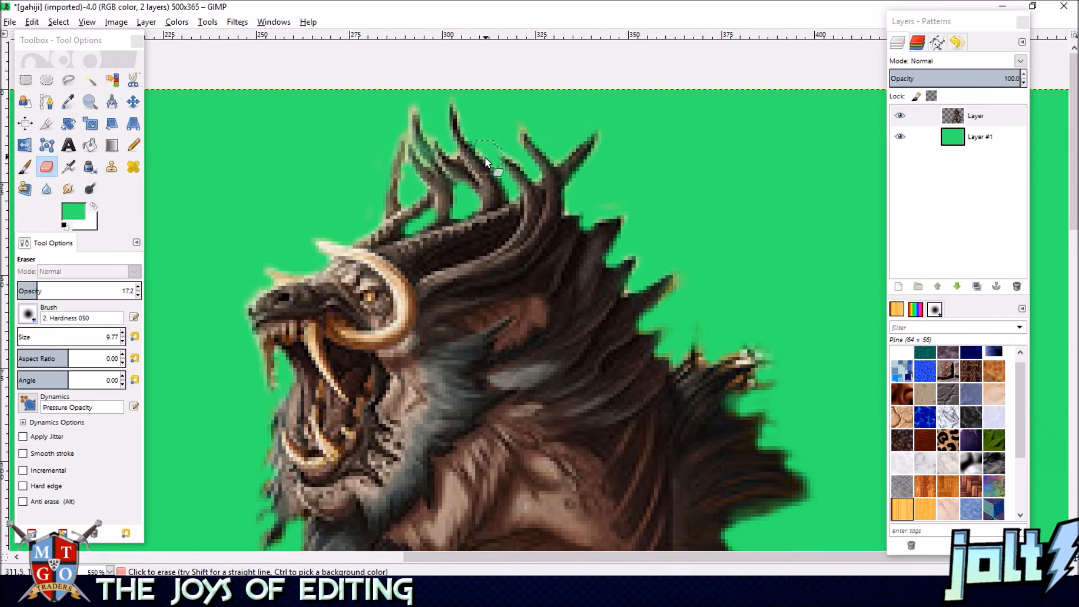
drag(406, 214, 401, 188)
scroll(420, 261, down, 2)
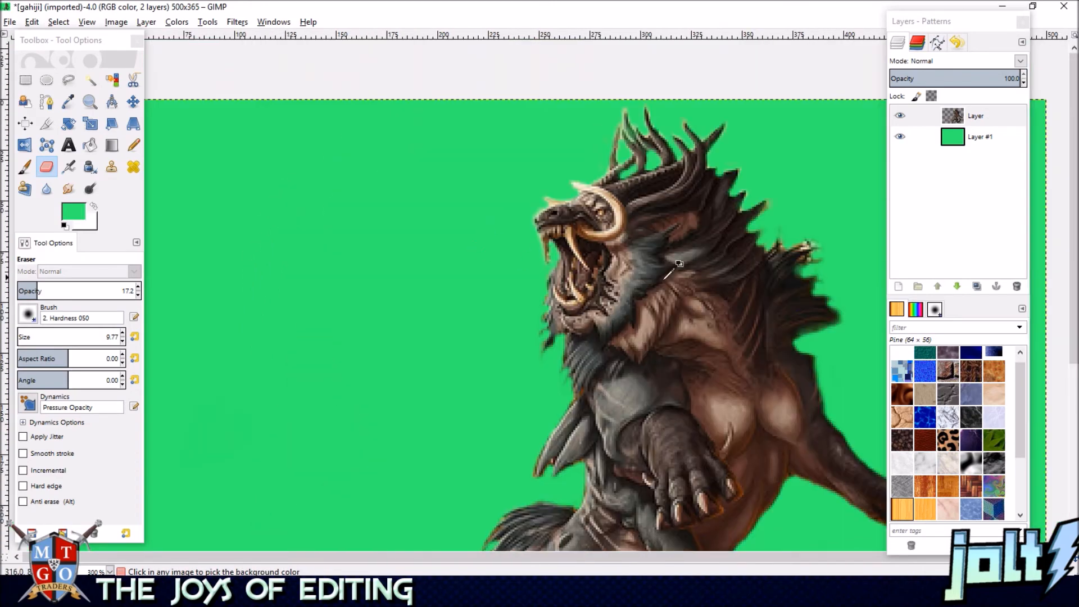
Fade the bright background remnant at the tip of the fur tuft on the creature's upper back.
scroll(812, 247, up, 4)
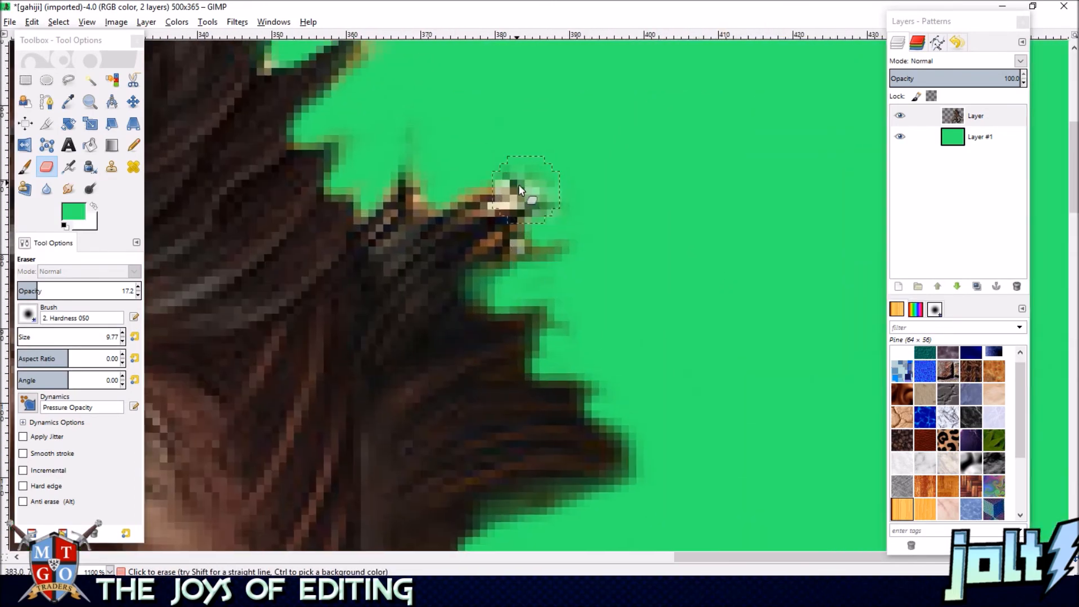
drag(511, 192, 484, 200)
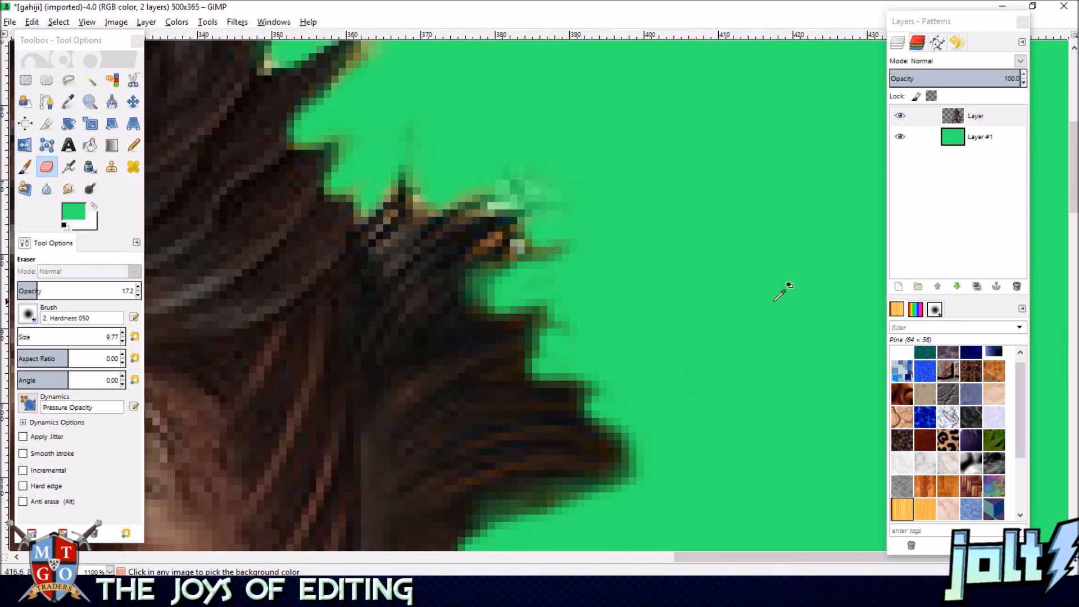
scroll(595, 292, down, 2)
scroll(596, 304, down, 2)
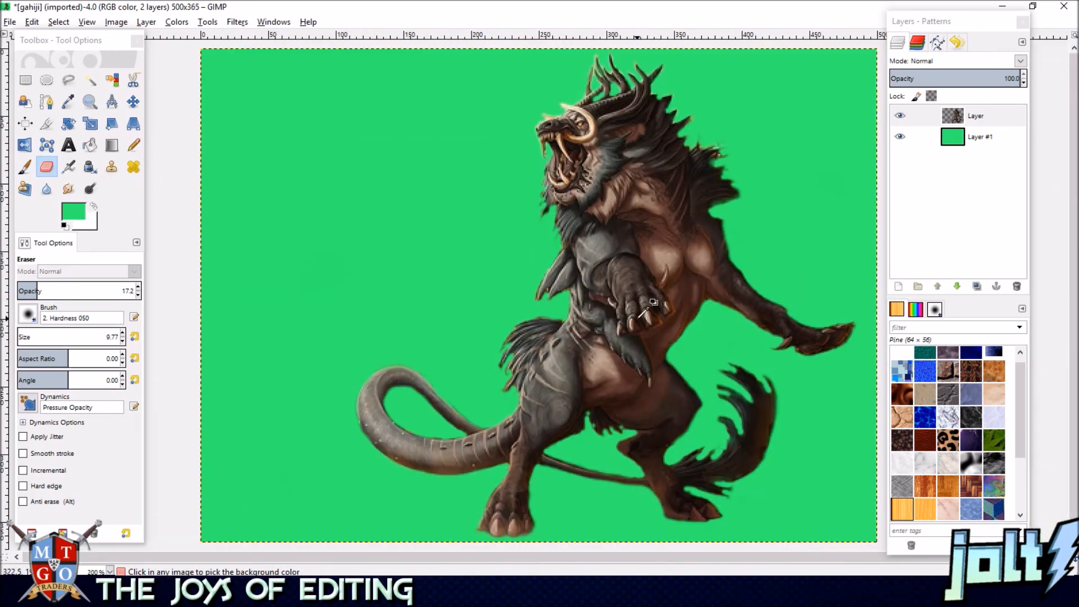
Hide the green Layer #1 so the whole creature stands on transparency.
drag(639, 318, 597, 221)
drag(574, 276, 607, 275)
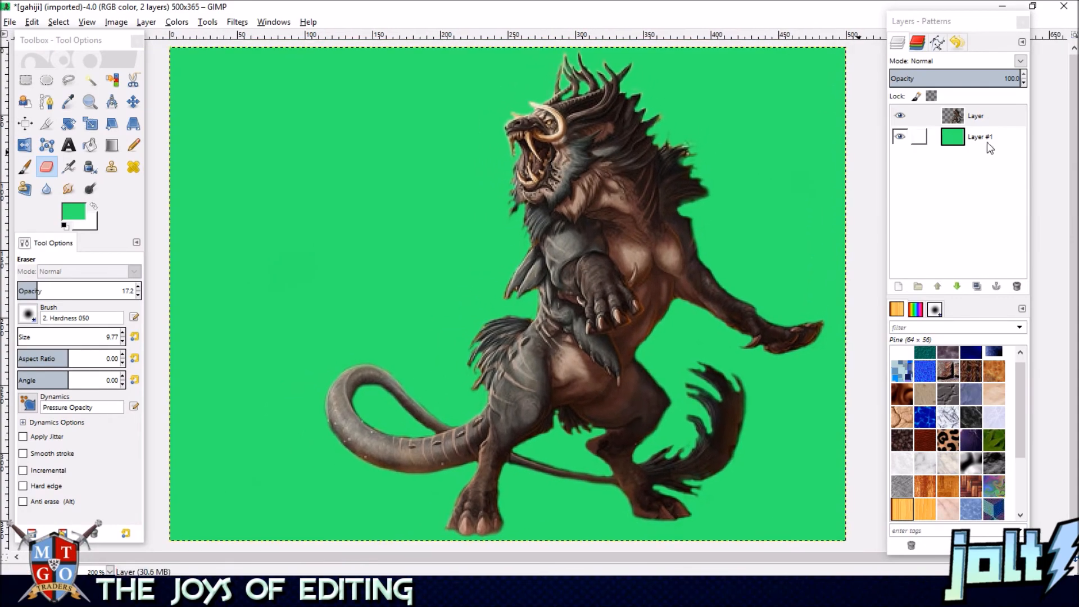
click(897, 137)
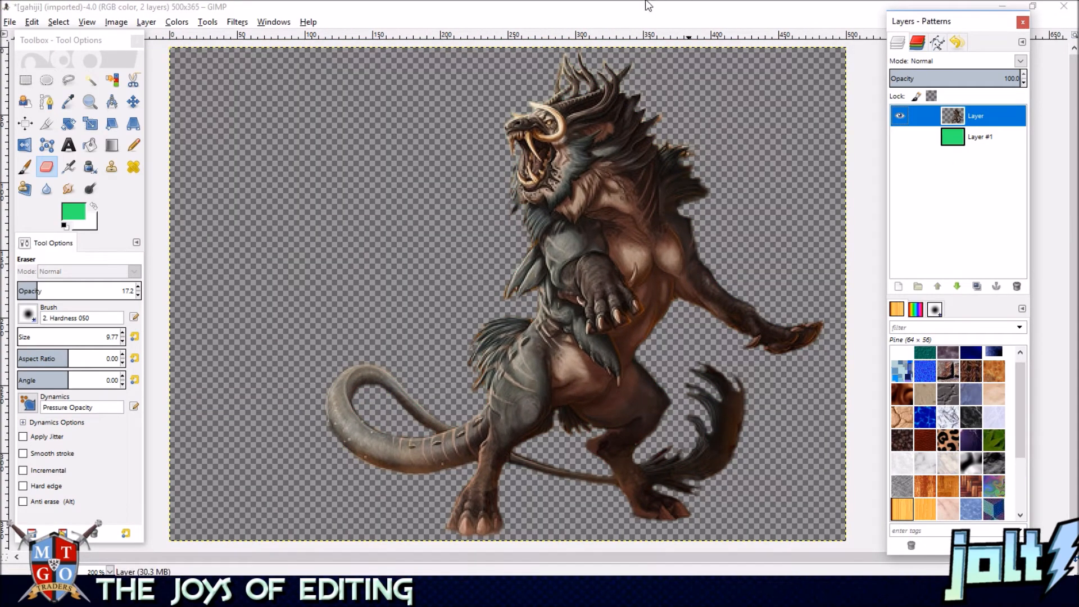
Switch to the Thumbnail - EDH.xcf image and select its Background layer.
click(197, 593)
click(197, 593)
click(171, 594)
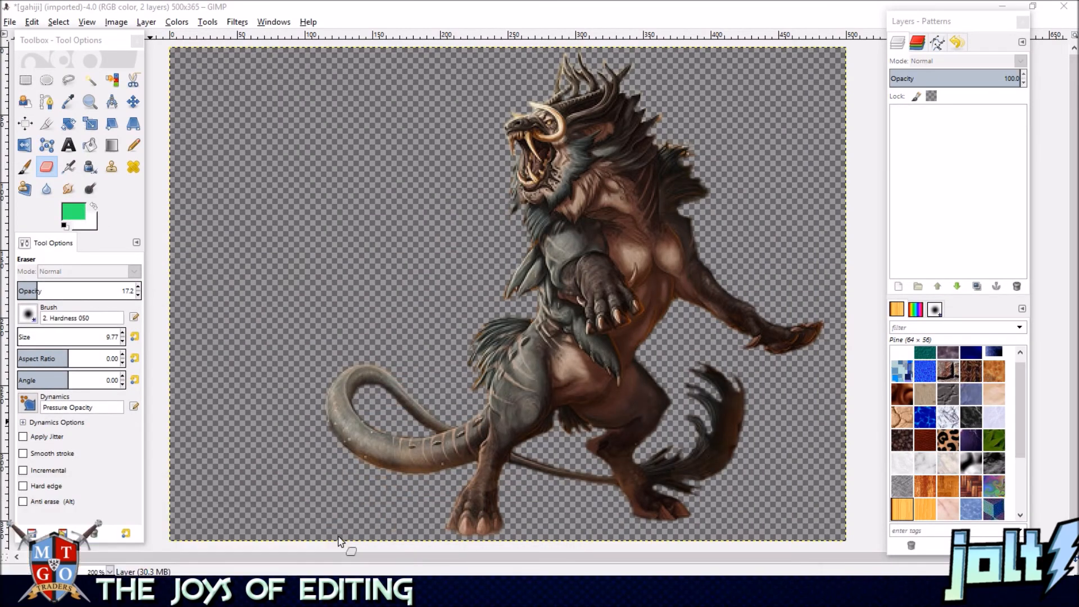
click(339, 536)
click(915, 151)
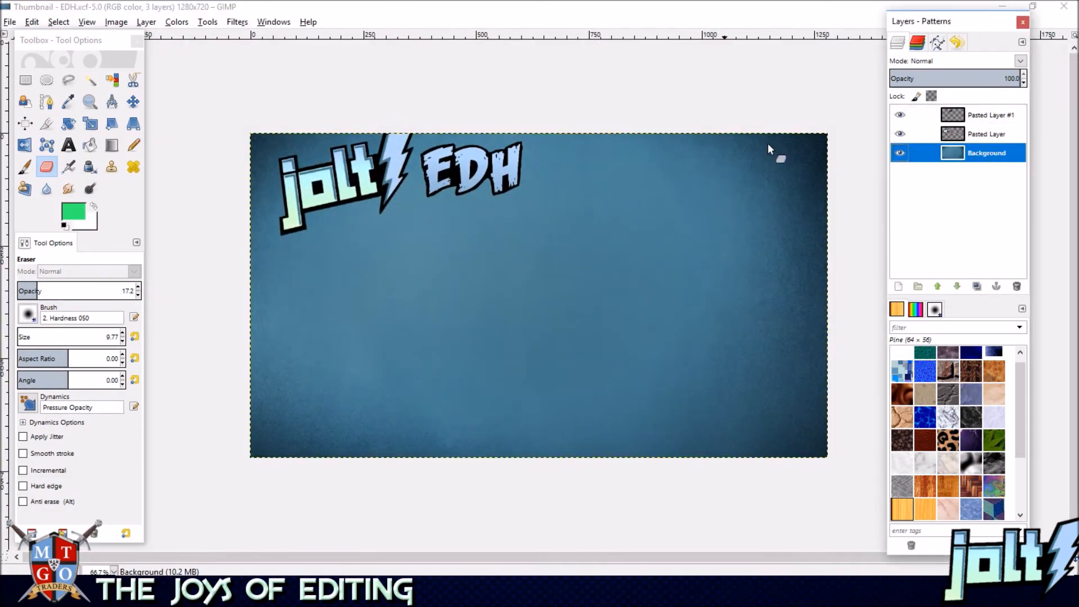
Open the gahiji beast mode image window and copy the ruins picture.
click(144, 593)
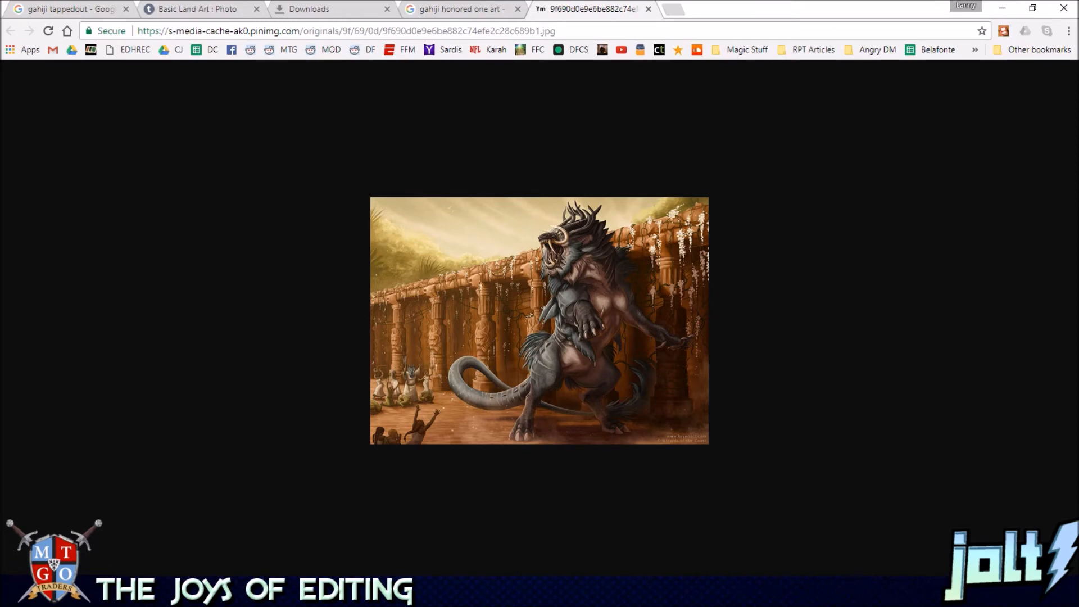
click(144, 593)
click(144, 594)
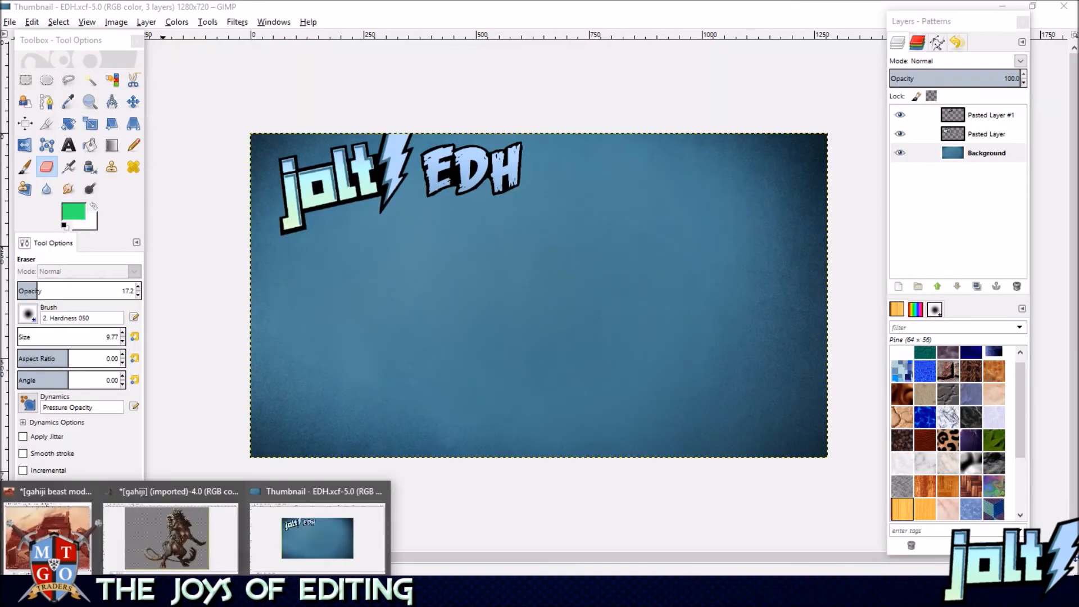
click(48, 537)
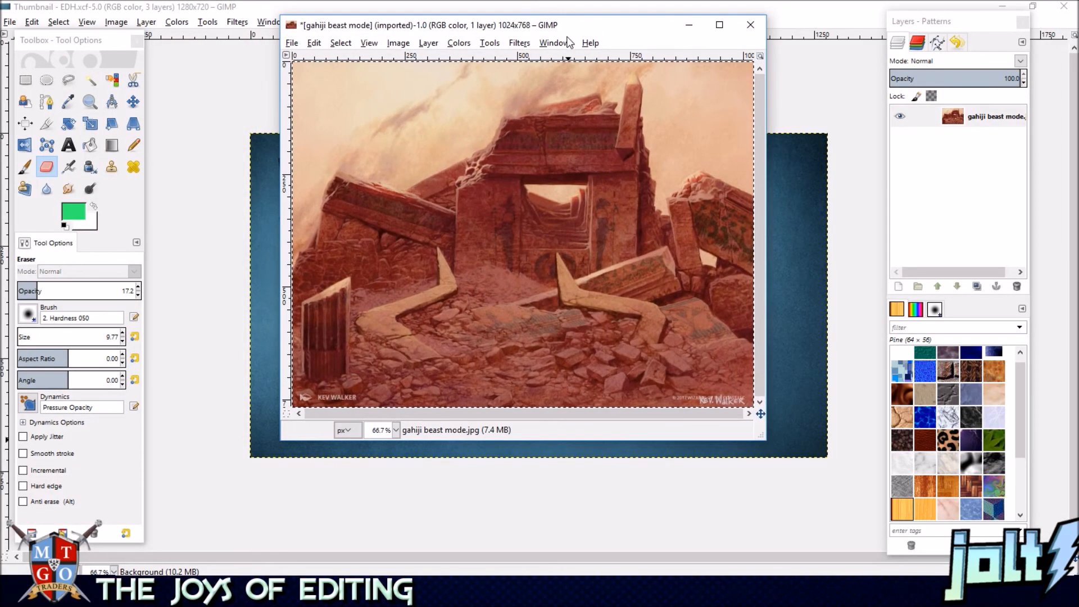
key(ctrl+c)
Paste the copied ruins picture into the Thumbnail - EDH.xcf image with the Background layer selected.
click(538, 4)
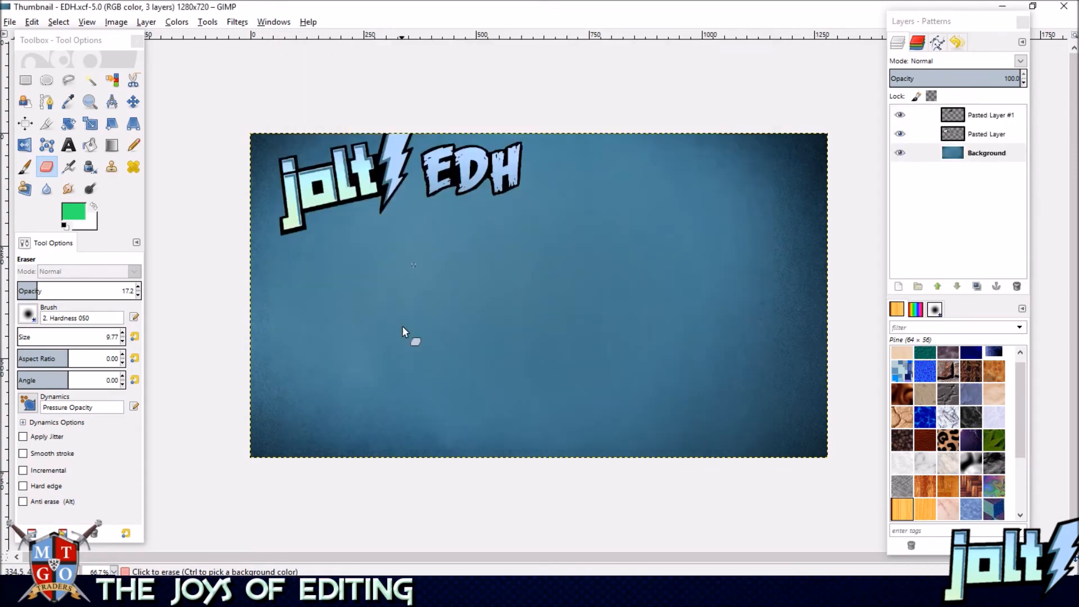
click(910, 152)
key(ctrl+v)
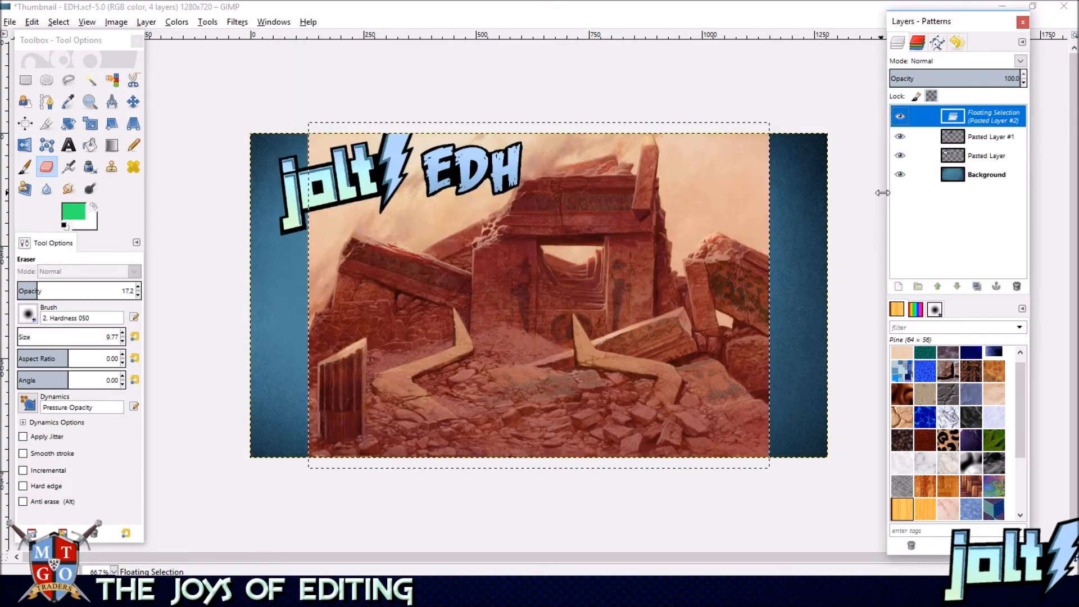
right_click(983, 128)
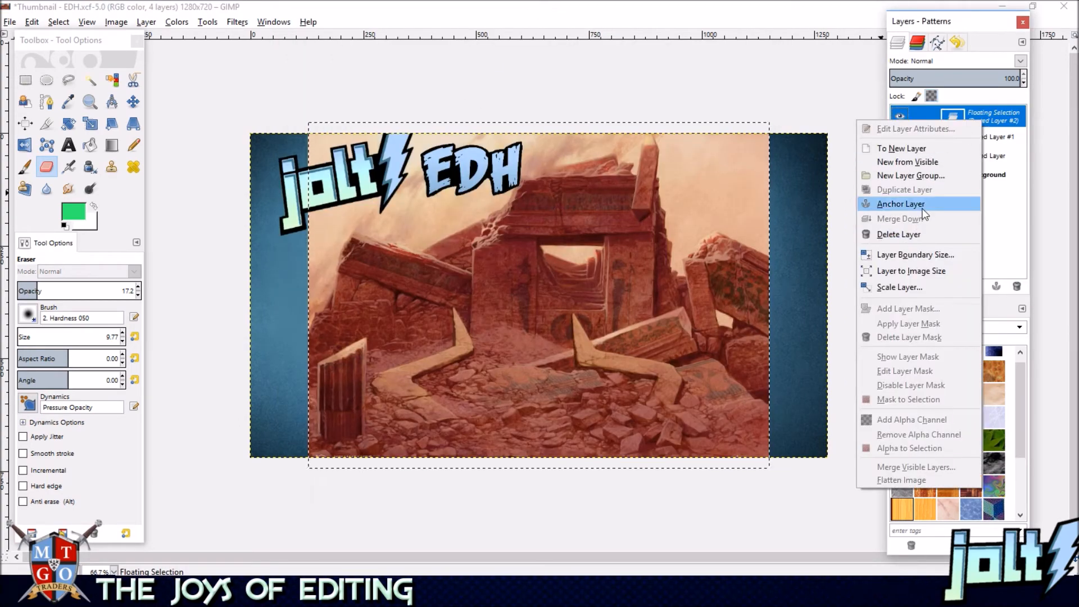
click(1016, 220)
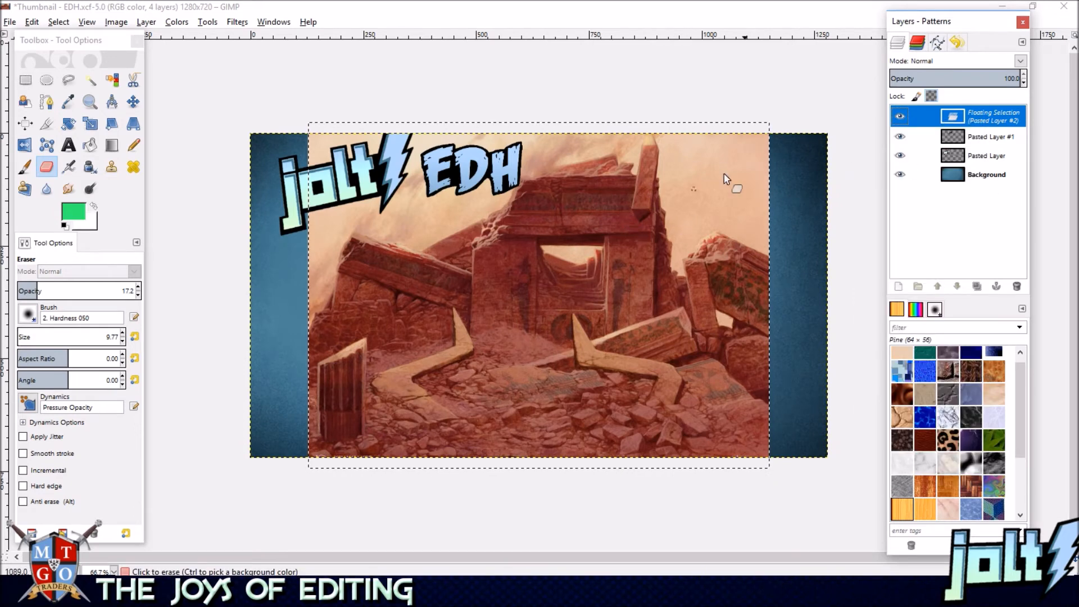
right_click(985, 118)
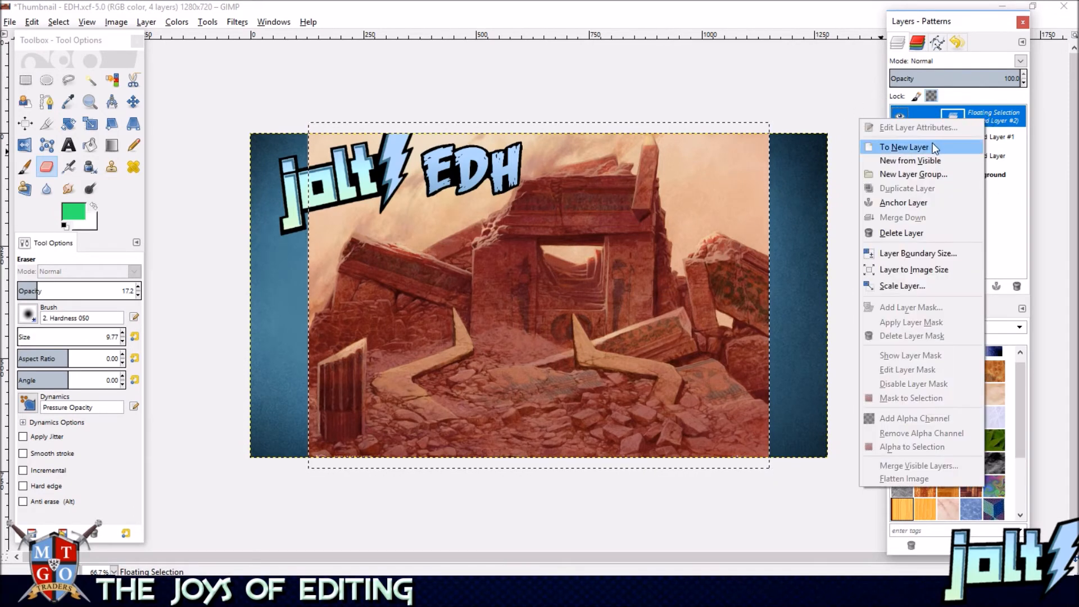
click(994, 204)
click(197, 596)
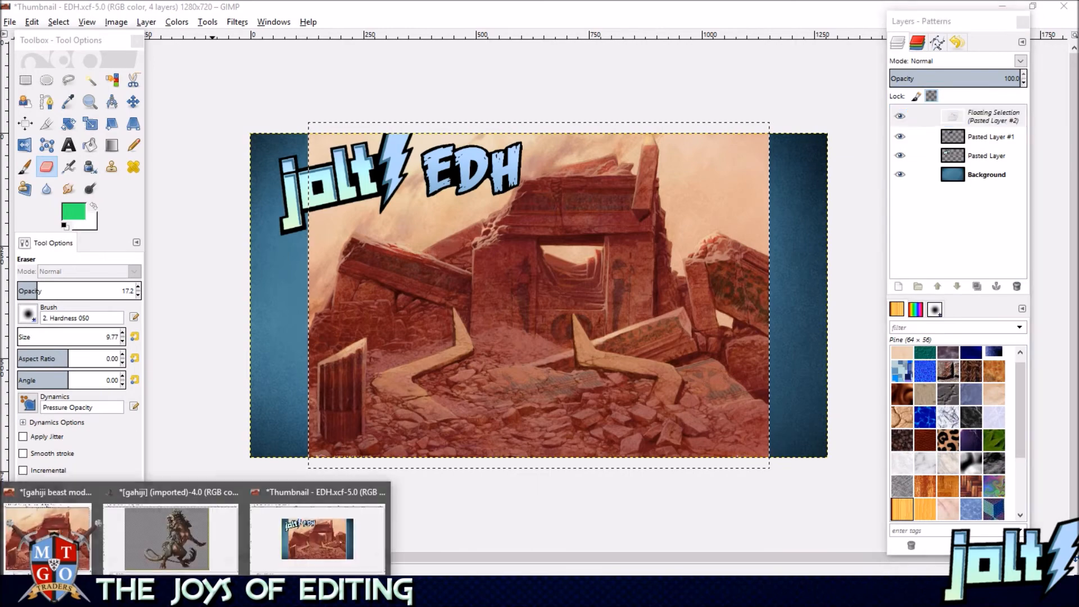
click(48, 531)
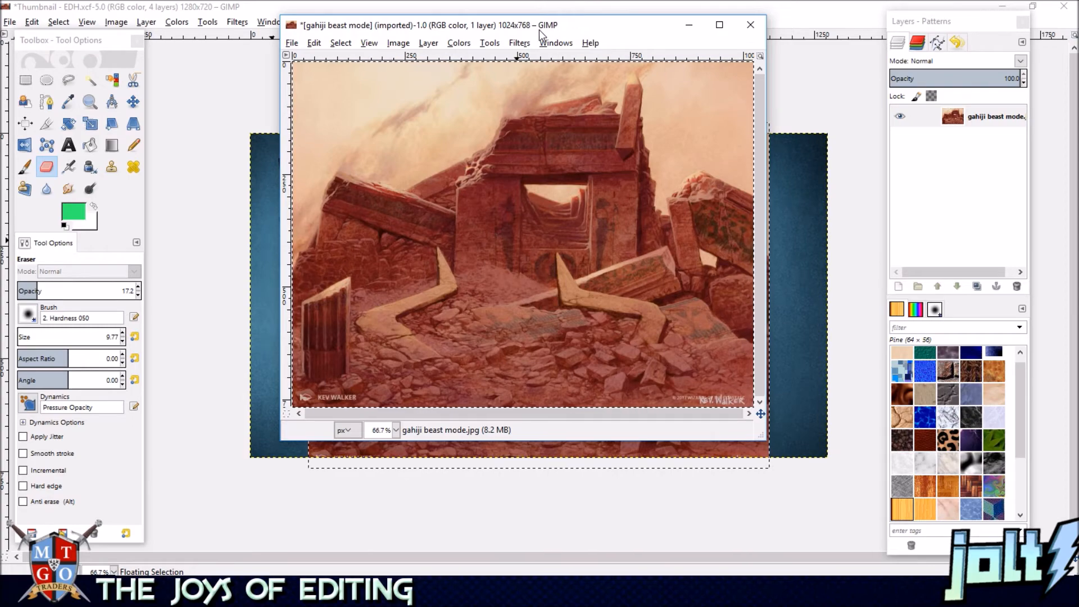
click(559, 7)
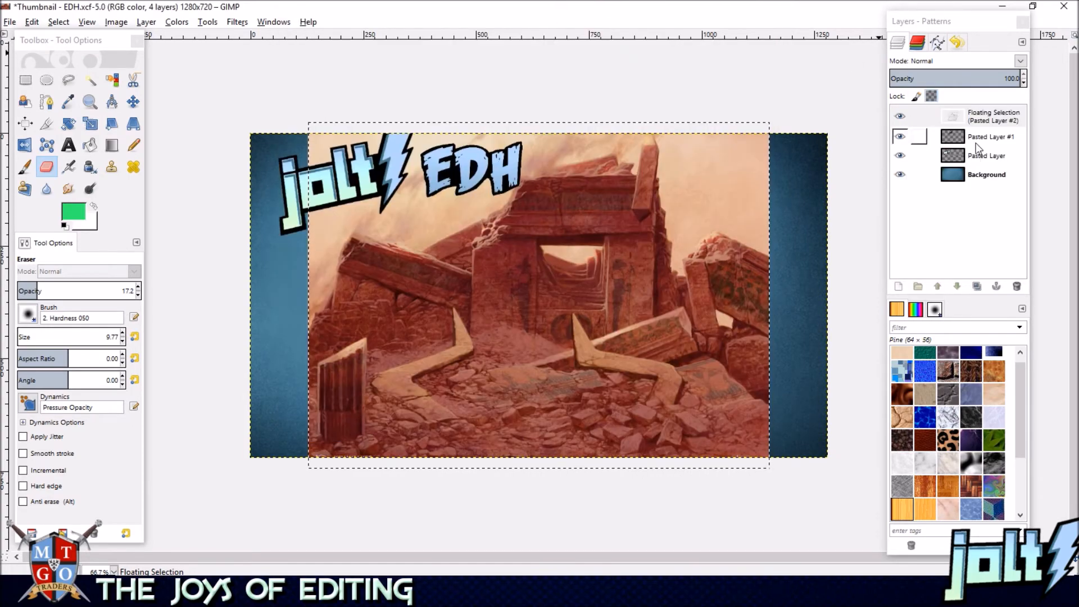
Turn the floating selection of the ruins picture into a new layer.
right_click(997, 118)
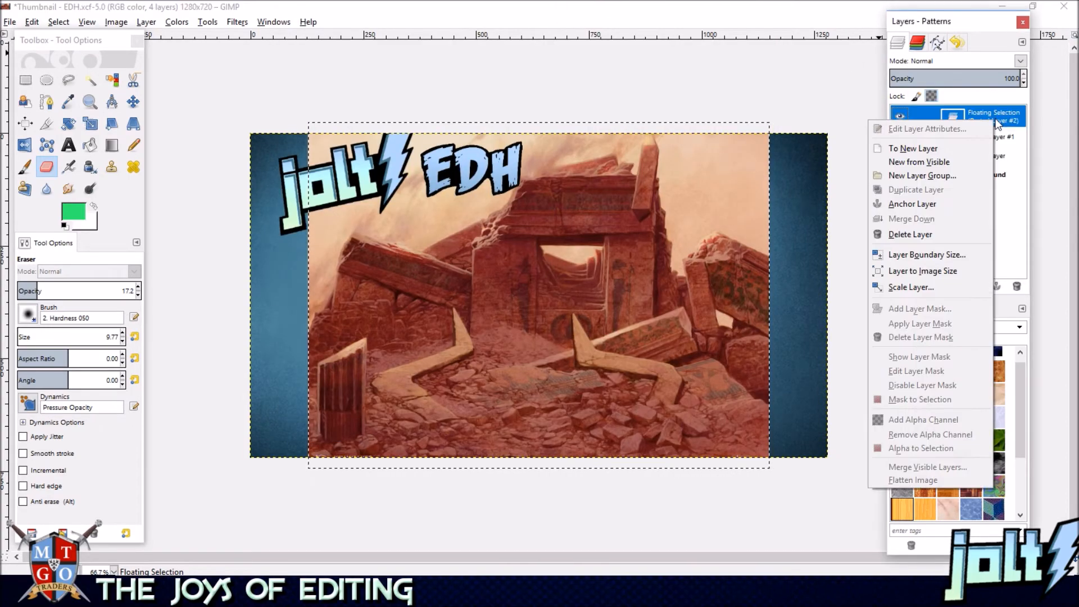
click(913, 148)
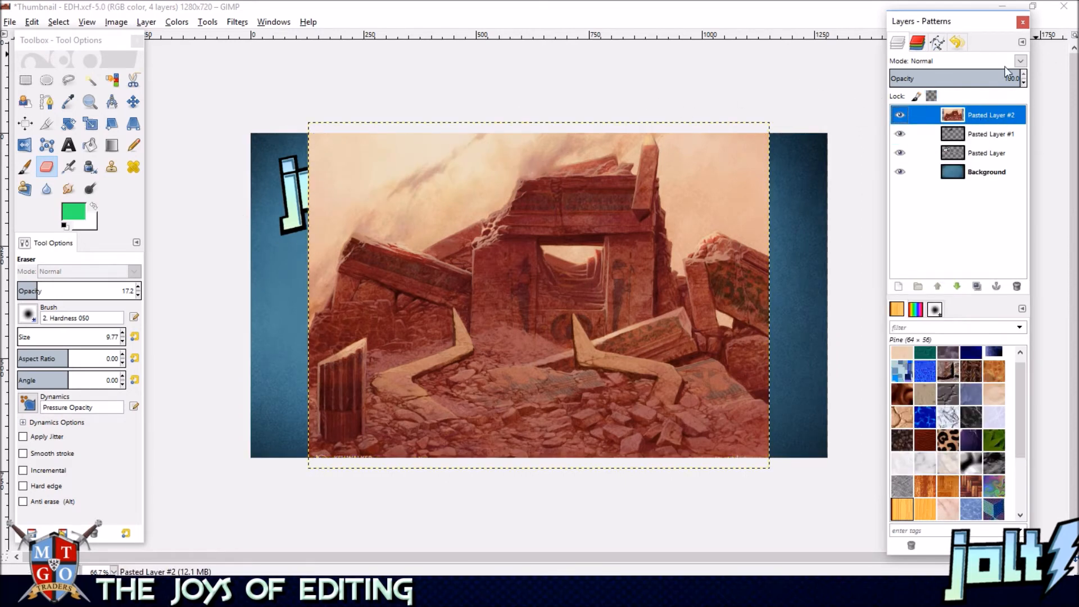
Scale the pasted ruins picture up beyond its original size.
click(91, 124)
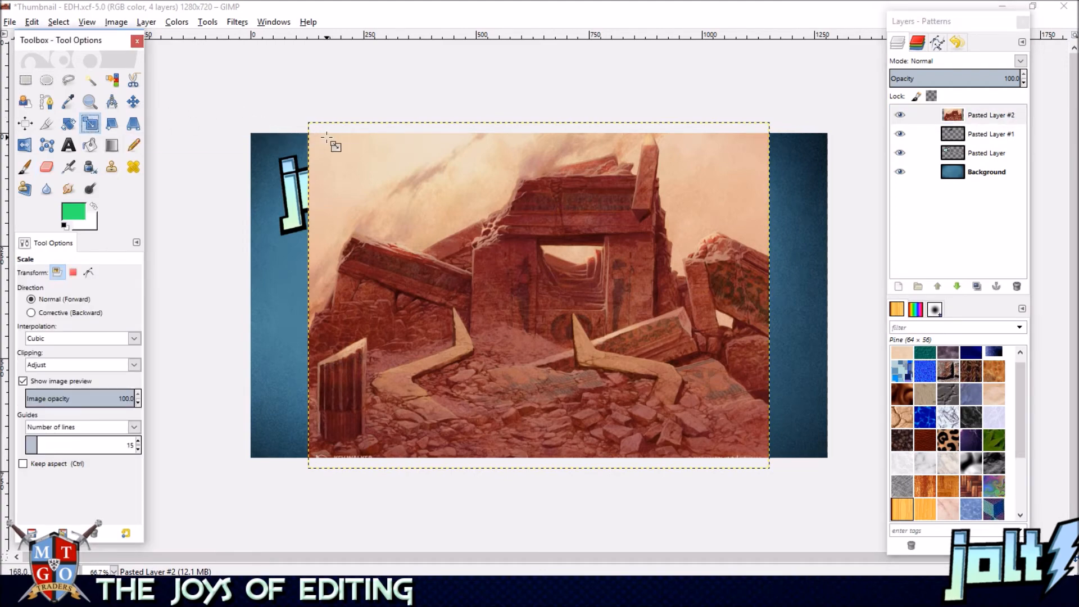
drag(322, 125, 237, 60)
drag(740, 417, 870, 484)
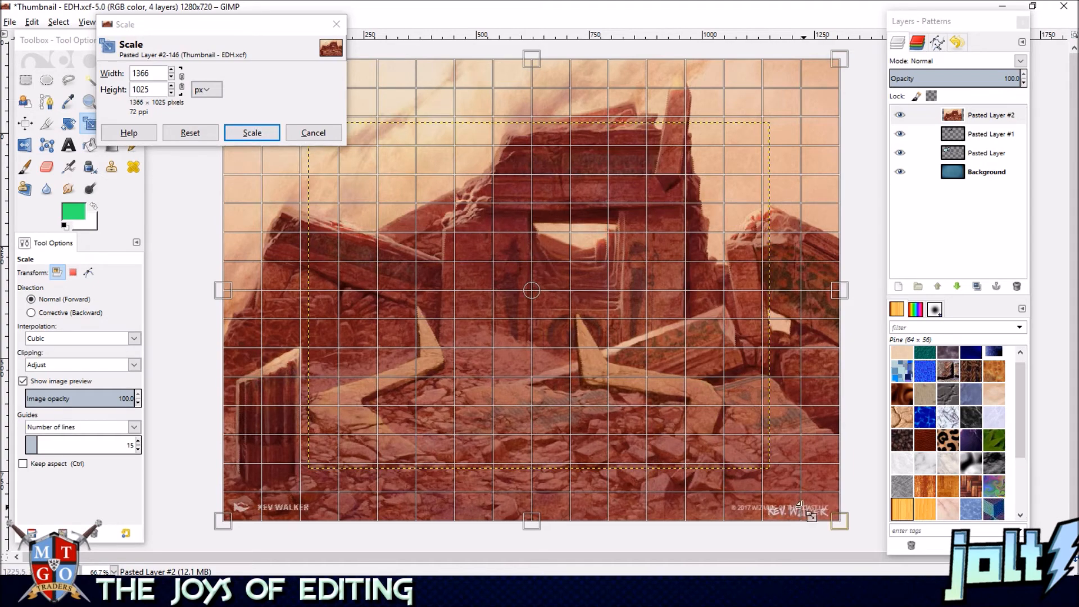
drag(850, 530, 770, 475)
click(227, 129)
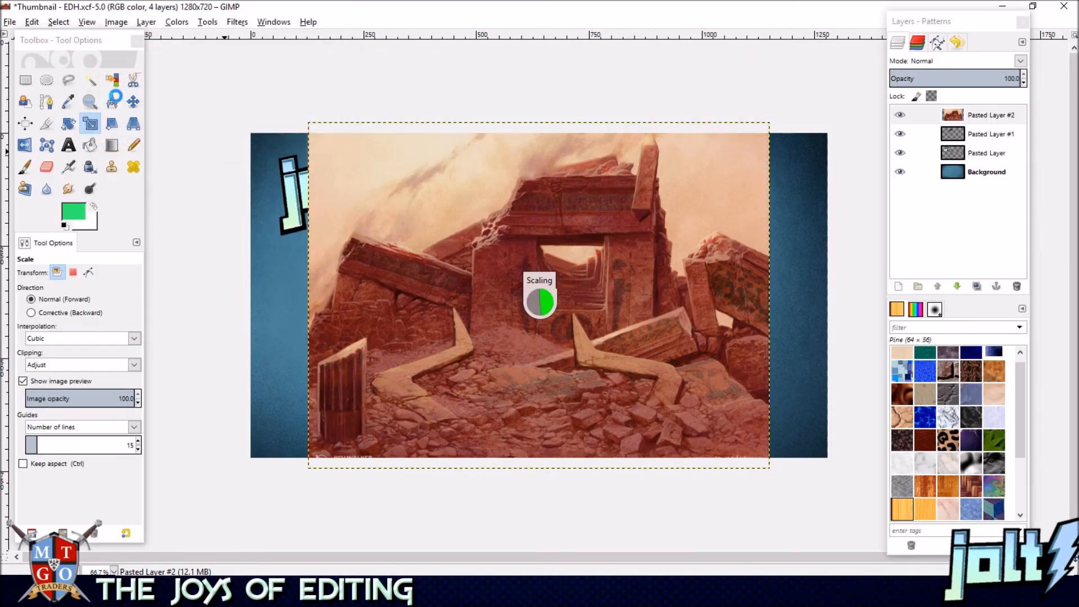
Shift the ruins layer down and right, and scale it proportionally to 1308 × 981 px to span the full canvas width.
key(m)
drag(379, 124, 446, 206)
click(90, 123)
click(301, 160)
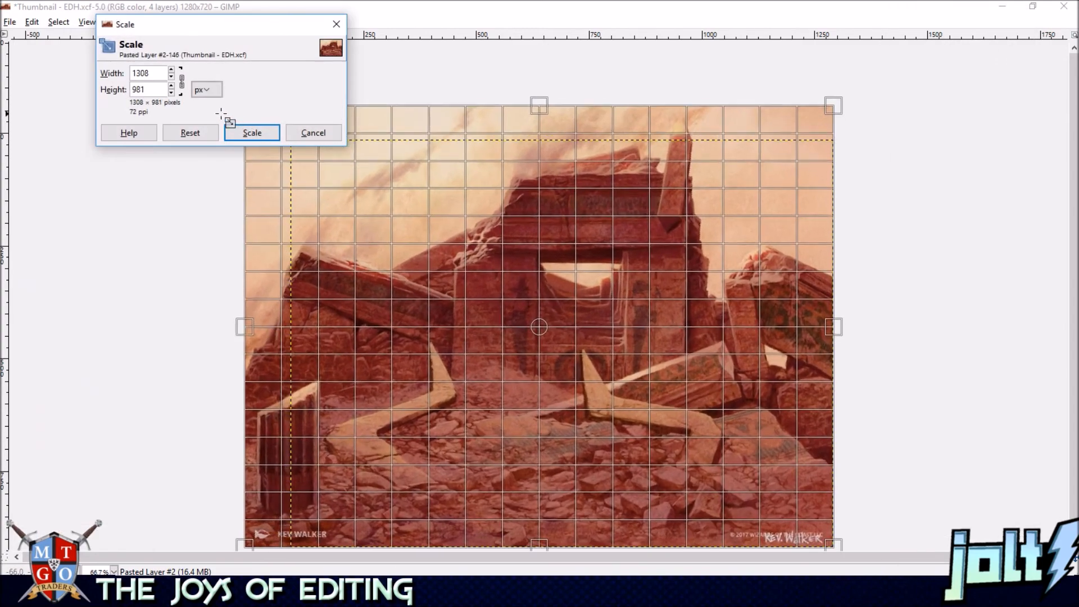
click(252, 133)
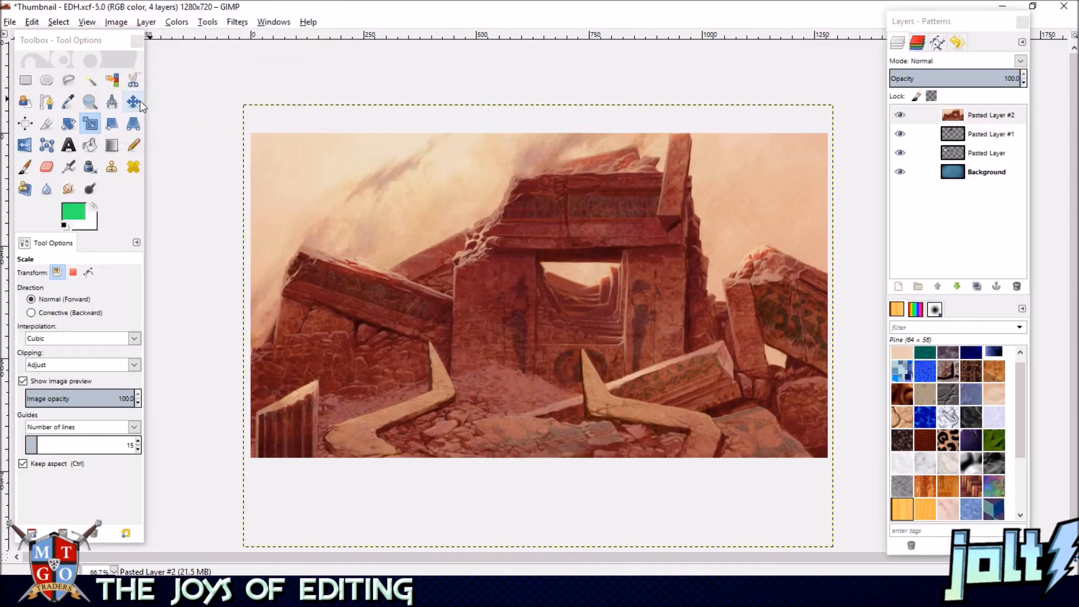
Move the ruins picture slightly down on the canvas and place its layer directly above the Background layer.
click(135, 101)
drag(433, 139, 426, 164)
drag(969, 113, 980, 164)
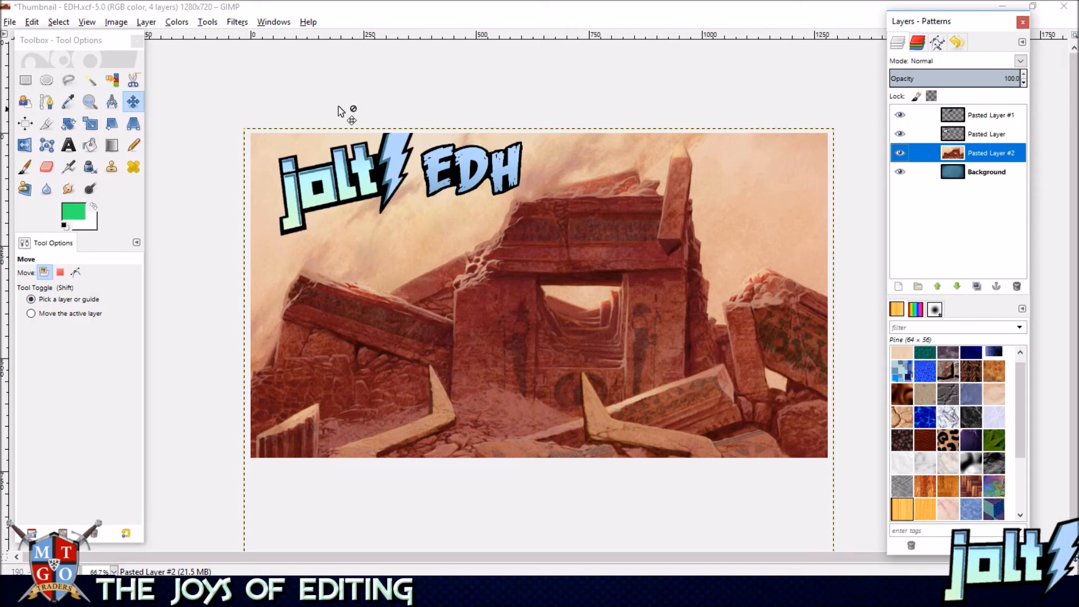
Scale the jolt logo layer down to about two thirds of its size and move it to the canvas's upper-left corner.
click(983, 116)
click(1003, 136)
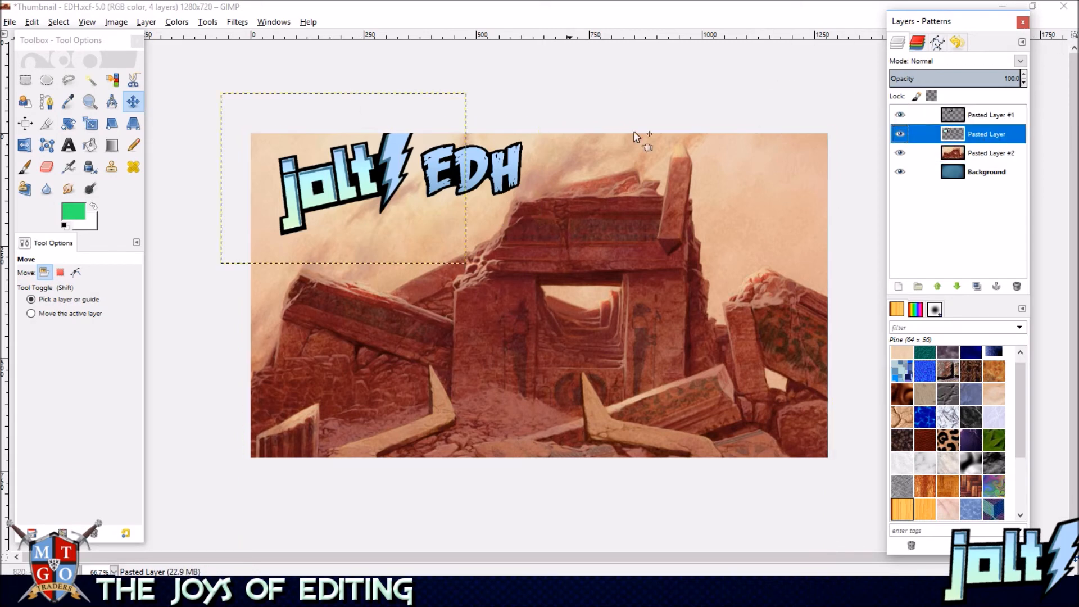
click(90, 123)
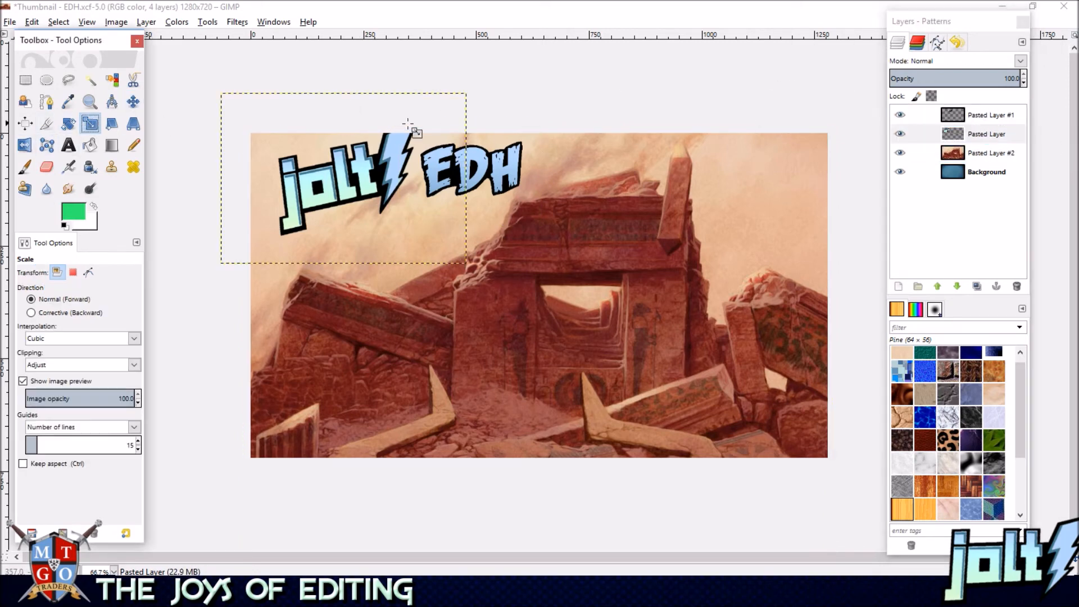
key(Tab)
drag(457, 114, 359, 167)
click(252, 133)
key(Tab)
key(m)
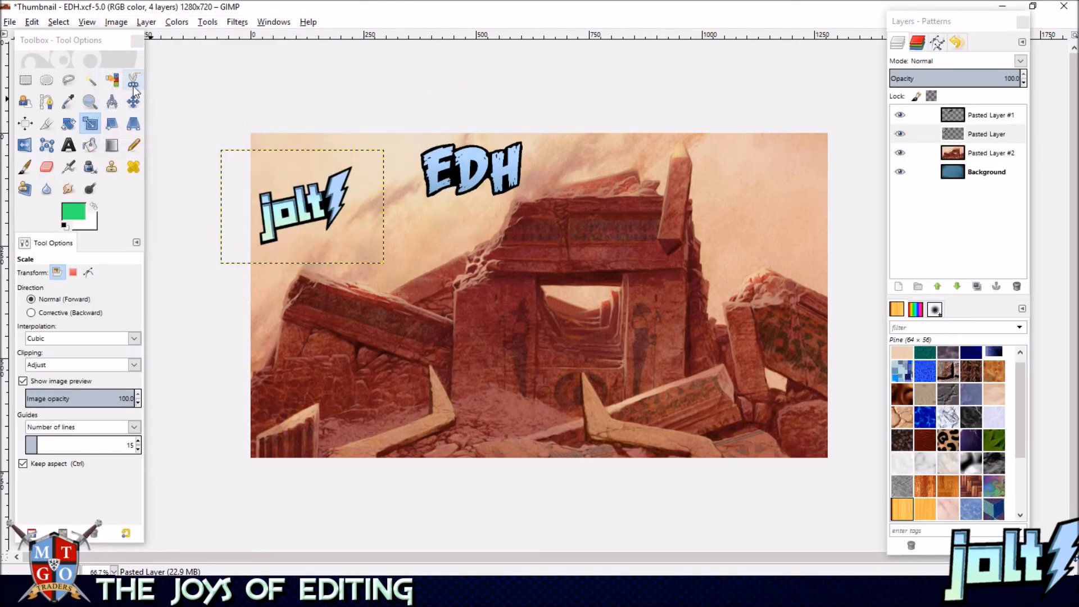
drag(305, 203, 323, 170)
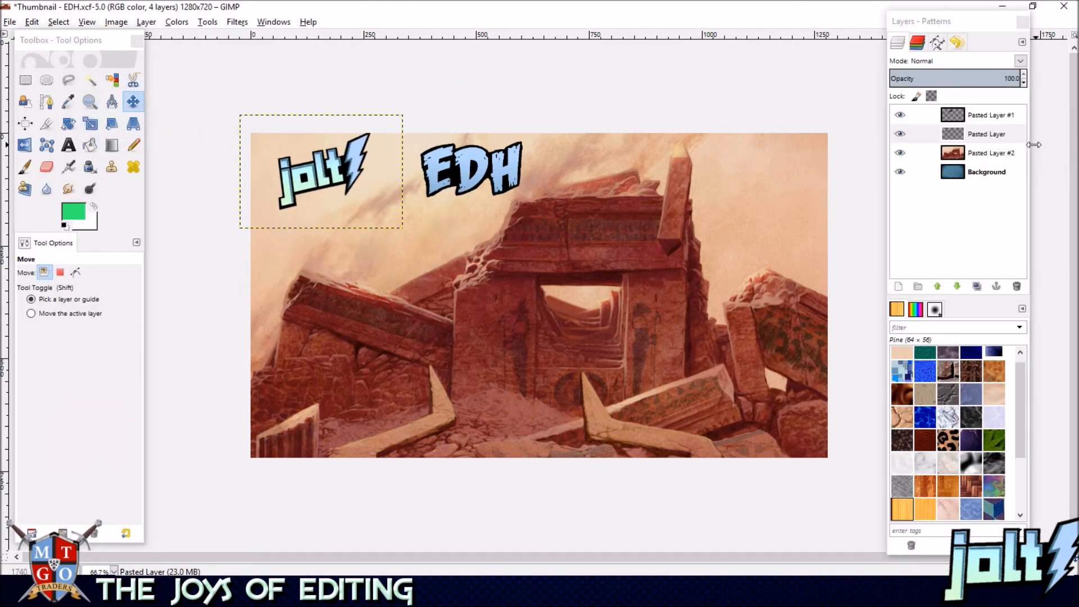
Scale the EDH lettering layer to 246 × 185 px and move it right beside the jolt logo.
click(995, 116)
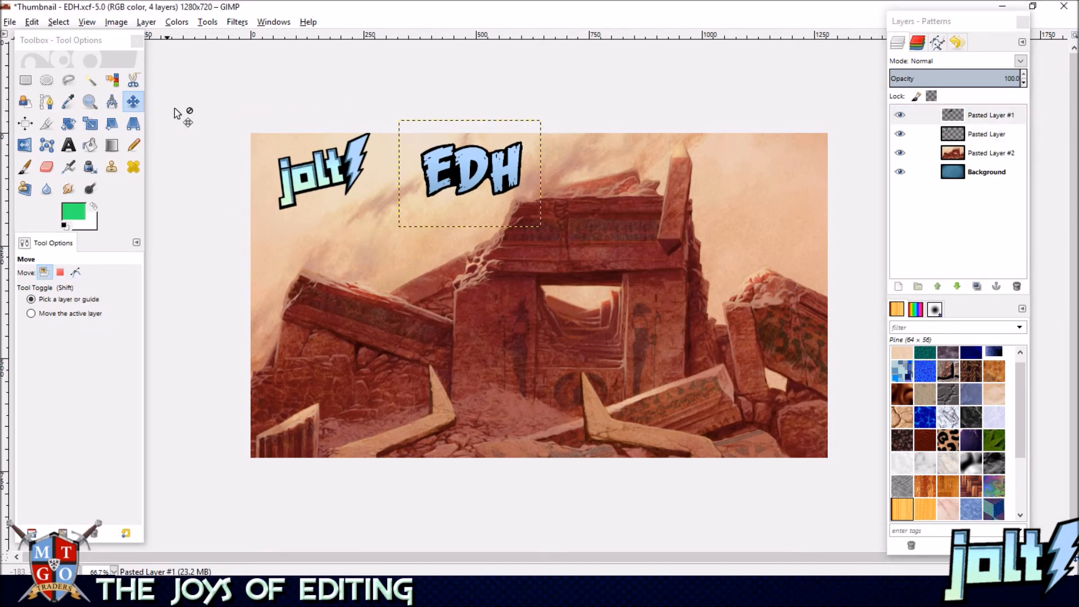
click(68, 123)
click(90, 123)
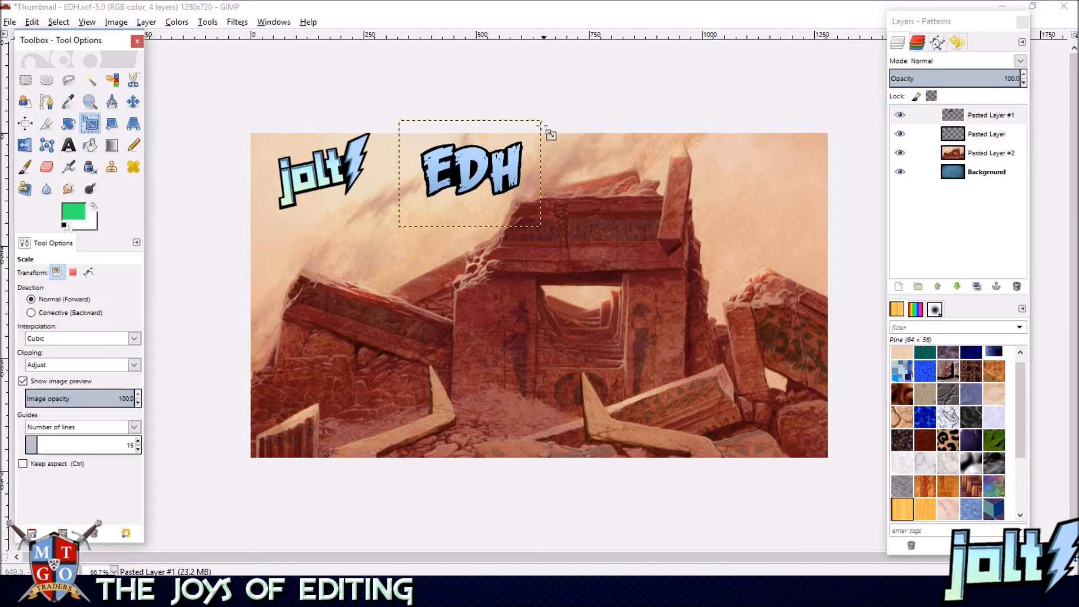
click(531, 156)
drag(494, 174, 484, 179)
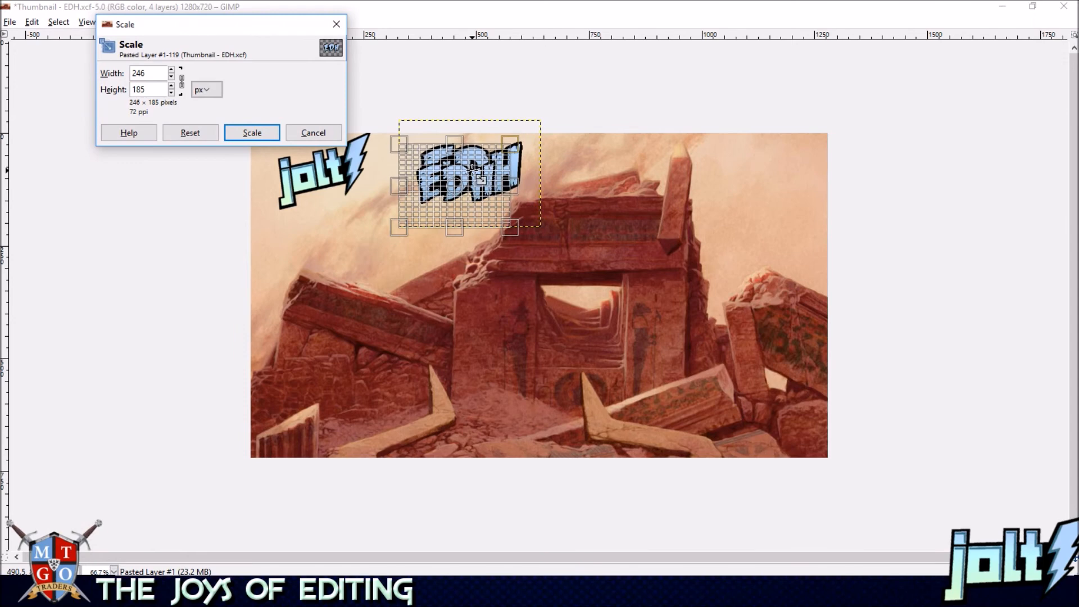
click(253, 135)
click(135, 102)
drag(452, 181, 408, 165)
Draw a text box about 497 × 215 px below the logos and enter gahiji in the Another Danger - Demo font.
click(68, 145)
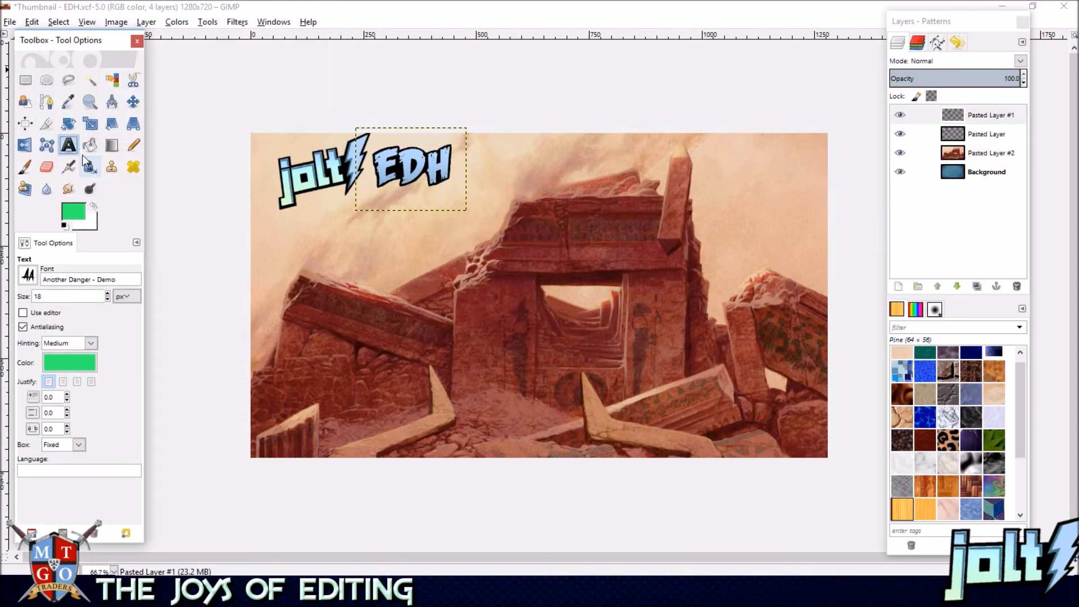
drag(336, 258, 558, 354)
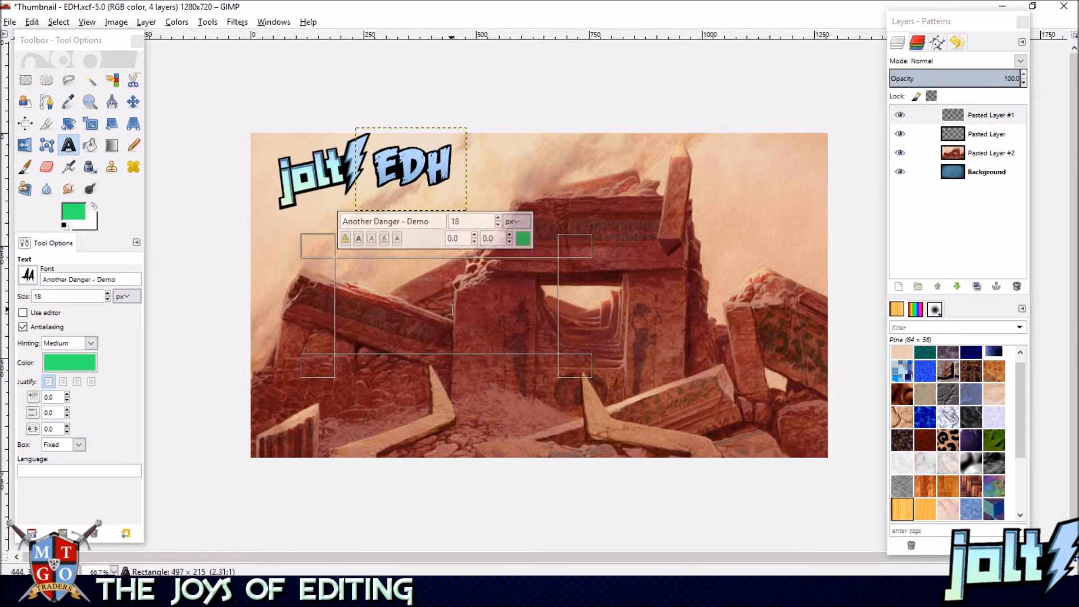
text(gahjj)
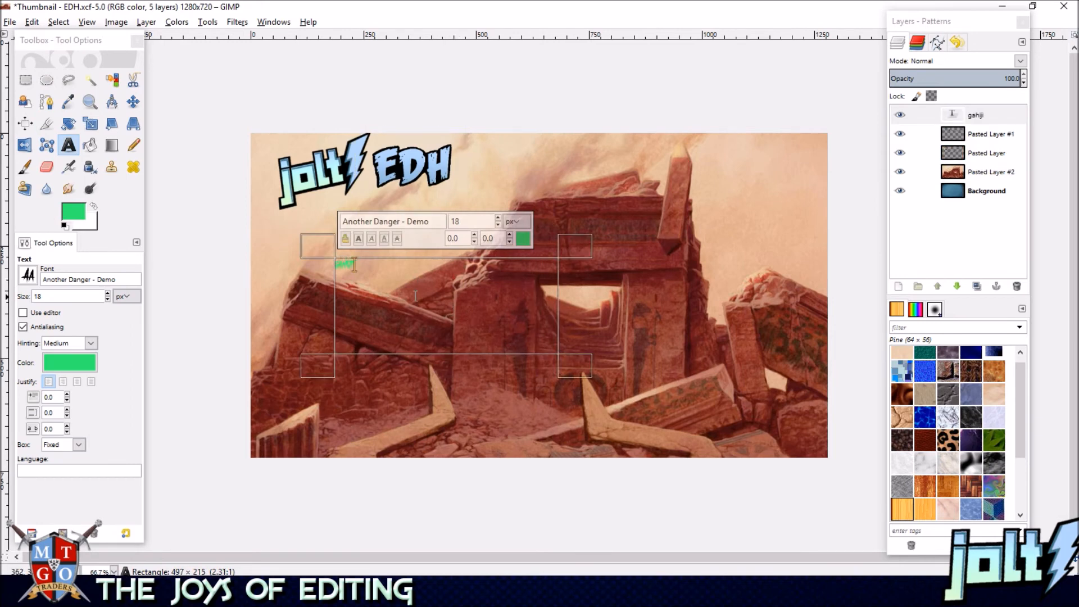
Set the size of the text in the new text box to 100 px.
key(ctrl+a)
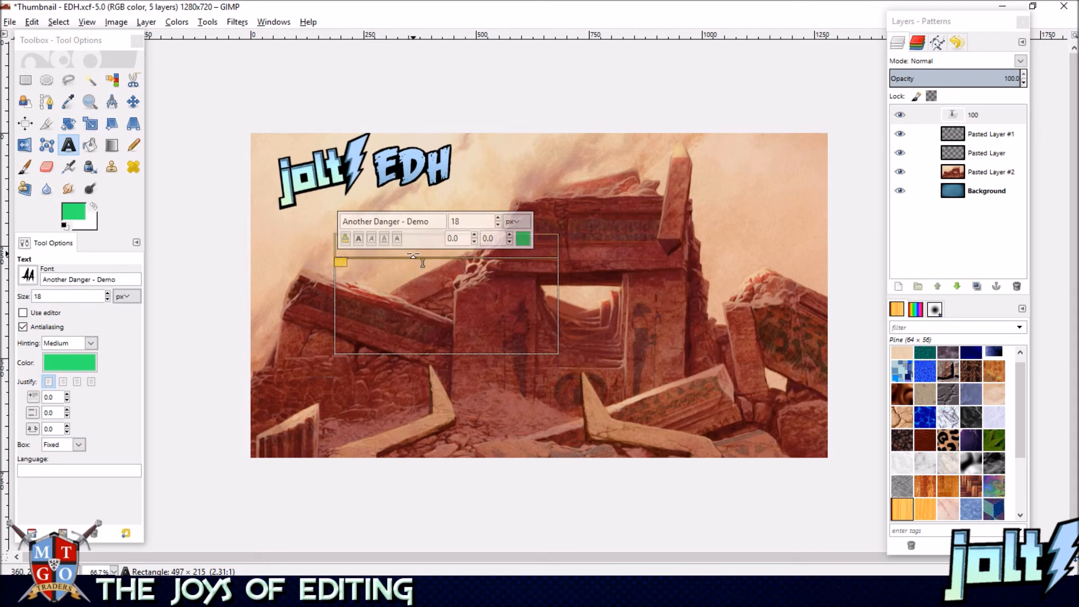
click(468, 211)
click(377, 279)
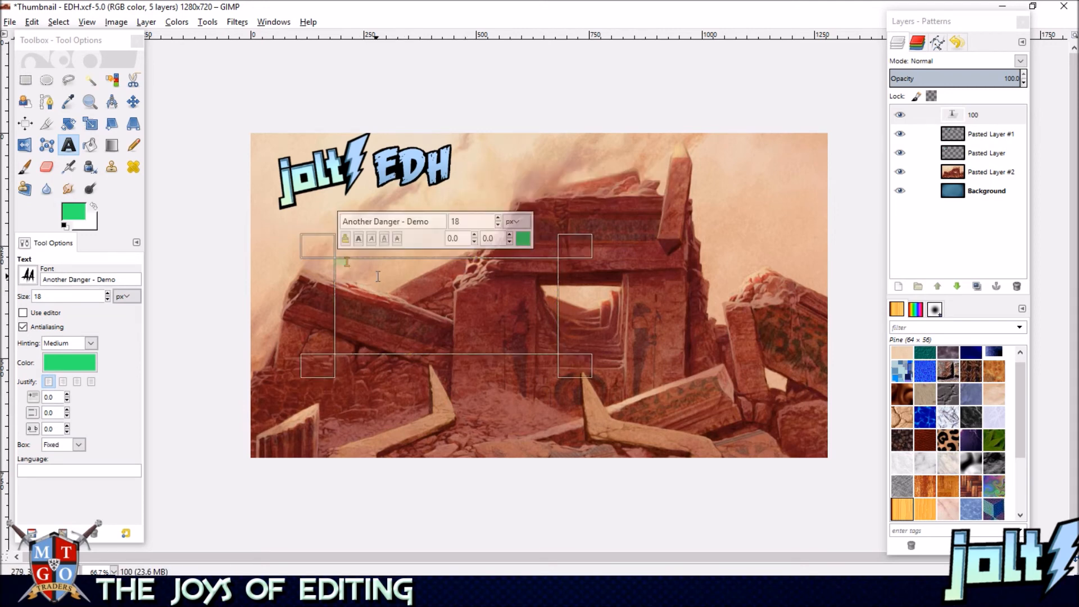
drag(476, 220, 406, 213)
text(100)
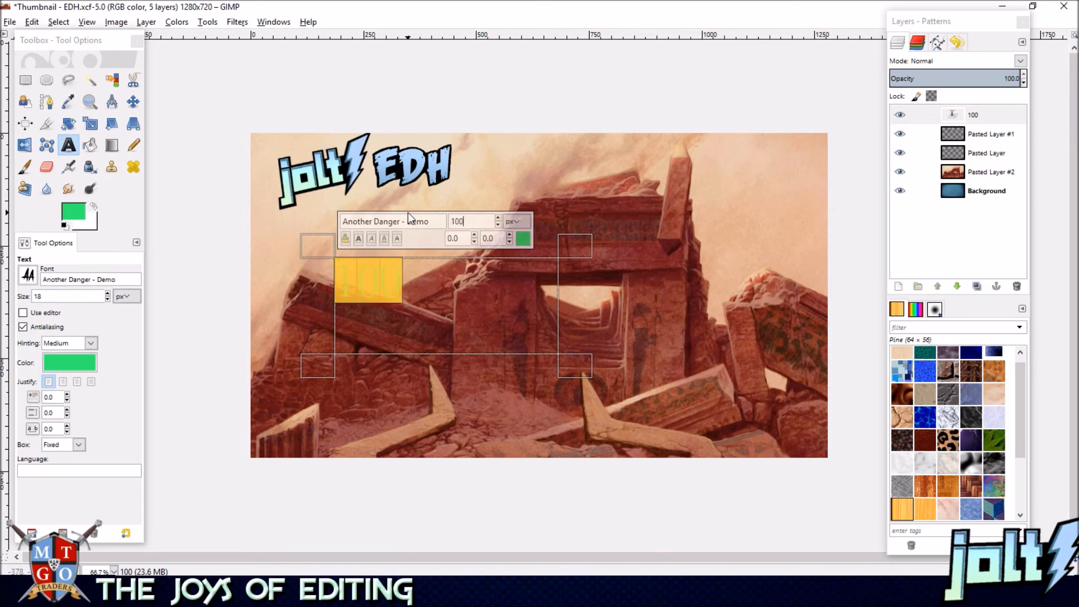
Replace the content of the text box with gahiji.
click(469, 299)
key(BackSpace)
key(BackSpace)
text(gahijt)
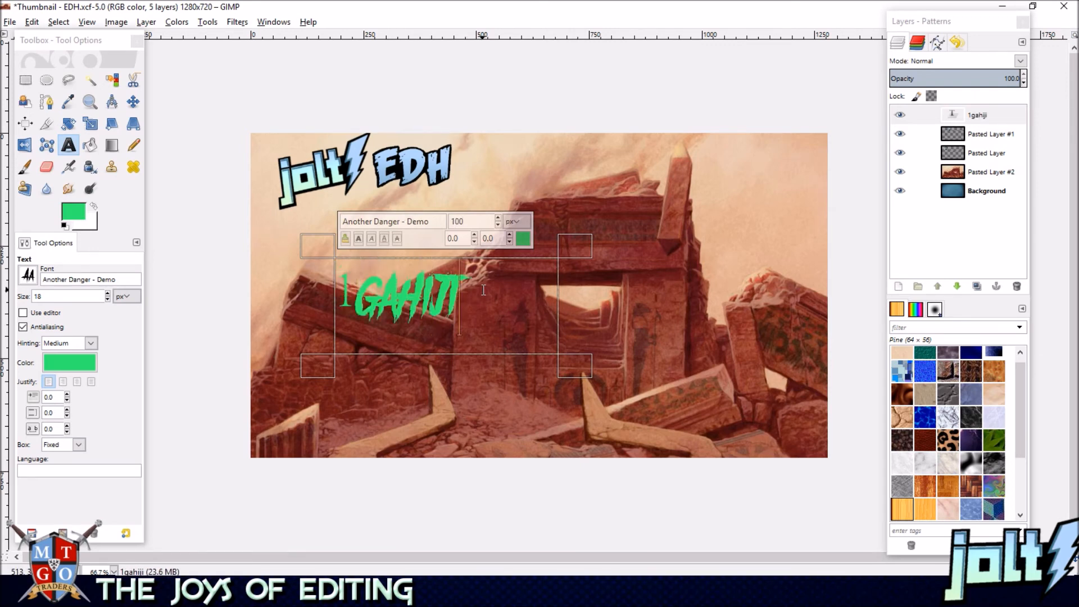
key(BackSpace)
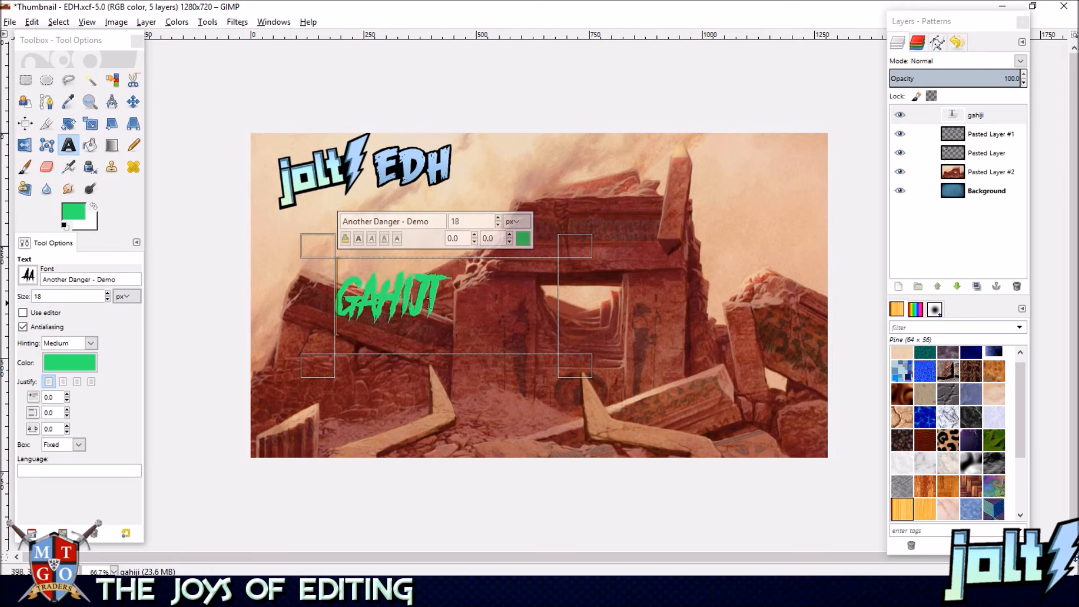
Change the colour of all the gahiji text to black, 000000.
key(ctrl+a)
click(524, 238)
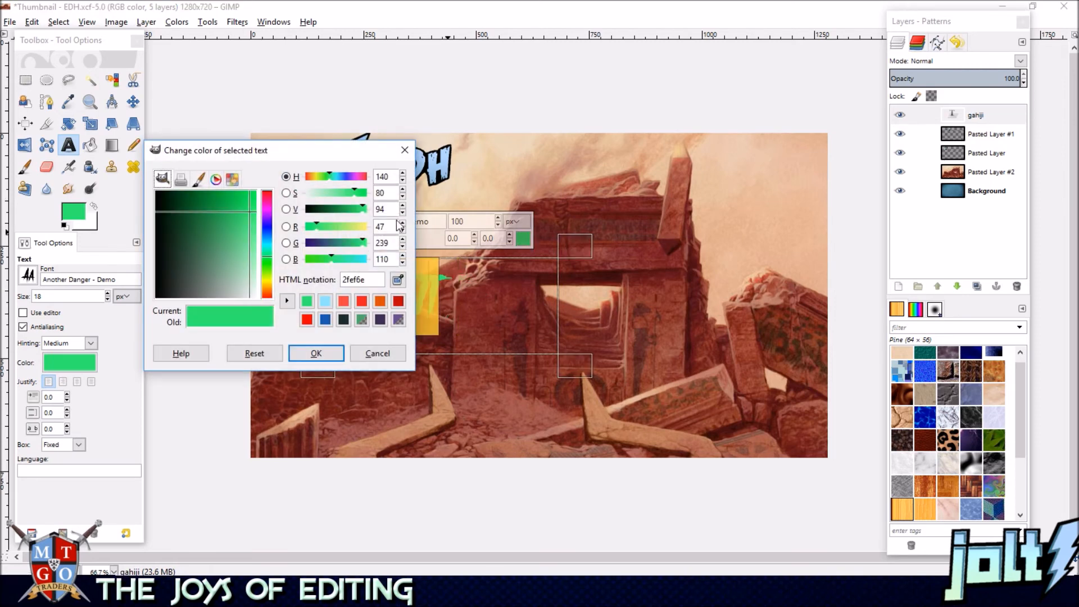
drag(244, 204, 145, 260)
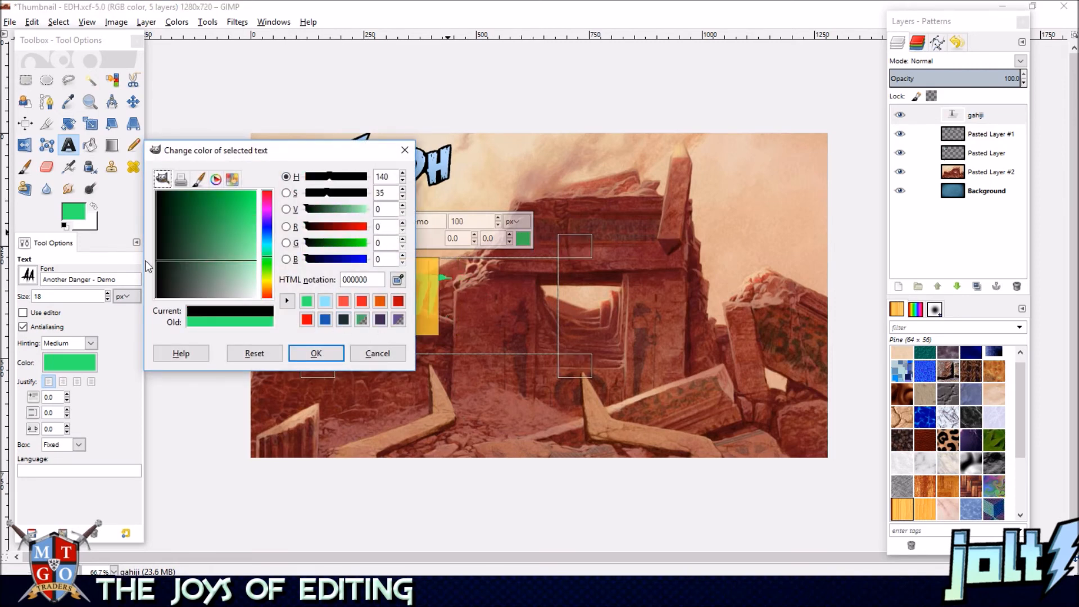
click(316, 353)
Set the gahiji text size to 125 px and move the text up beneath the jolt and EDH logos.
drag(524, 304, 337, 301)
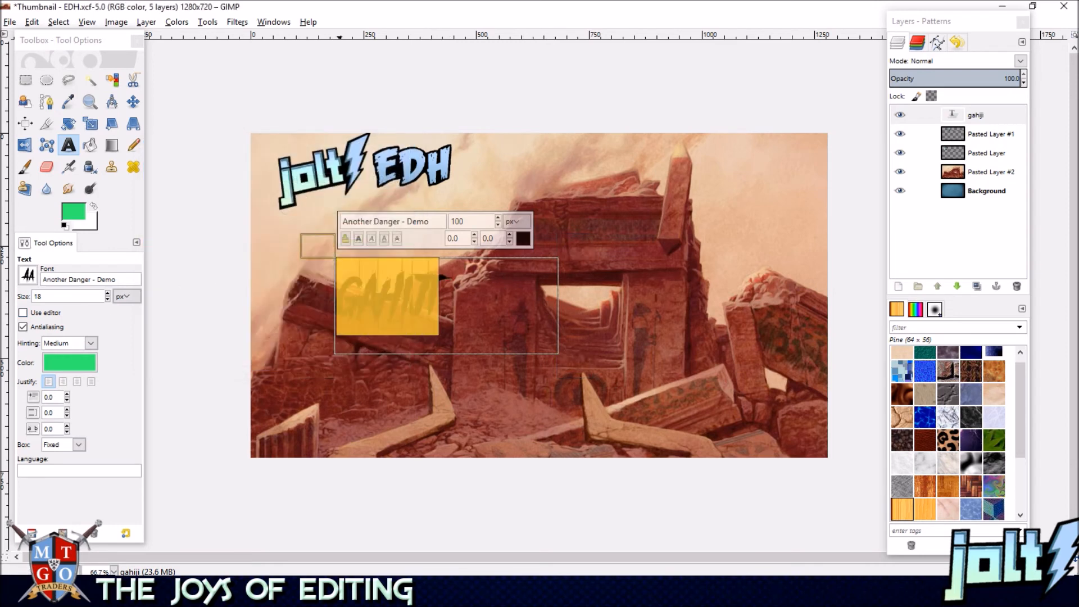
key(Return)
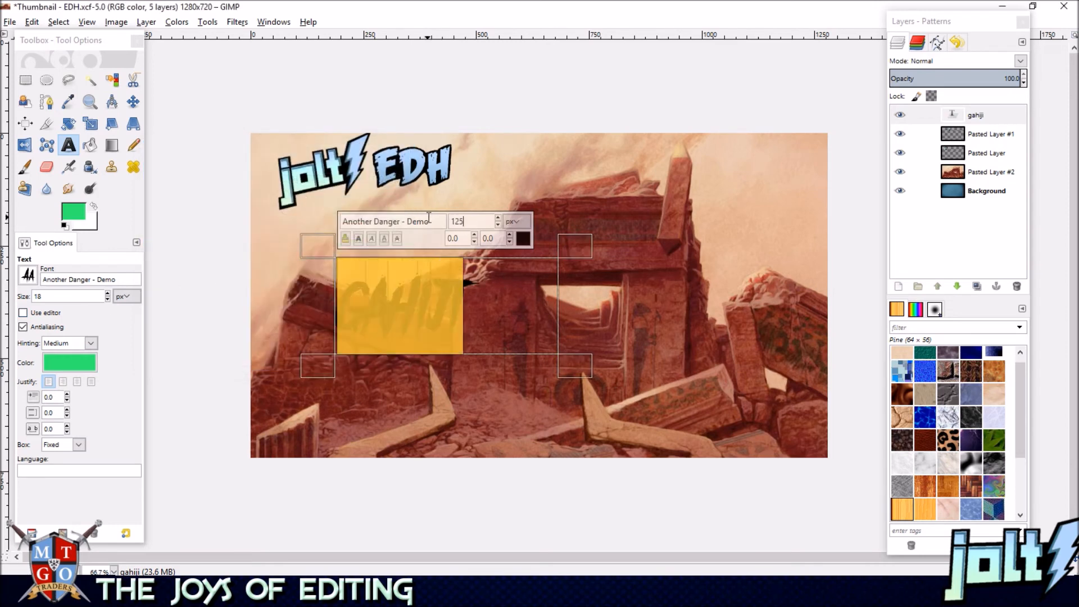
key(Escape)
key(m)
drag(413, 304, 397, 224)
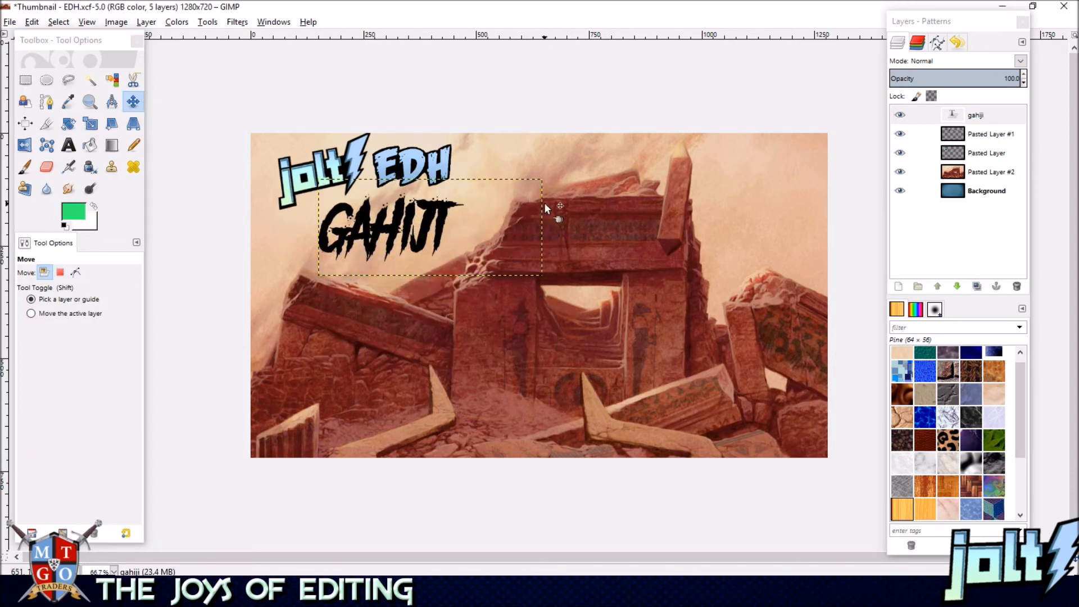
Select the gahiji text and set its kerning to 10.0.
click(70, 145)
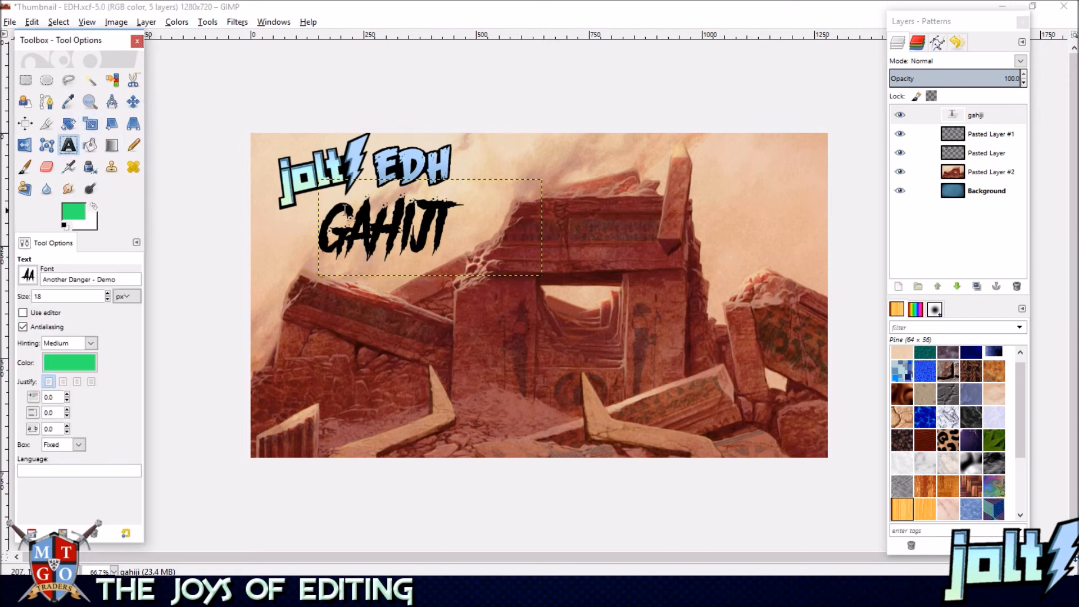
double_click(371, 225)
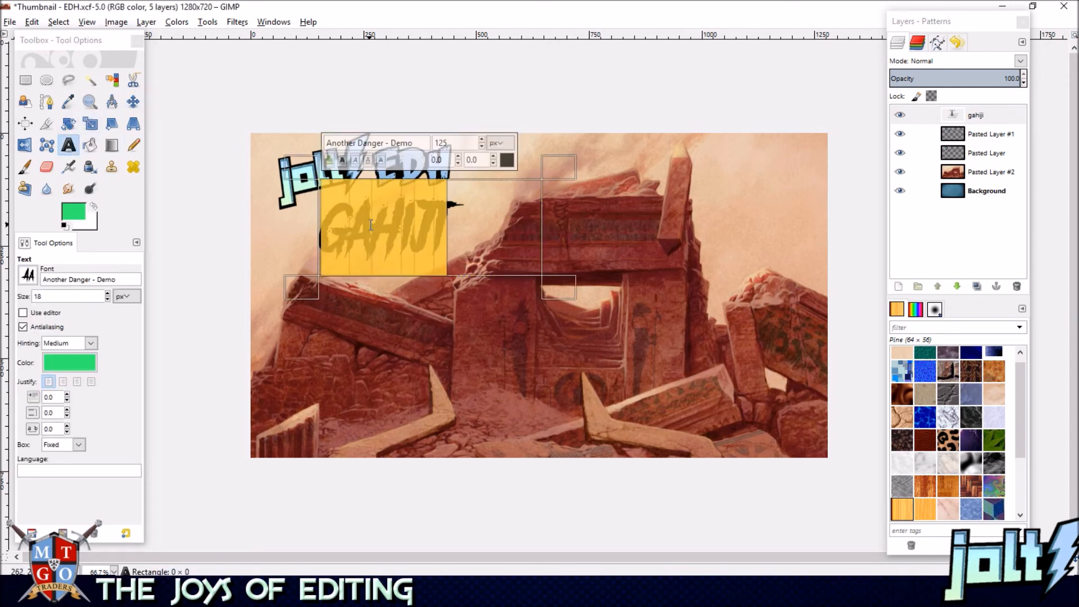
click(493, 157)
click(493, 157)
click(493, 157)
click(492, 156)
click(493, 156)
click(493, 157)
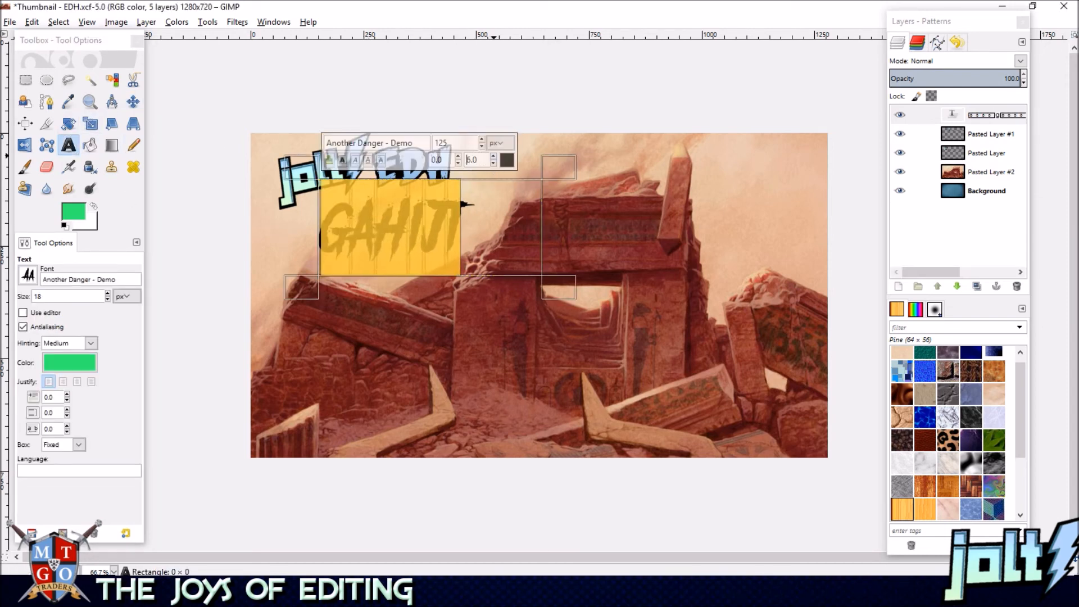
click(493, 157)
click(493, 158)
click(493, 157)
click(493, 158)
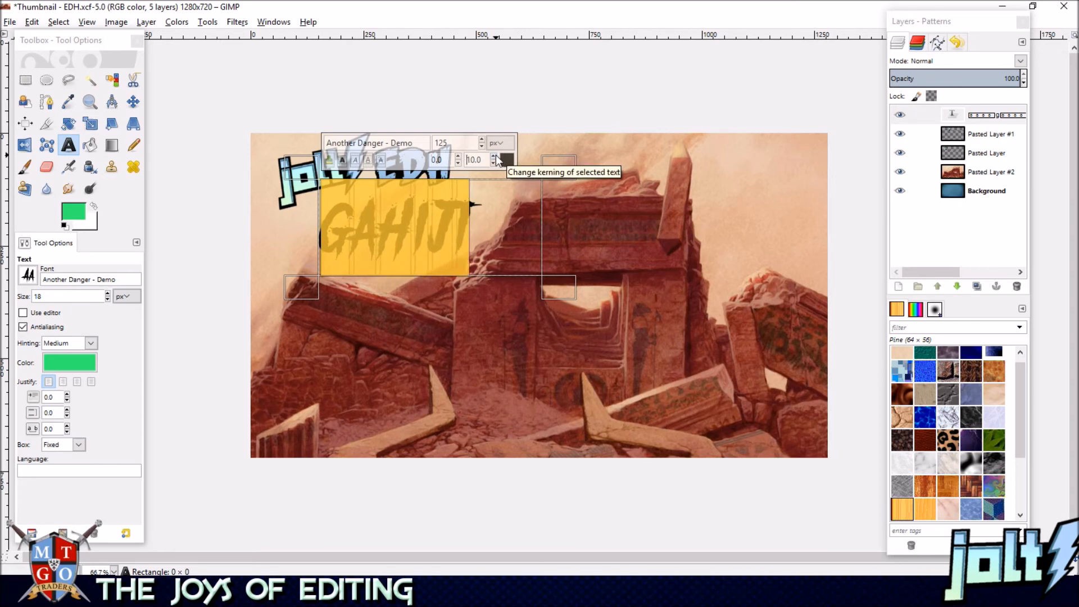
Set the gahiji text size to 128 px and move the text layer slightly left and down.
click(481, 139)
click(482, 139)
click(482, 139)
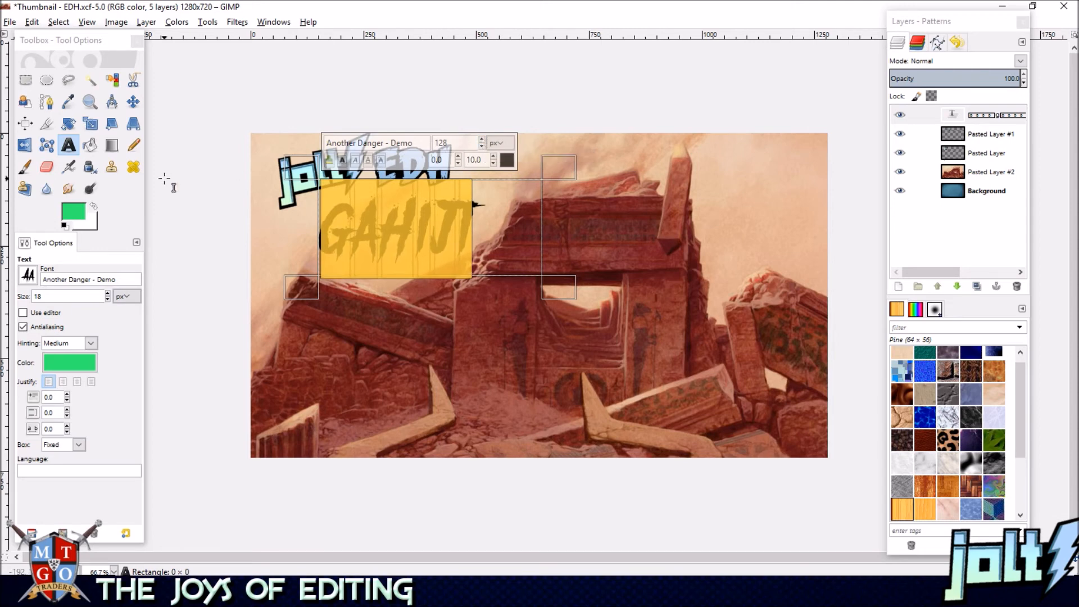
click(133, 102)
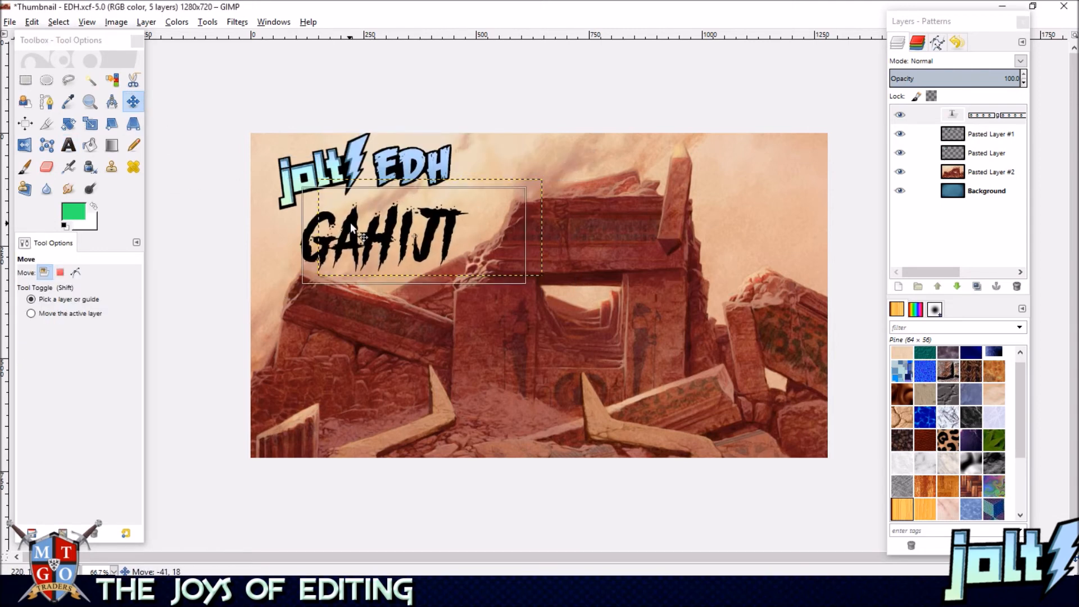
Rotate the gahiji text layer counter-clockwise in two small turns so it slants upward like the logos.
click(68, 123)
drag(494, 216, 490, 193)
click(863, 231)
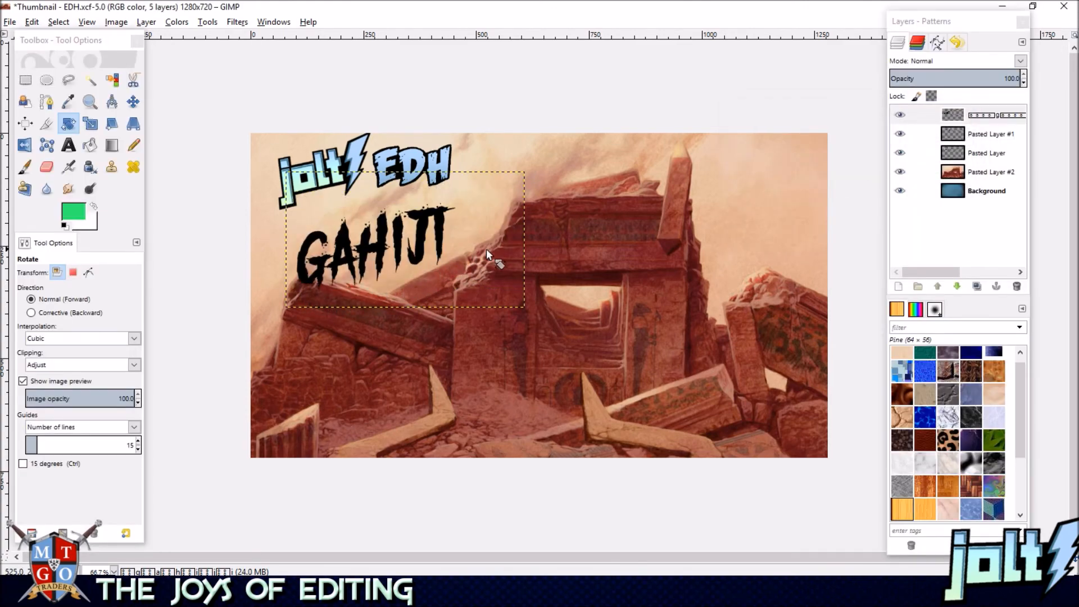
drag(494, 193, 507, 185)
click(883, 236)
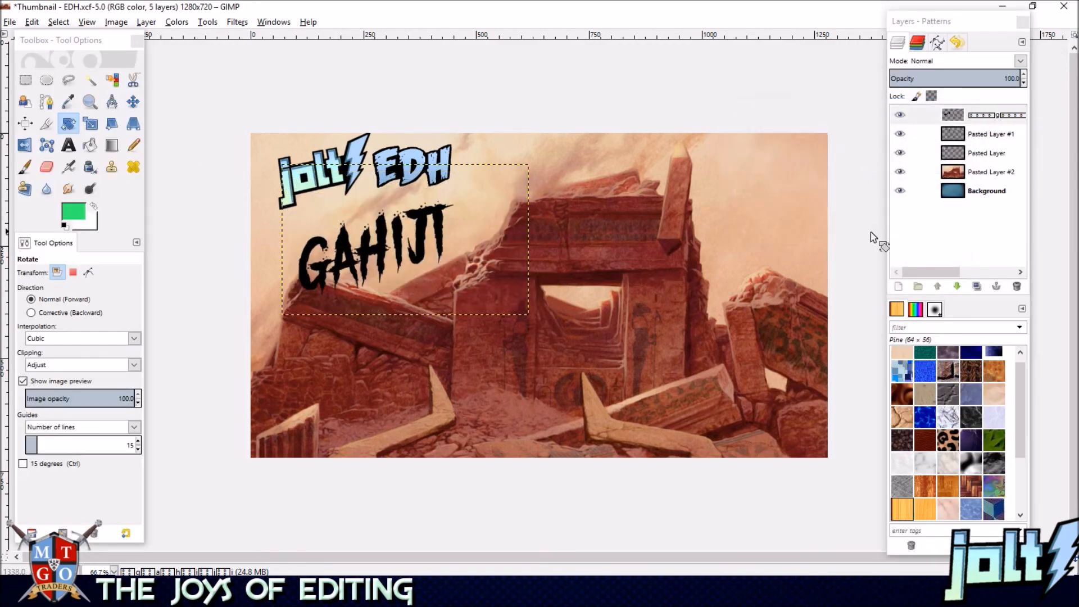
Move the tilted gahiji text up closer to the jolt and EDH logos and get ready to rotate it again.
click(134, 101)
drag(329, 195, 331, 180)
click(68, 124)
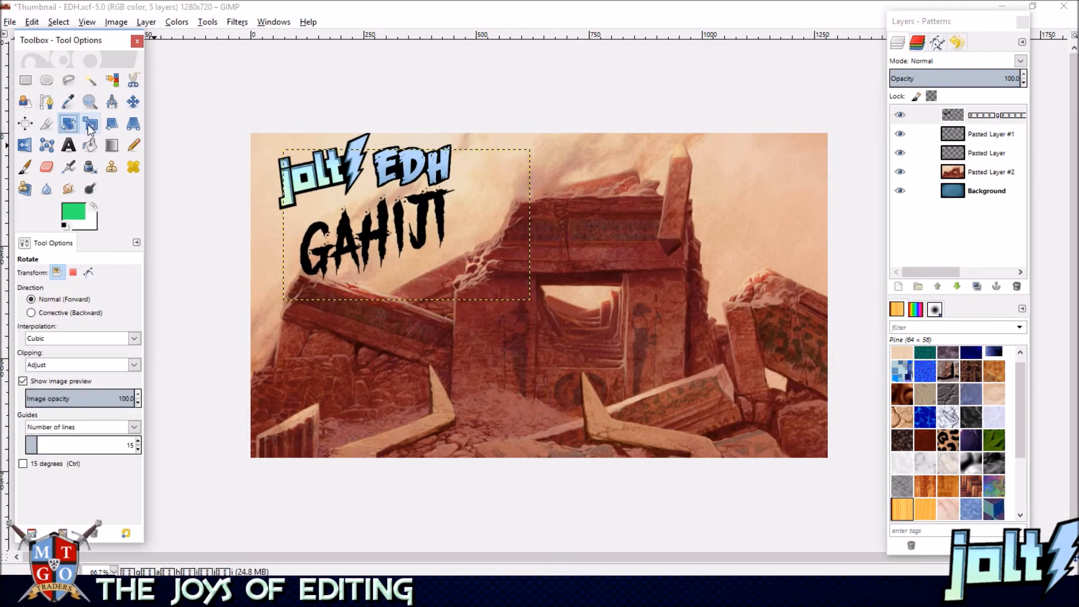
Rotate the gahiji text layer clockwise by 5.48 degrees and shift it slightly right beneath the jolt and EDH logos.
drag(498, 175, 510, 188)
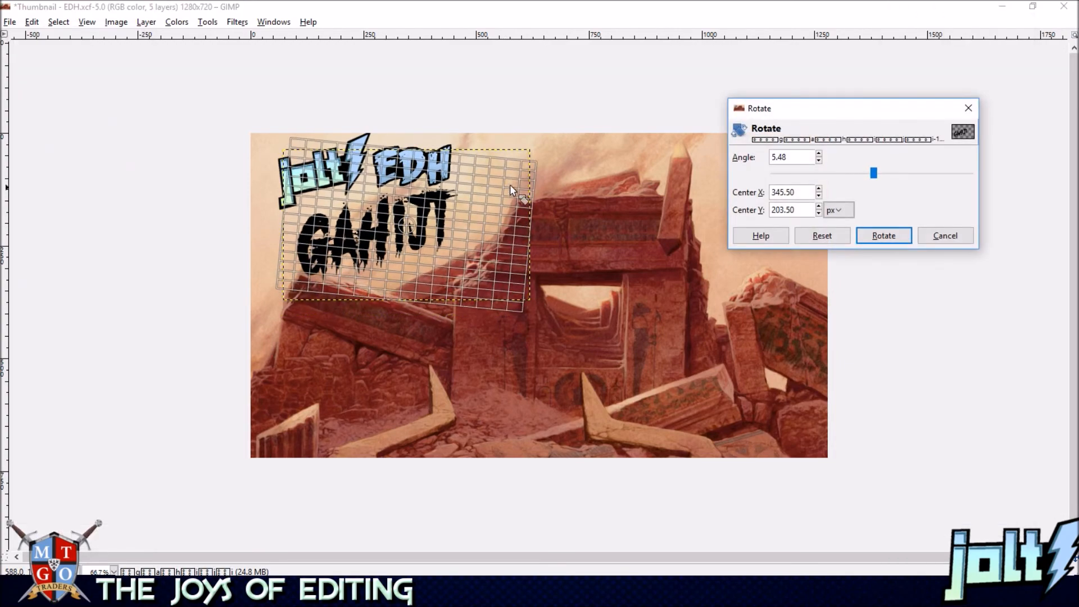
click(883, 236)
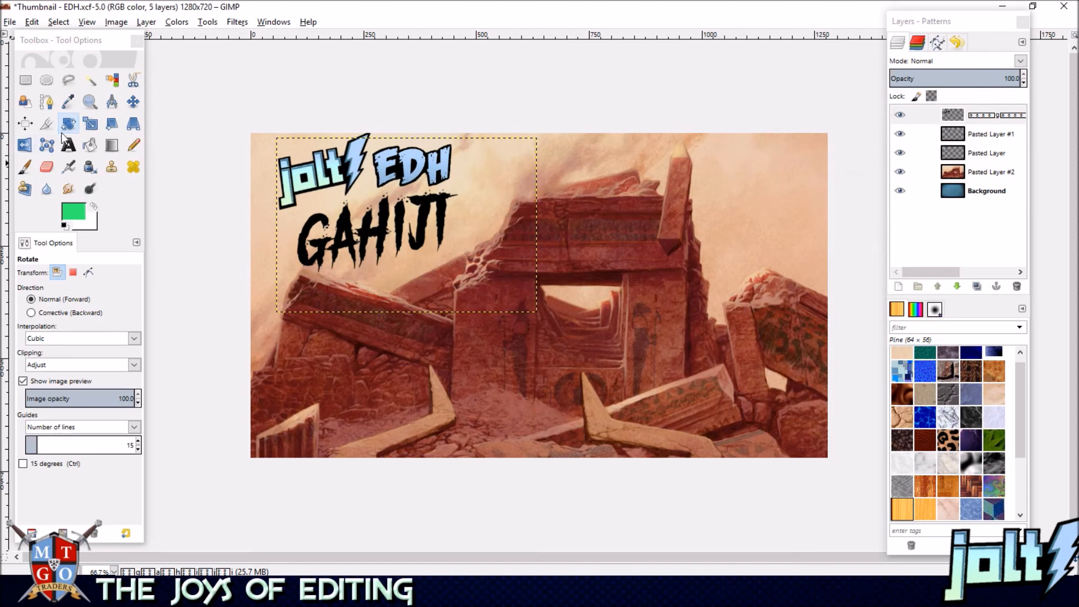
click(133, 102)
drag(376, 235, 393, 234)
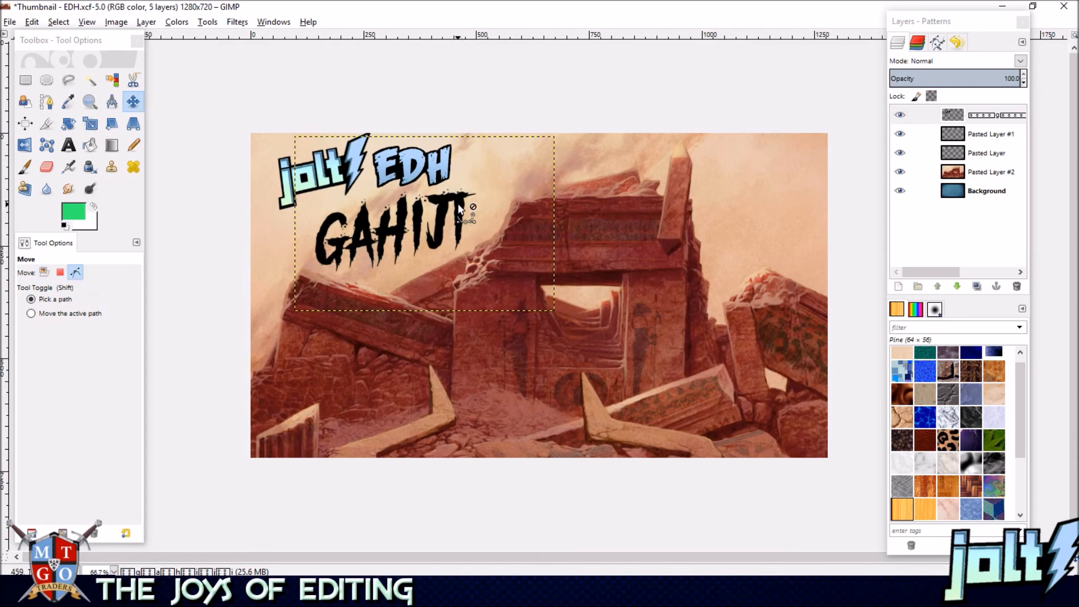
Start erasing the black bridge between gahiji's J and final I, and raise the Eraser's opacity to 100.
scroll(457, 203, up, 2)
drag(385, 181, 451, 247)
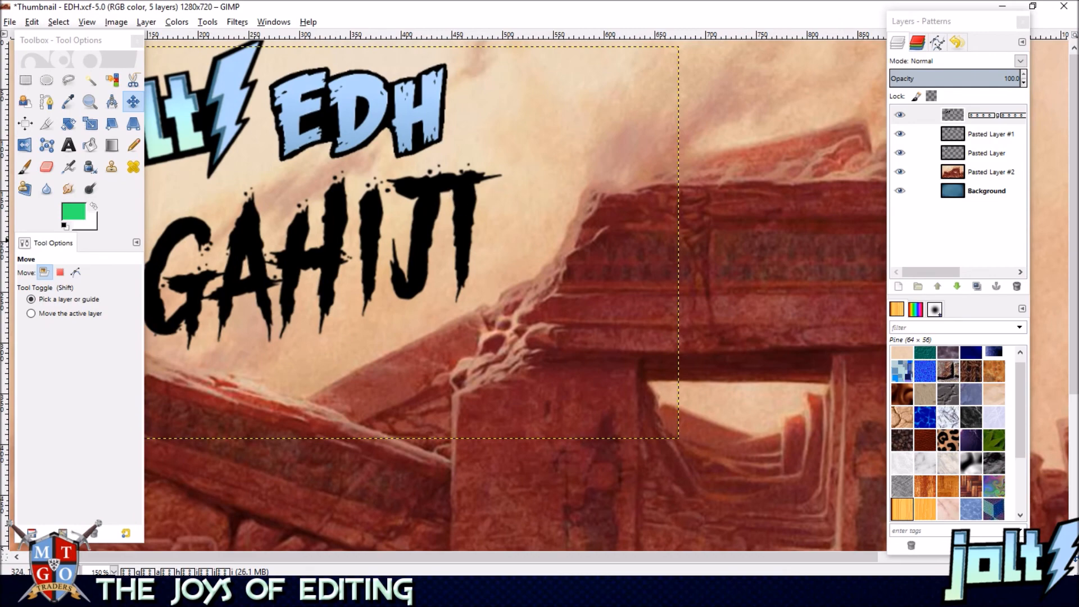
click(46, 167)
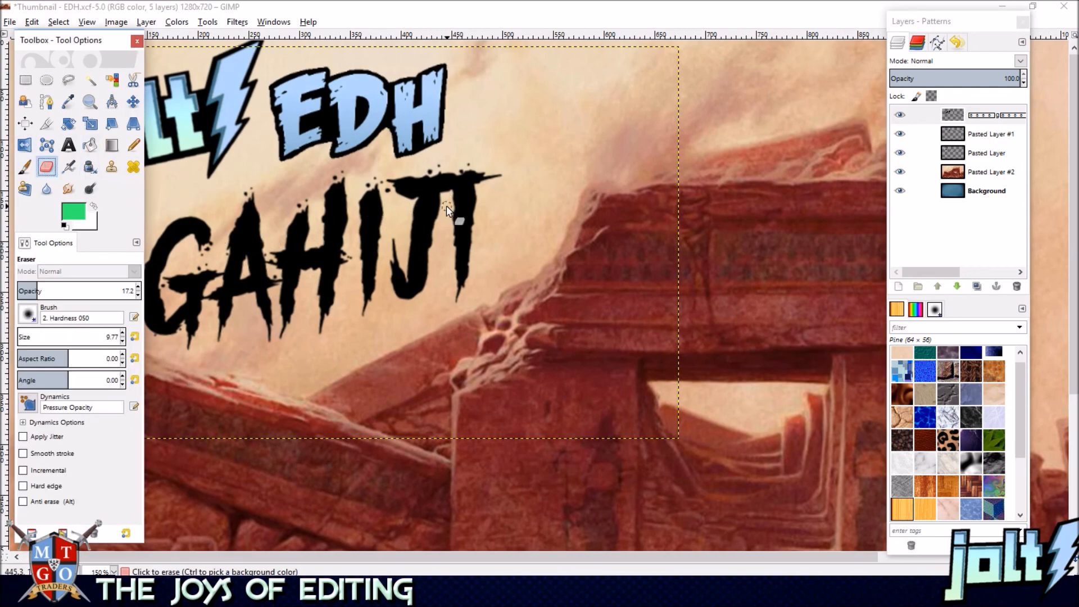
scroll(444, 206, up, 3)
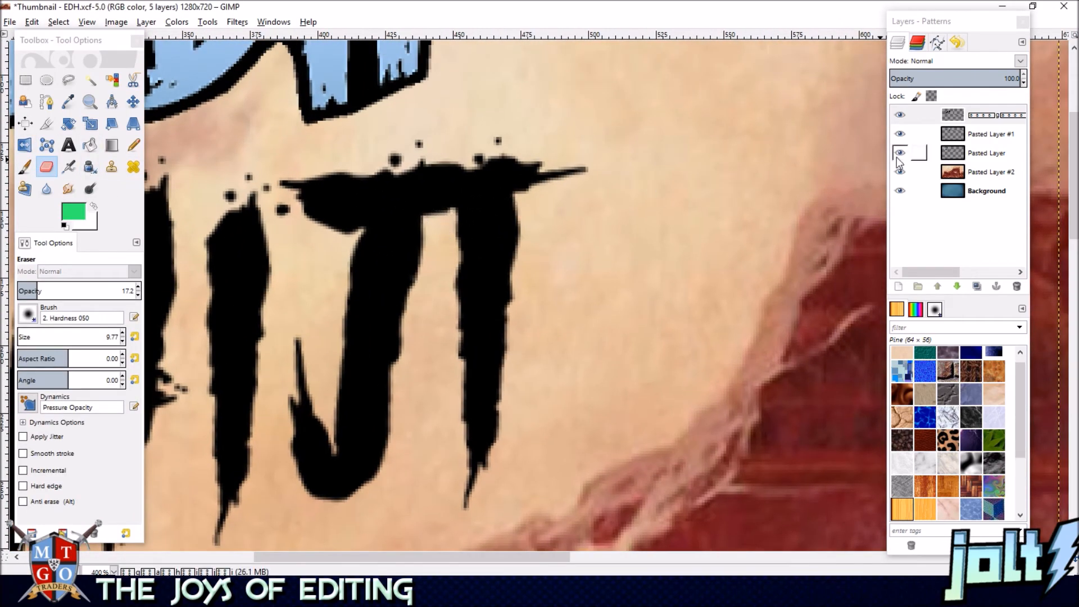
click(1003, 115)
click(433, 212)
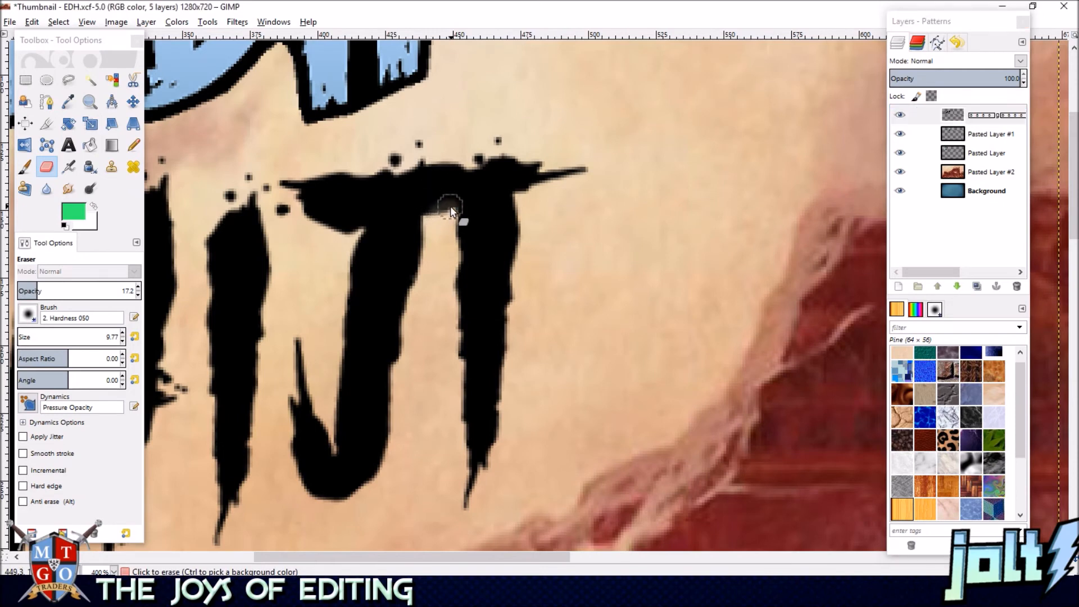
click(121, 288)
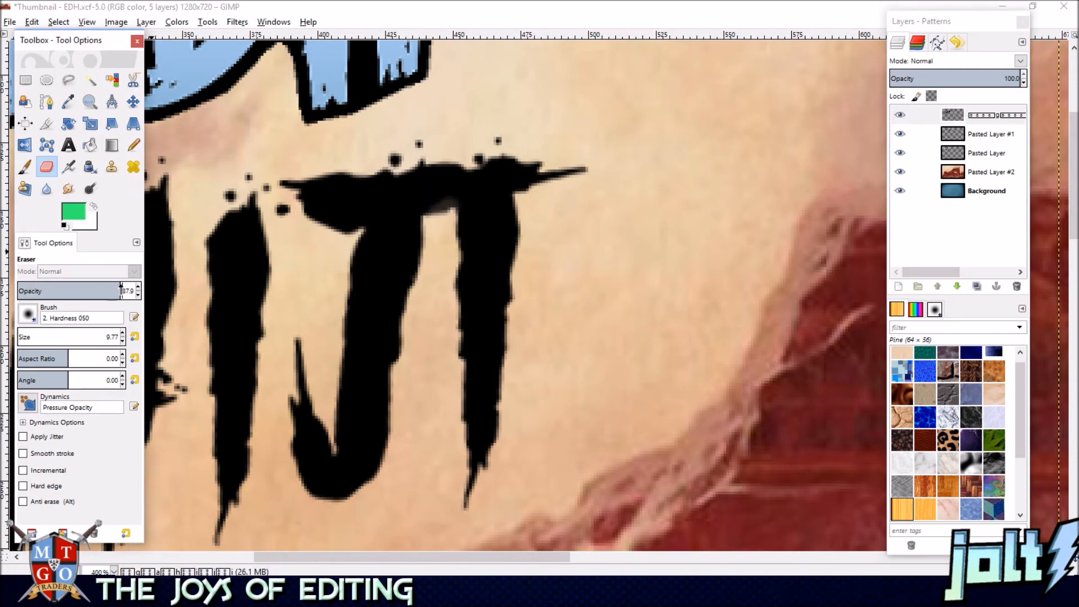
Erase the rest of the black bridge at the tops of gahiji's J and final I, undoing stray strokes.
click(447, 212)
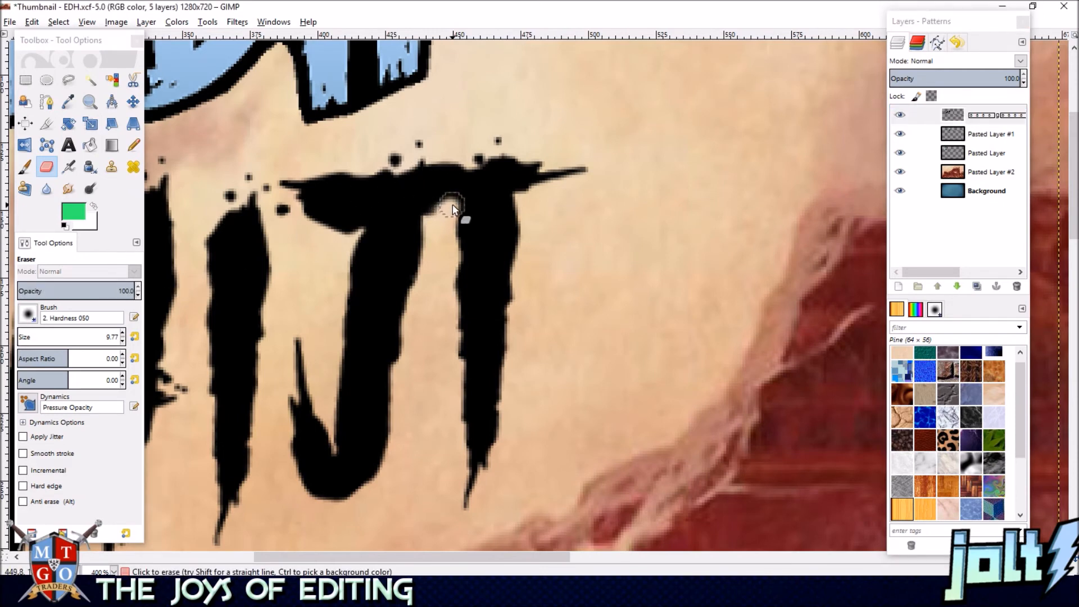
click(460, 197)
key(ctrl+z)
drag(445, 223, 440, 216)
key(ctrl+z)
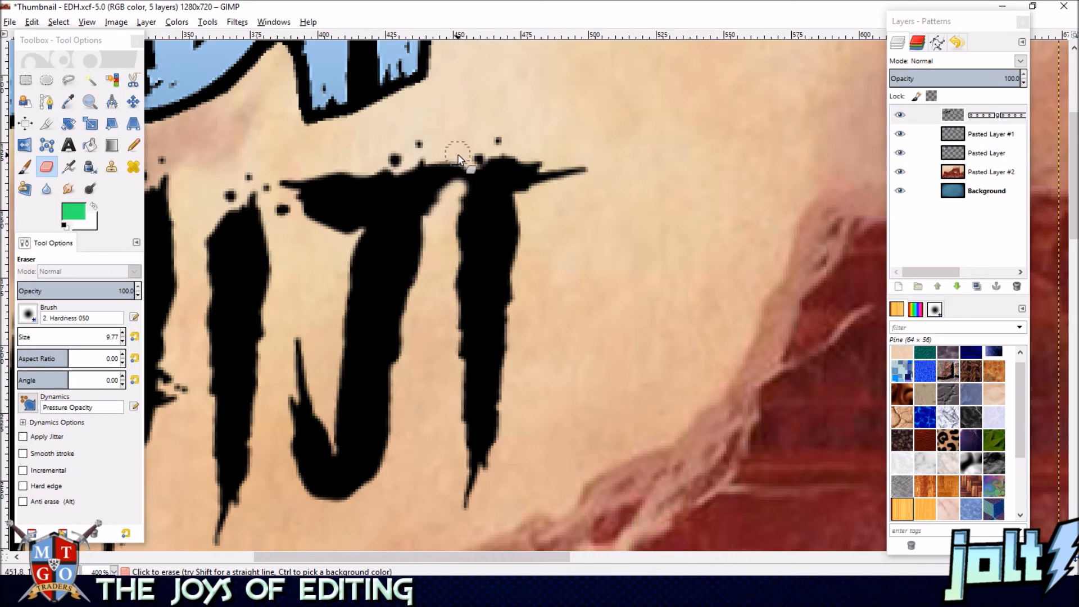
drag(460, 177, 464, 167)
scroll(598, 170, down, 4)
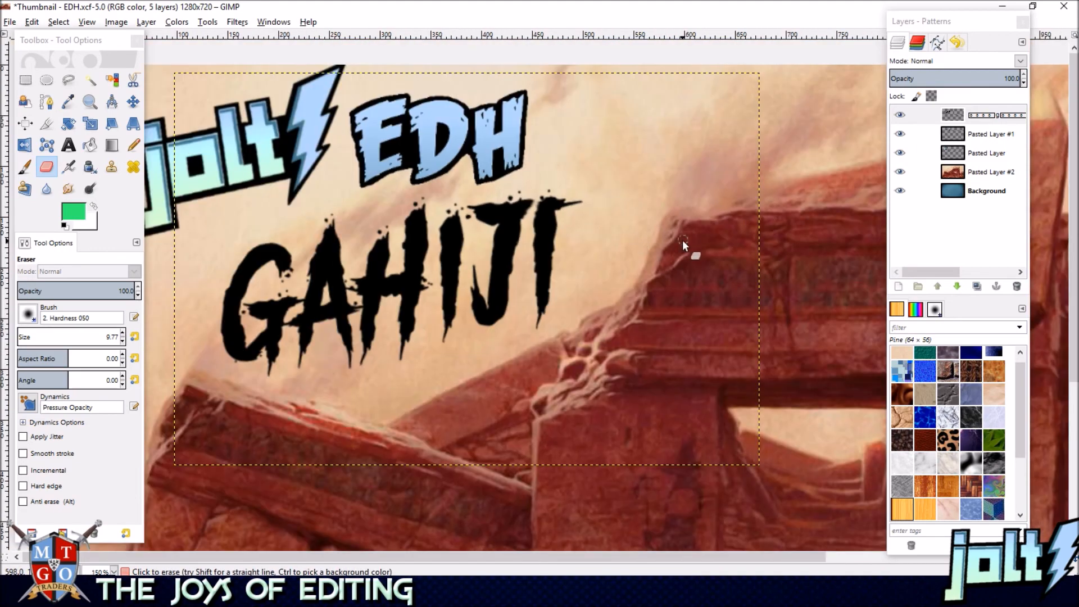
Select the gahiji letter shapes from their layer's alpha channel.
scroll(432, 208, down, 1)
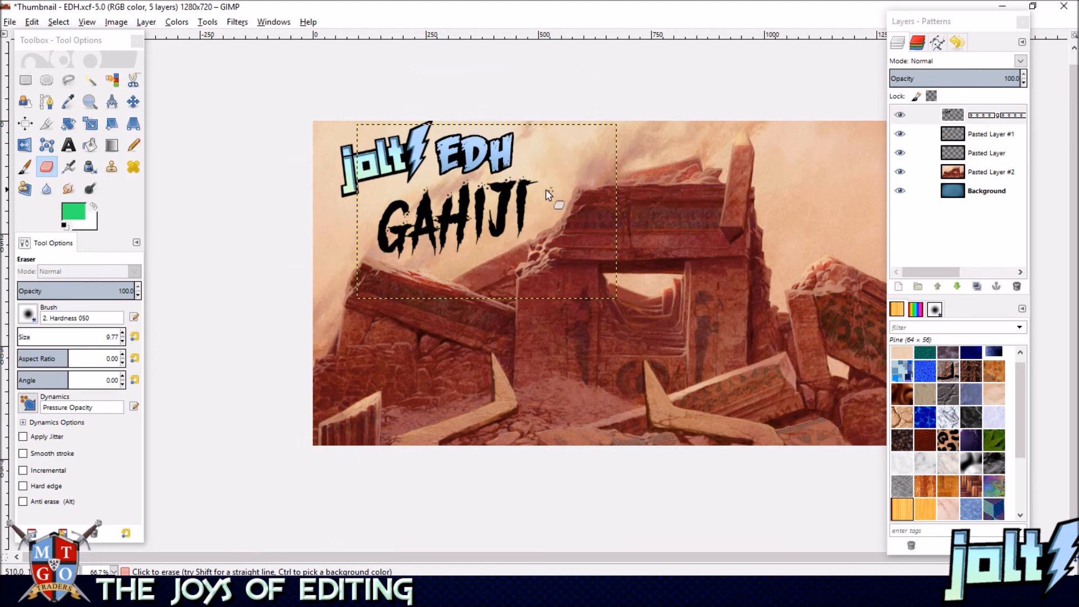
click(989, 114)
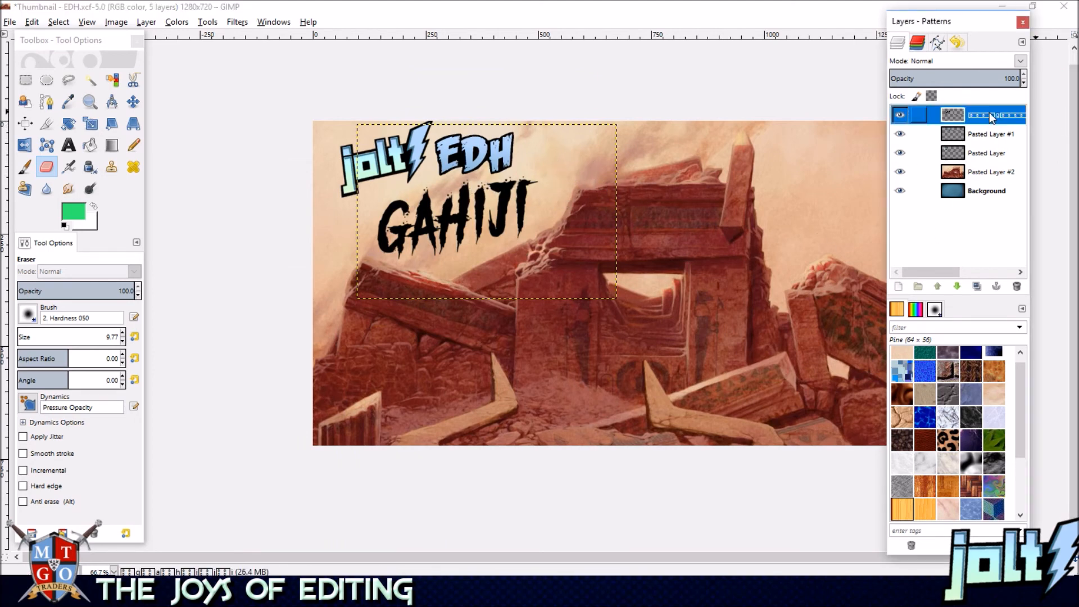
right_click(998, 114)
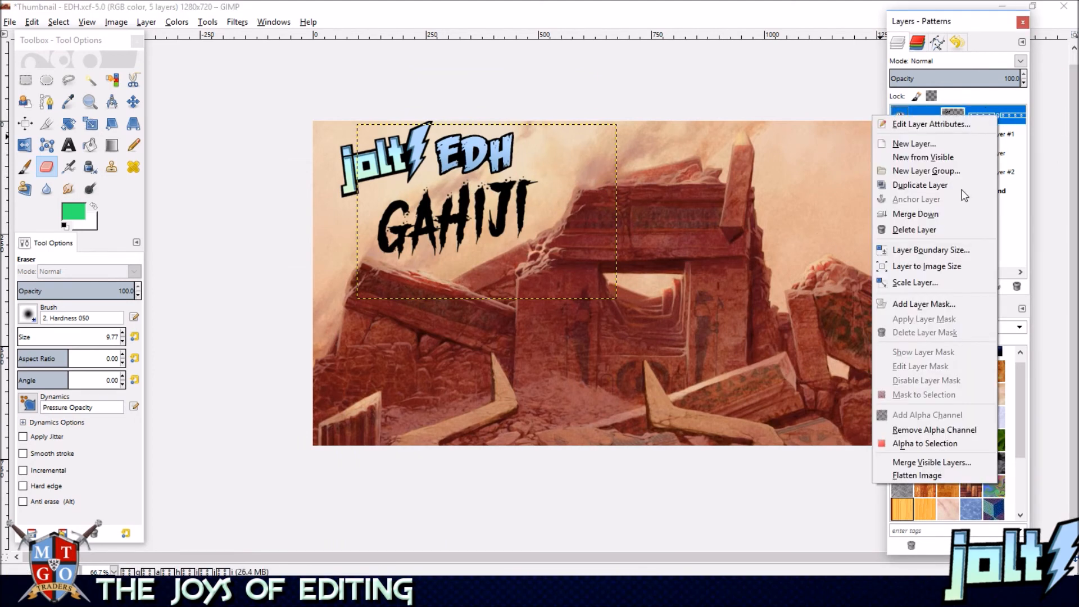
click(918, 443)
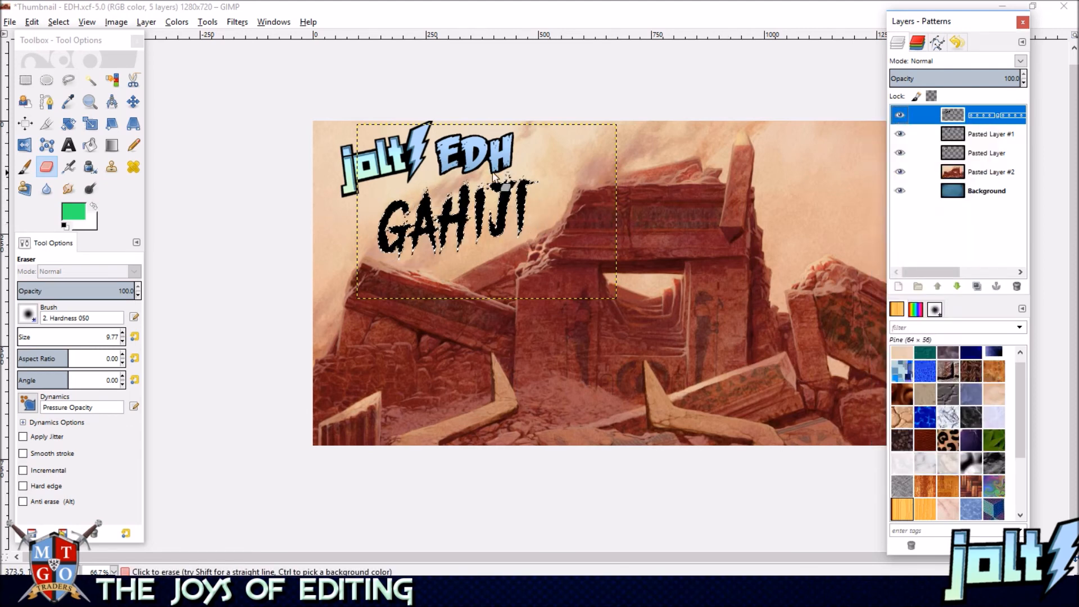
Fill the selected letters with the linear Full saturation gradient from below the text to above the image, and clear the selection.
click(112, 145)
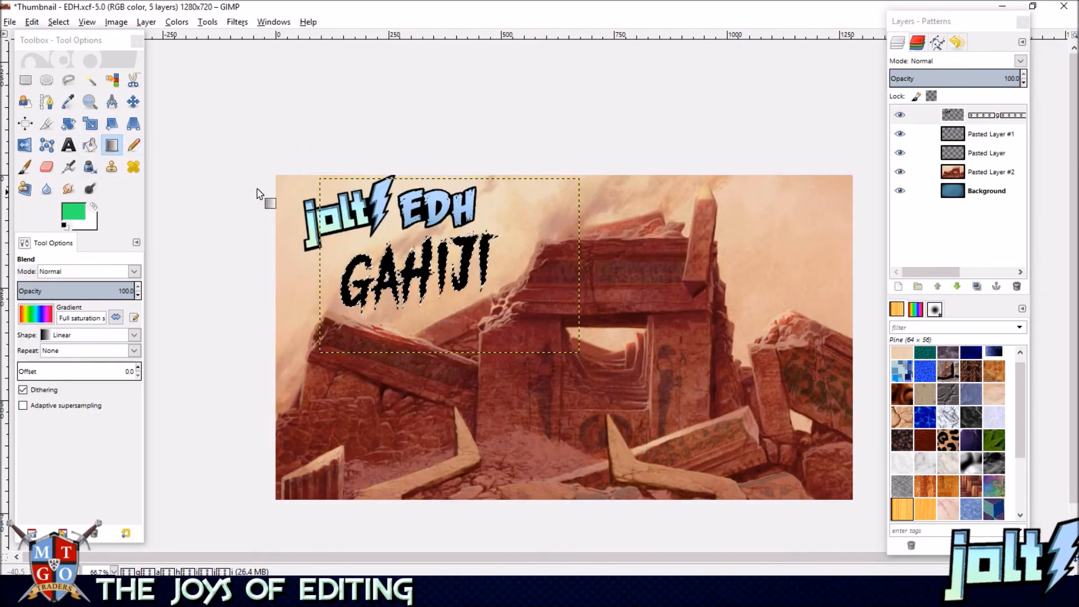
drag(426, 322, 401, 84)
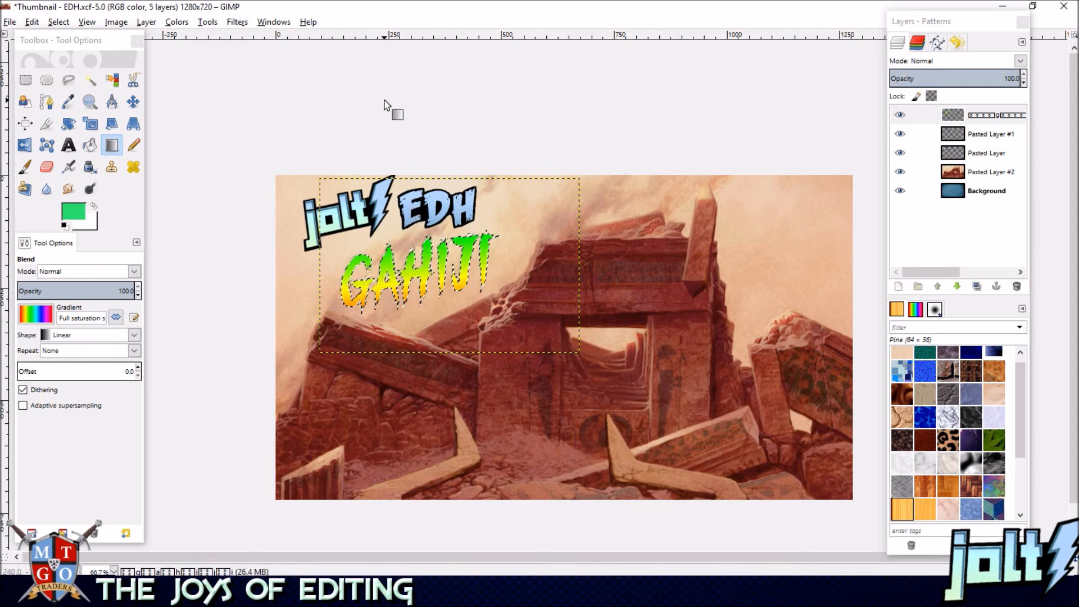
click(58, 21)
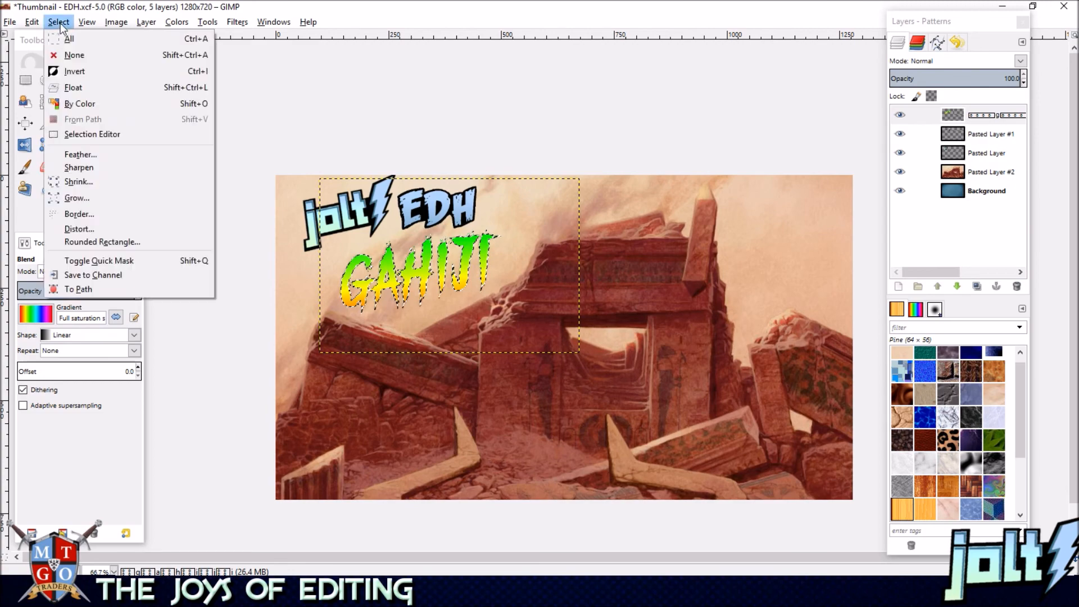
click(549, 211)
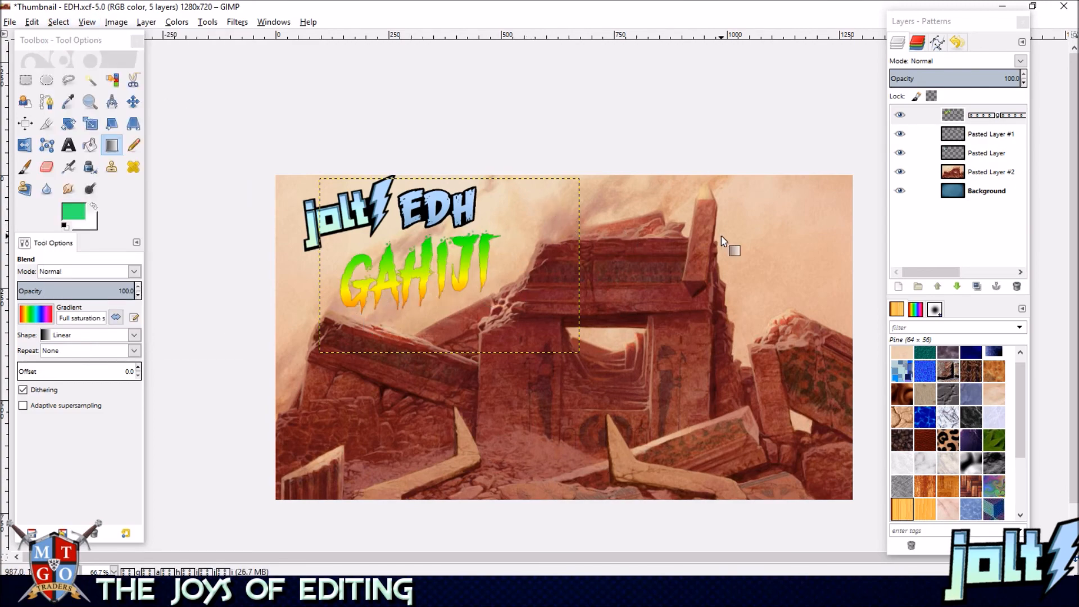
Add a black drop shadow to the gahiji layer with X and Y offsets of 4, blur radius 0 and opacity 100.
click(237, 23)
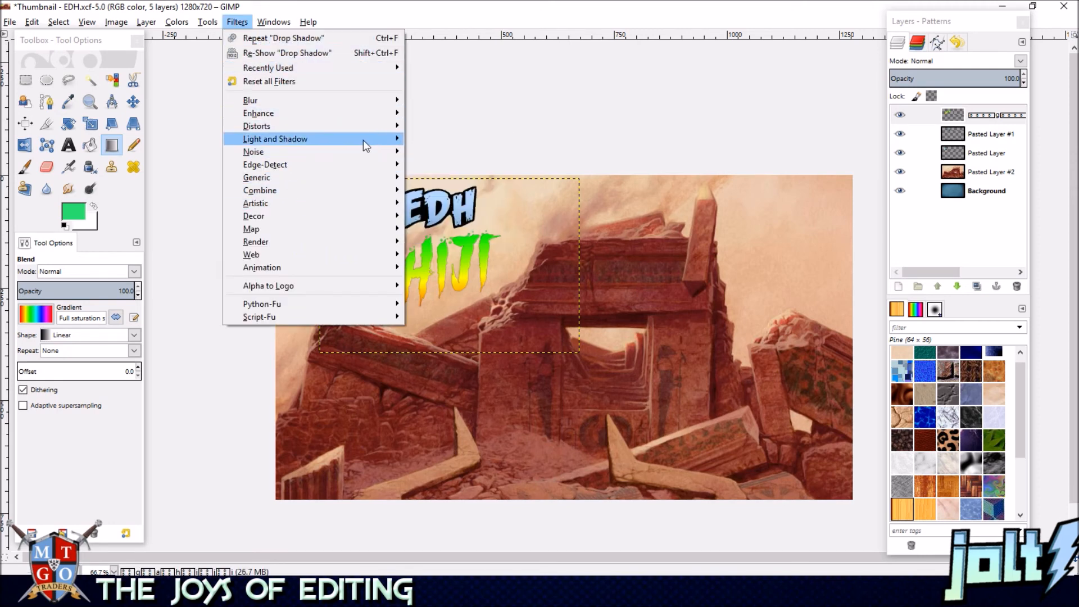
mouse_move(395, 139)
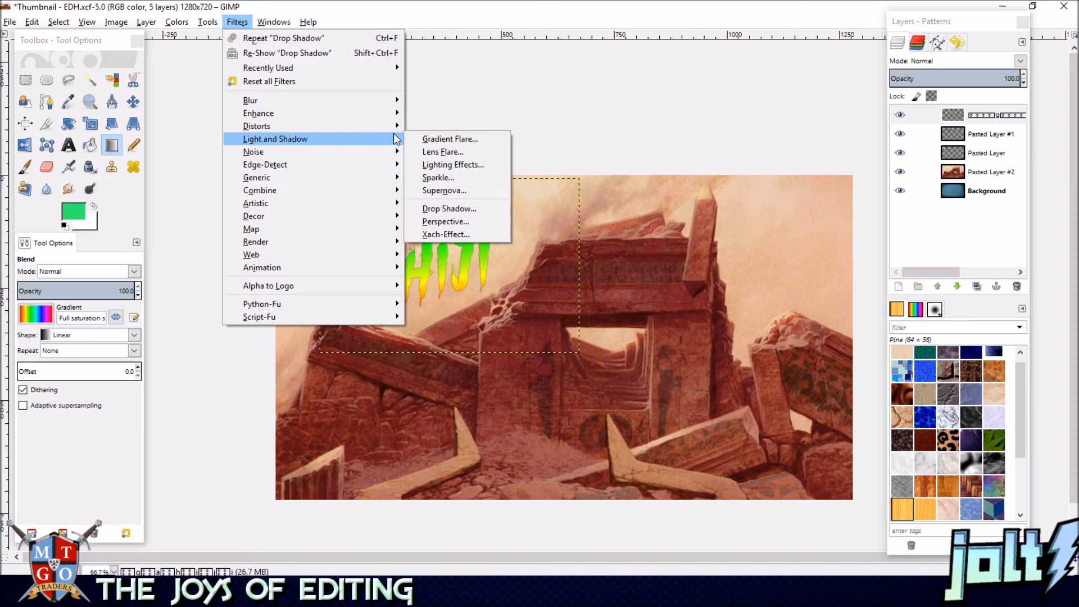
click(466, 209)
drag(559, 221, 686, 172)
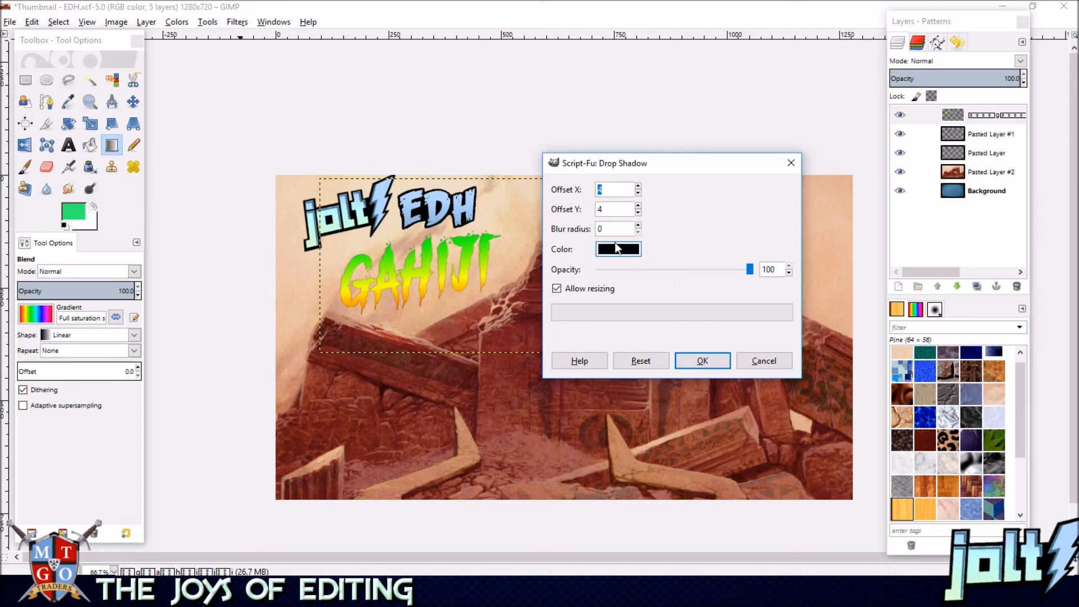
click(704, 366)
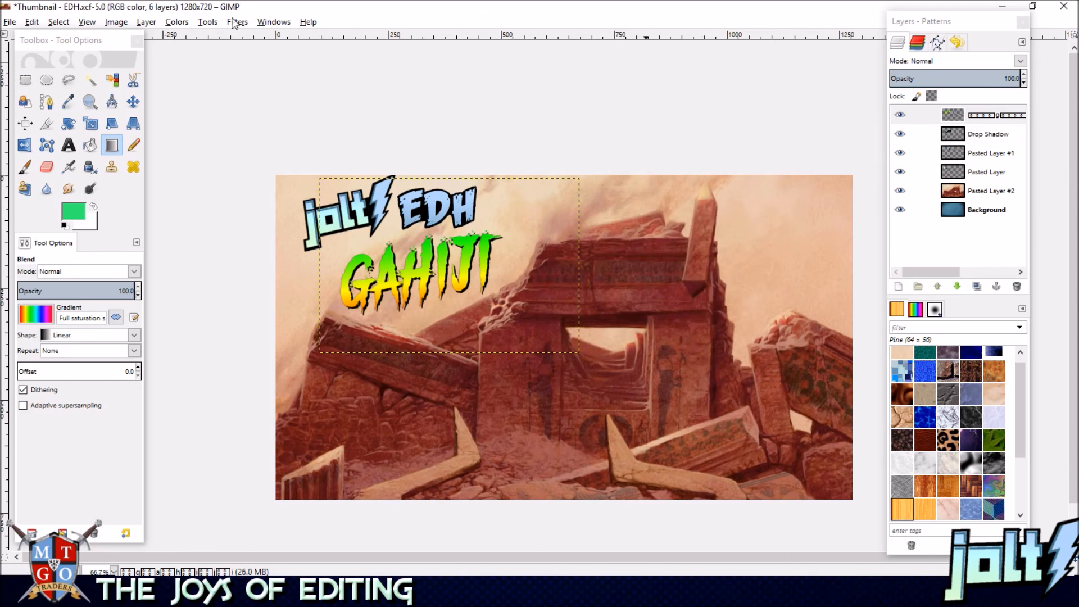
Apply Add Bevel to the gahiji layer with thickness 5, without working on a copy or keeping the bump layer.
click(207, 23)
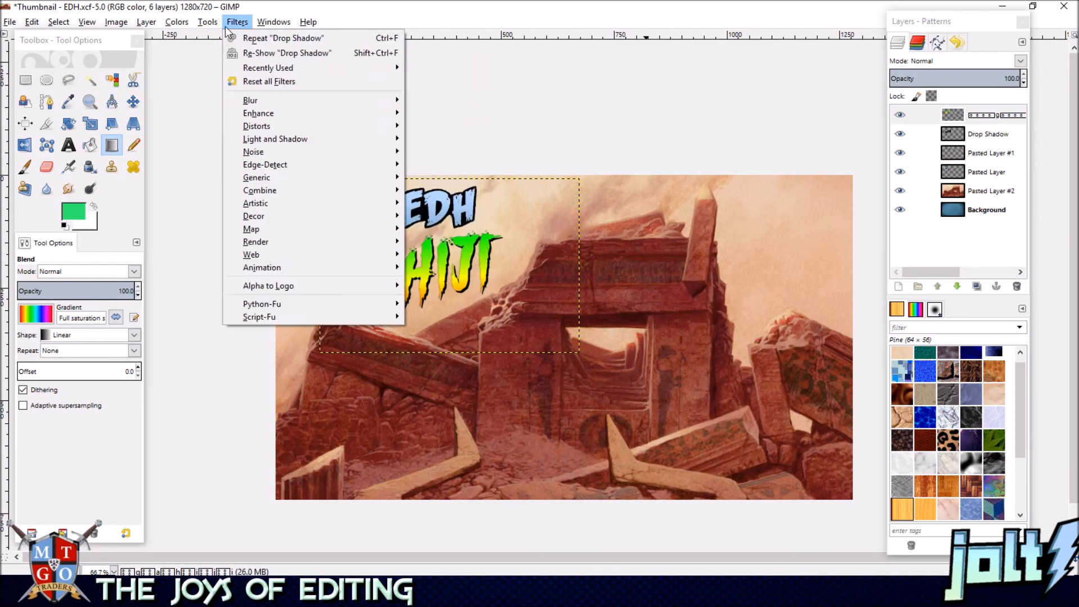
mouse_move(234, 21)
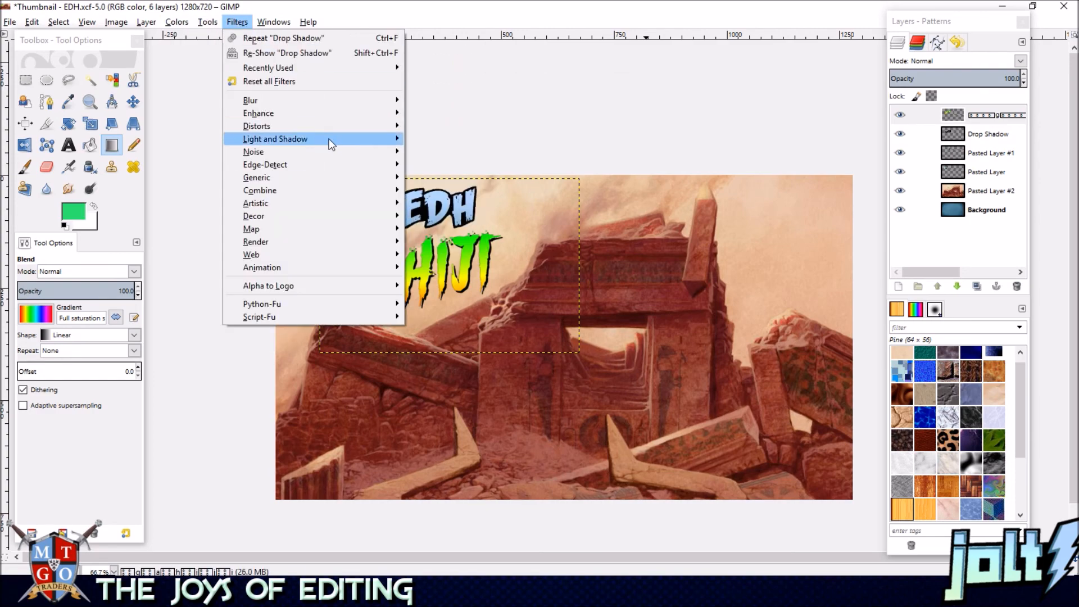
mouse_move(332, 217)
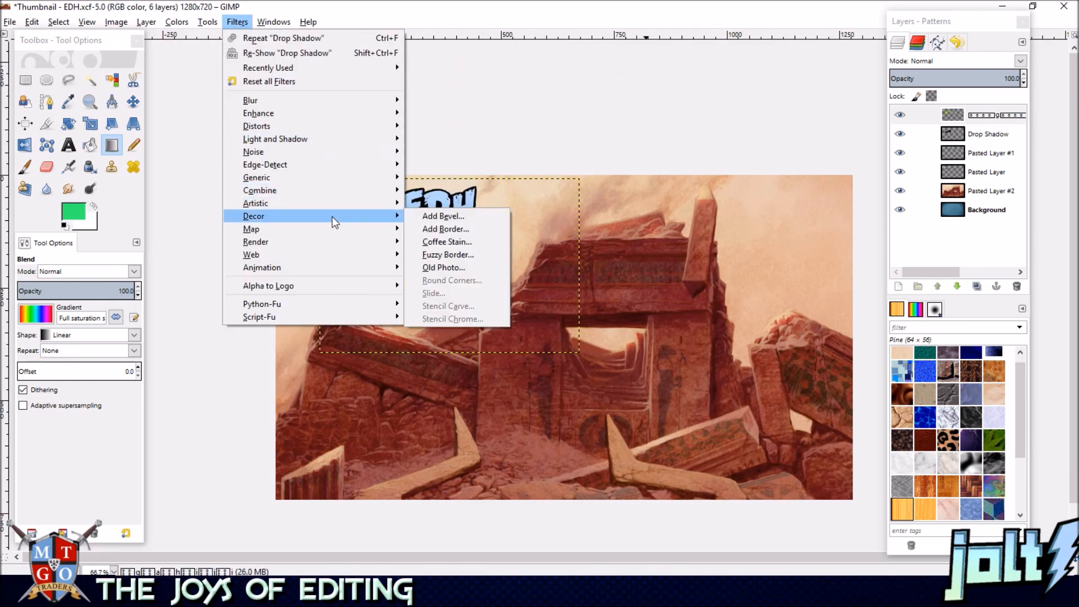
click(444, 217)
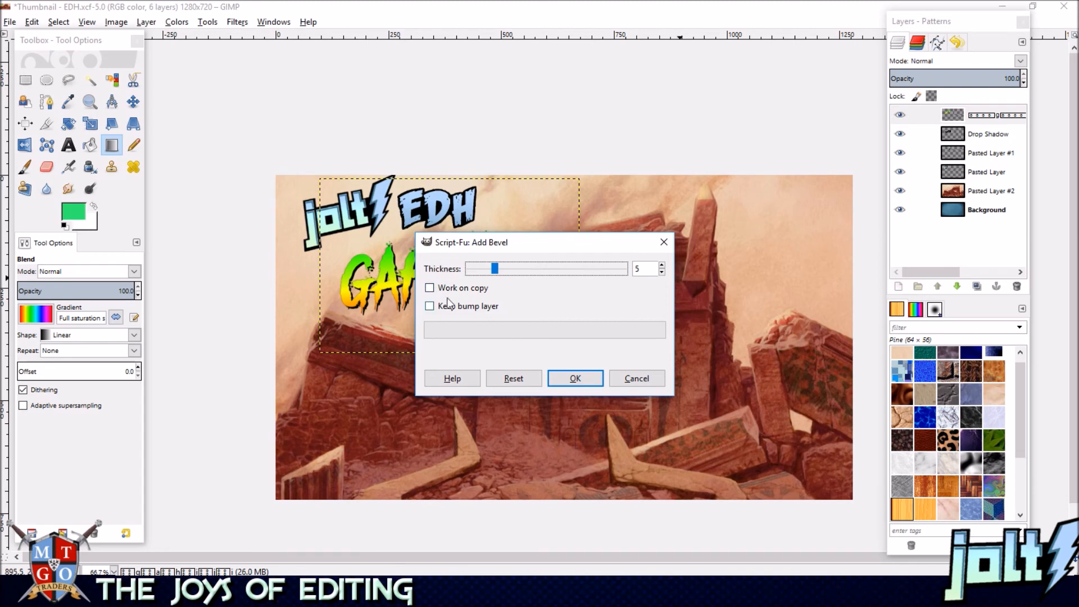
click(577, 379)
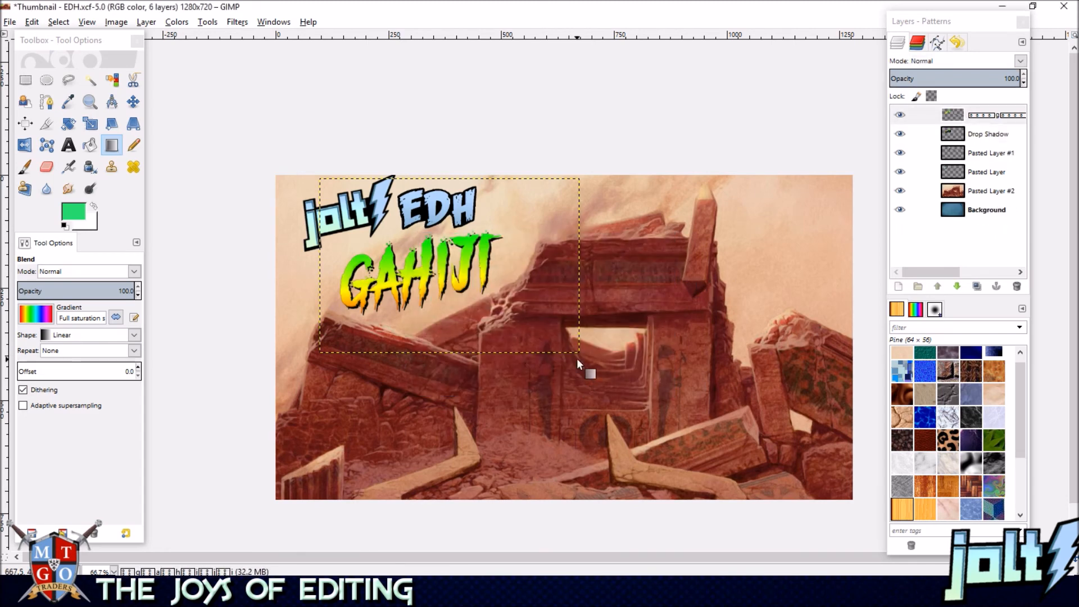
With the ruins layer active, draw a text box about 729 × 247 px across the lower ruins and enter "Beast Mode".
click(990, 194)
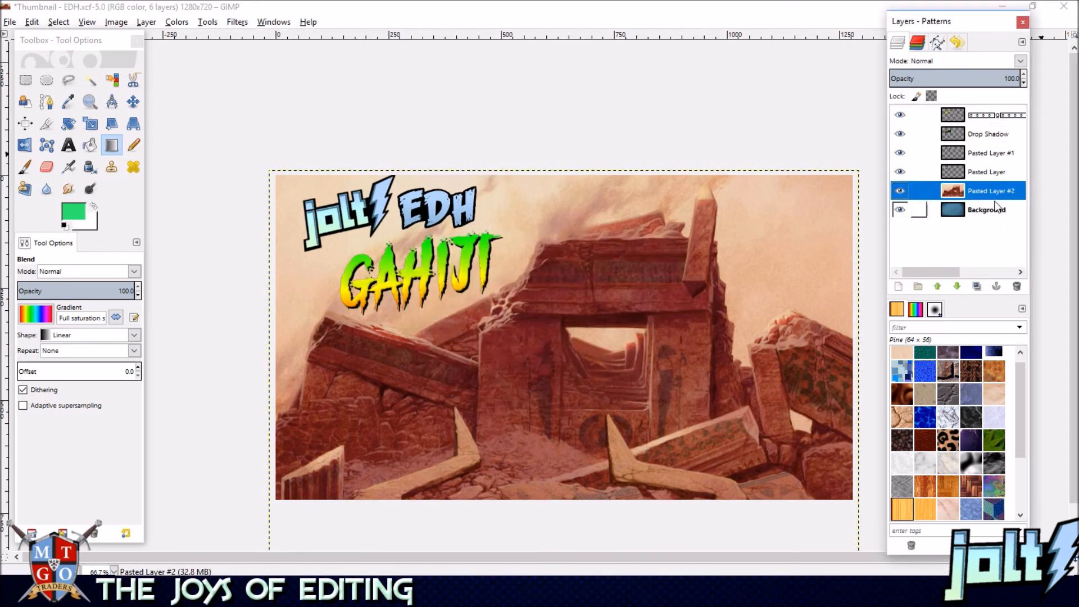
click(68, 145)
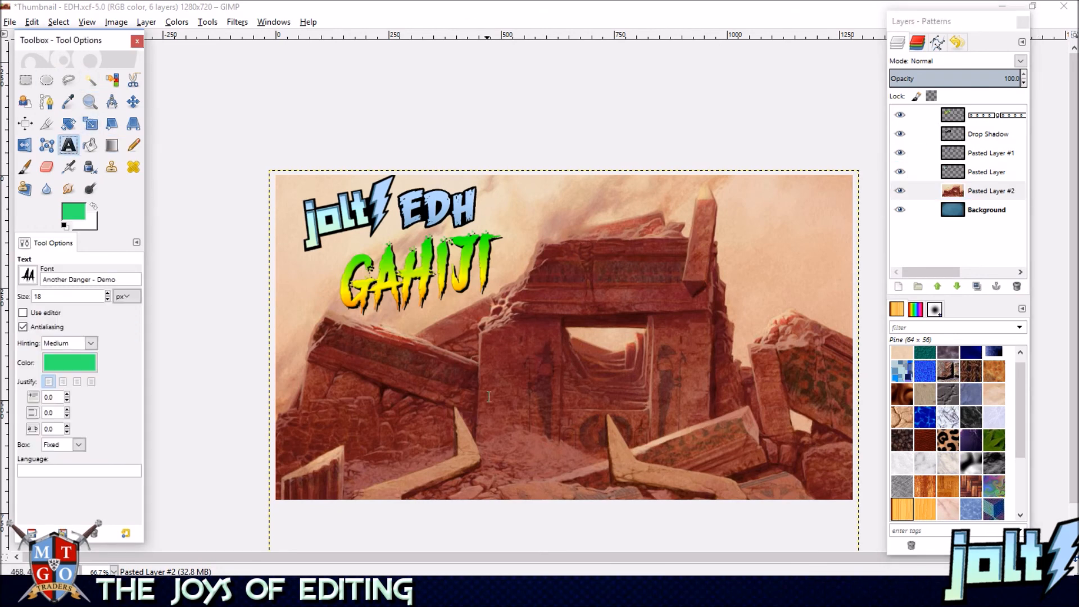
click(392, 352)
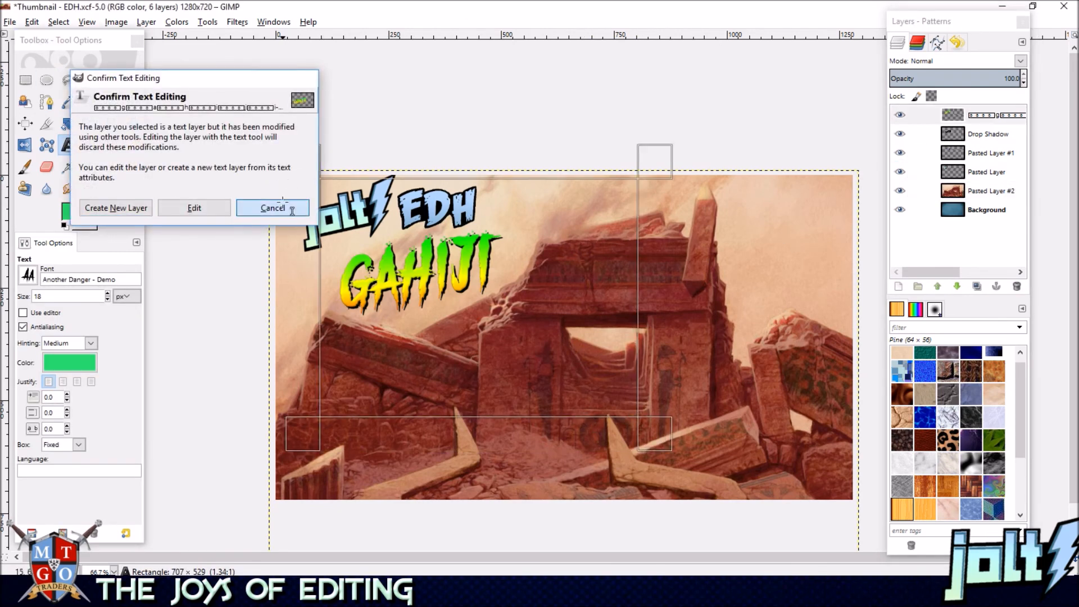
click(274, 208)
drag(428, 385, 756, 497)
text(Beast Mode)
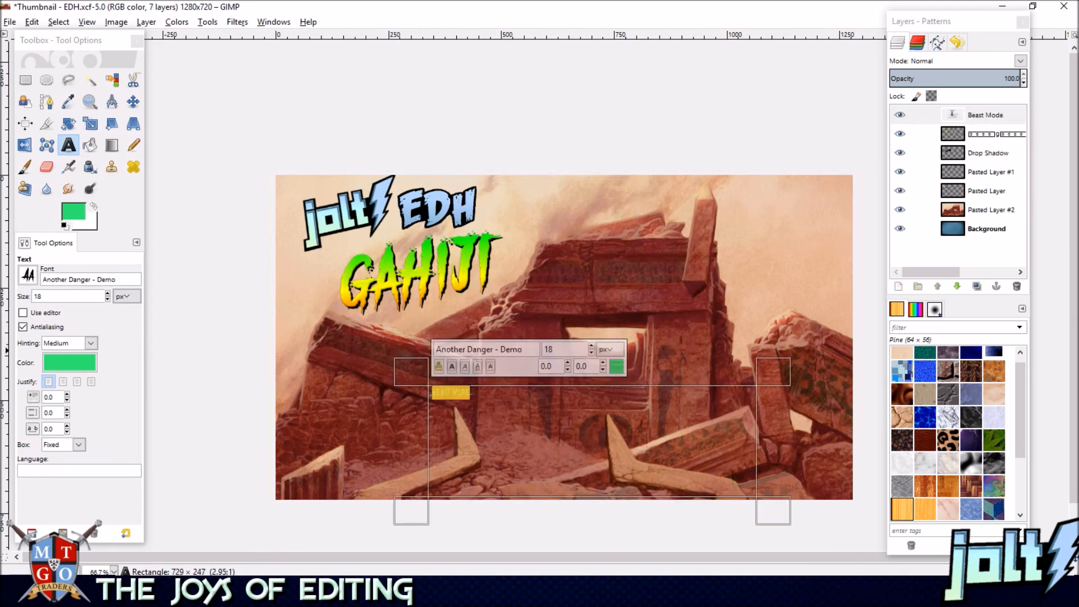
Make the Beast Mode text black and set its size to 125 px after trying 130.
click(616, 367)
click(256, 248)
click(264, 300)
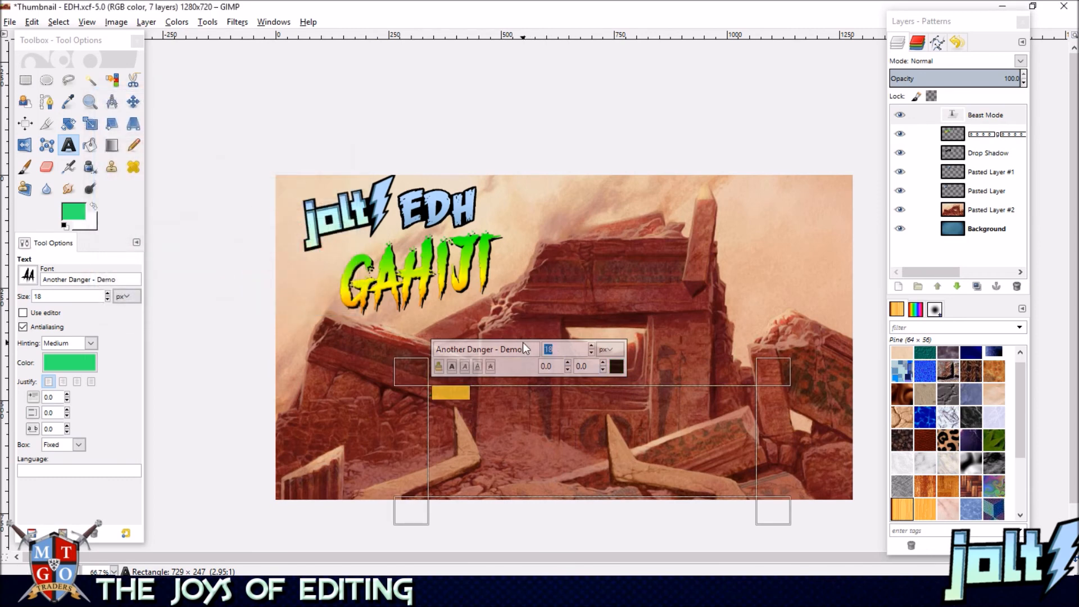
key(Return)
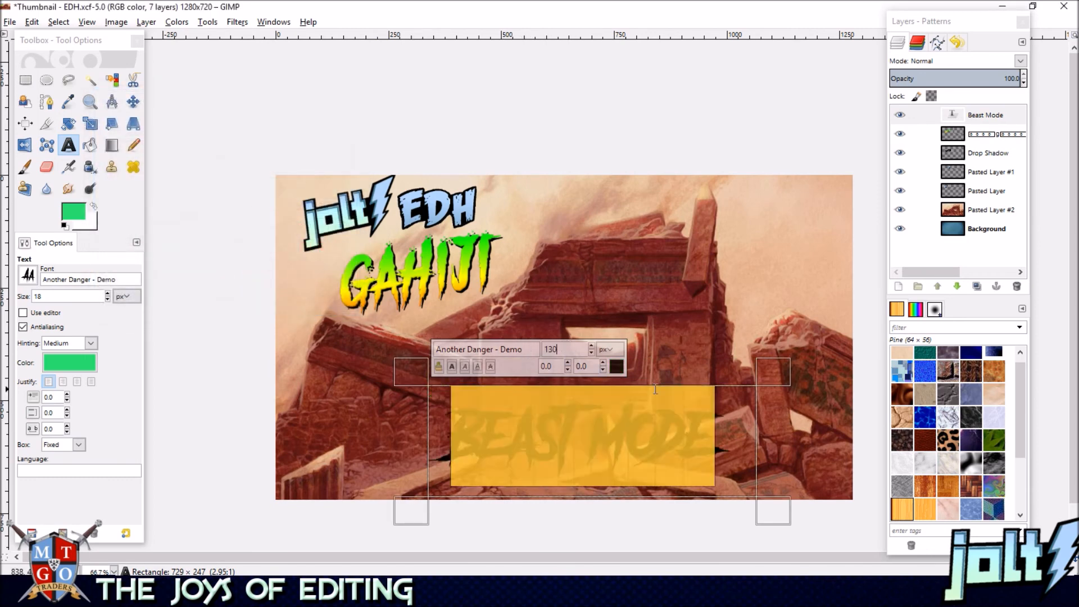
text(125)
key(Return)
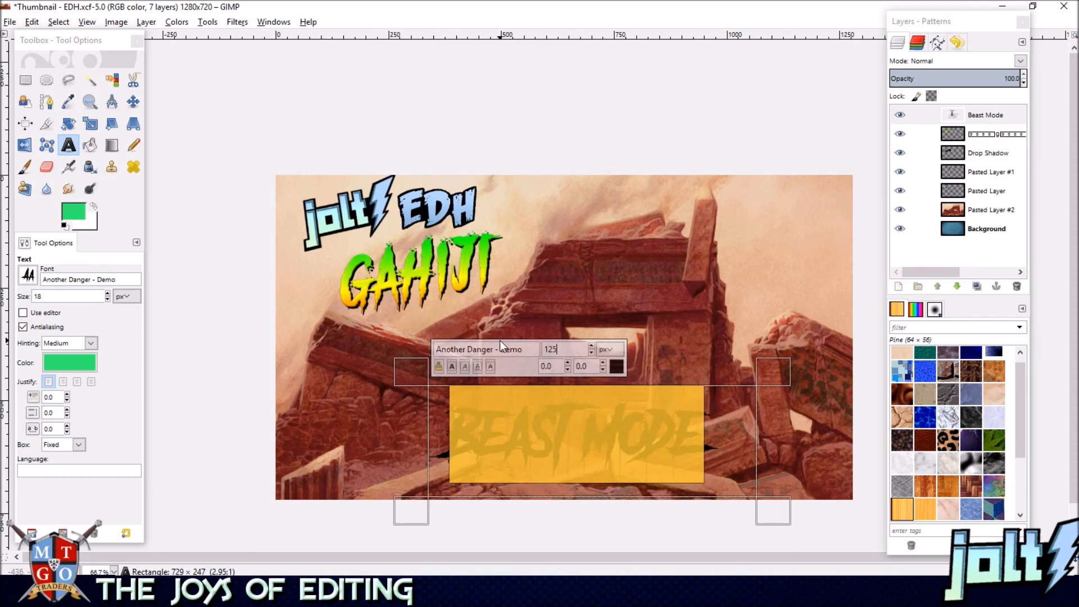
Move the Beast Mode text directly beneath the gahiji title and set its size to 117 px.
click(134, 101)
drag(562, 419, 418, 329)
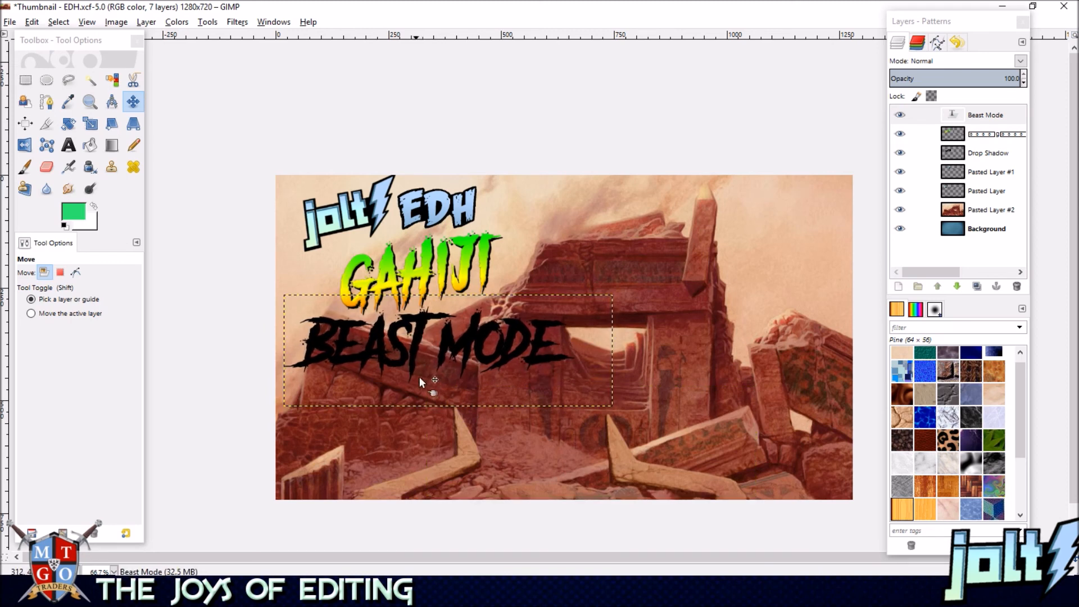
click(68, 145)
triple_click(444, 360)
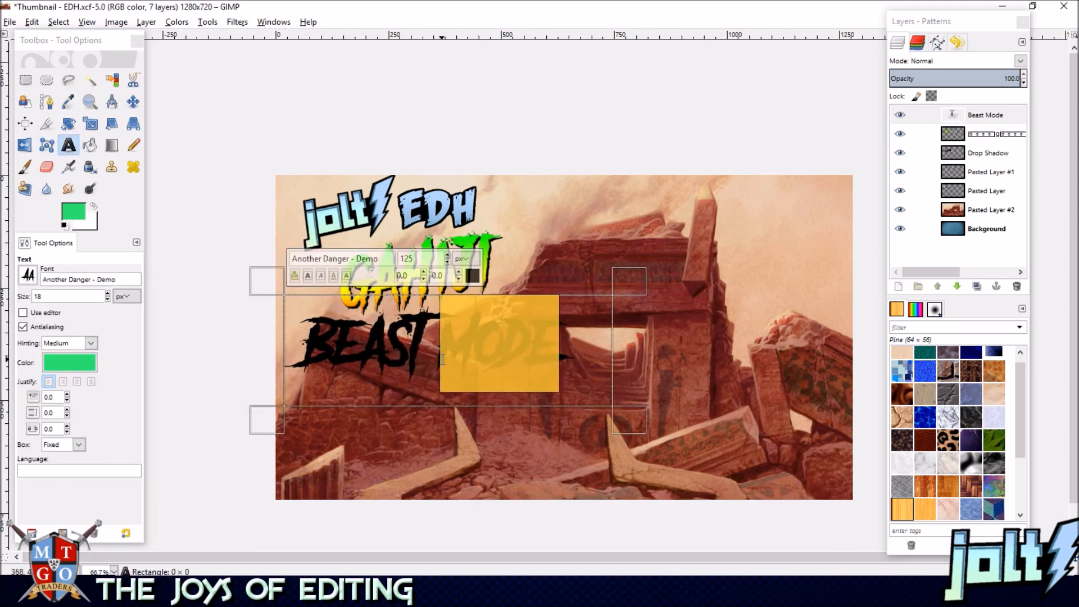
click(447, 261)
click(447, 262)
click(447, 261)
click(447, 261)
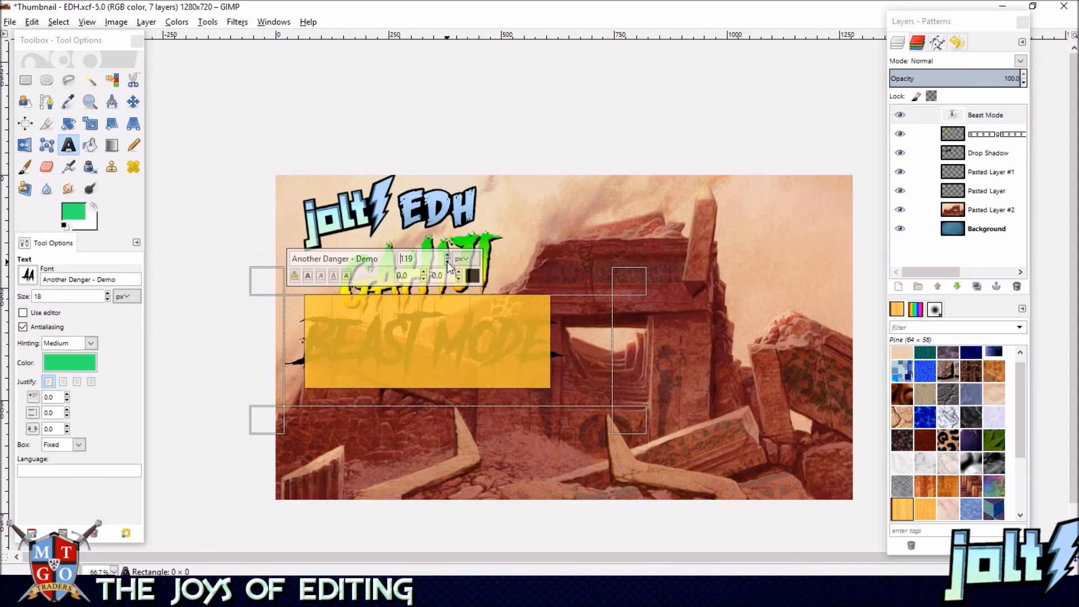
click(447, 261)
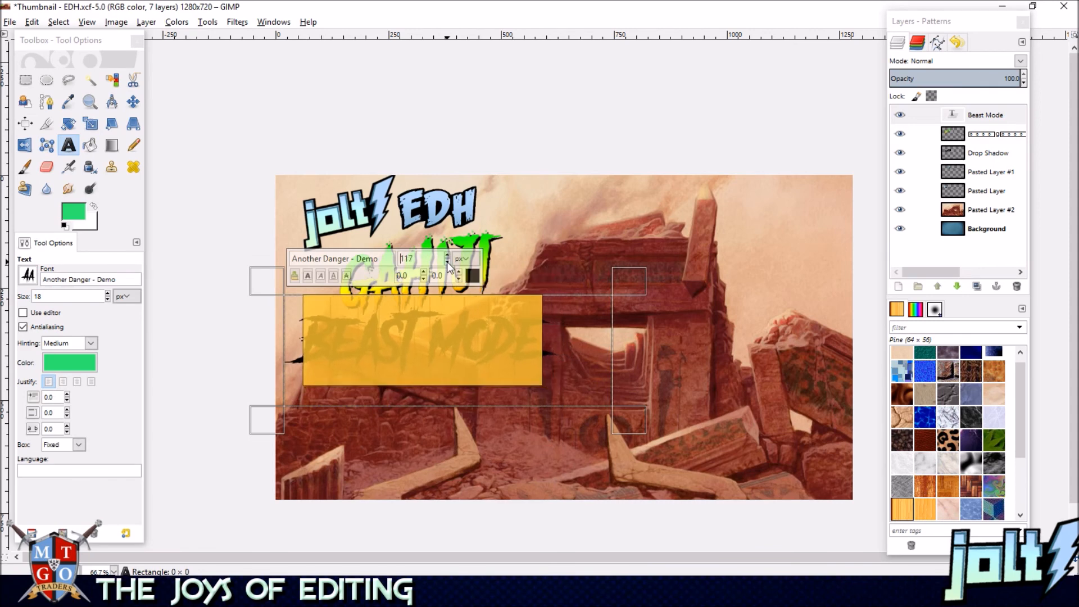
click(133, 102)
drag(441, 348, 441, 349)
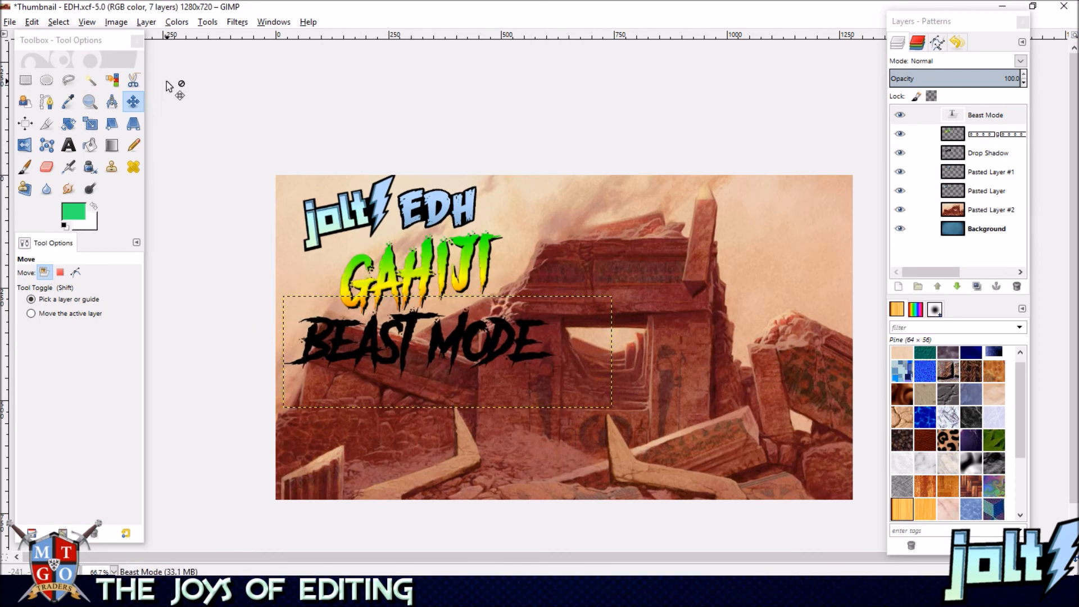
Select the Beast Mode lettering by its alpha, fill it with a vertical Full saturation spectrum gradient running upward past the image's upper edge, and clear the selection.
right_click(986, 117)
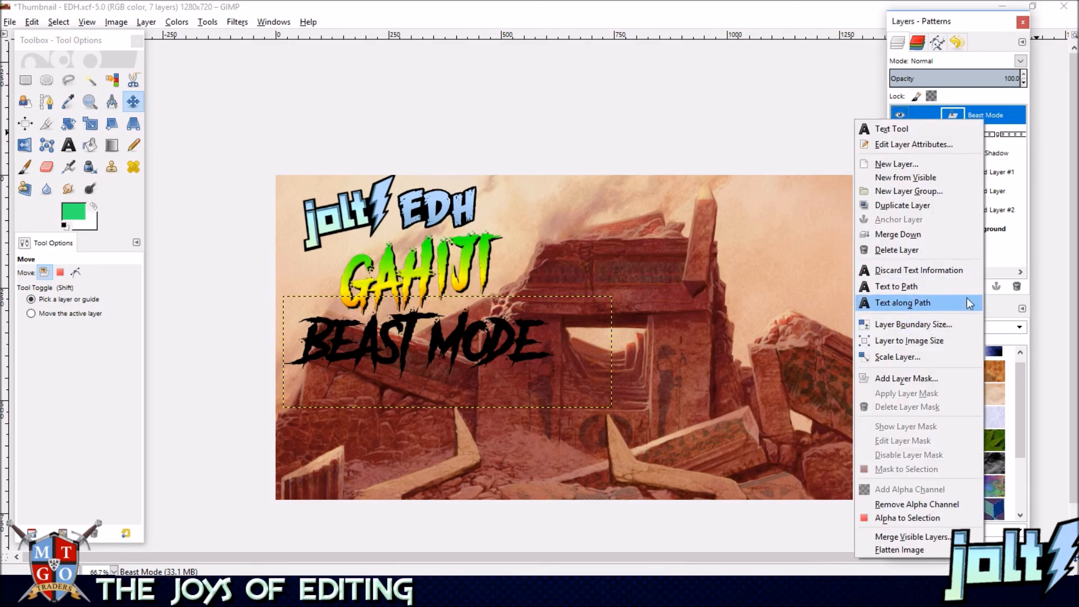
click(897, 517)
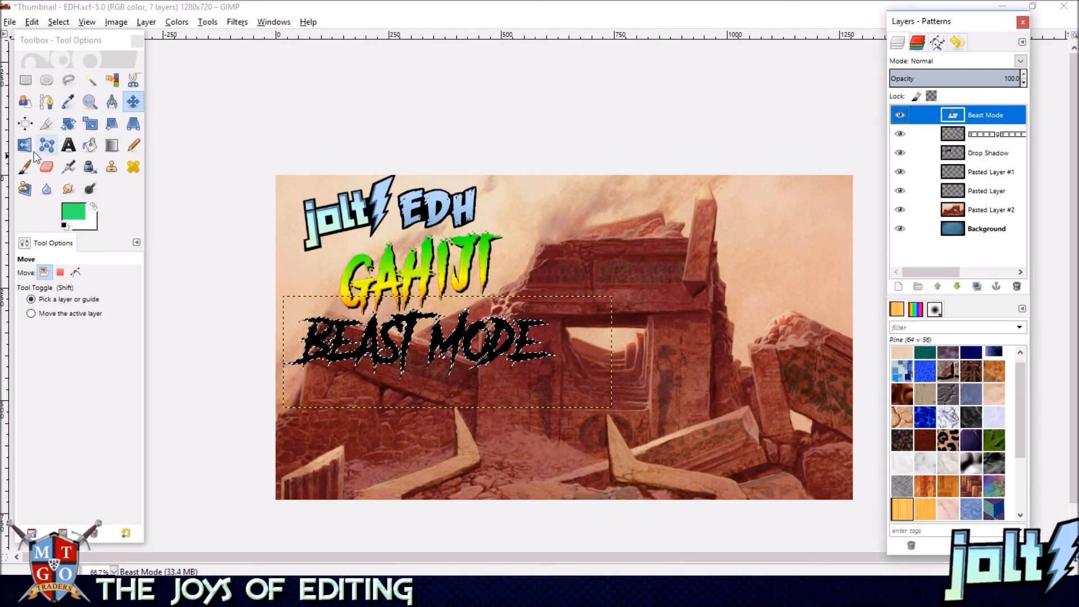
click(112, 145)
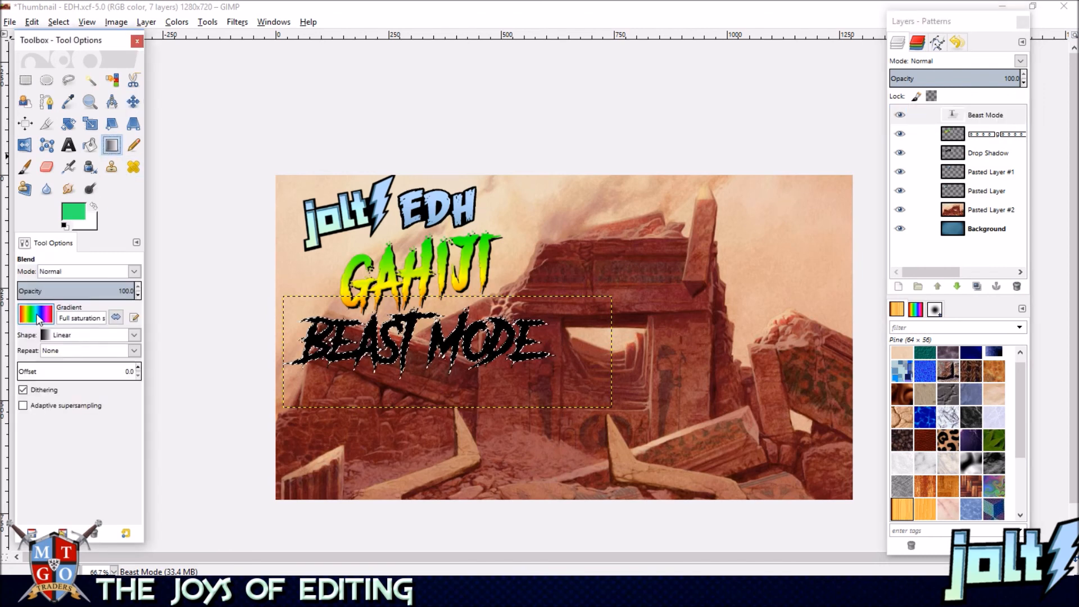
click(39, 308)
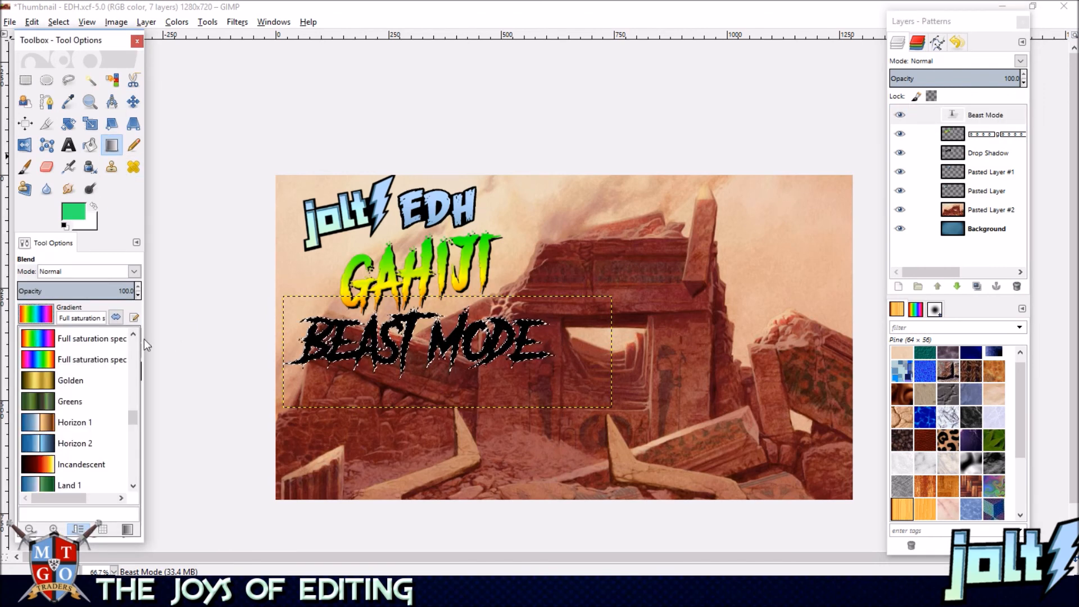
click(487, 324)
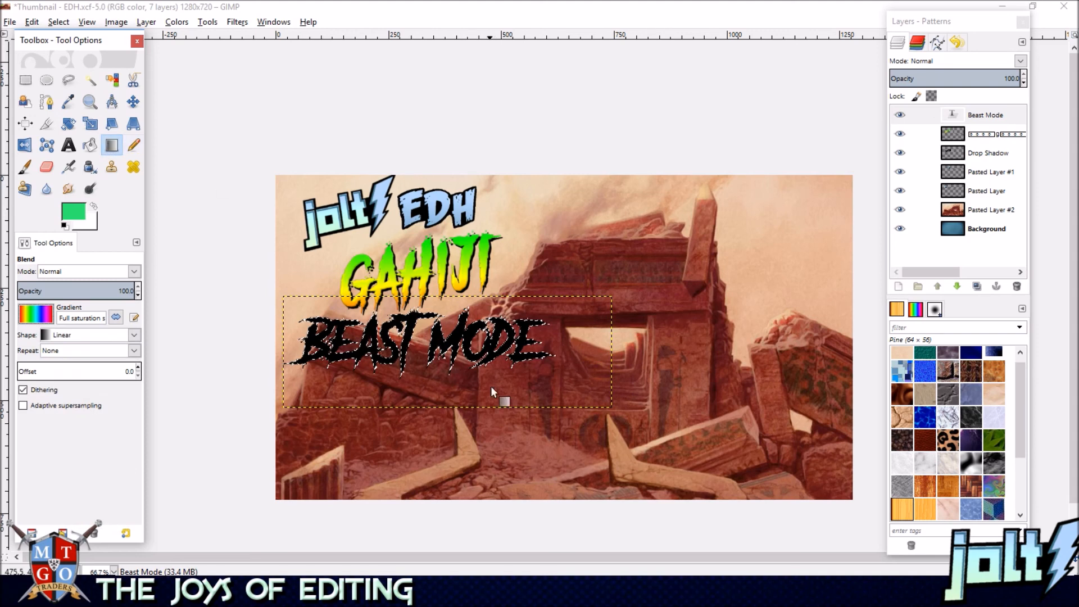
drag(430, 400, 435, 111)
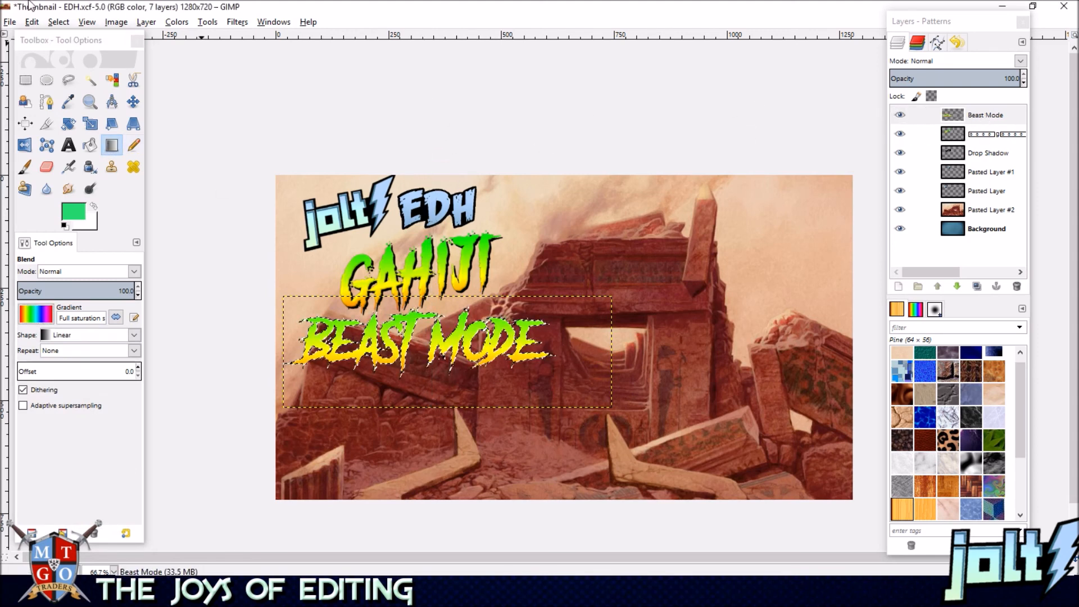
click(60, 24)
click(73, 55)
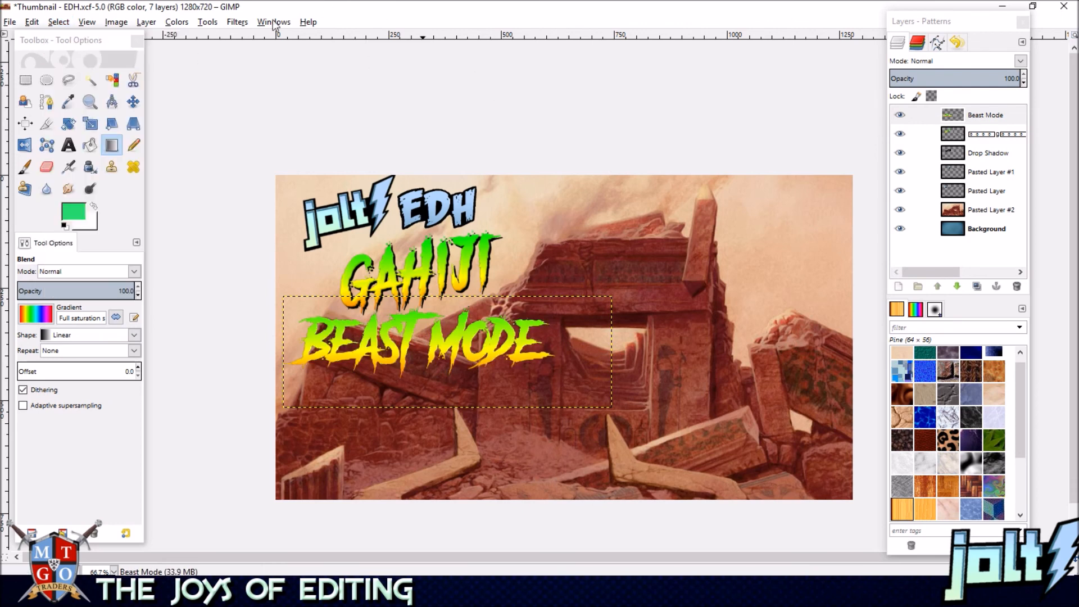
Add a black drop shadow to the Beast Mode layer with X and Y offsets of 4, blur radius 0 and opacity 100.
click(237, 21)
mouse_move(309, 68)
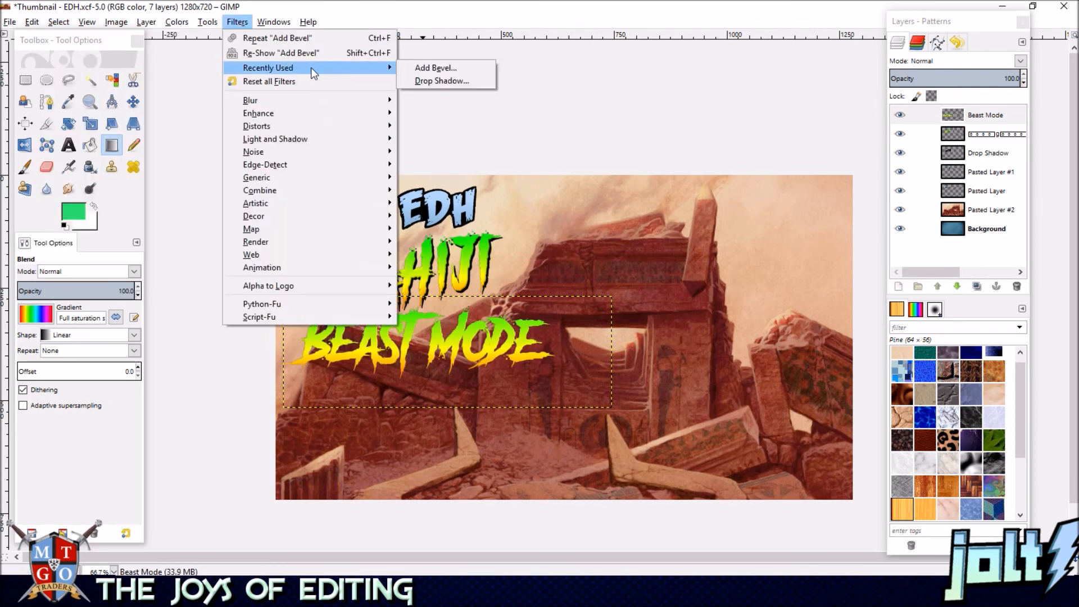
click(445, 80)
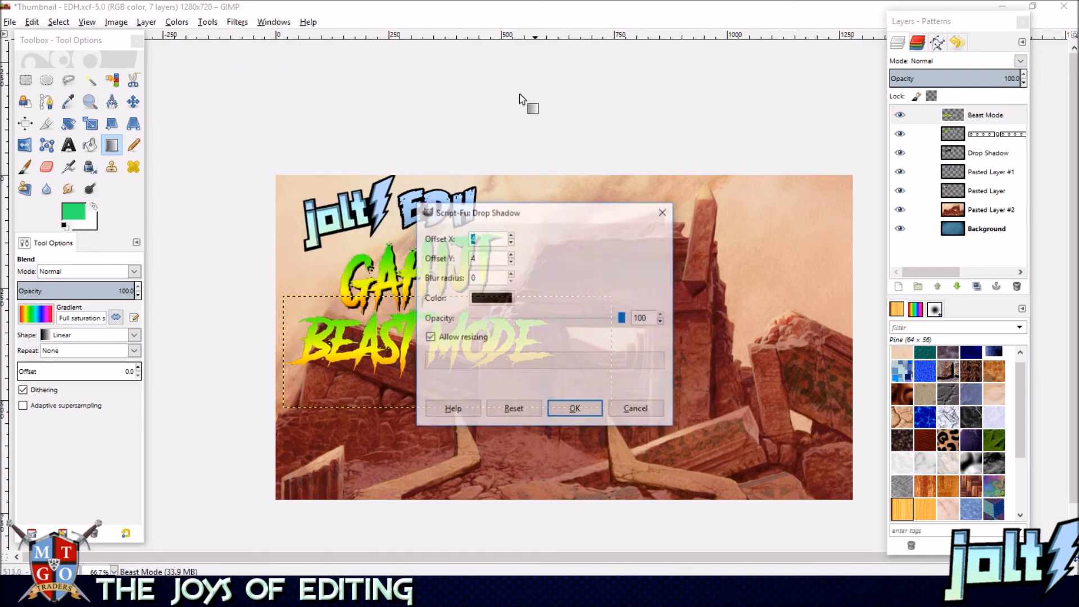
click(573, 408)
Apply Add Bevel to the Beast Mode layer with thickness 5, without working on a copy or keeping the bump layer.
click(237, 21)
mouse_move(365, 67)
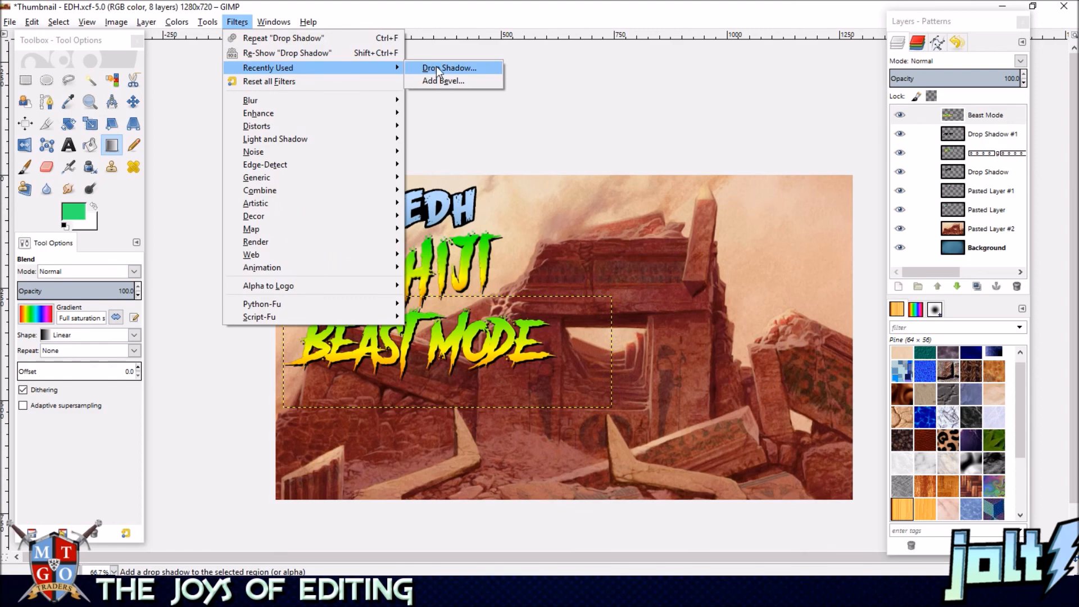
click(443, 80)
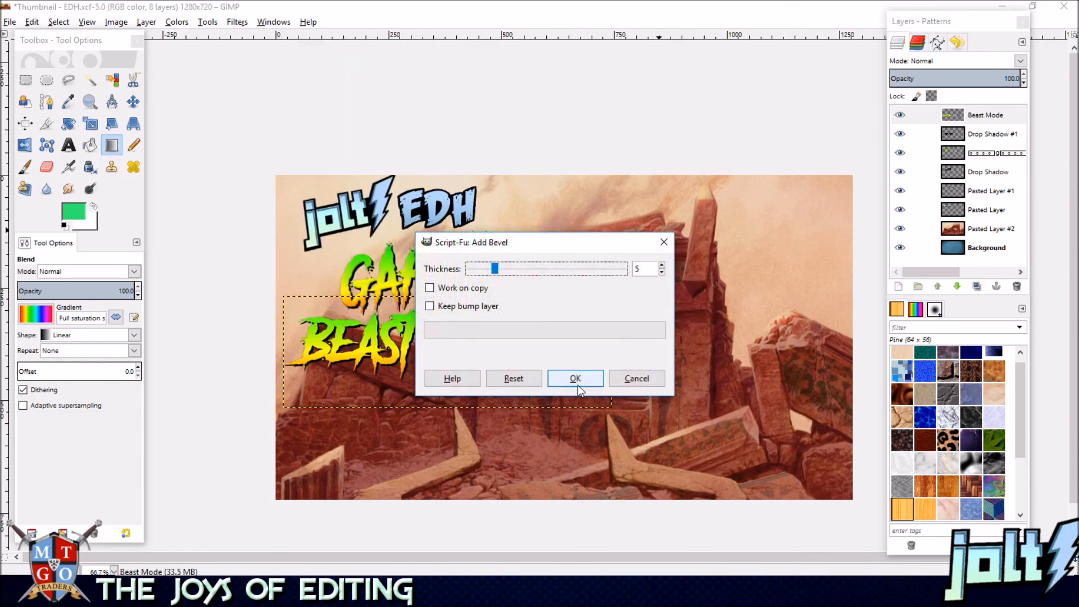
click(574, 378)
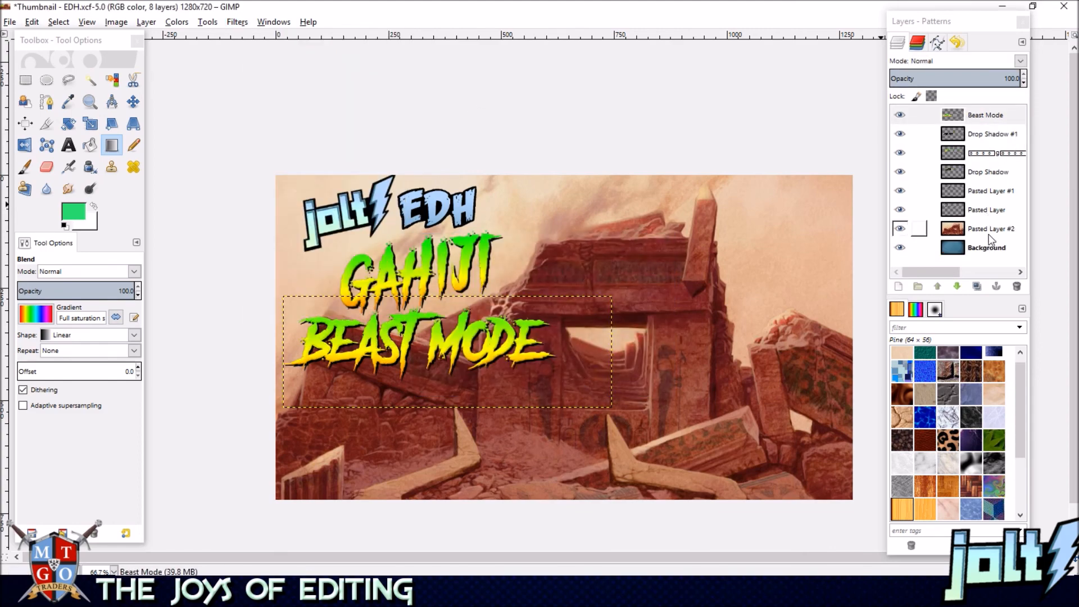
Switch to the gahiji image and copy the entire cut-out creature layer.
click(988, 231)
mouse_move(214, 596)
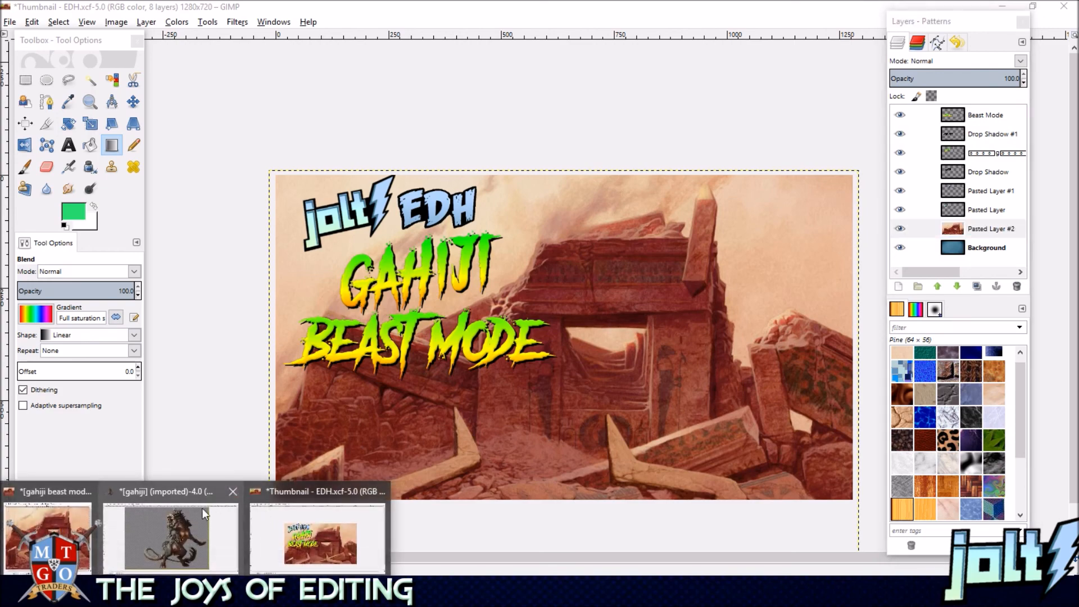
click(217, 506)
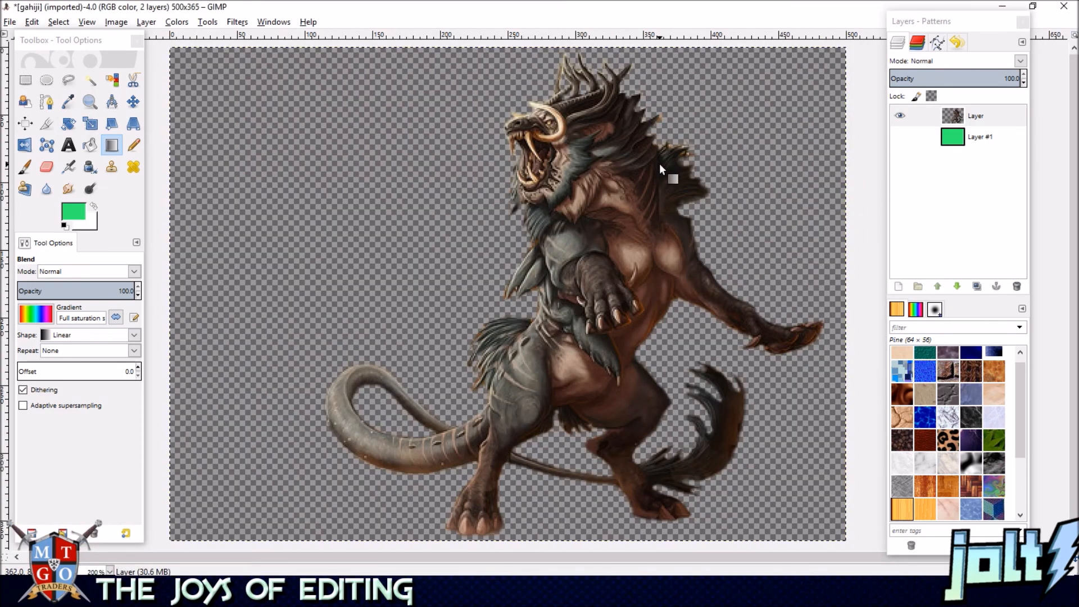
key(ctrl+a)
key(ctrl+c)
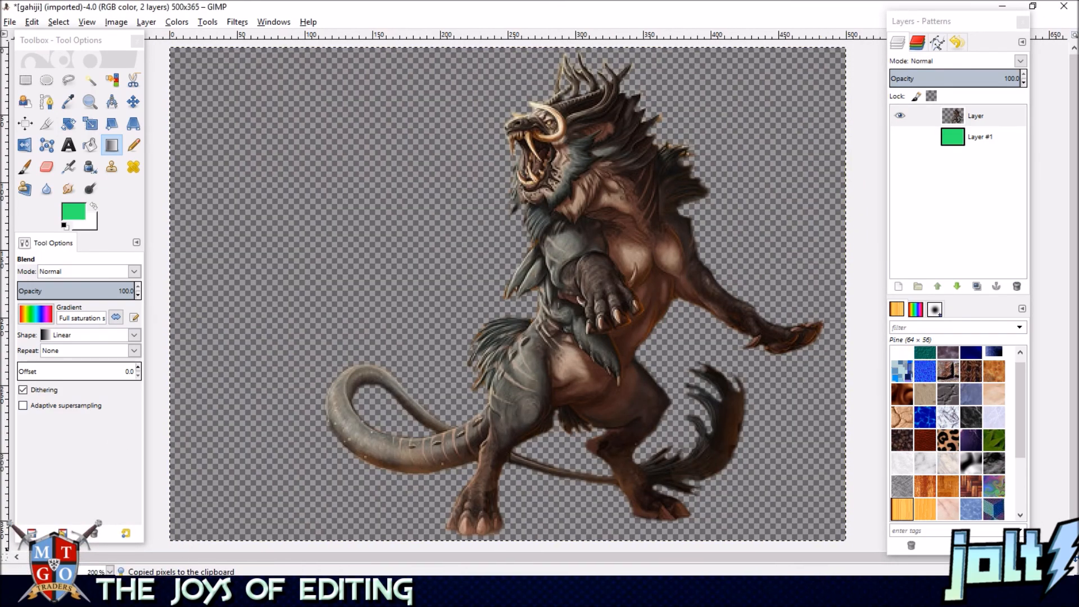
Return to the Thumbnail - EDH image, paste the creature and turn the floating selection into a new layer.
mouse_move(214, 596)
click(314, 534)
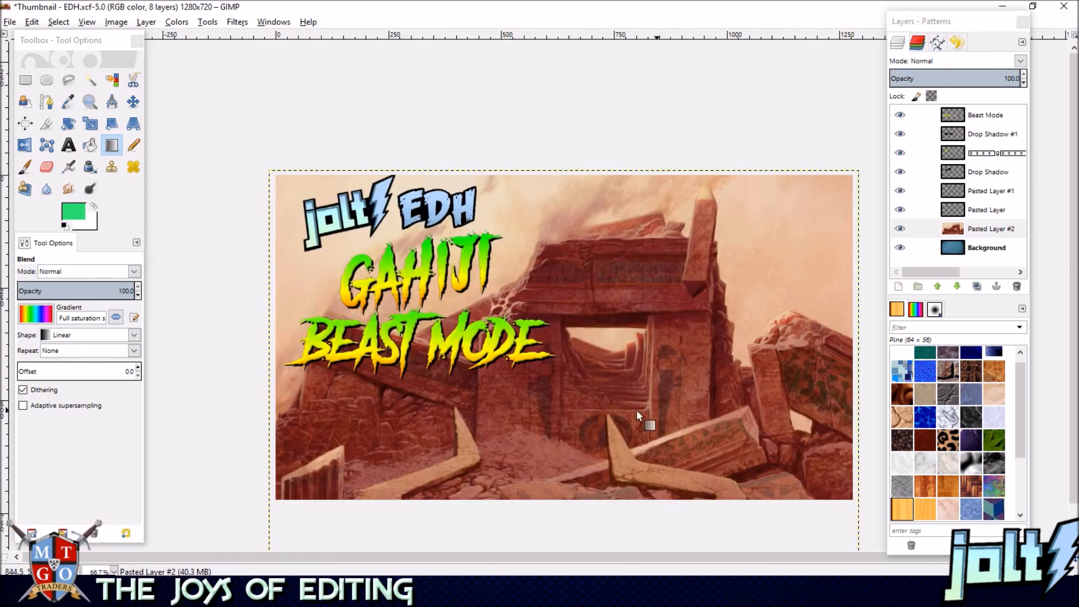
click(991, 230)
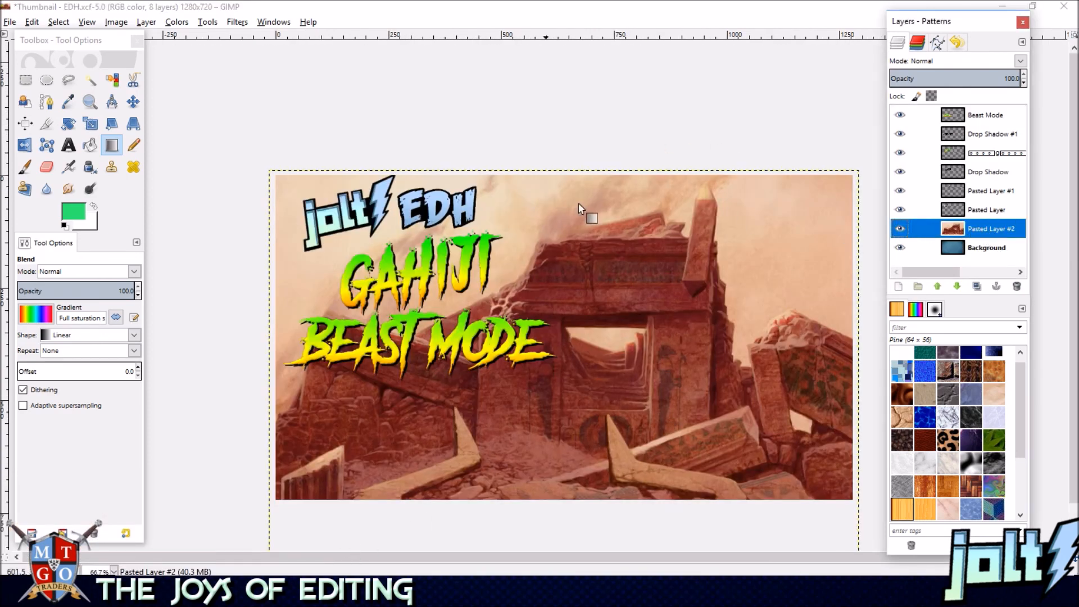
key(ctrl+v)
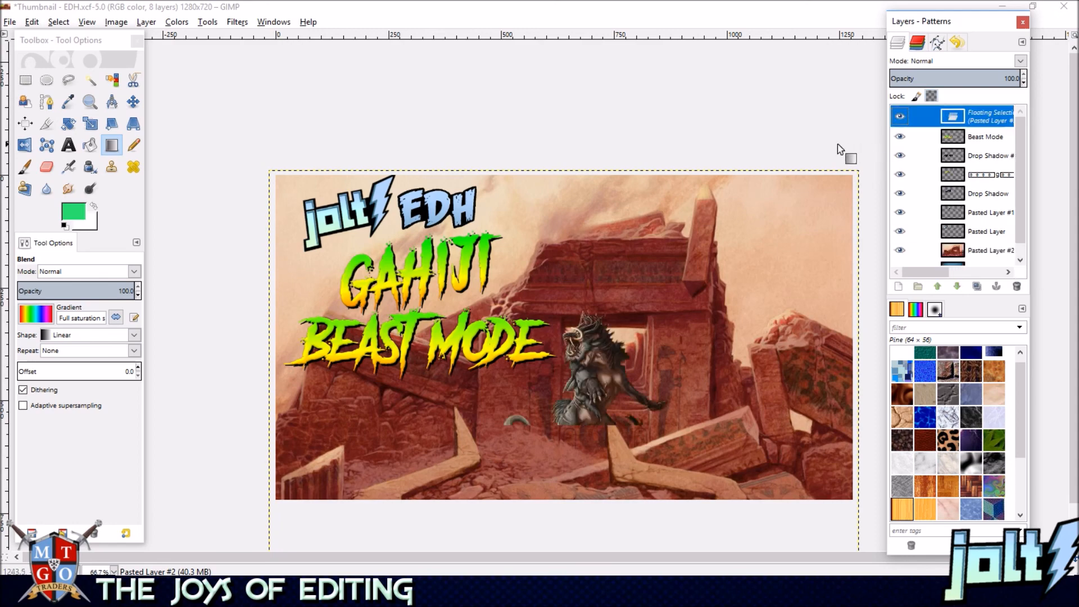
drag(700, 331, 625, 274)
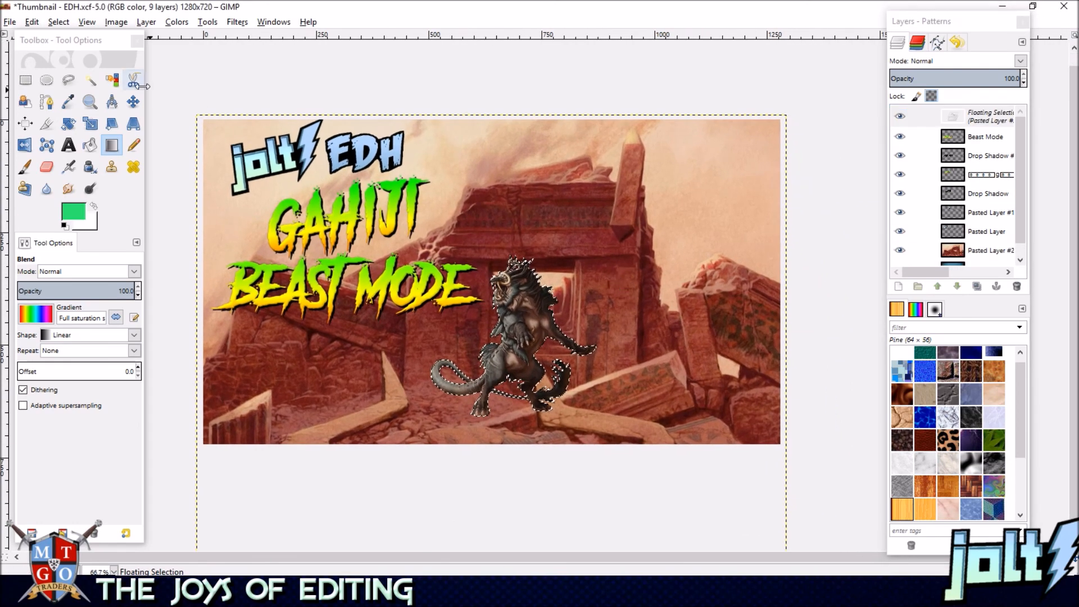
right_click(967, 120)
click(933, 144)
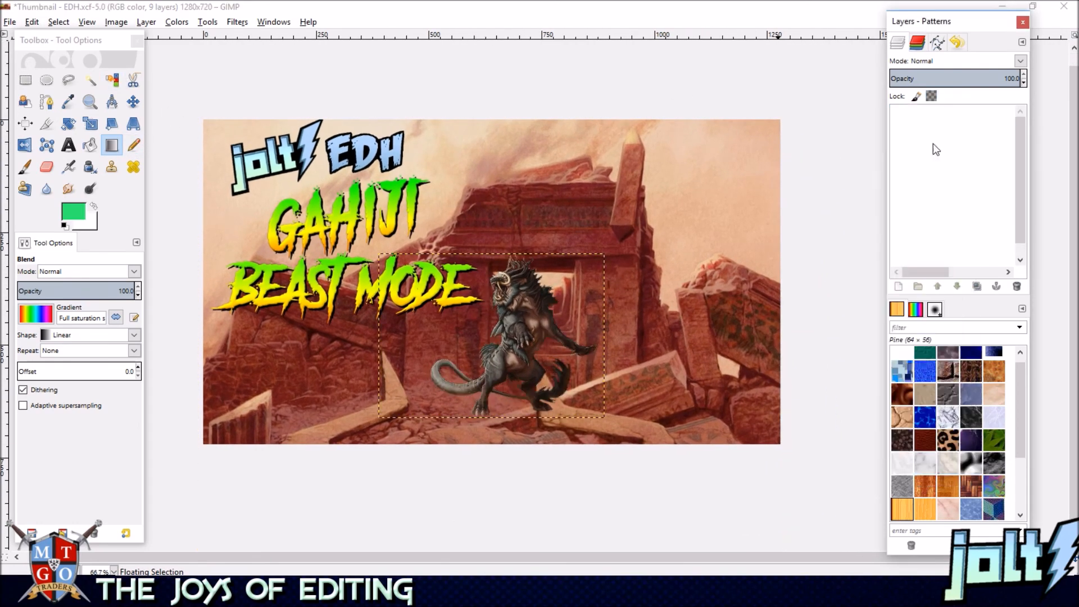
Scale the creature layer up proportionally to more than twice its pasted size.
click(90, 125)
drag(560, 295, 751, 84)
click(252, 133)
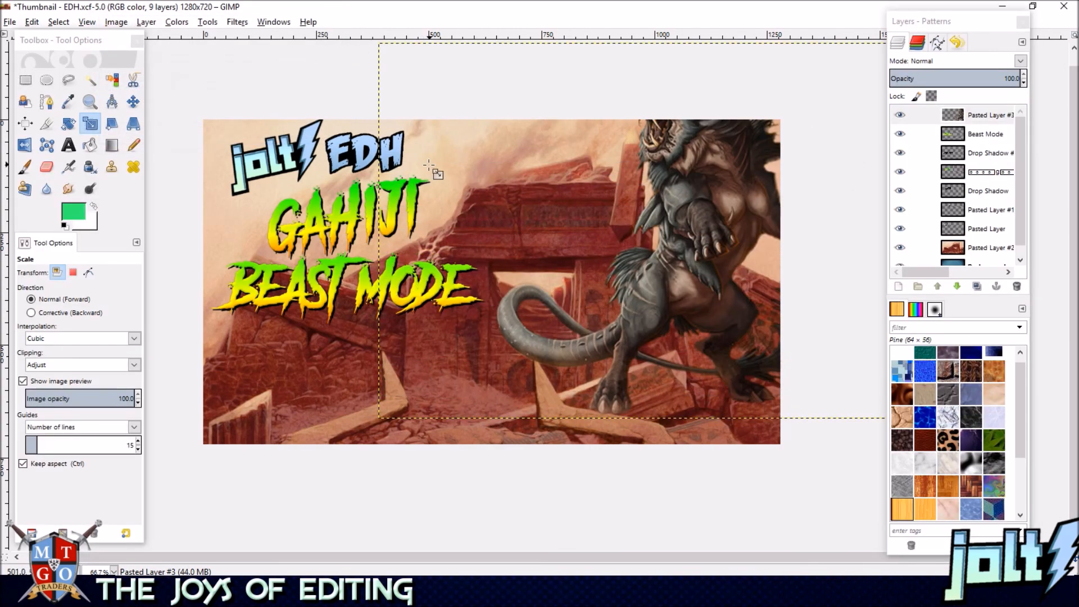
Move the enlarged creature over the right half of the thumbnail, with its horns just inside the image's upper edge.
click(133, 102)
drag(708, 215, 675, 257)
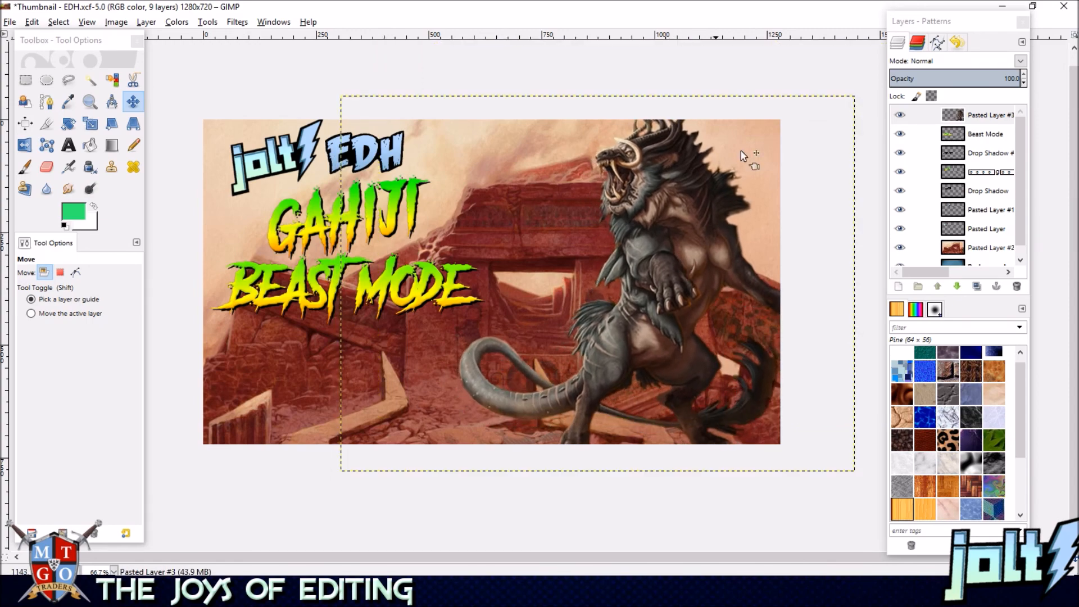
scroll(630, 147, down, 2)
mouse_move(596, 242)
mouse_down()
mouse_move(587, 241)
mouse_move(602, 242)
mouse_move(596, 248)
mouse_up()
drag(734, 212, 784, 186)
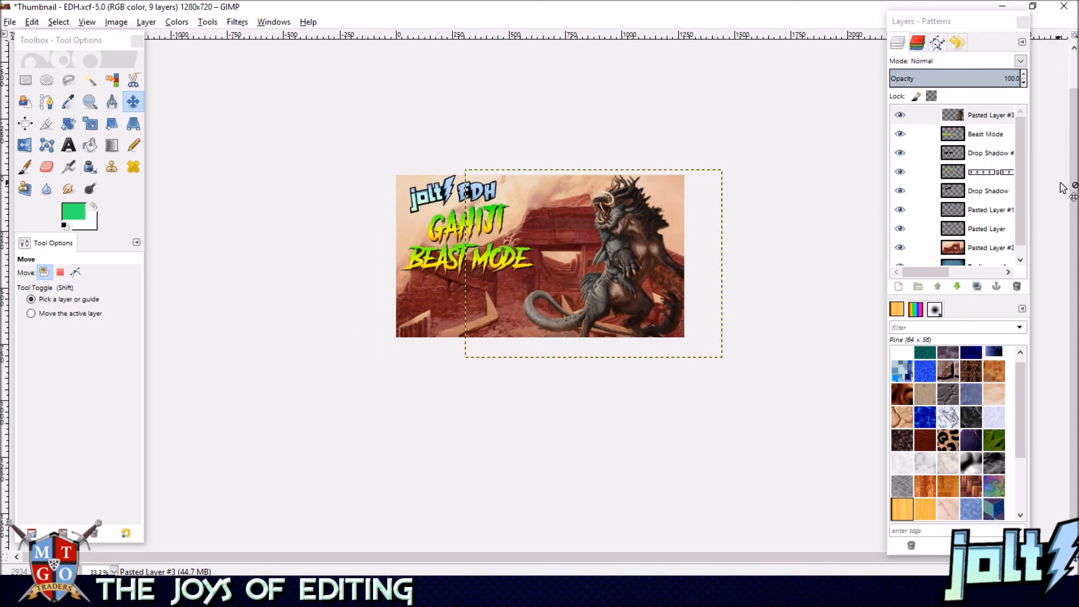
click(69, 145)
click(410, 288)
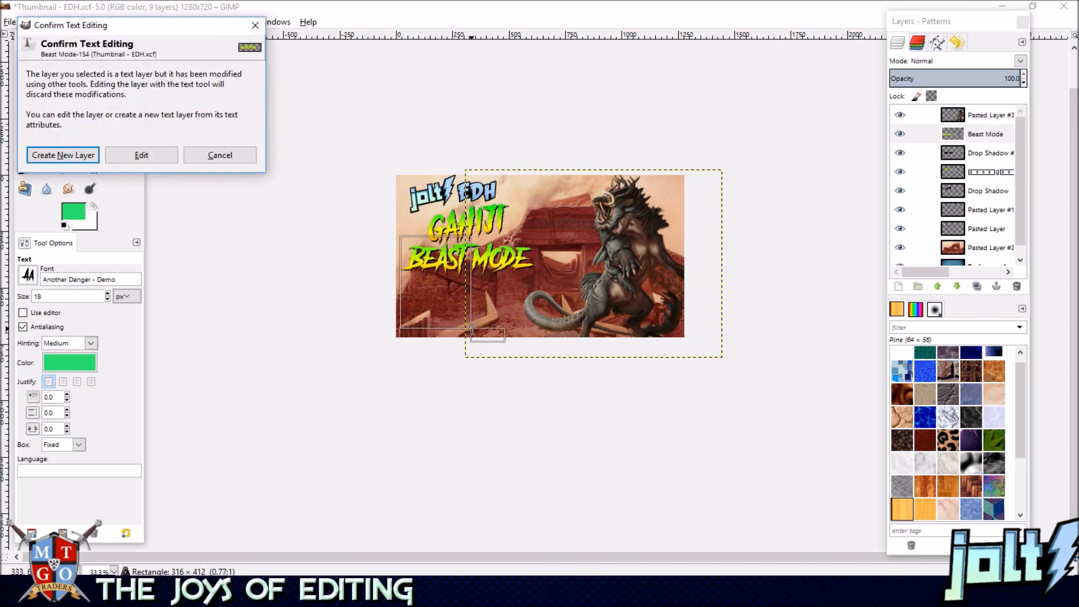
key(Tab)
key(Tab)
key(Return)
drag(464, 339, 464, 278)
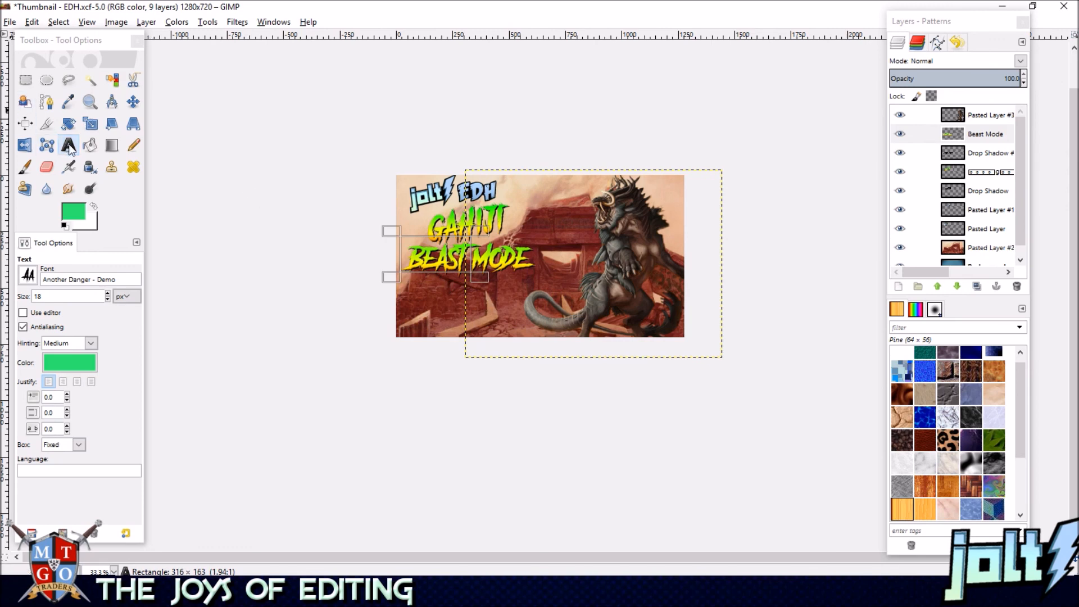
Draw a text box about 345 × 231 px on the empty canvas left of the thumbnail, enter "vs" and set its font to Gobold Blocky.
drag(193, 279, 308, 355)
text(vs)
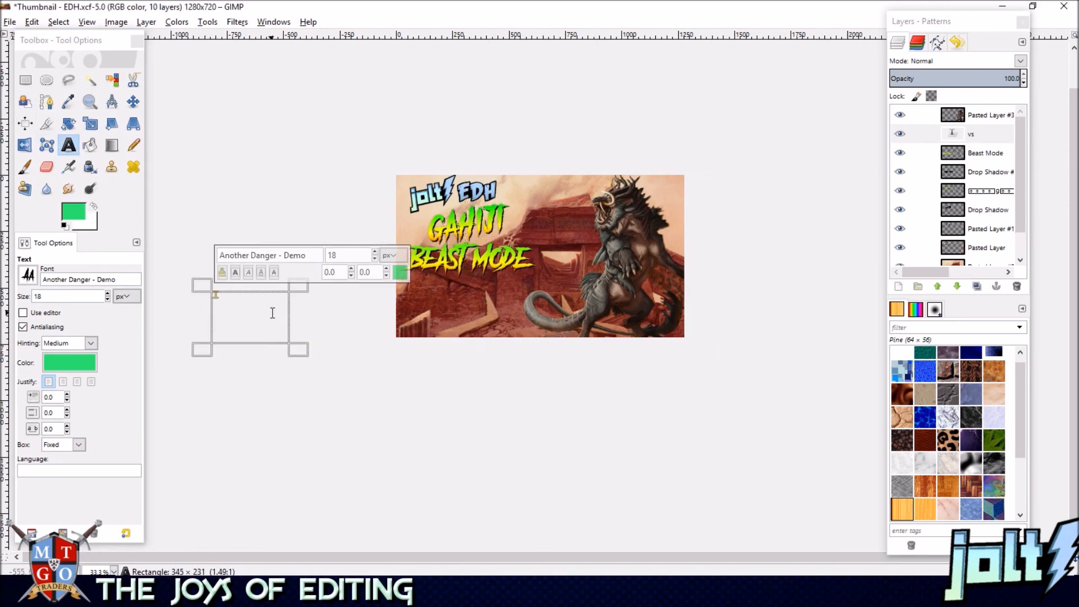
click(25, 276)
scroll(97, 322, up, 3)
scroll(117, 343, down, 5)
scroll(105, 361, down, 12)
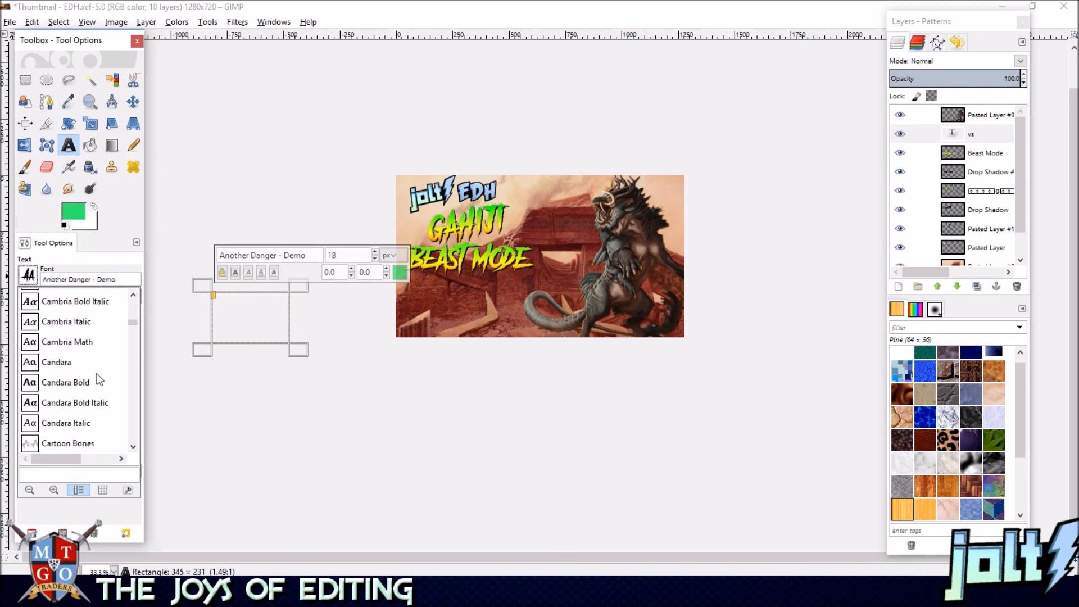
scroll(100, 391, down, 12)
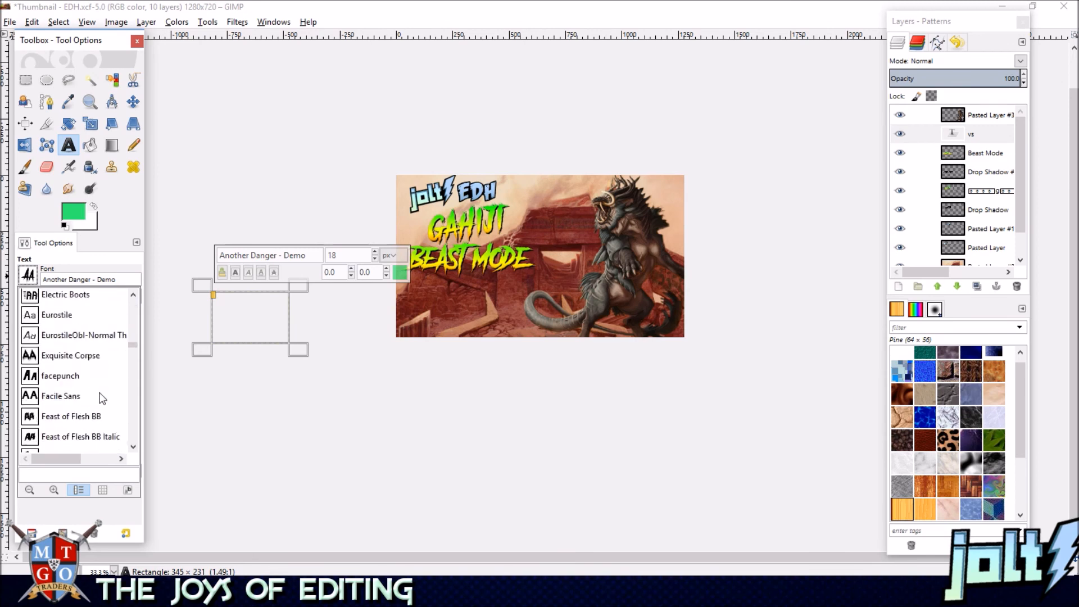
scroll(102, 400, down, 6)
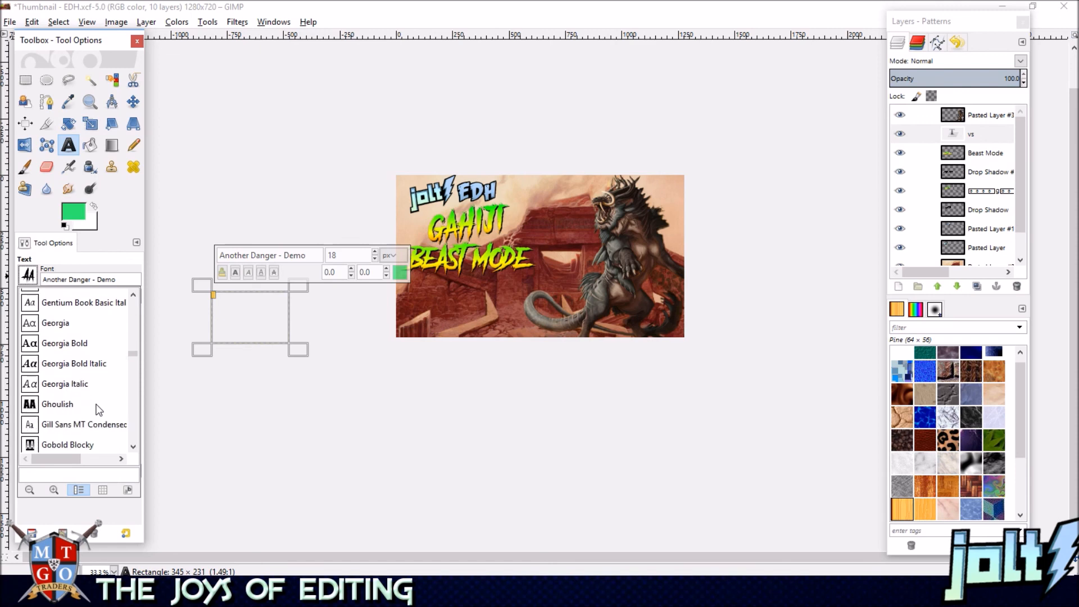
click(78, 369)
click(258, 307)
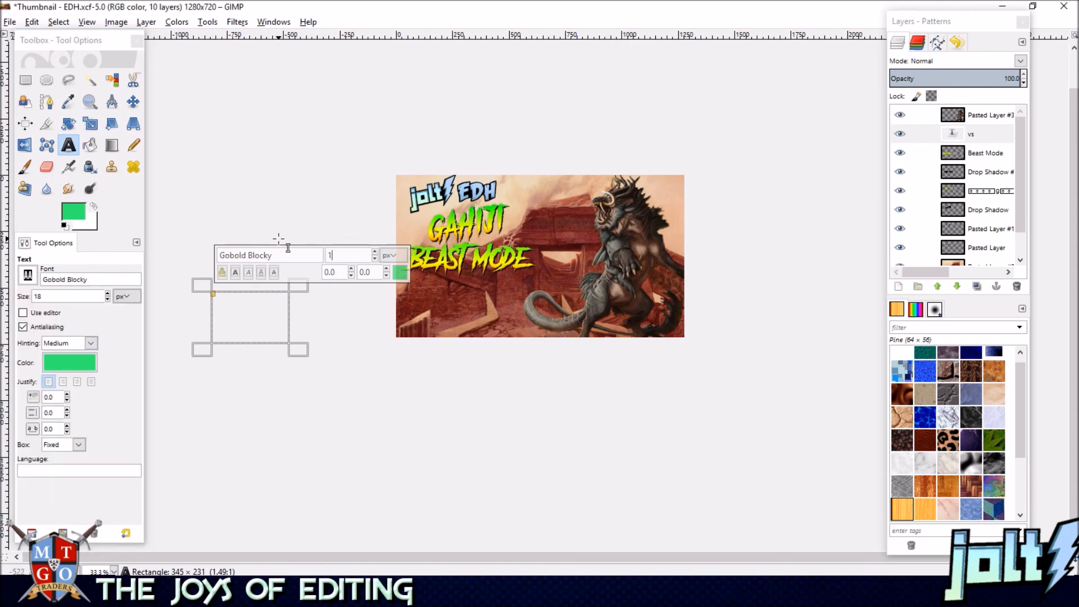
Set the vs text size to 105 px, keep its green color, and move it into the thumbnail beneath the Beast Mode title.
text(05)
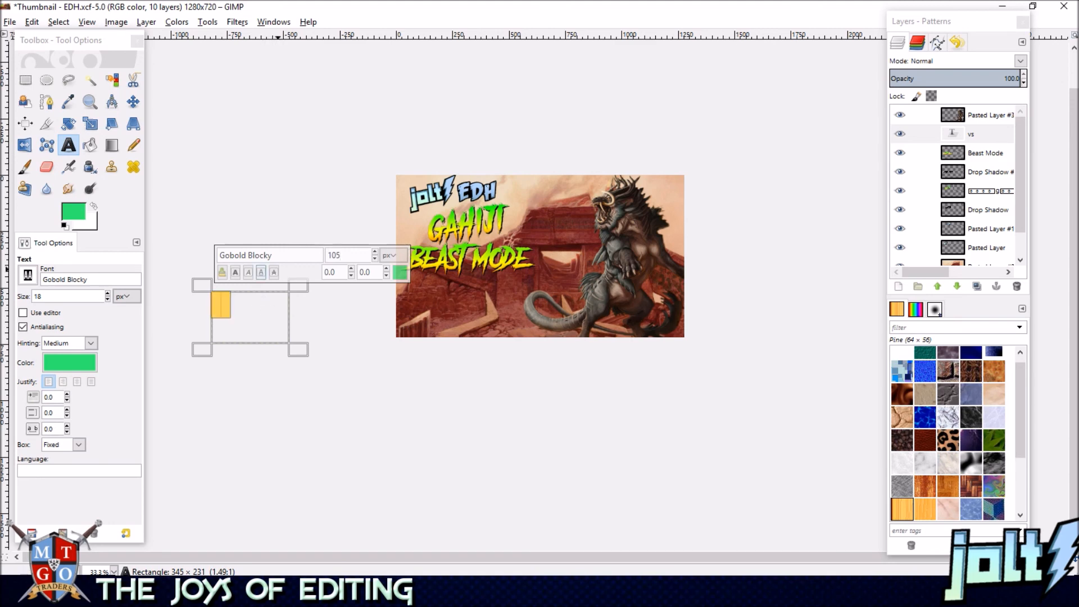
click(402, 272)
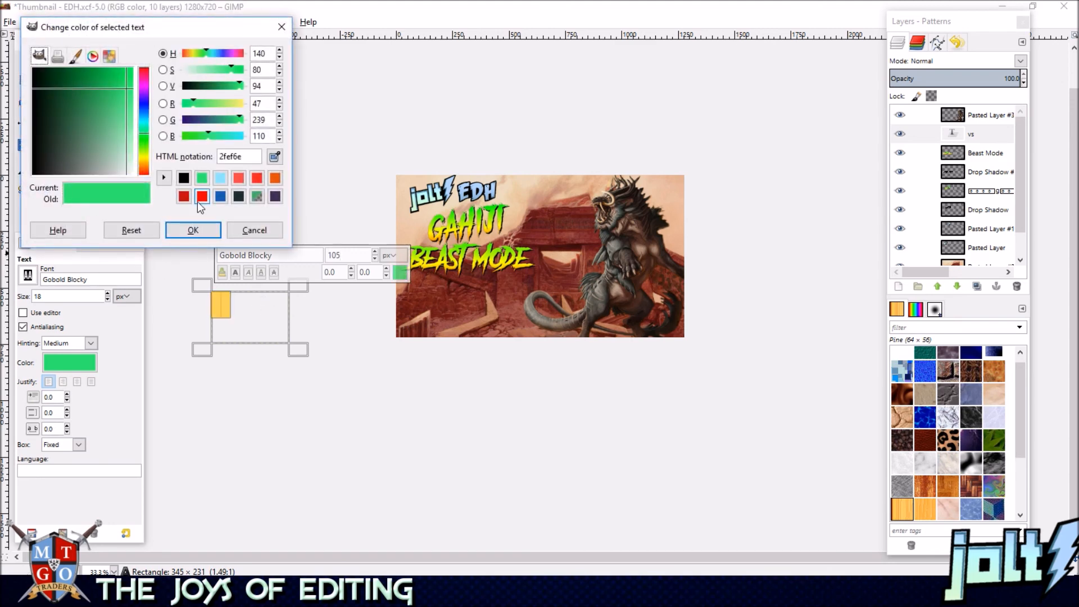
click(192, 230)
key(m)
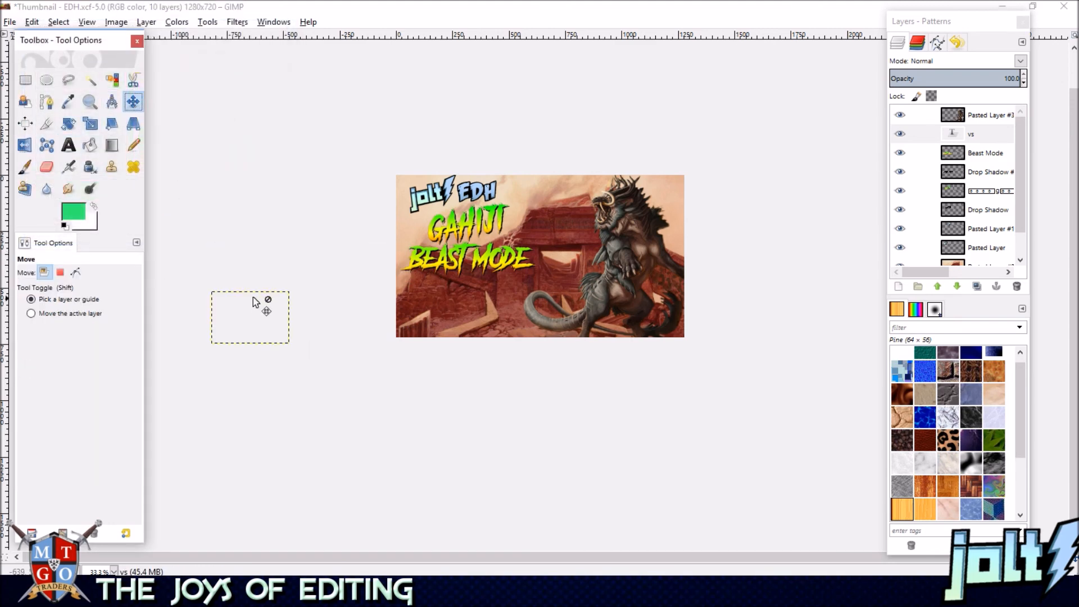
drag(222, 305, 465, 289)
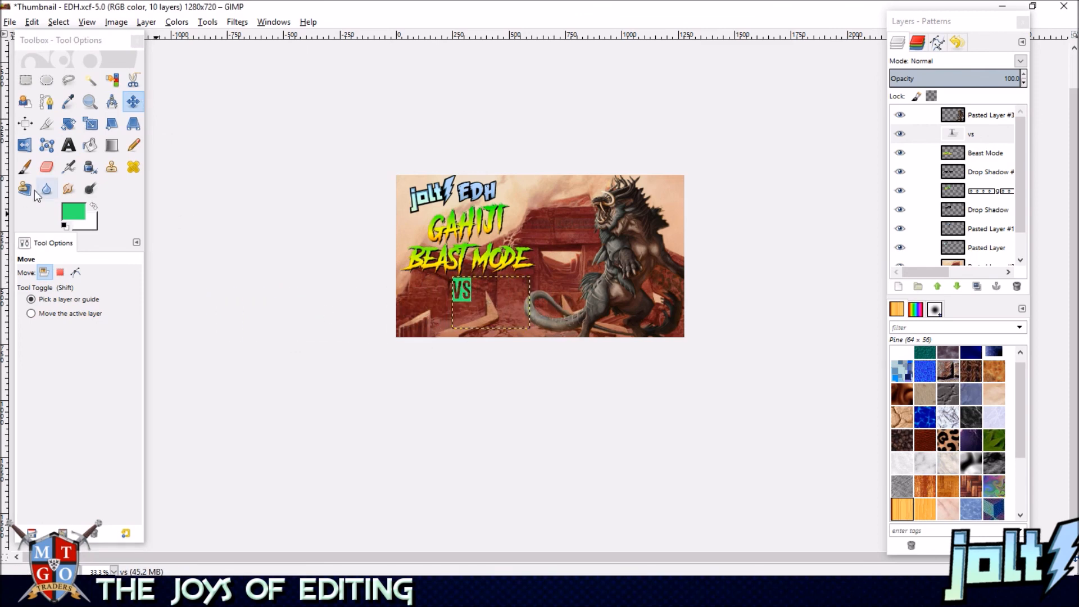
Reduce the vs text size to 101 px and keep it placed under the Beast Mode title.
click(87, 144)
click(68, 145)
click(462, 290)
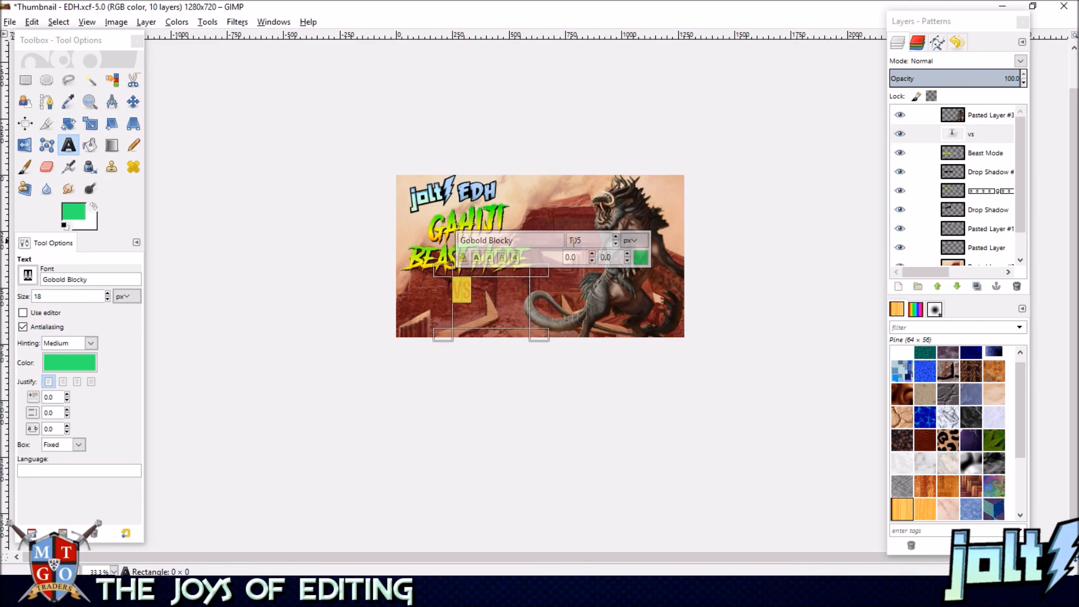
click(618, 244)
click(617, 244)
click(617, 244)
click(617, 244)
click(134, 101)
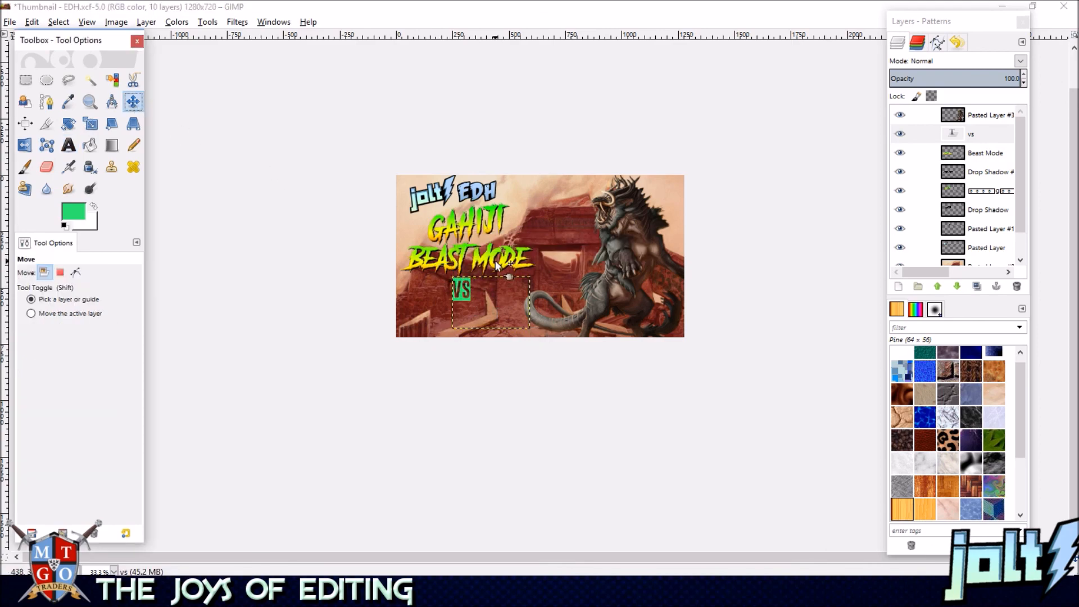
scroll(474, 264, up, 4)
drag(420, 305, 417, 304)
scroll(478, 286, down, 2)
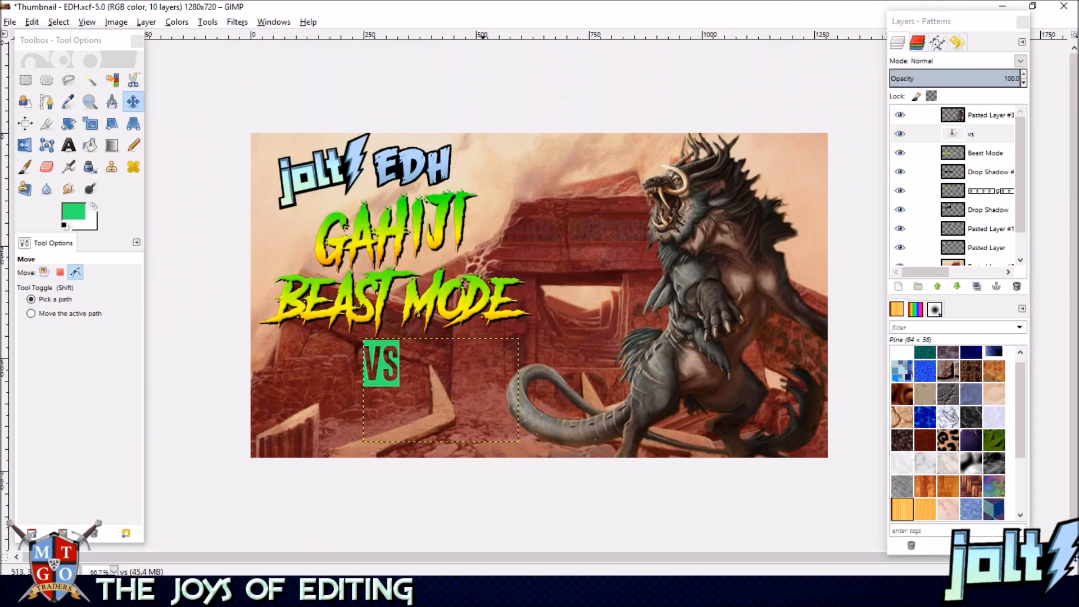
Shorten the vs text box so its lower edge sits just beneath the letters.
key(t)
click(406, 391)
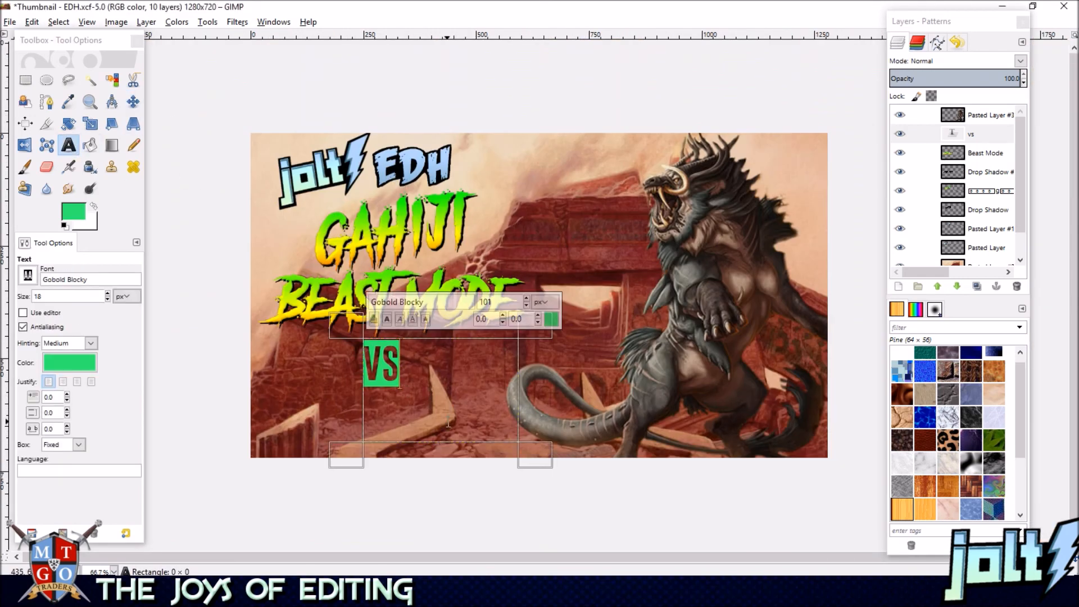
drag(442, 454, 435, 406)
Draw a text box about 570 × 200 px below the vs text and set its font to Facile Sans.
drag(259, 396, 519, 496)
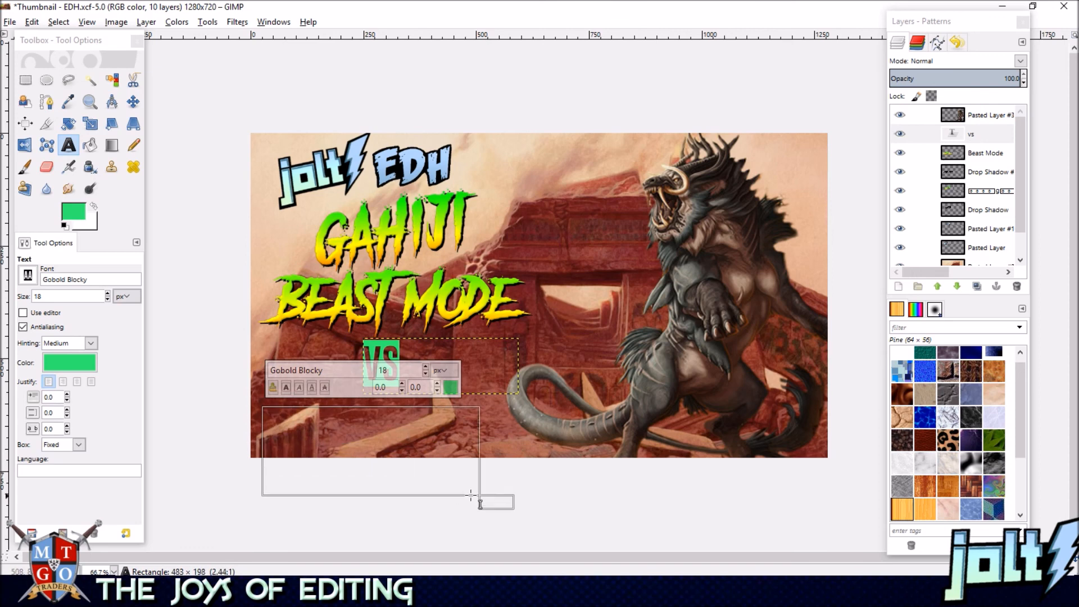
click(28, 274)
scroll(110, 352, up, 3)
scroll(110, 353, up, 15)
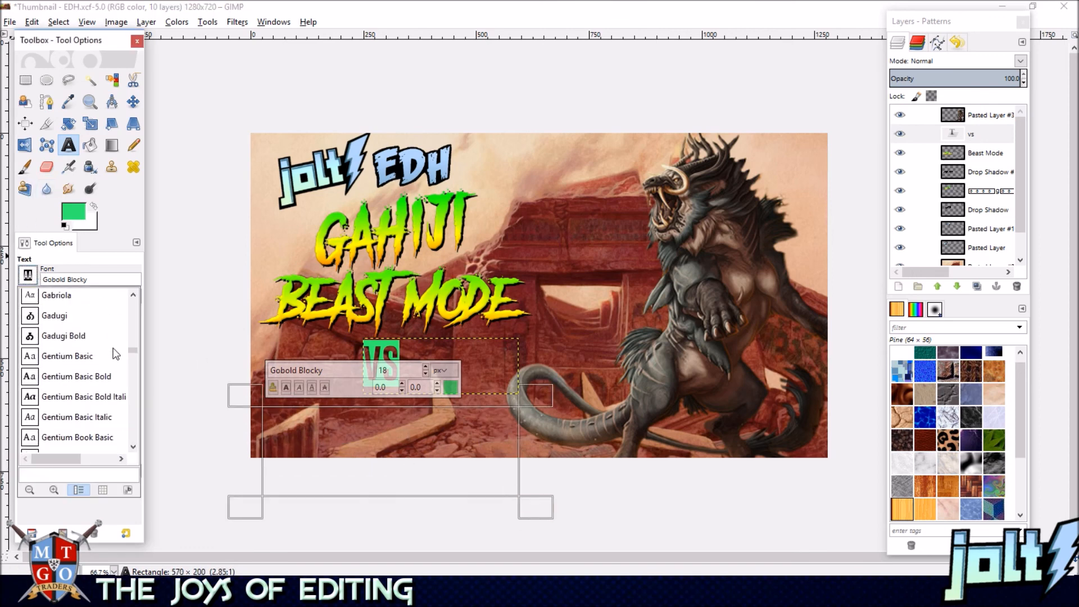
scroll(108, 356, up, 2)
scroll(85, 360, down, 8)
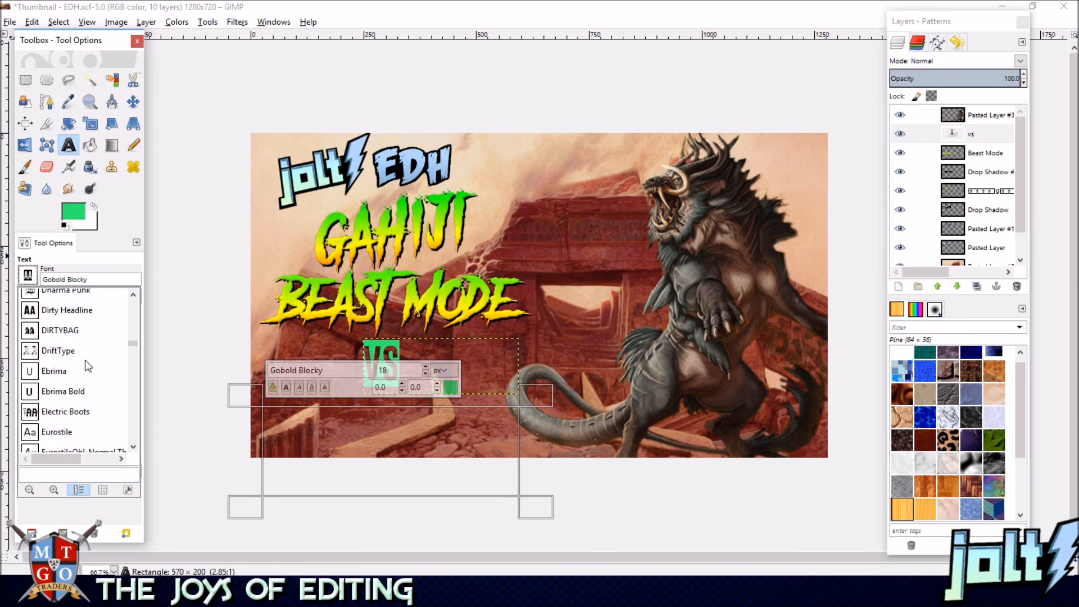
click(71, 356)
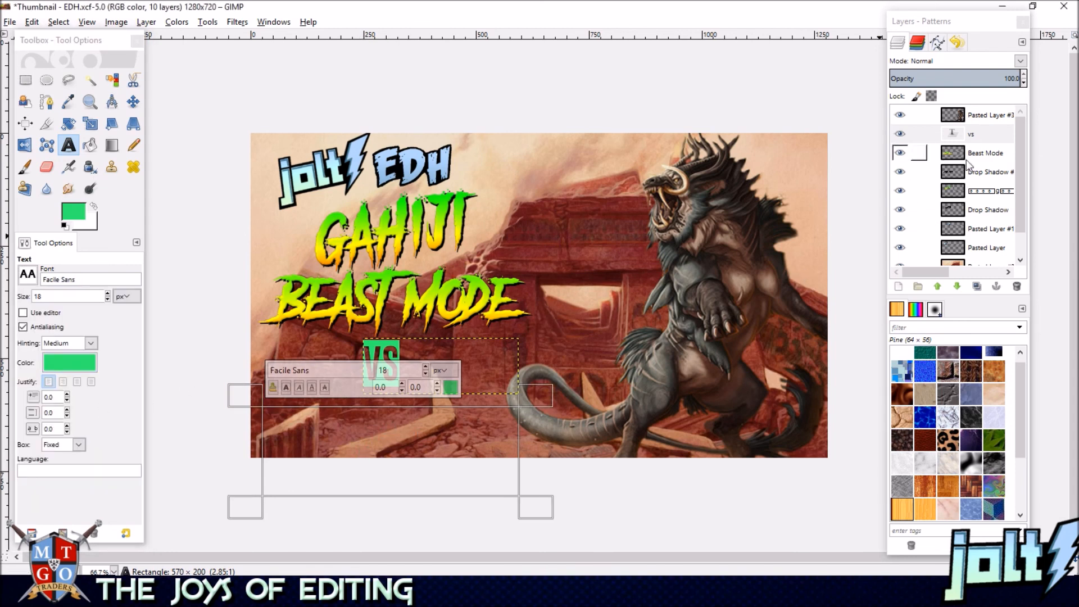
Enter "test" in the new text box, set its size to 65 px and shift it slightly up and right.
scroll(1000, 207, down, 1)
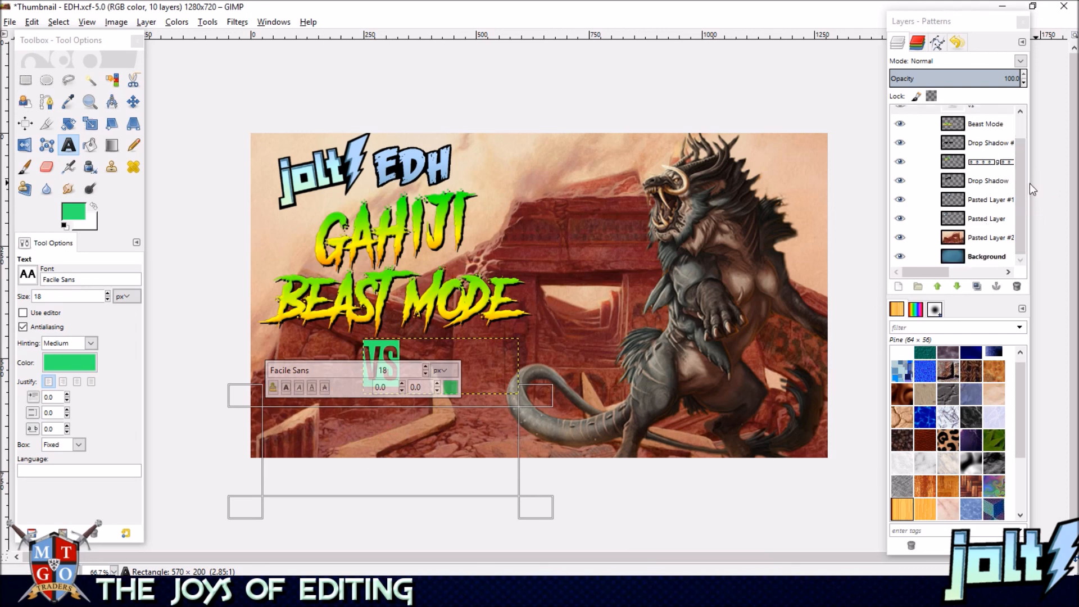
scroll(1008, 145, up, 1)
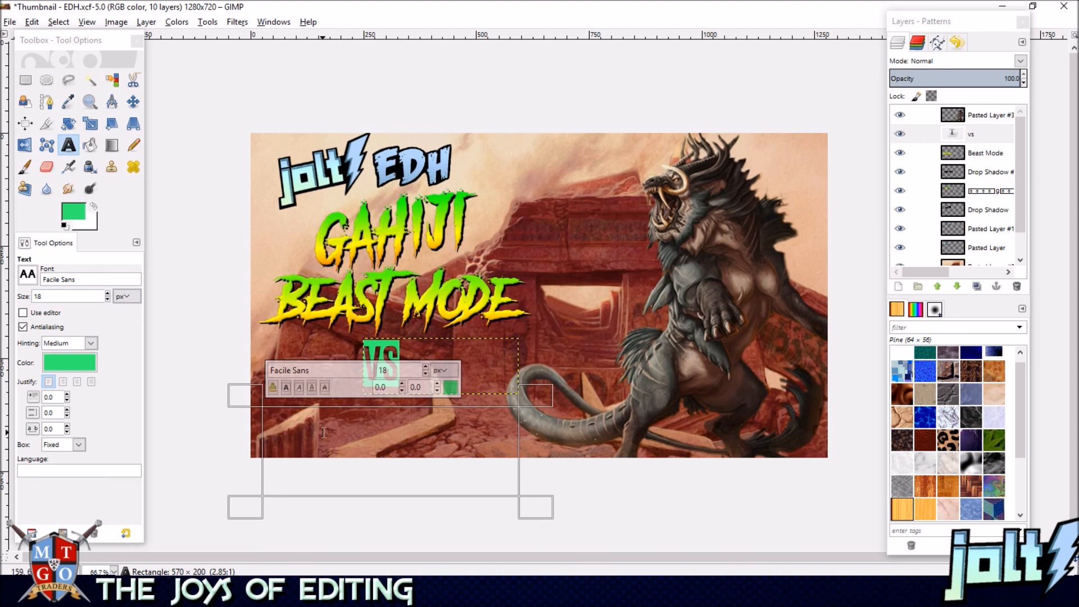
text(test)
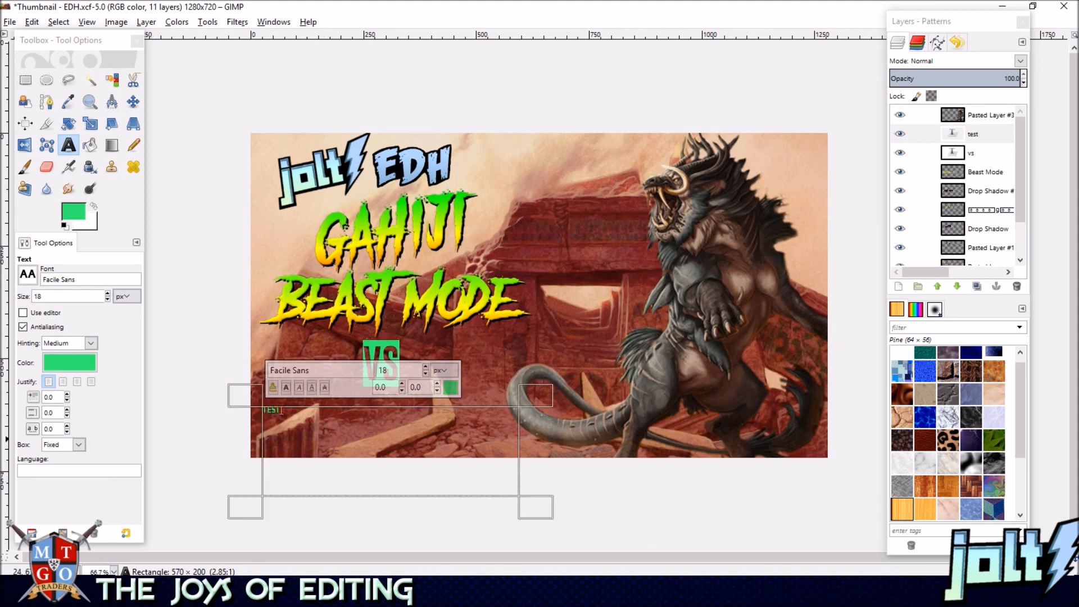
click(426, 367)
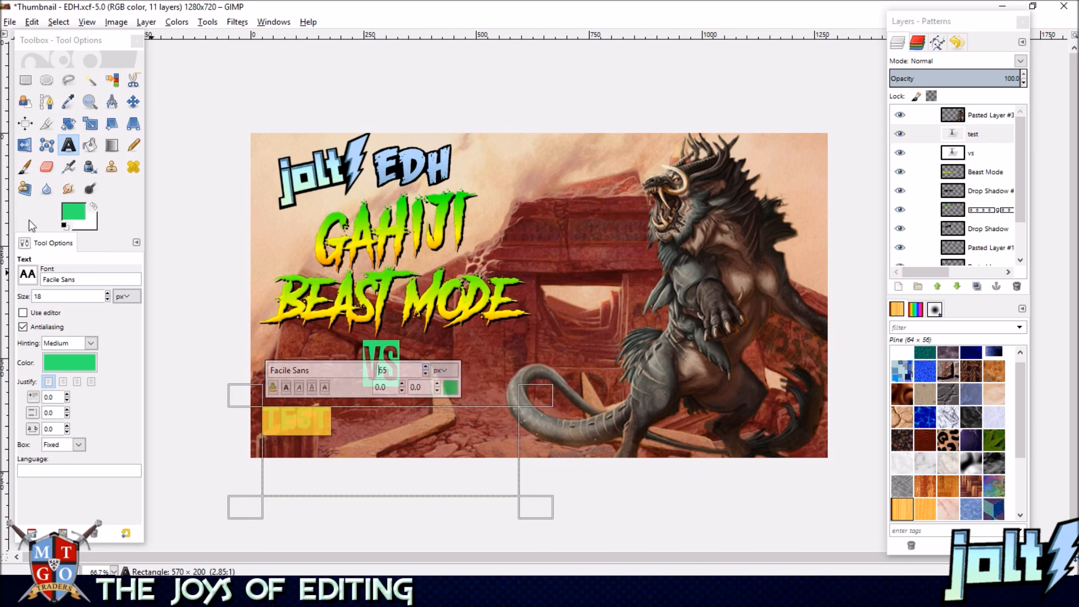
click(134, 102)
drag(304, 419, 315, 412)
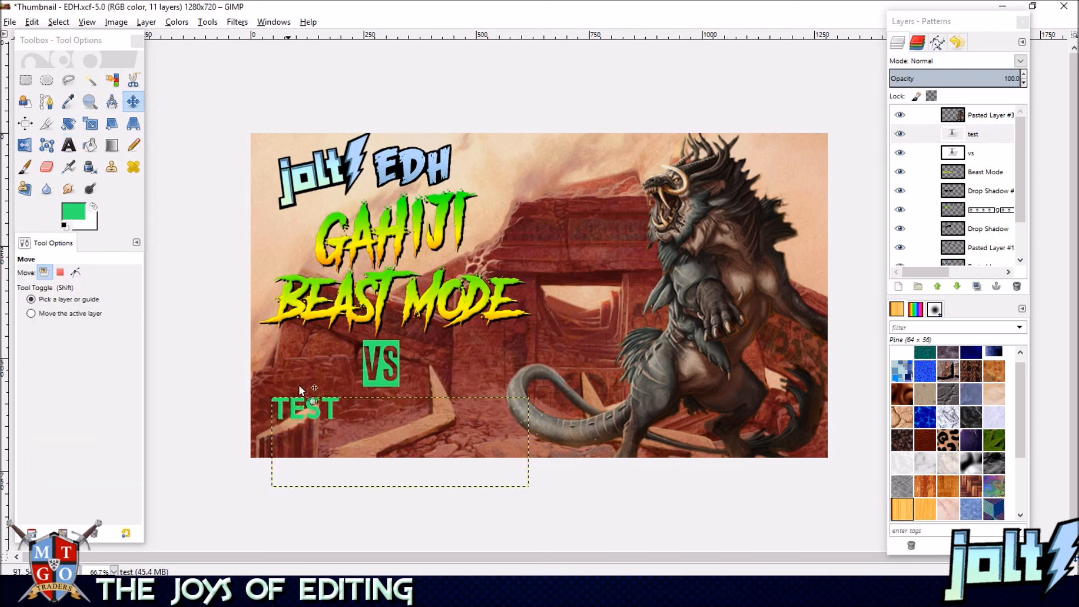
Replace the placeholder word with "grand arbiter fart monster" so it wraps onto two lines.
key(t)
click(355, 416)
key(BackSpace)
key(BackSpace)
key(BackSpace)
text(gara)
key(BackSpace)
key(BackSpace)
key(BackSpace)
text(rand arbiter)
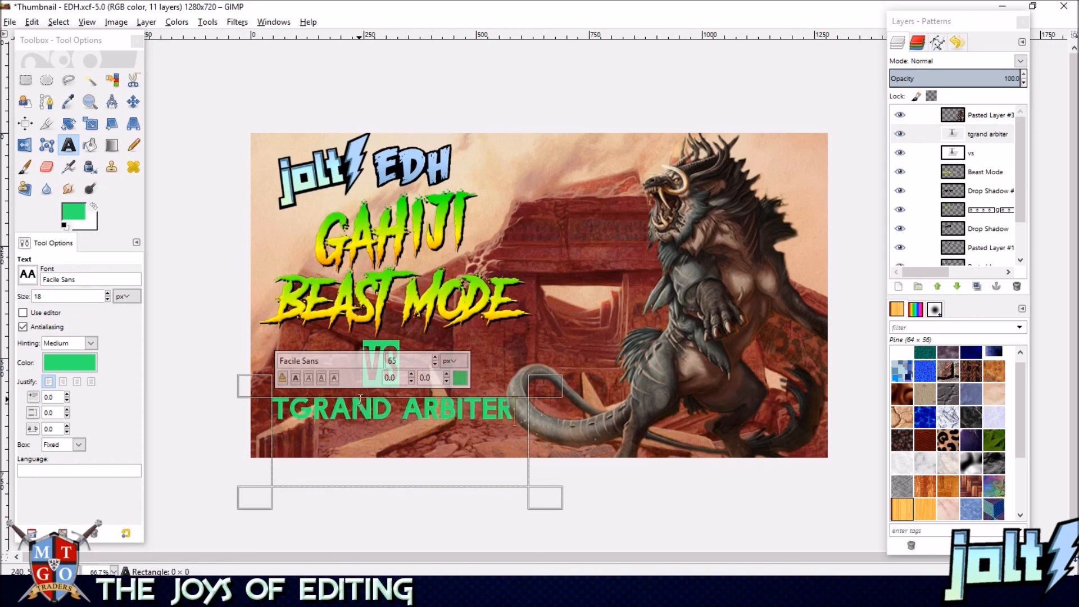
text( faret)
key(BackSpace)
key(BackSpace)
key(BackSpace)
text(rt monster)
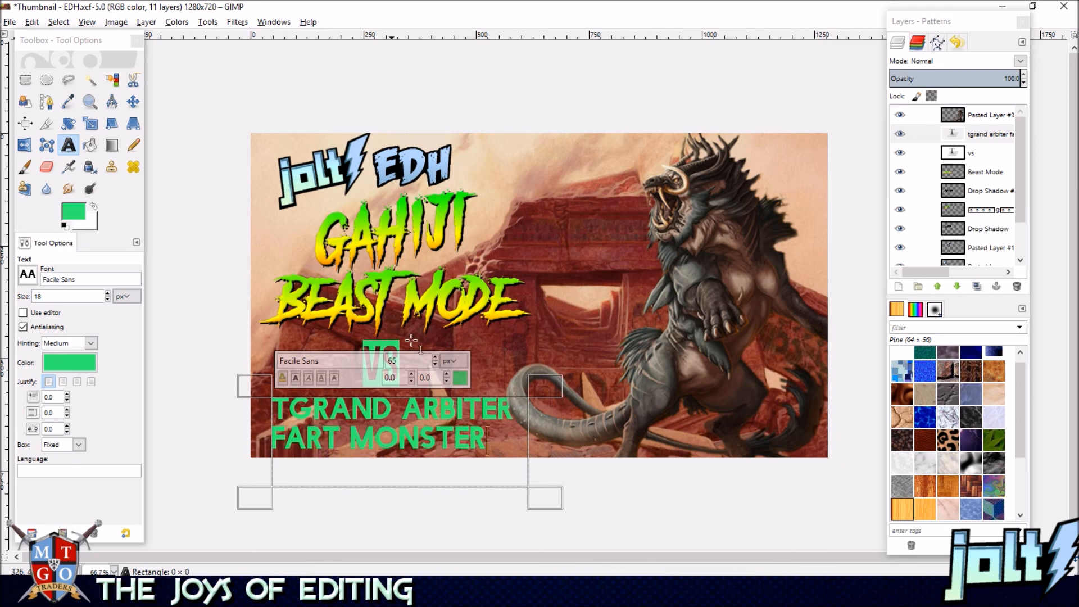
click(302, 410)
key(BackSpace)
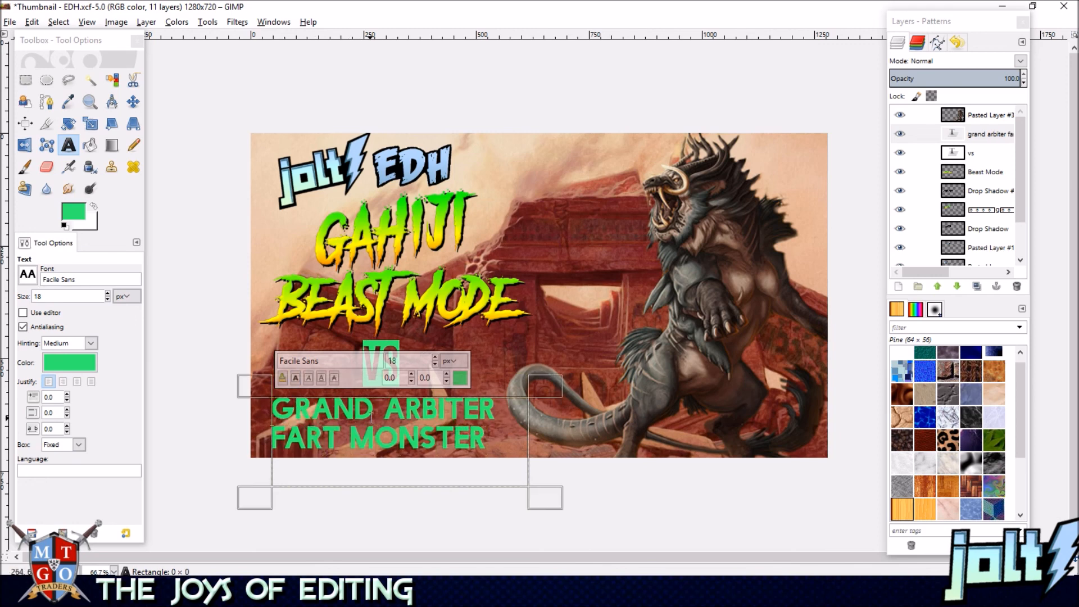
Center-justify the grand arbiter fart monster text and shift it slightly up and left.
key(ctrl+a)
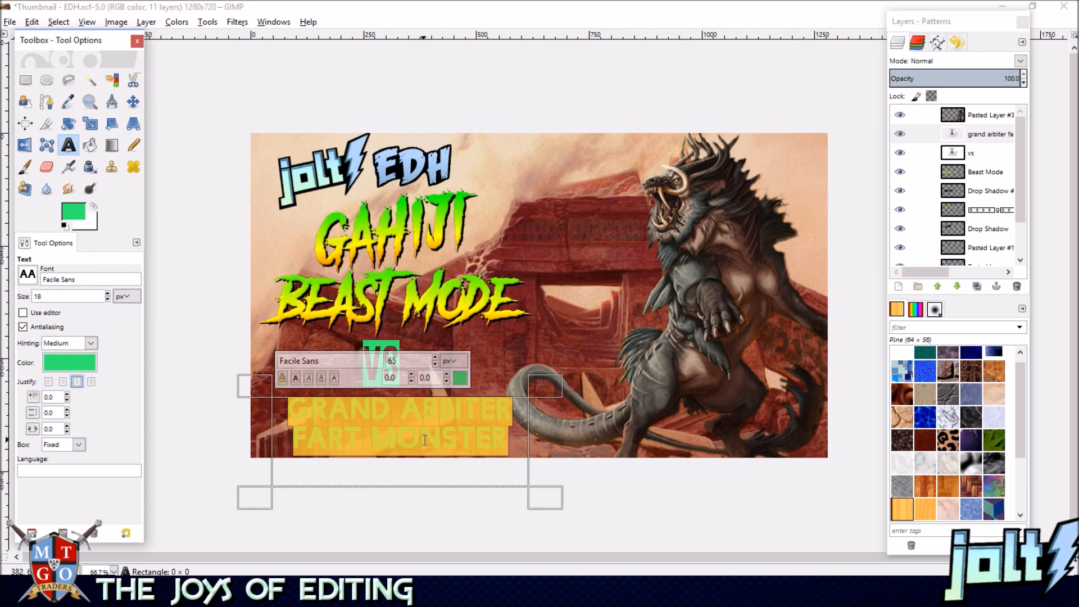
click(78, 382)
click(133, 101)
drag(434, 445, 428, 441)
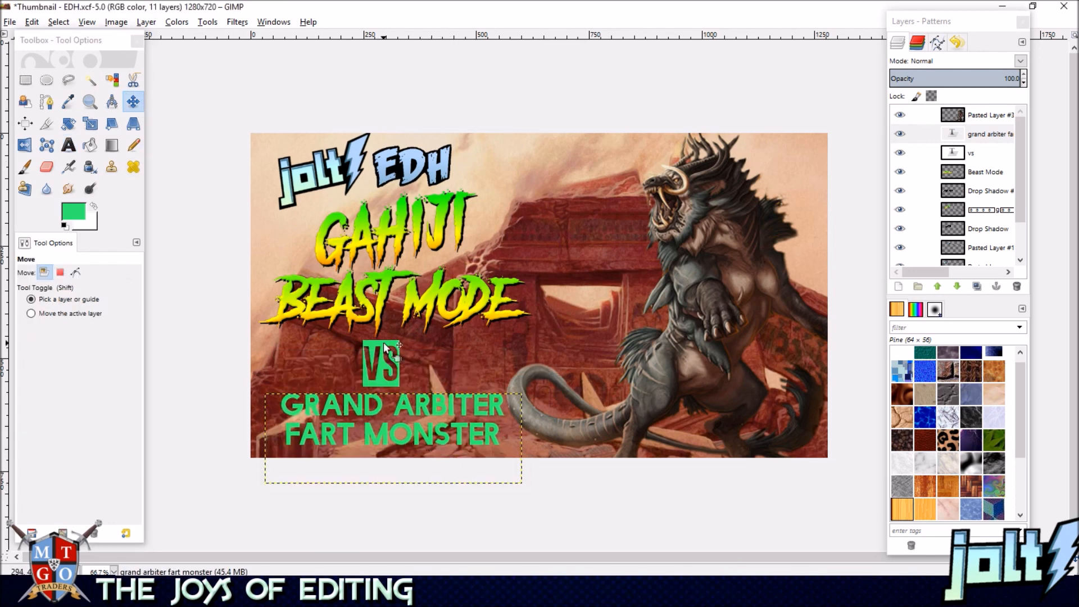
Nudge the vs text and the grand arbiter text slightly left and up to align them under the Beast Mode title.
click(384, 344)
drag(384, 345, 382, 345)
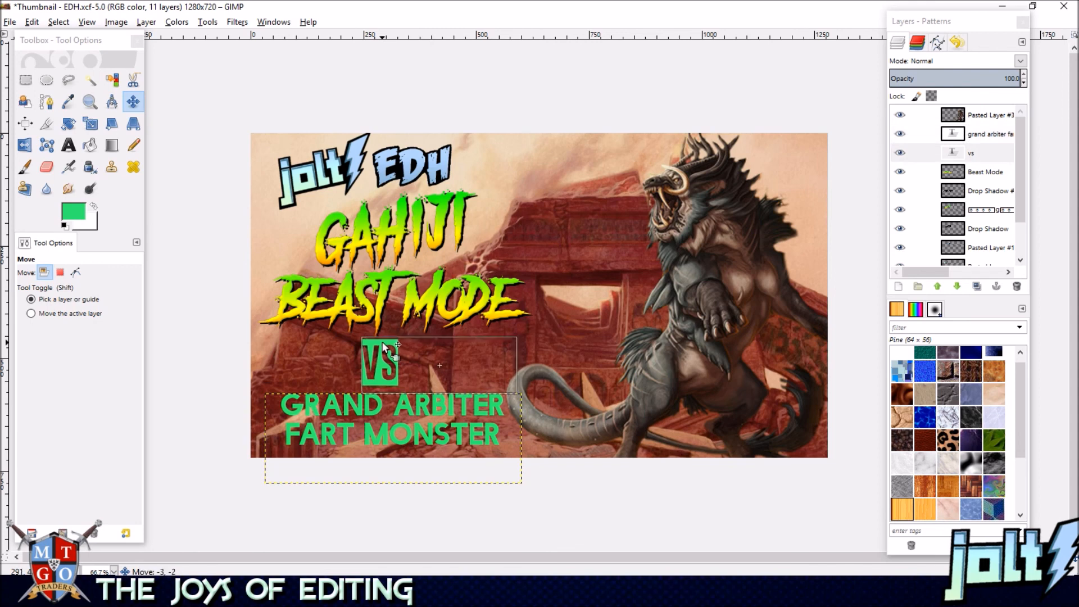
click(419, 435)
drag(419, 436, 414, 431)
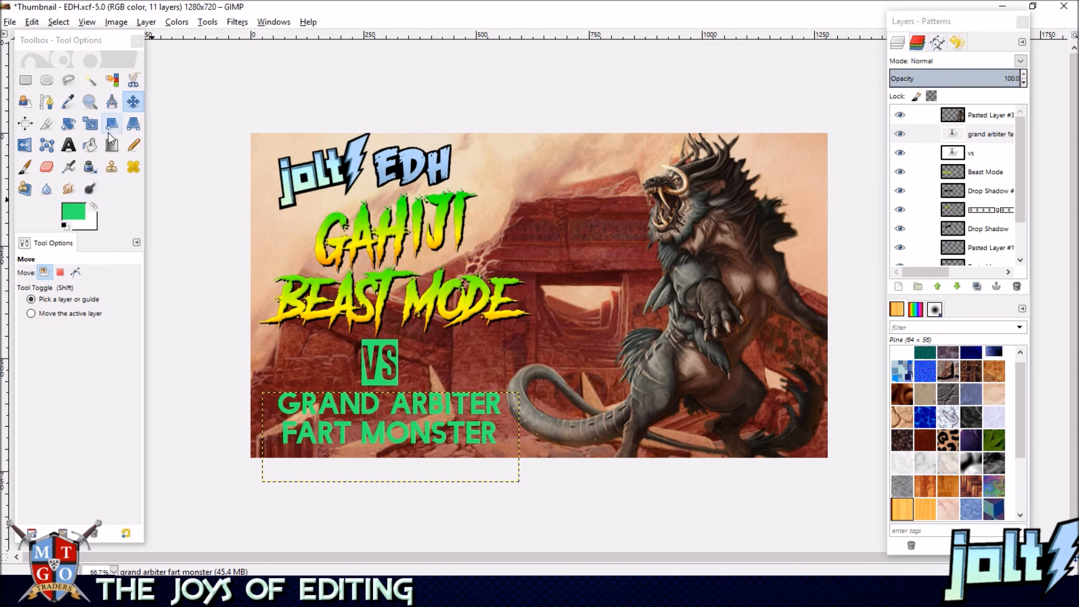
Sample the green from the Beast Mode lettering and confirm 6aff00 as the foreground color.
click(995, 172)
click(68, 102)
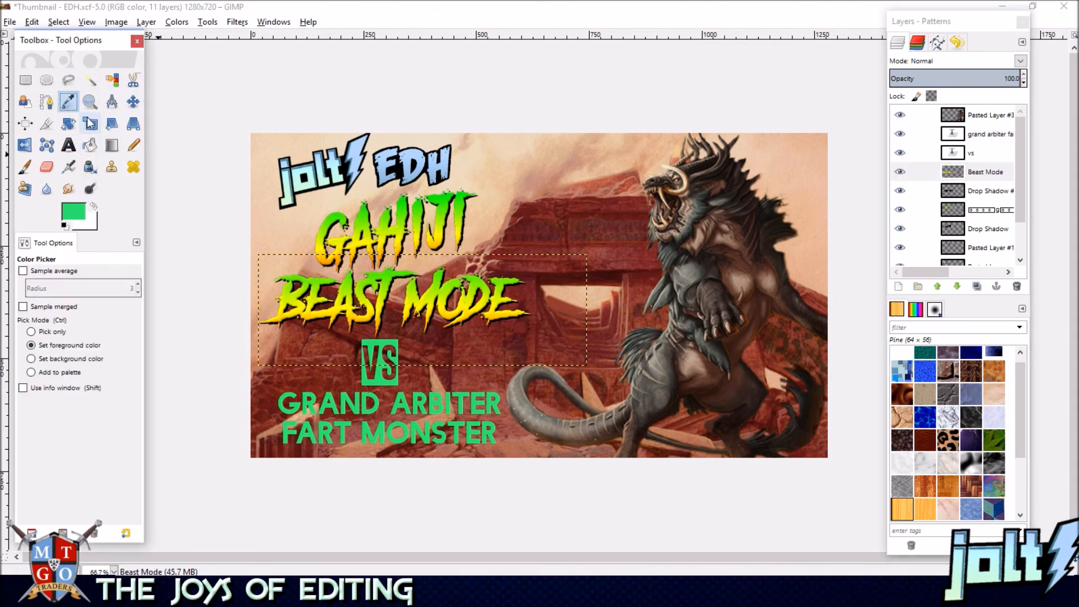
click(301, 273)
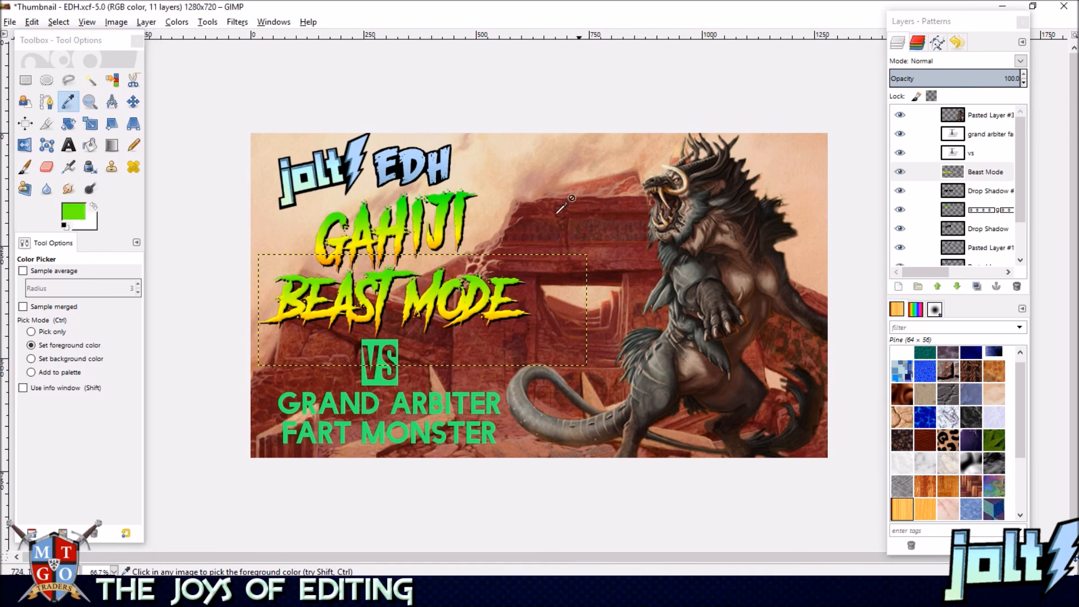
click(985, 153)
click(74, 212)
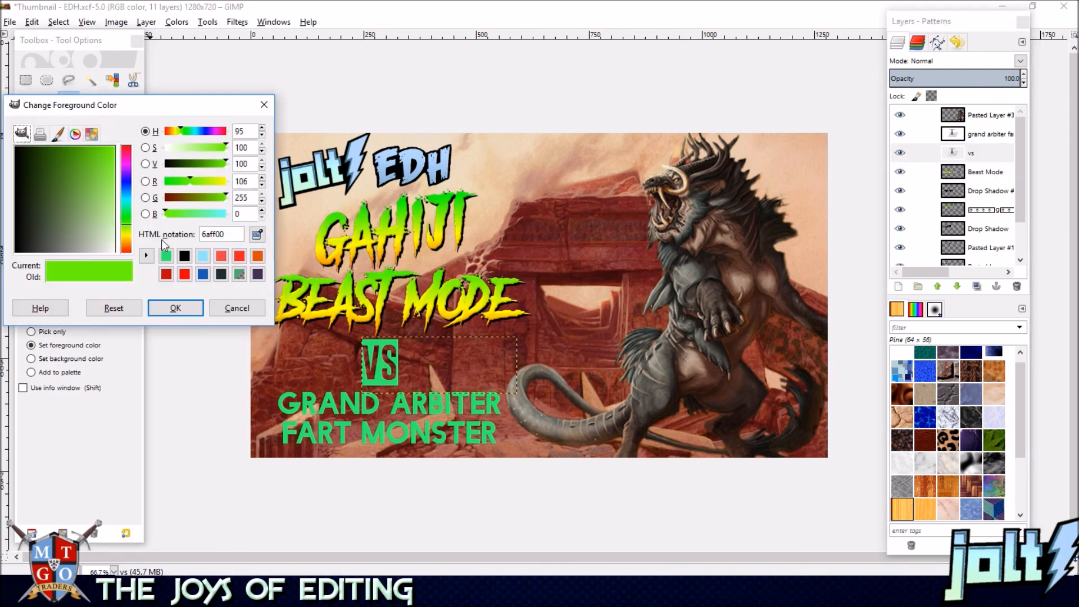
click(175, 308)
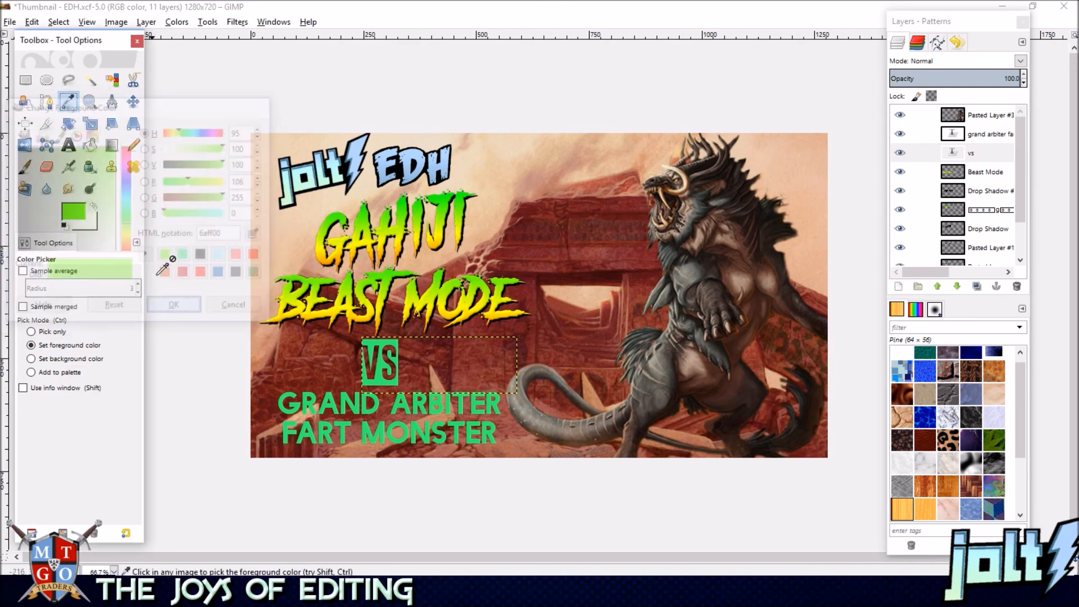
Recolor the selected vs text with the sampled green 6aff00.
click(68, 145)
double_click(380, 362)
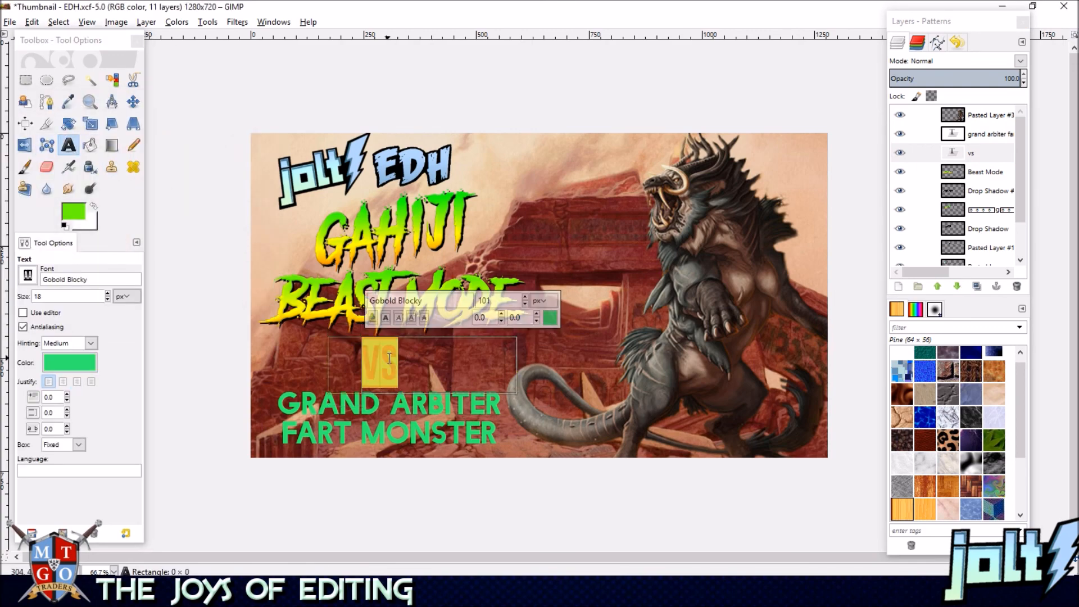
click(551, 317)
click(201, 195)
click(211, 248)
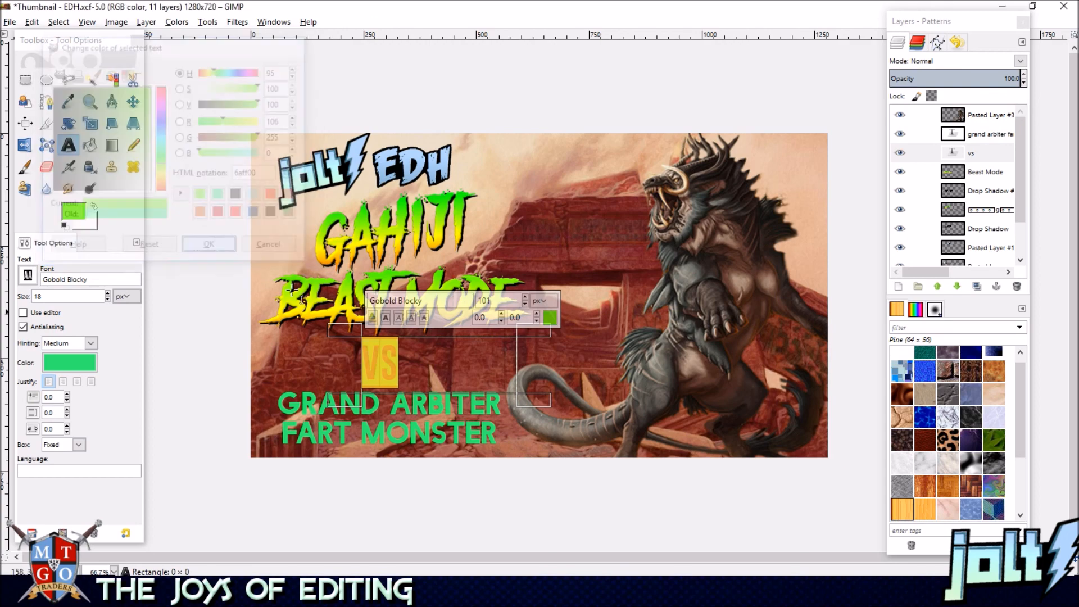
Select all of the grand arbiter fart monster text and recolor it with the same sampled green.
click(450, 441)
key(ctrl+a)
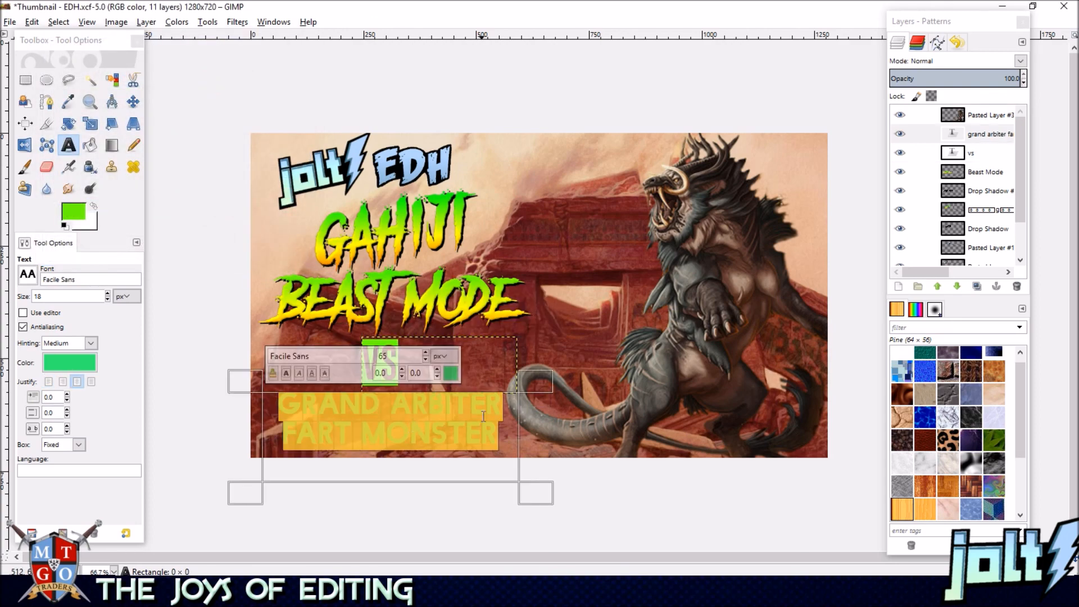
click(450, 373)
click(202, 195)
click(210, 248)
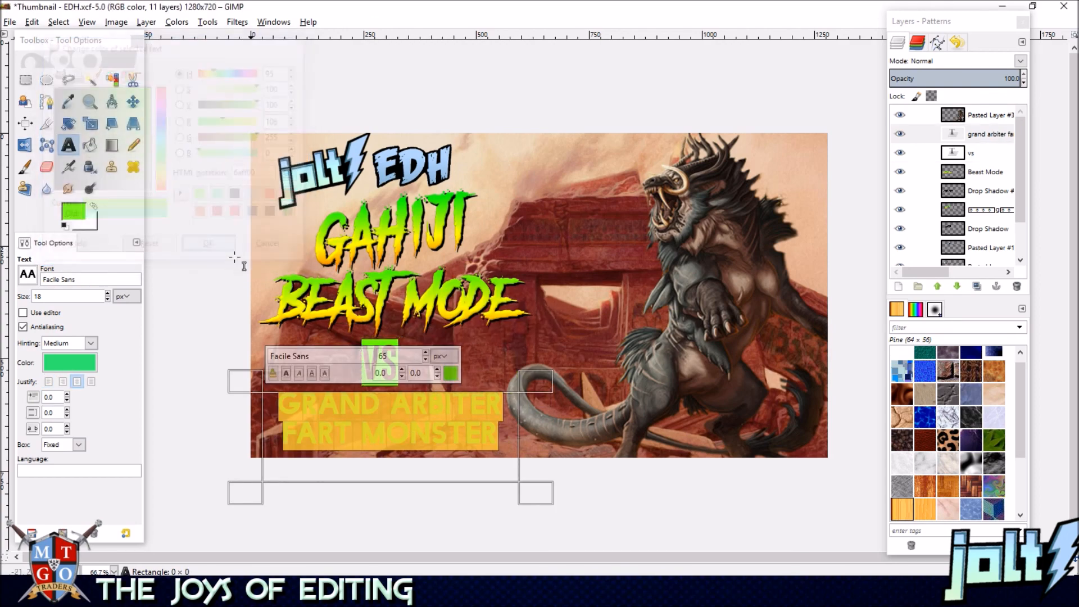
click(133, 101)
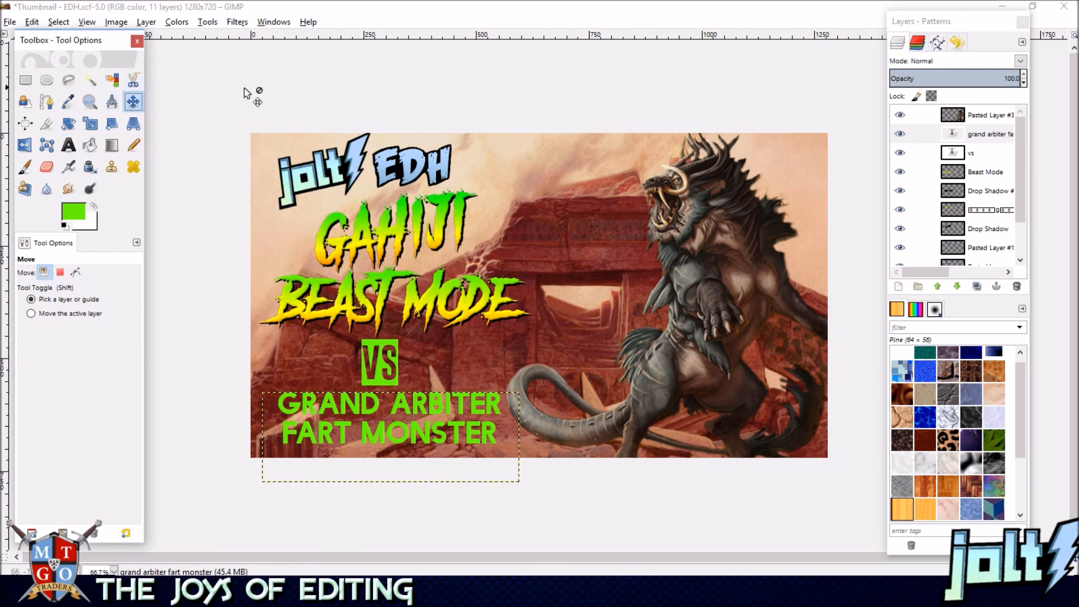
Apply a black drop shadow to the grand arbiter text with X and Y offsets of 4, blur radius 0 and opacity 100.
scroll(974, 233, down, 3)
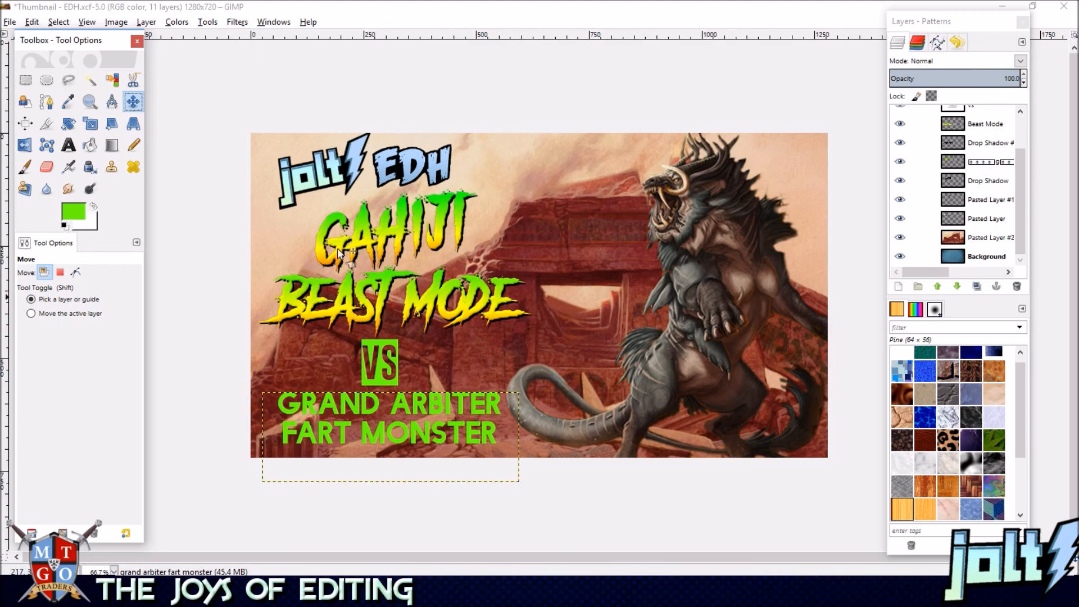
click(236, 22)
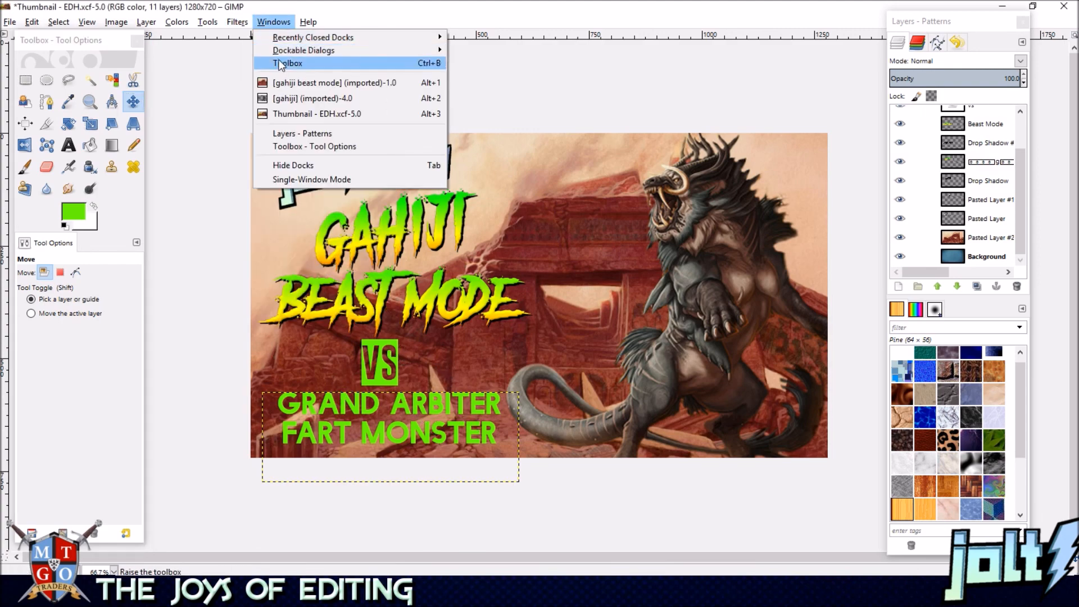
mouse_move(259, 69)
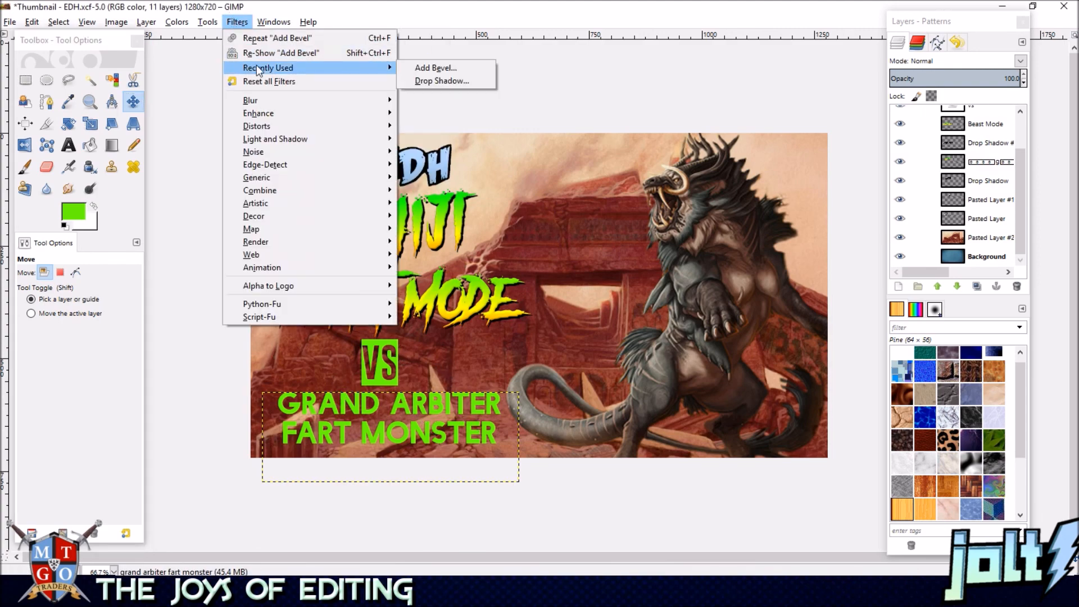
click(435, 82)
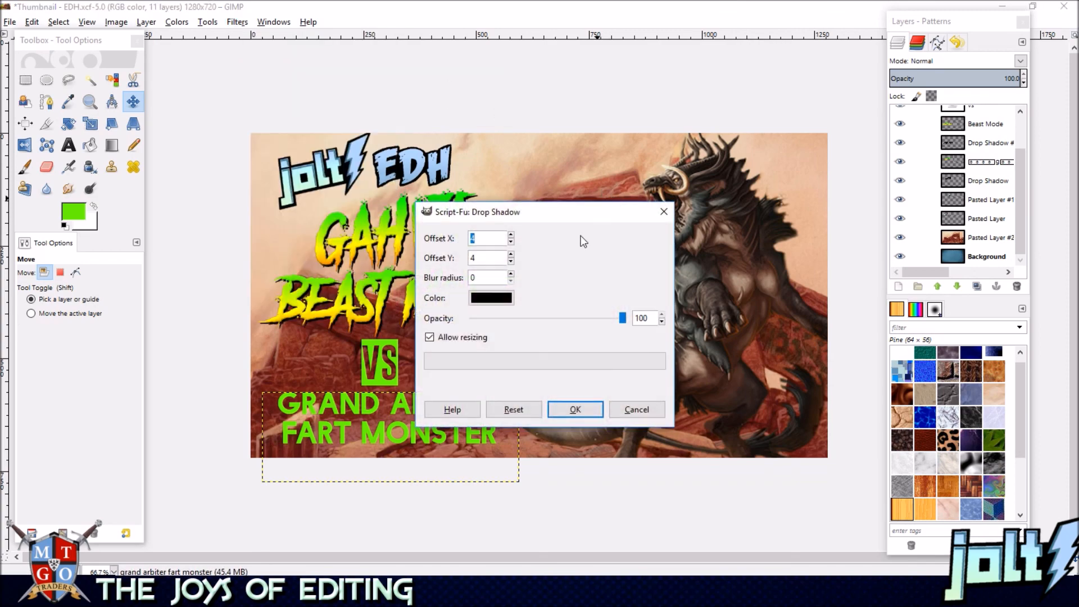
click(573, 410)
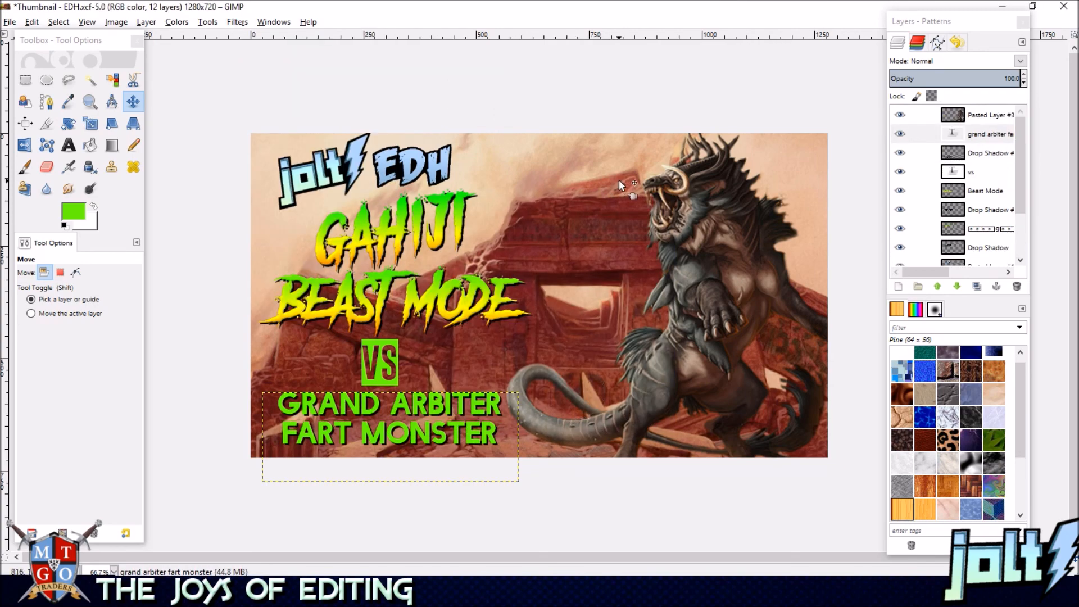